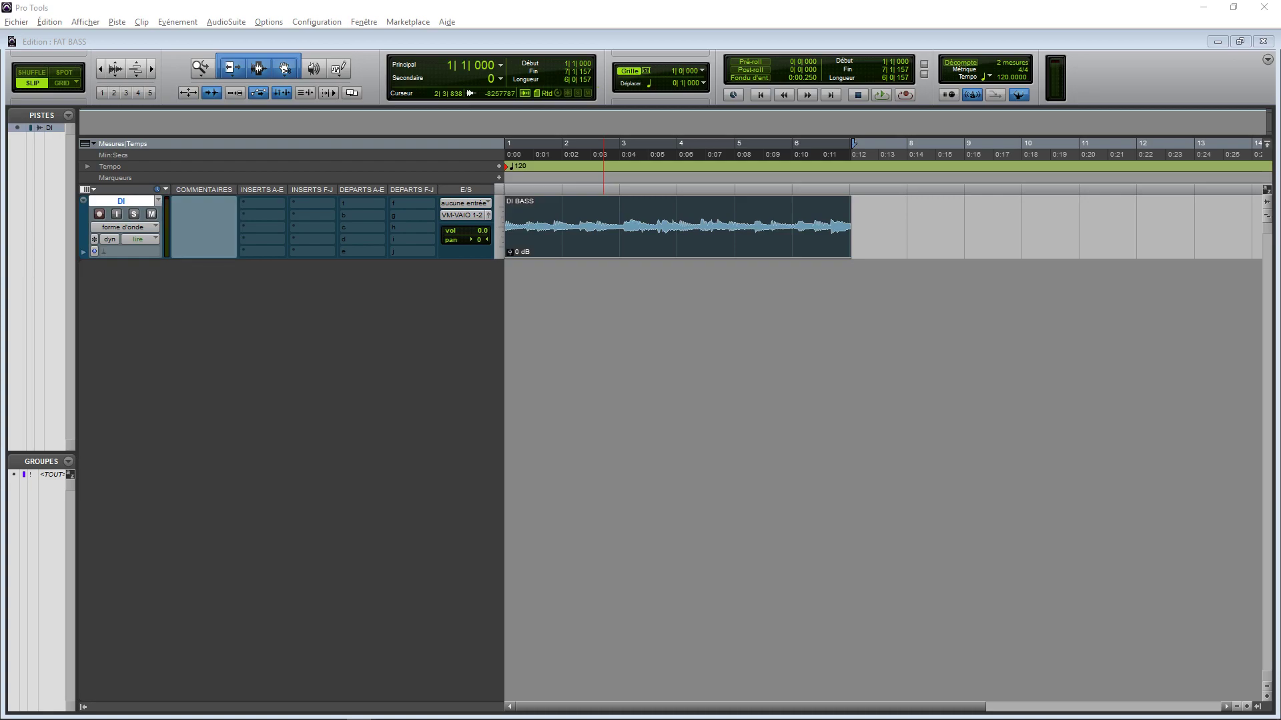
Play the DI BASS clip to hear the untreated bass recording
left_click(684, 42)
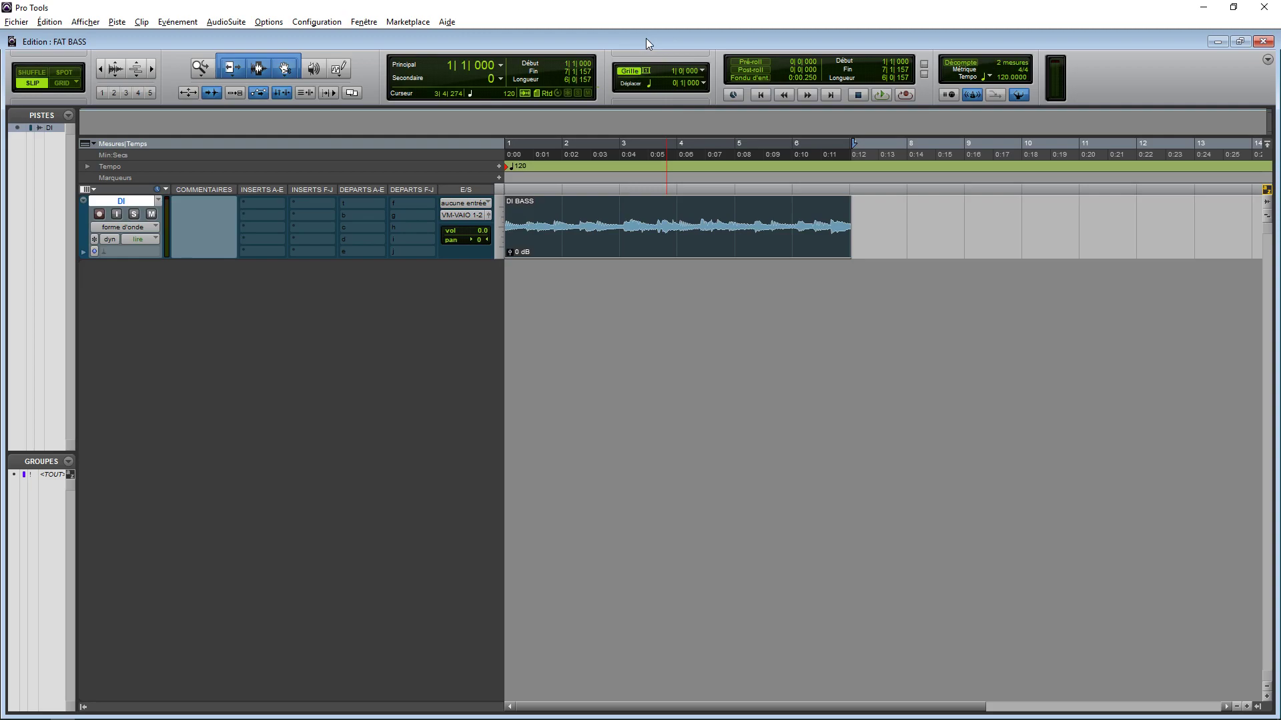
key("space")
left_click(563, 220)
key("ctrl+bracketleft")
key("ctrl+bracketleft")
double_click(554, 220)
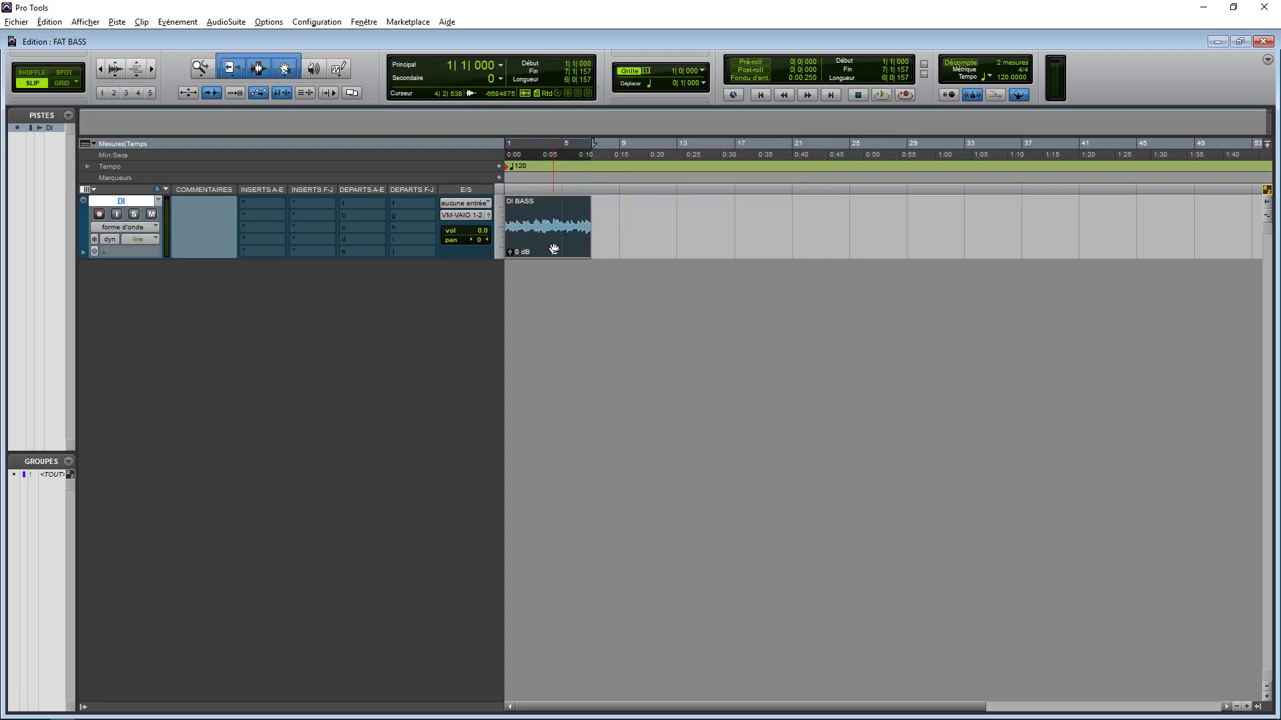
key("ctrl+bracketright")
key("ctrl+bracketright")
key("ctrl+bracketright")
key("ctrl+bracketleft")
key("ctrl+bracketleft")
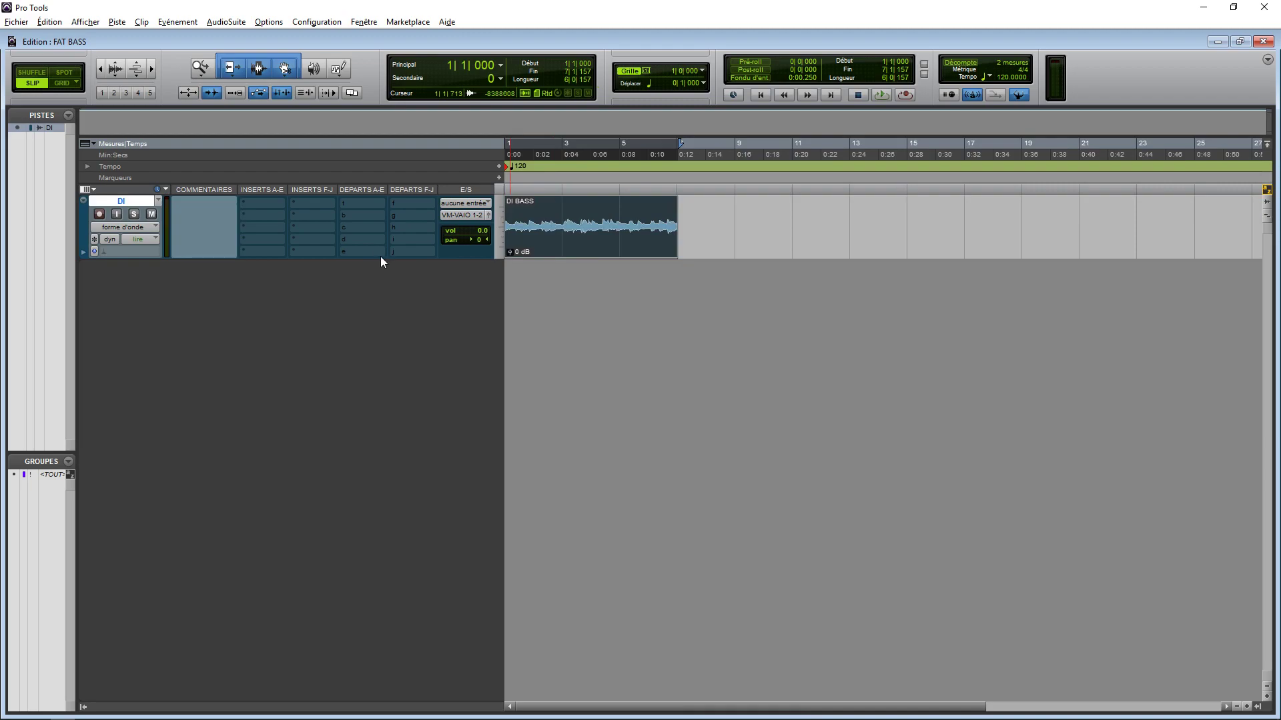
Duplicate the DI track twice with all its data, inserting the copies after the last selected track
right_click(121, 203)
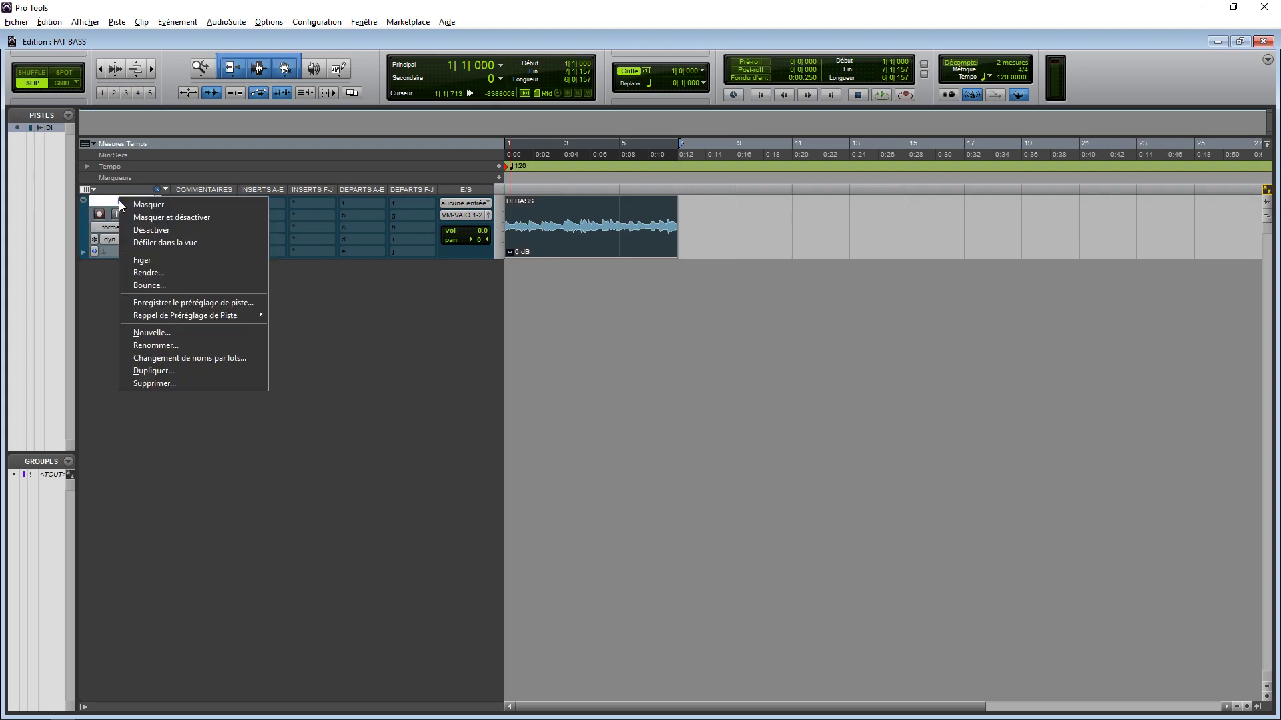
left_click(163, 371)
left_click_drag(634, 176, 435, 342)
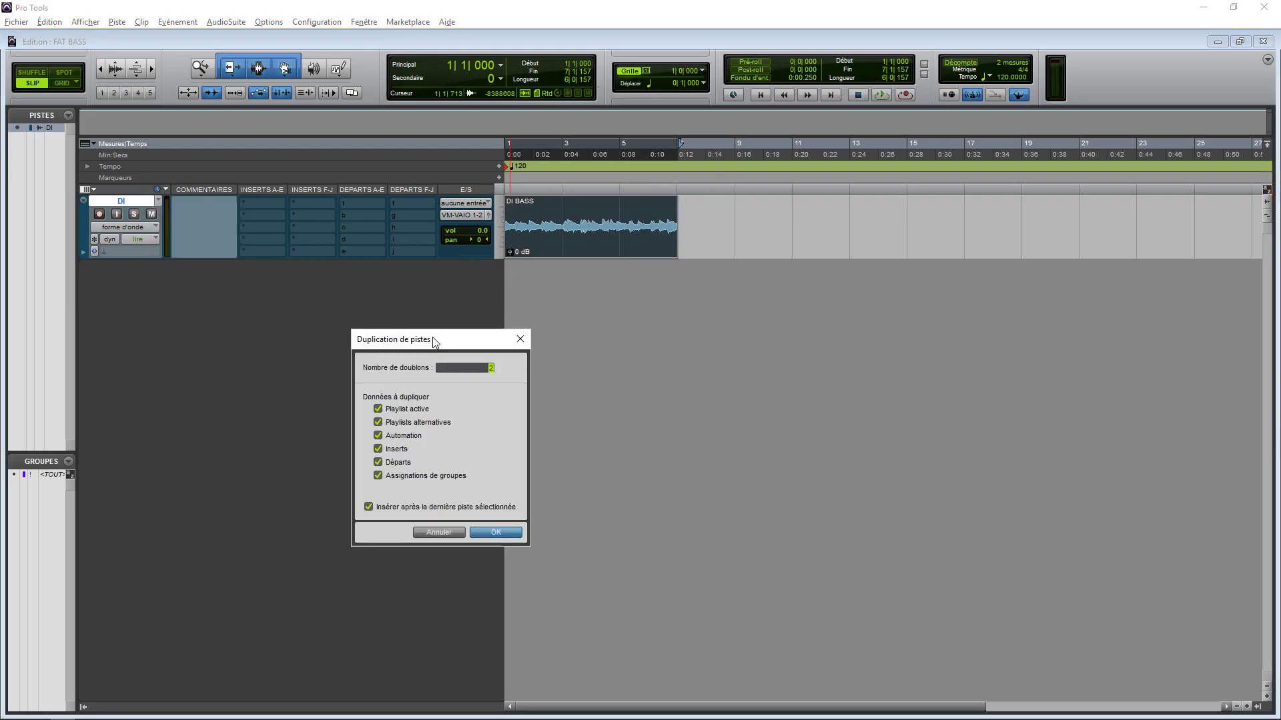
key("Return")
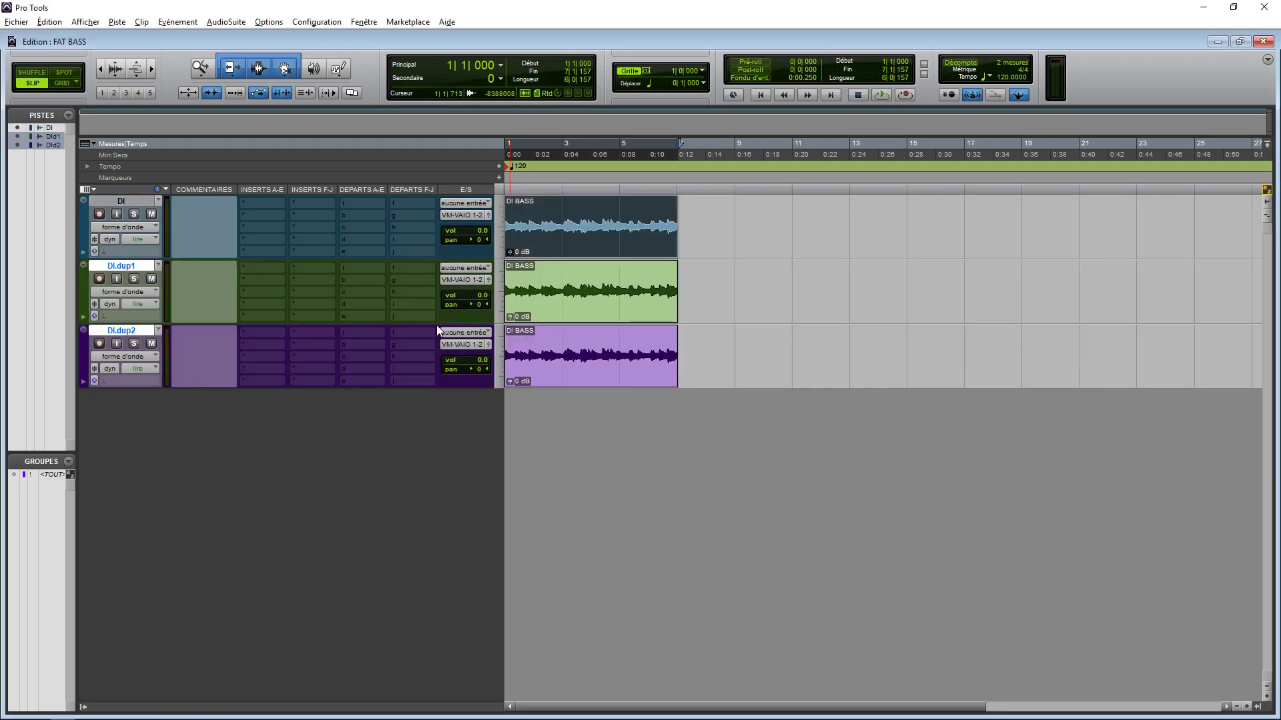
Rename the three bass tracks LOW, MID and HIGH, in order from the original DI track
left_click(537, 300)
left_click(514, 227)
key("e")
key("e")
double_click(113, 201)
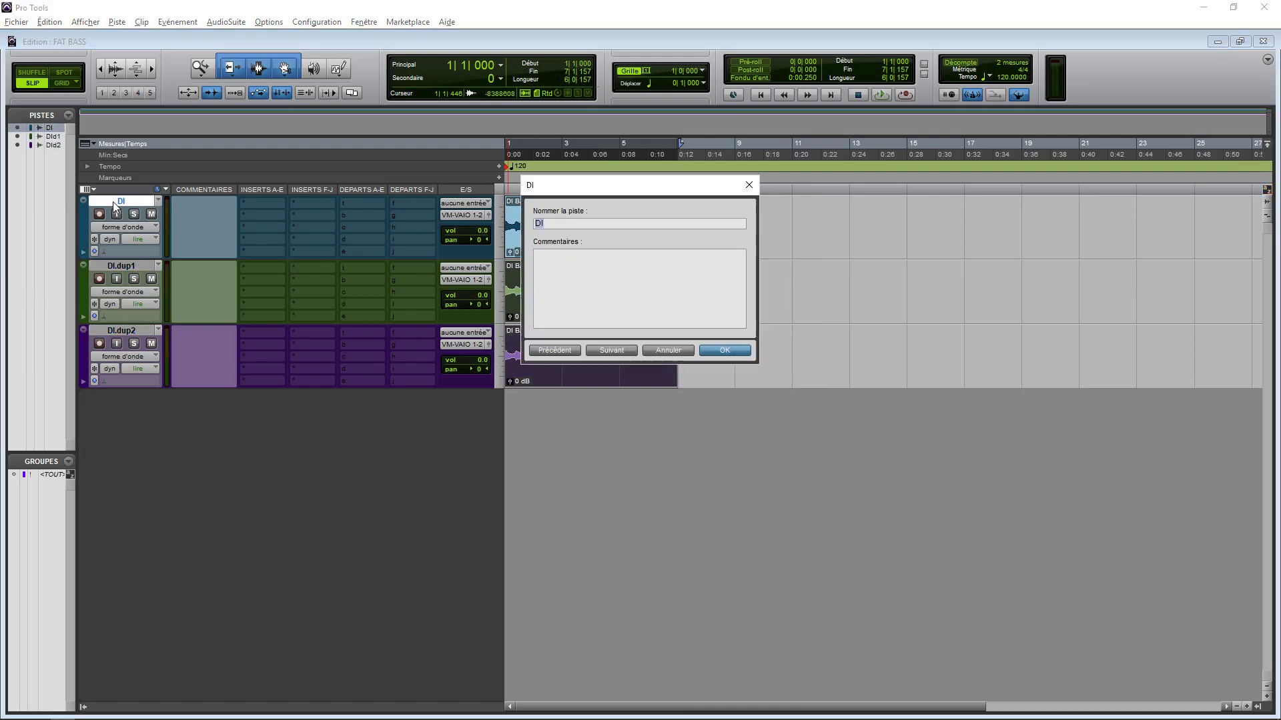
type("LOW")
key("ctrl+Right")
type("MID")
key("ctrl+Right")
type("H")
key("Return")
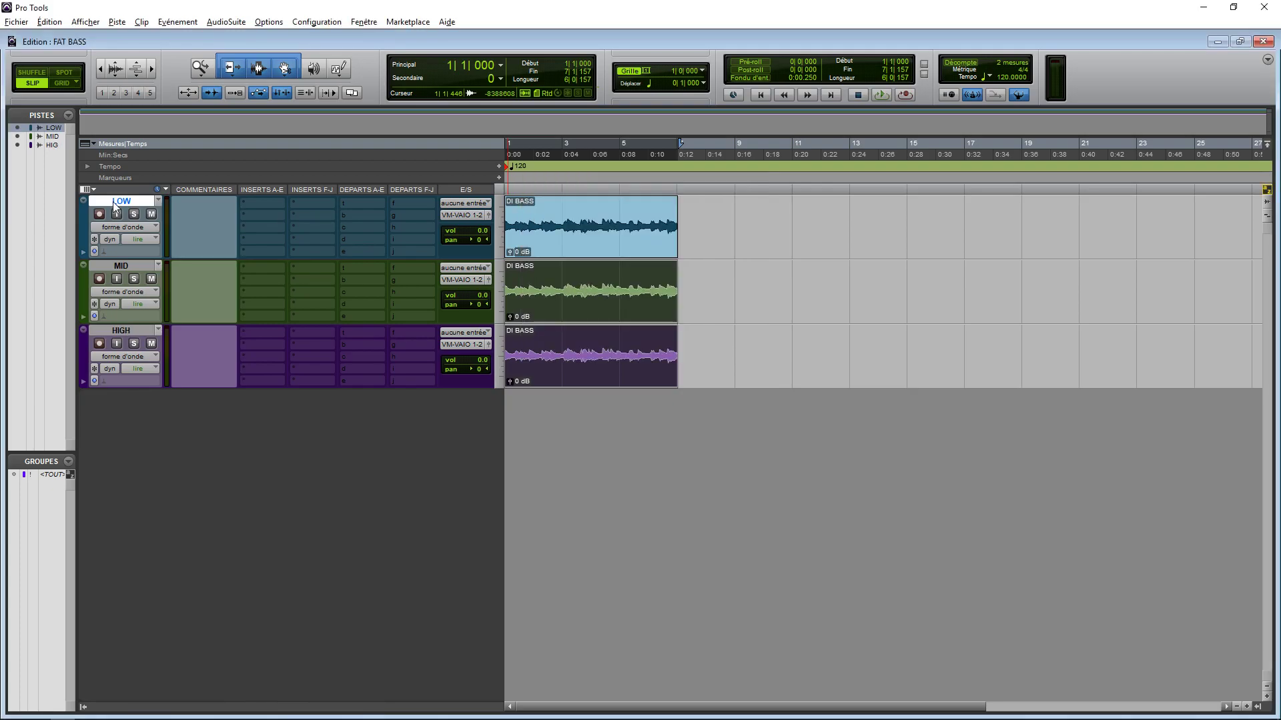
left_click(515, 218)
key("alt+f")
key("ctrl+z")
key("ctrl+z")
left_click(623, 210)
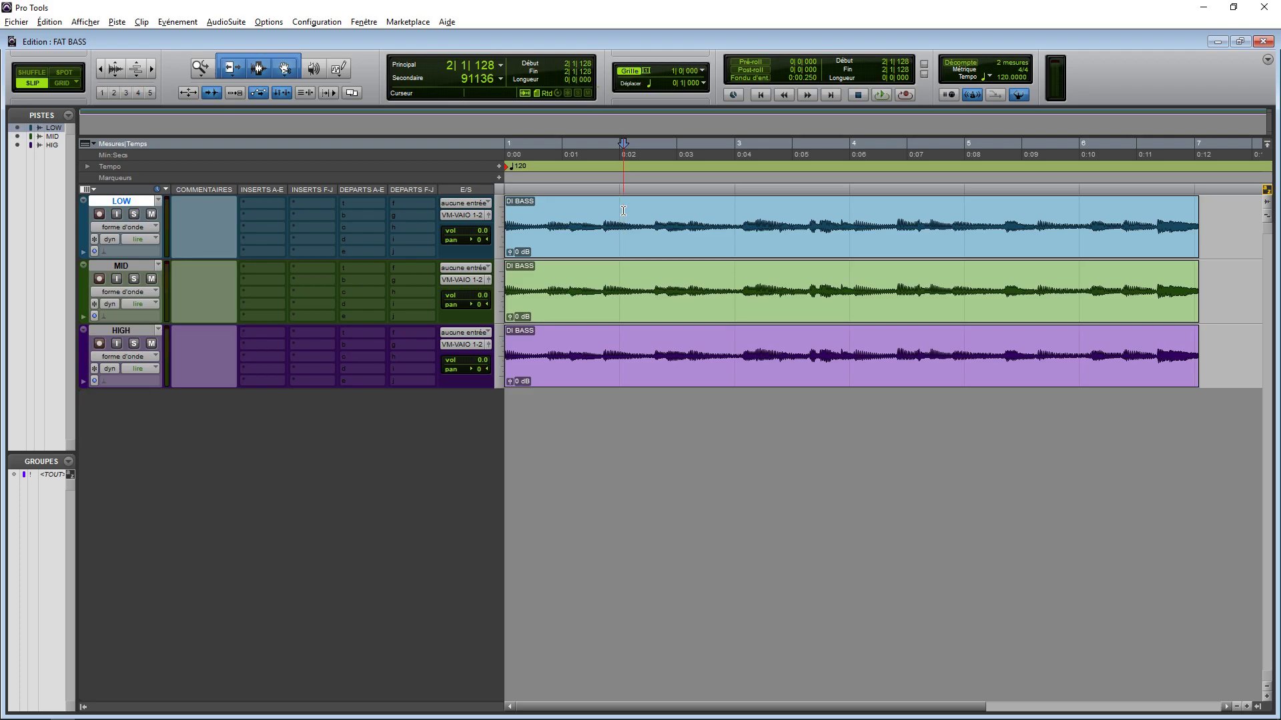
left_click(654, 256)
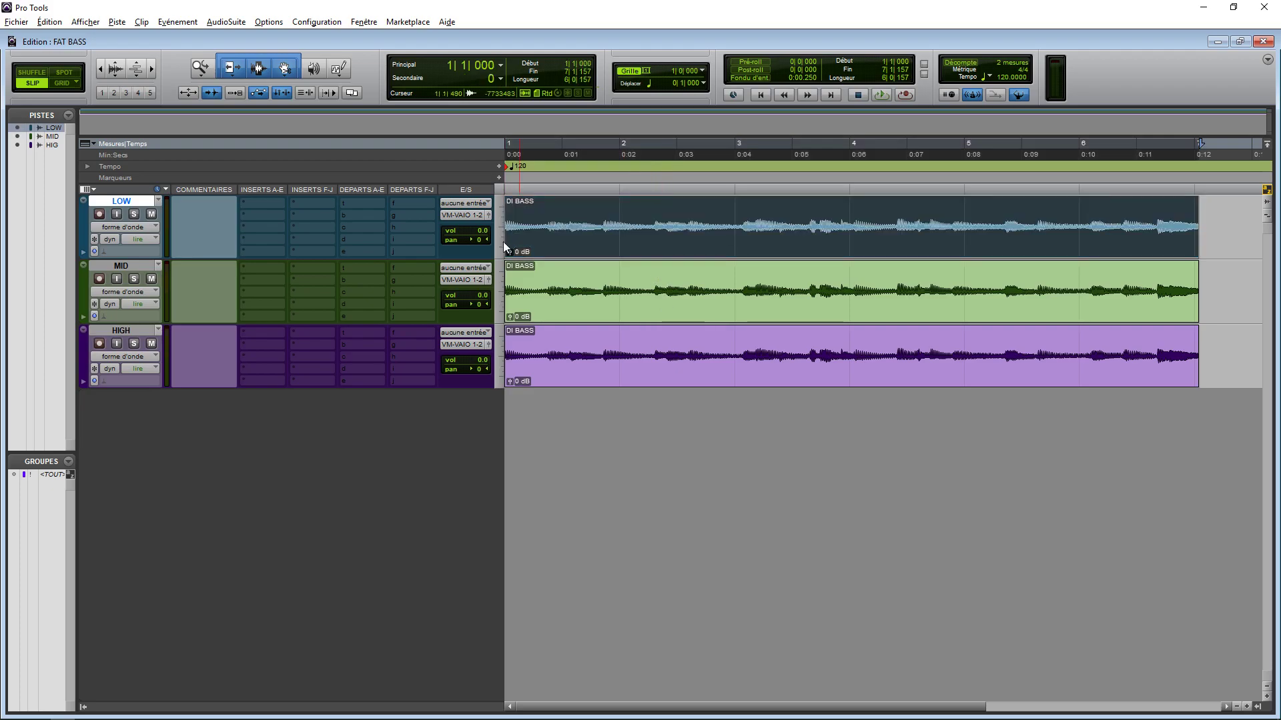
left_click(652, 301)
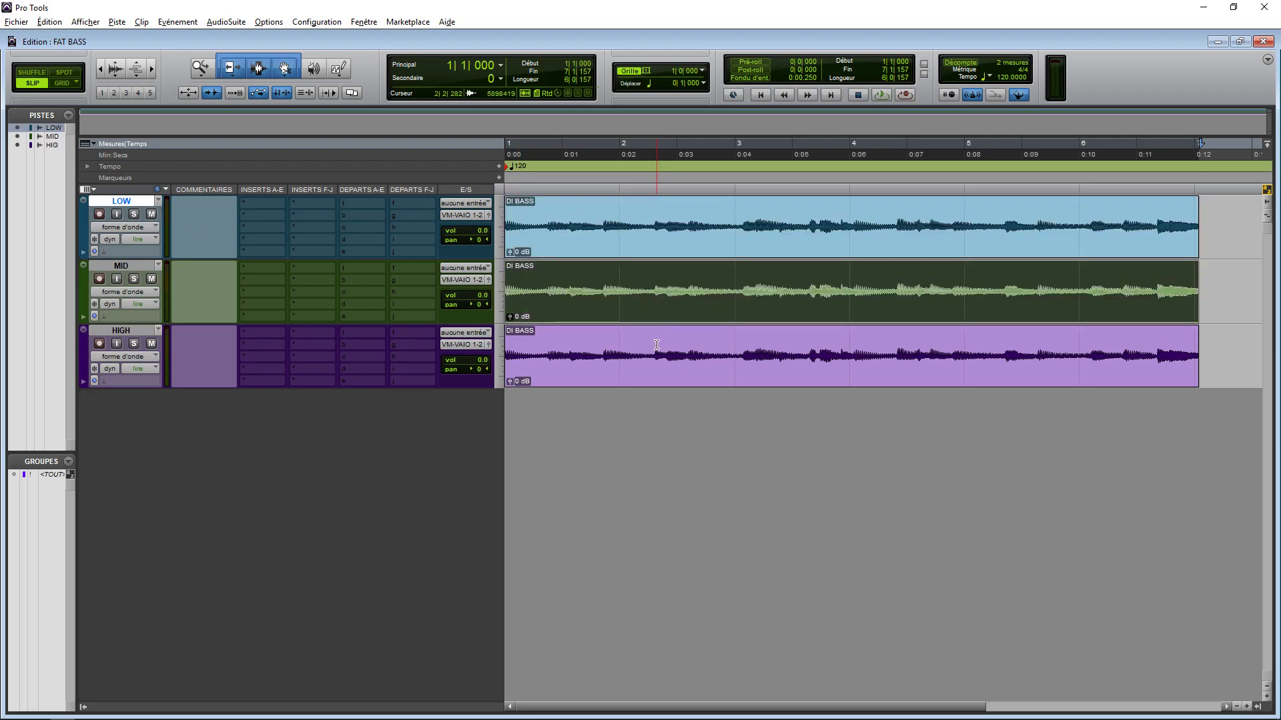
left_click(664, 375)
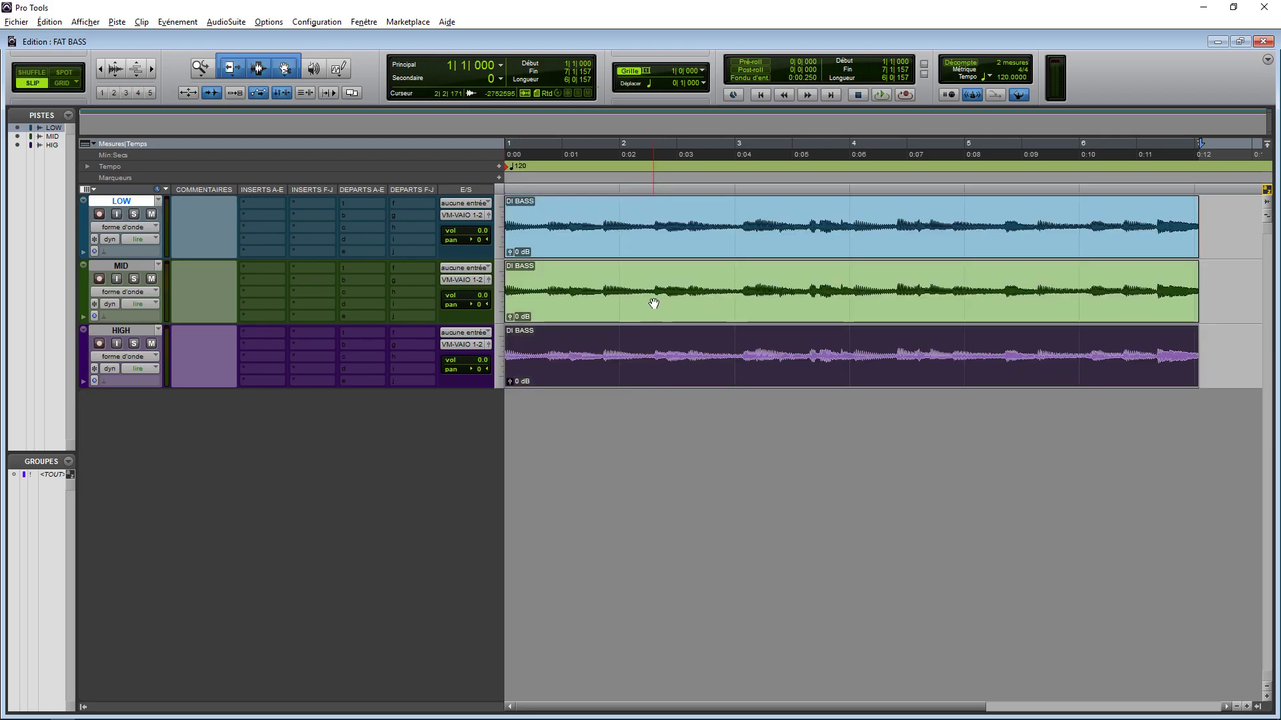
Mute the MID and HIGH tracks and insert a mono L1 limiter in the LOW track's first insert slot
left_click(151, 278)
left_click(151, 343)
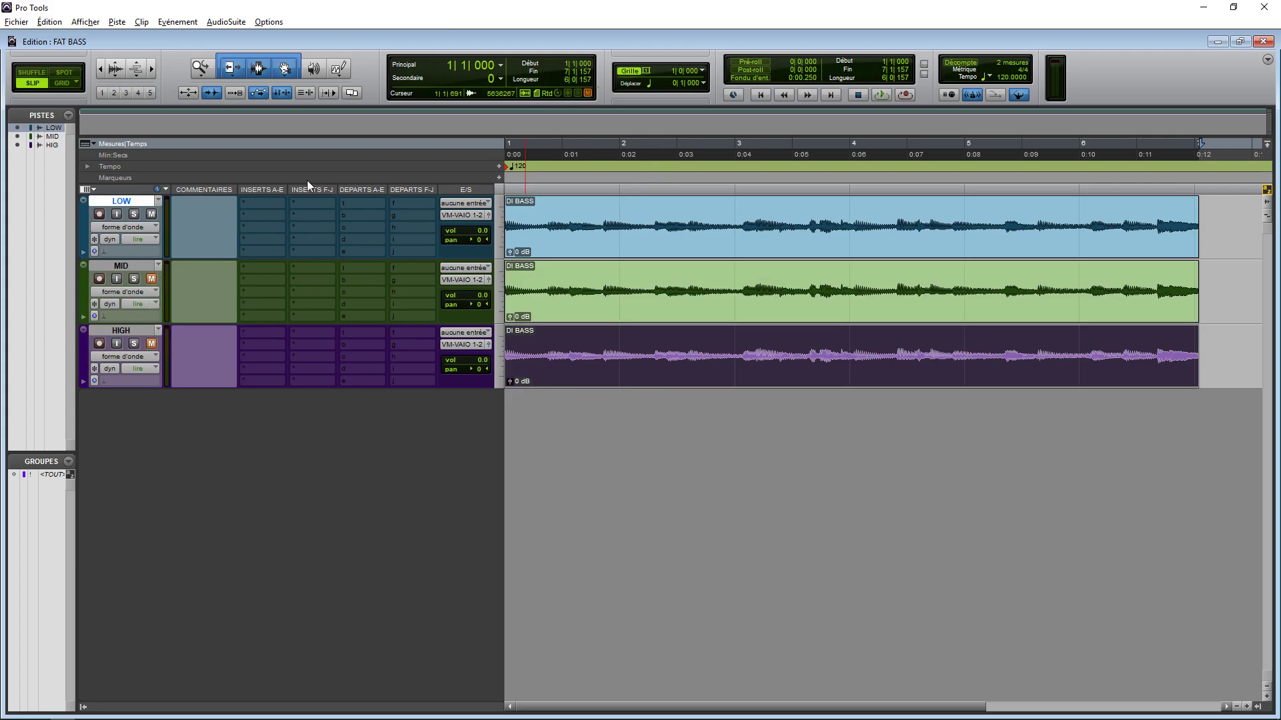
left_click(263, 204)
type("l1")
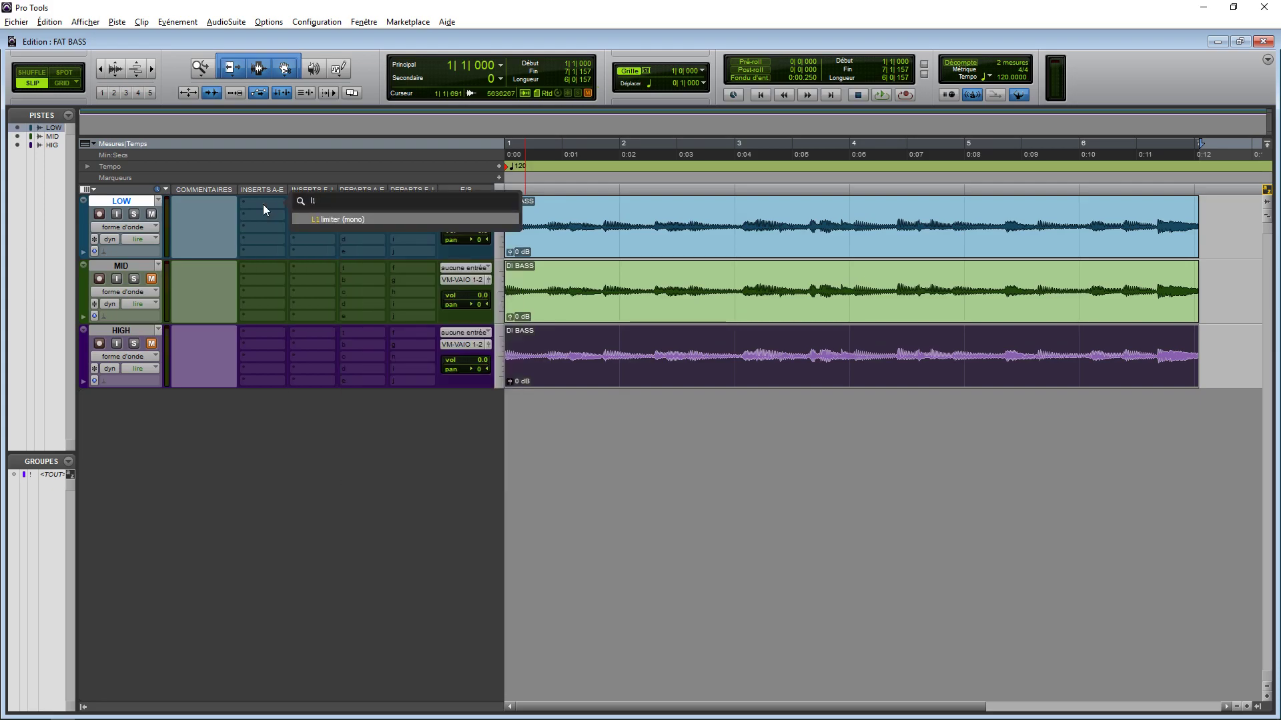
key("Return")
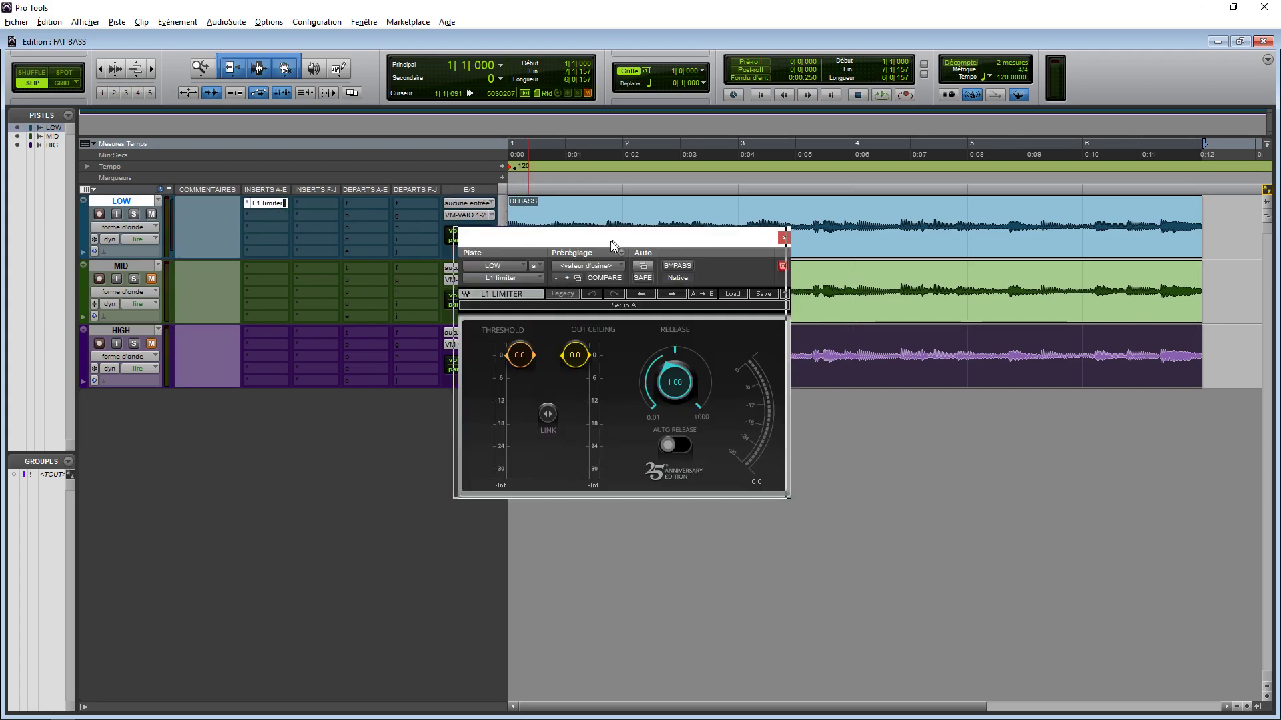
Set the L1 limiter's release to 0.01 and move its window below the tracks
left_click_drag(614, 240, 463, 286)
left_click_drag(524, 428, 523, 467)
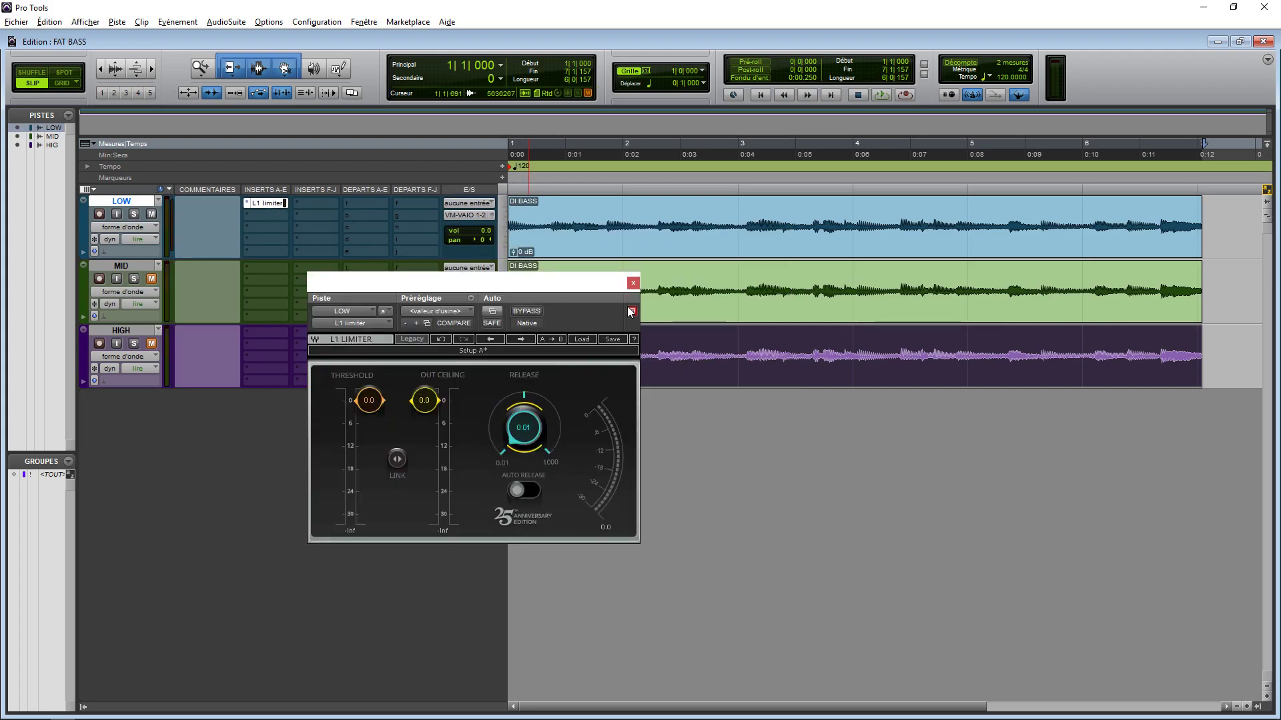
left_click_drag(558, 286, 759, 406)
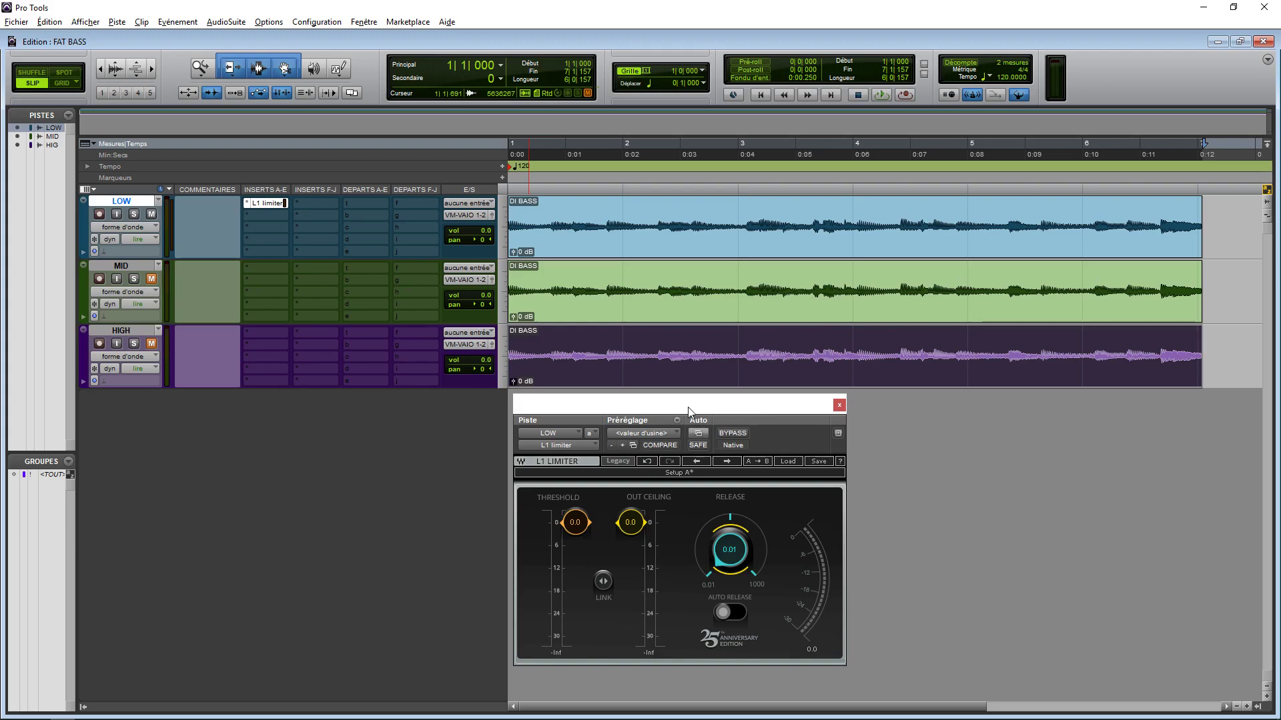
left_click_drag(686, 404, 686, 405)
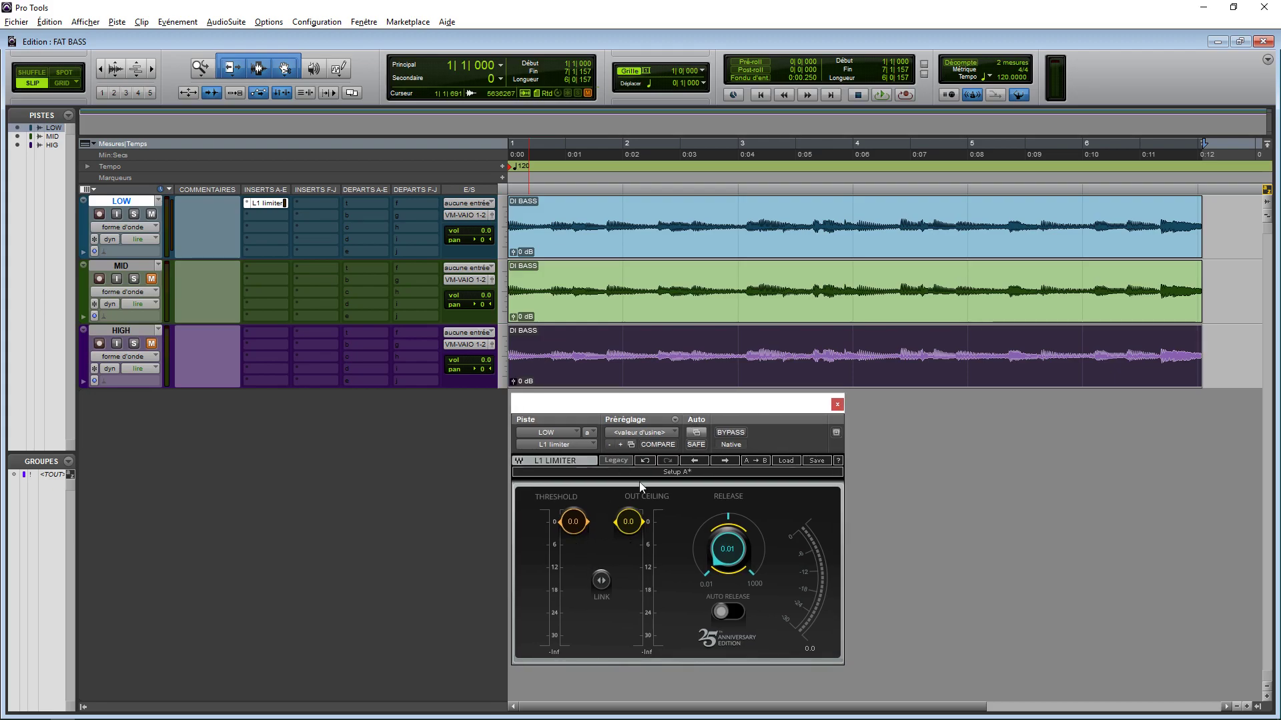
During playback, lower the L1 limiter's linked threshold and out ceiling to -11.6, then close its window
key("space")
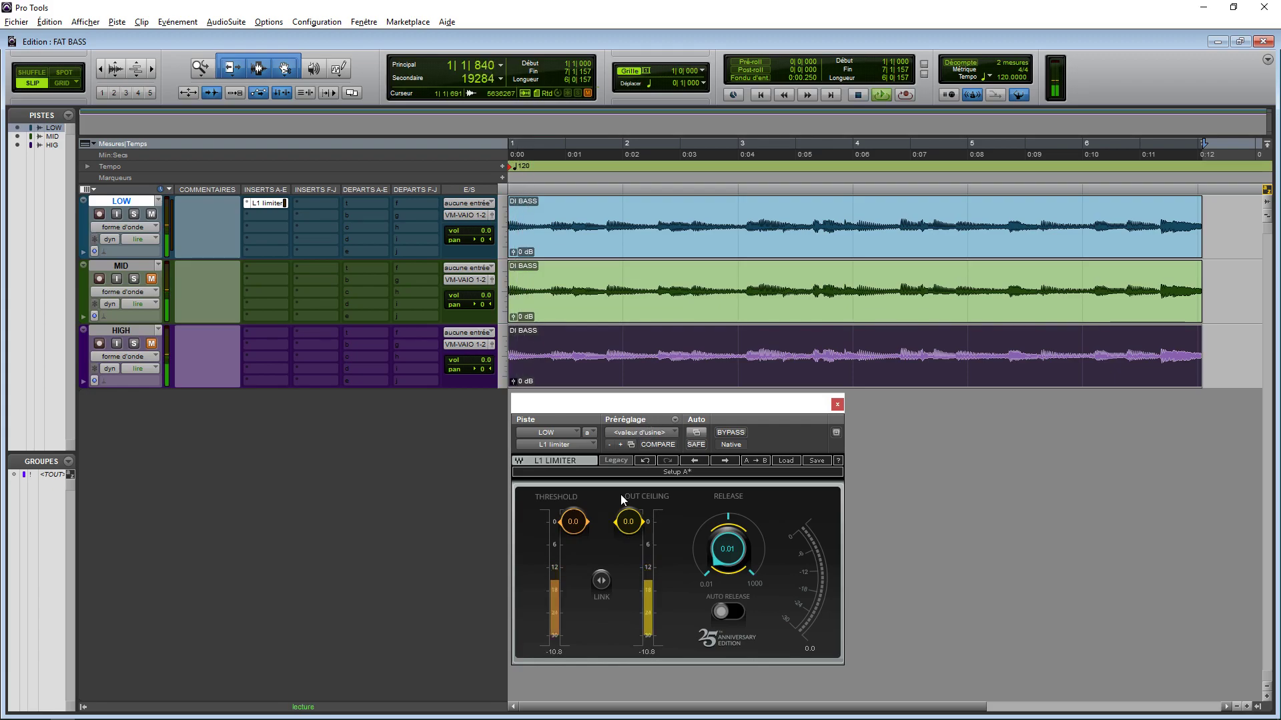
left_click_drag(601, 580, 601, 622)
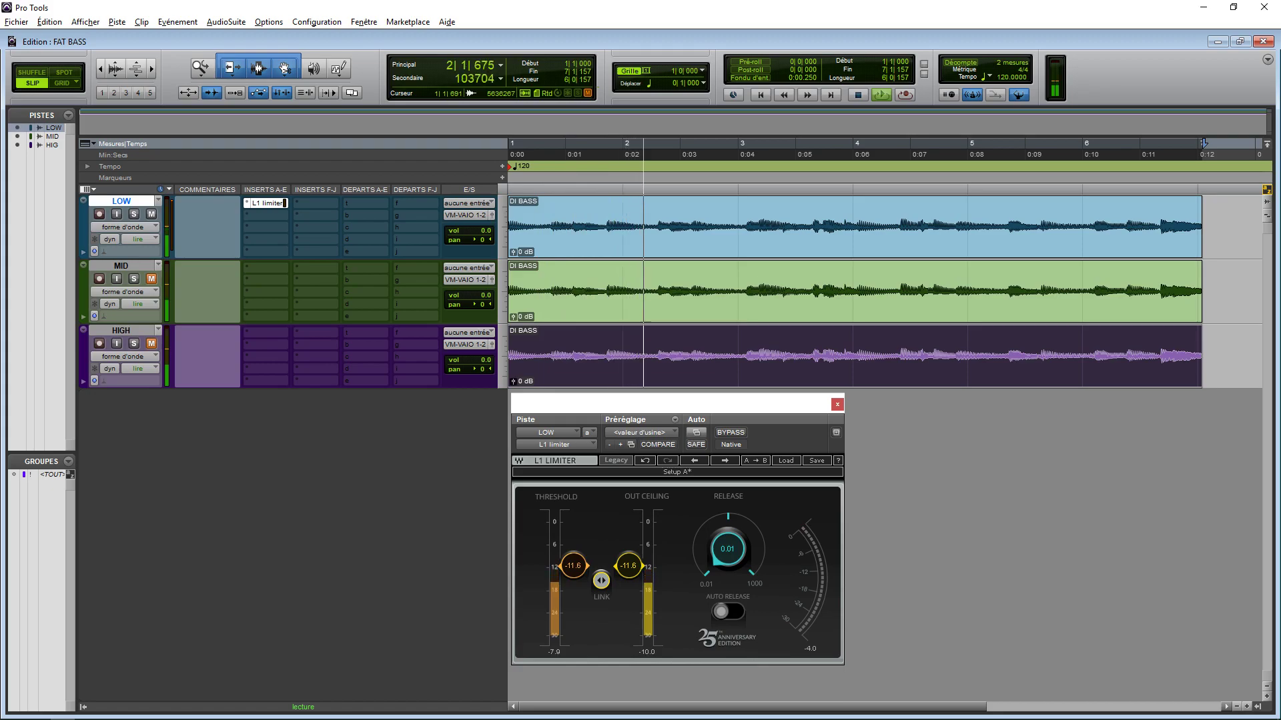
key("space")
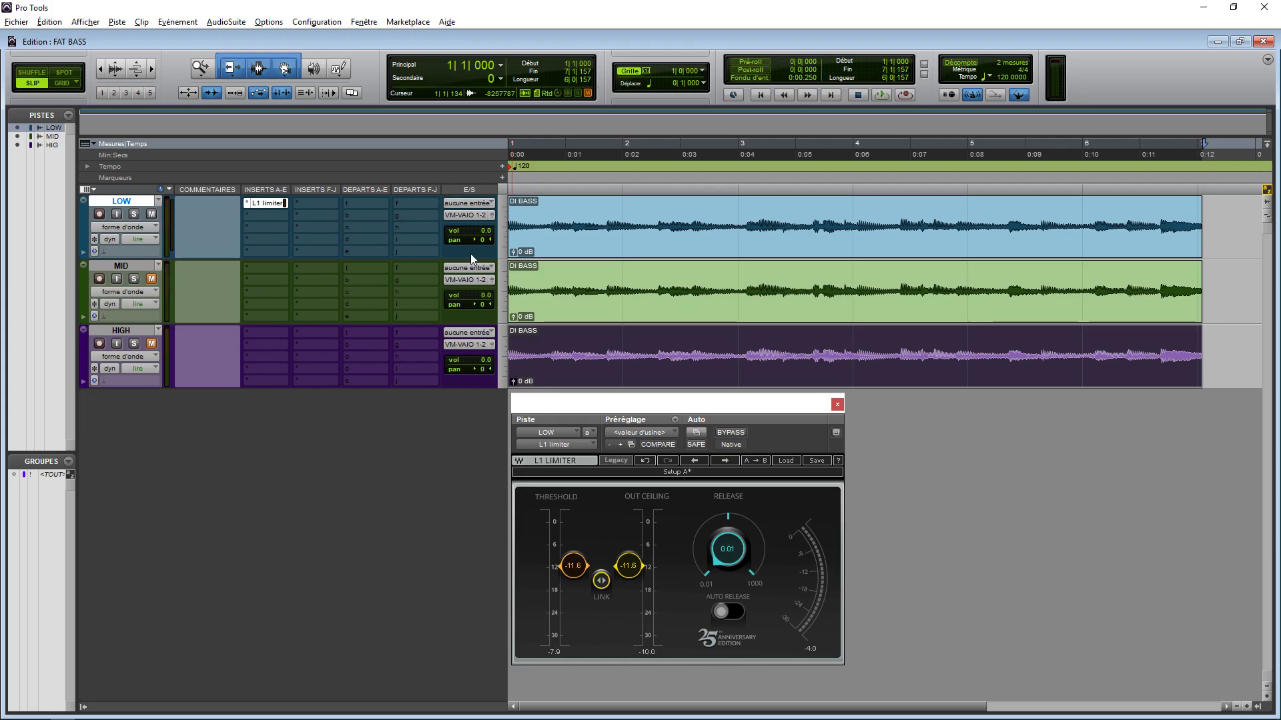
left_click(837, 404)
Insert a CLA-76 compressor in the LOW track's second insert slot and place its window below the tracks
left_click(271, 218)
type("cl")
key("Return")
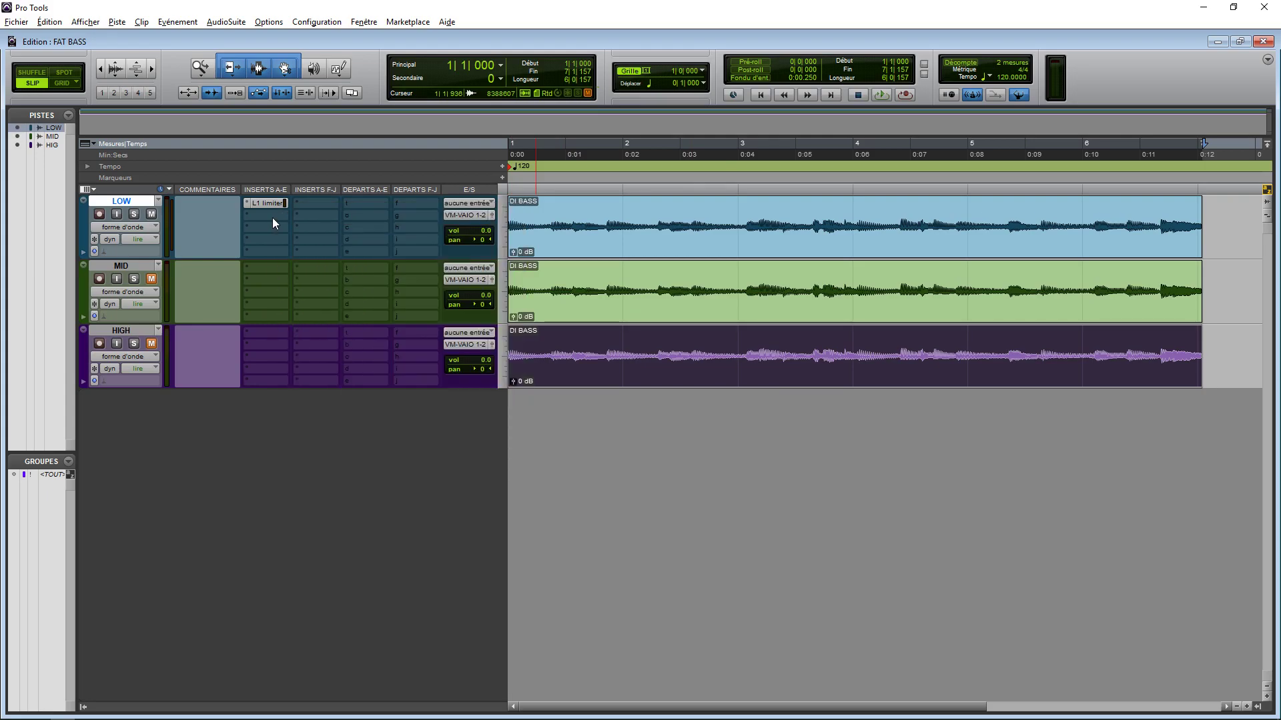
left_click_drag(641, 279, 803, 409)
Set the CLA-76's attack to about 4 and its release to about 7
left_click(730, 507, "alt")
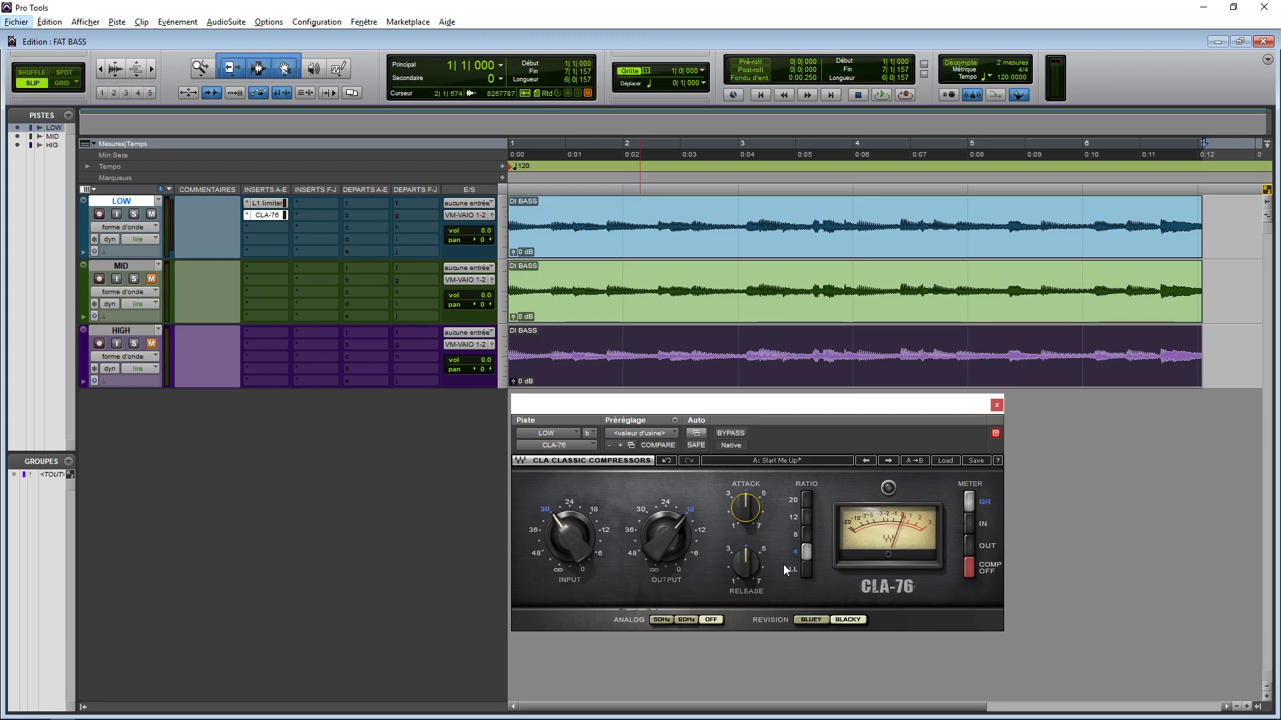
left_click(743, 567, "alt")
key("space")
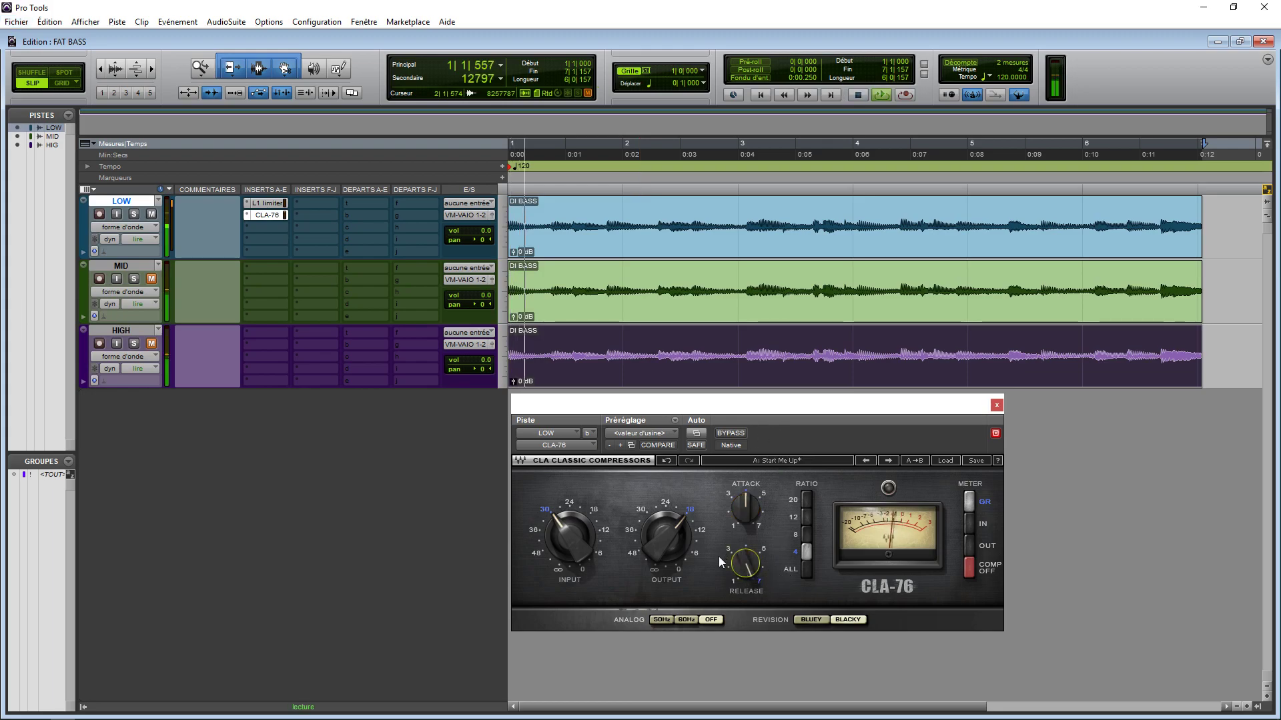
During playback, fine-tune the CLA-76's input to about -31 and its output to about -18
left_click(569, 535)
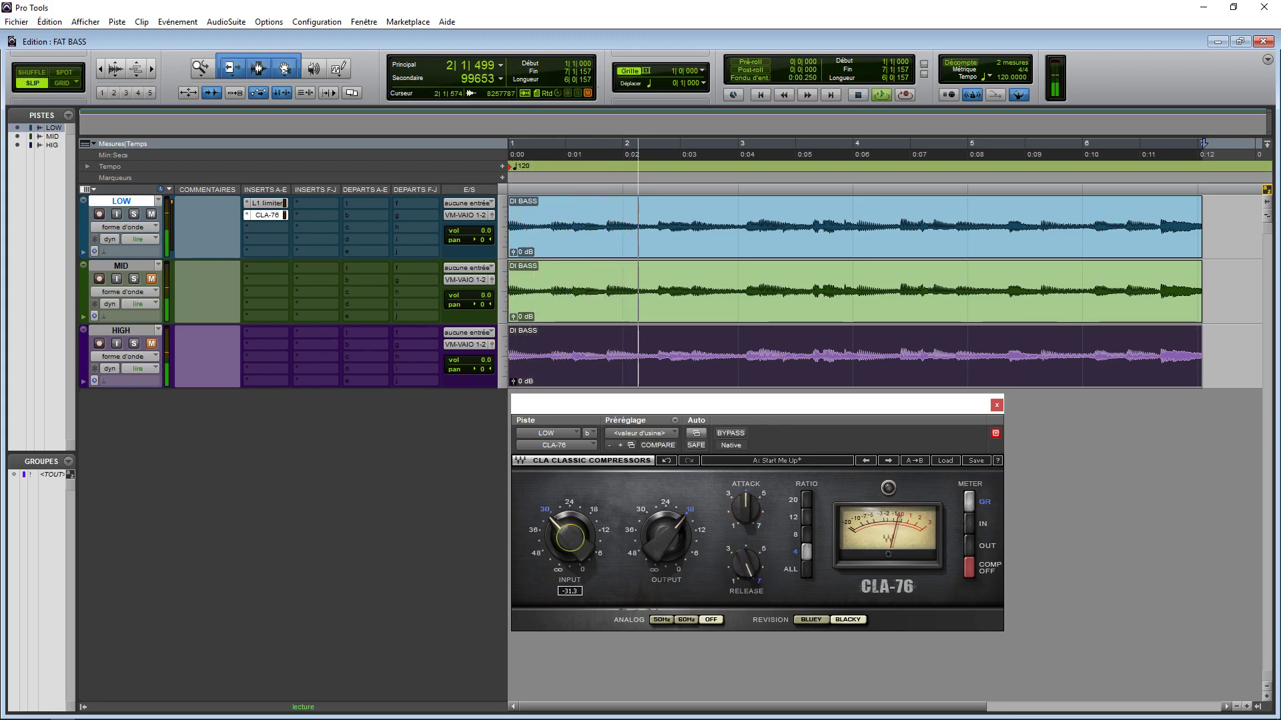
left_click_drag(569, 535, 578, 539)
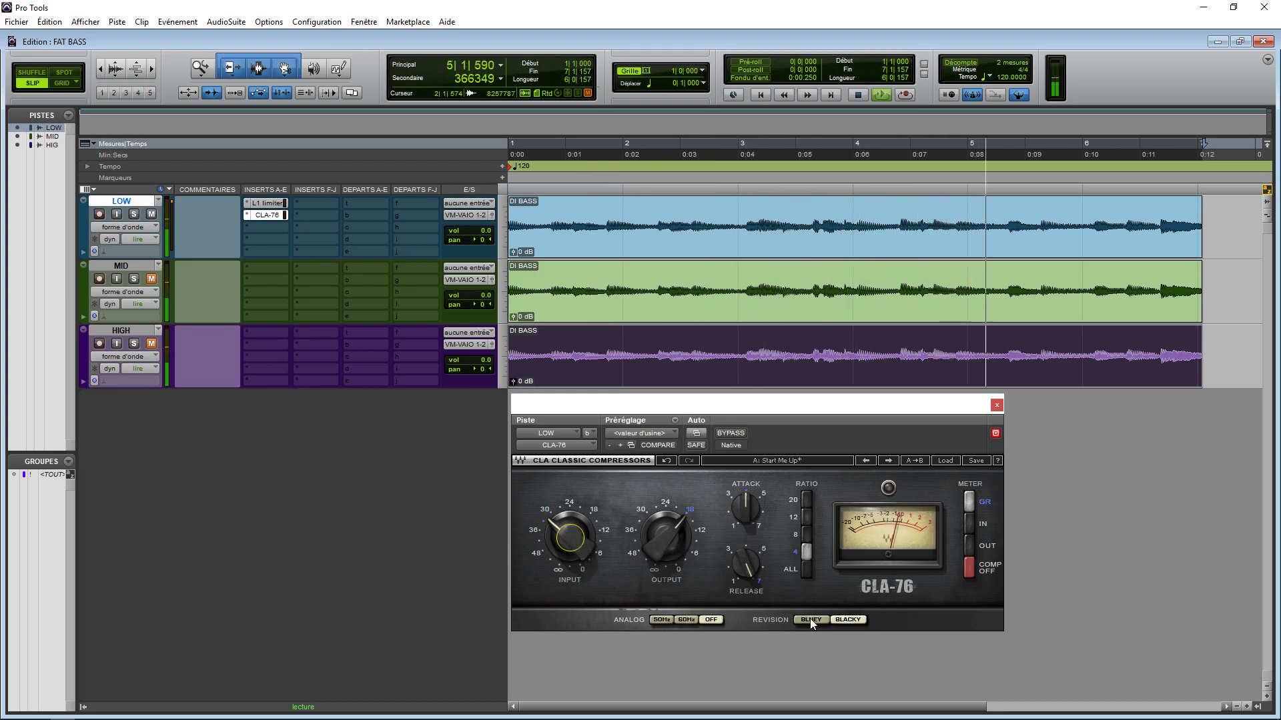
left_click(687, 544)
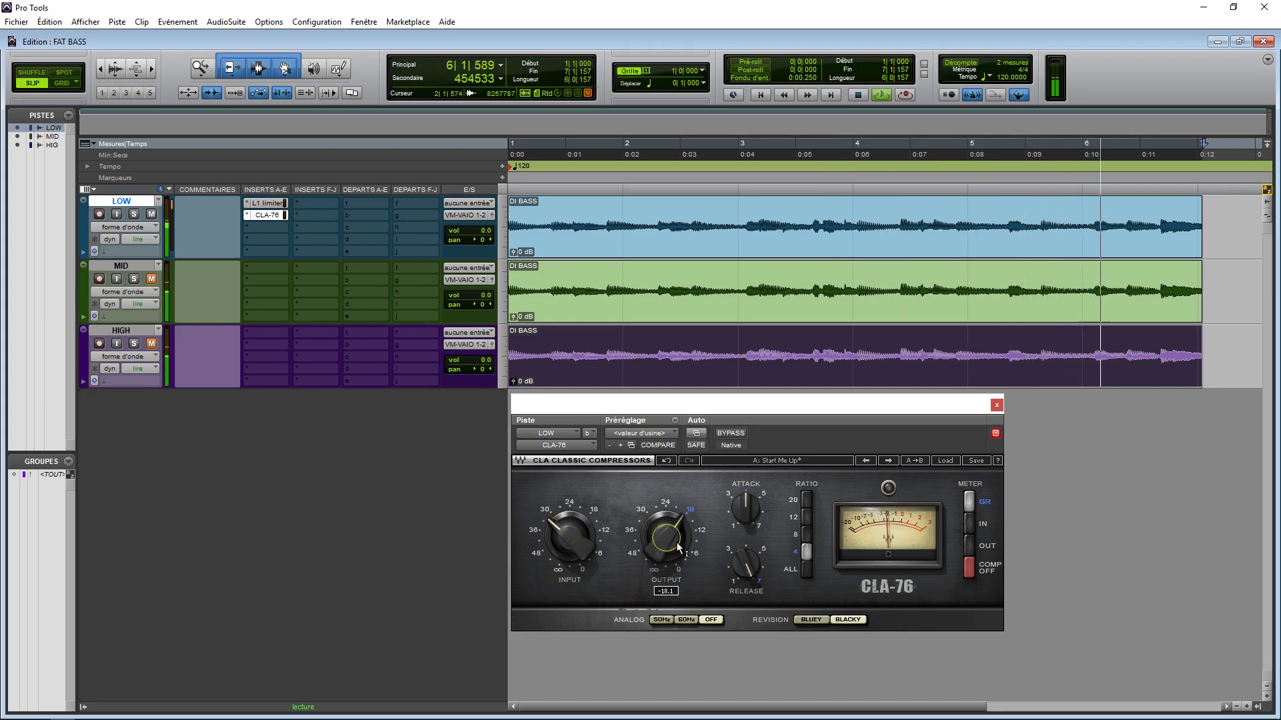
Compare the LOW track with the CLA-76 bypassed and active, and readjust the compressor's output to about -18.7
left_click(733, 433)
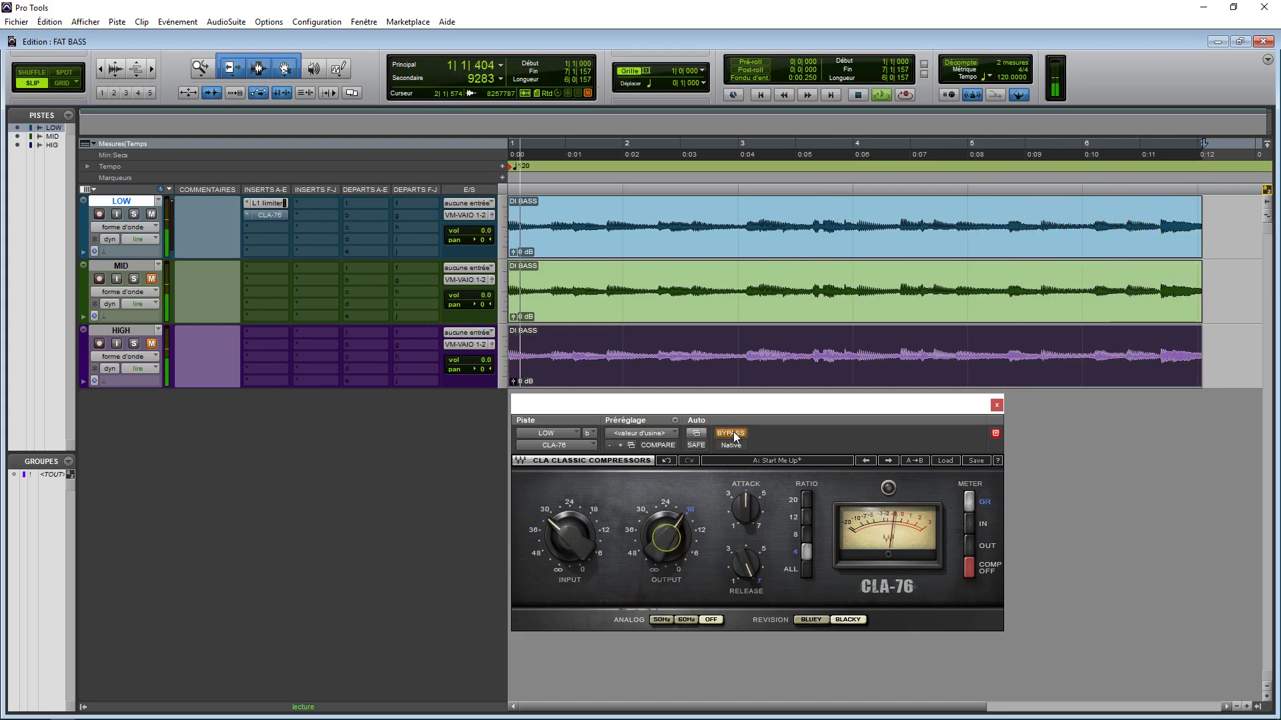
left_click(732, 433)
mouse_move(666, 541)
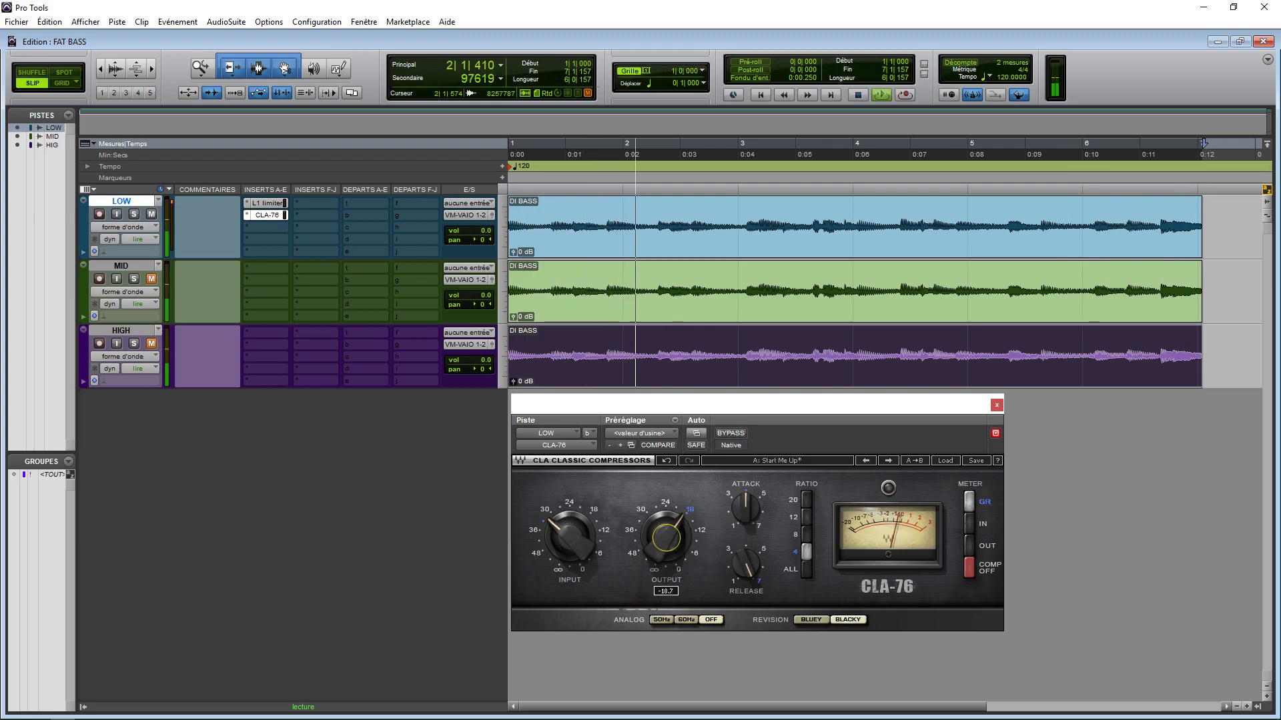
left_click_drag(679, 529, 679, 530)
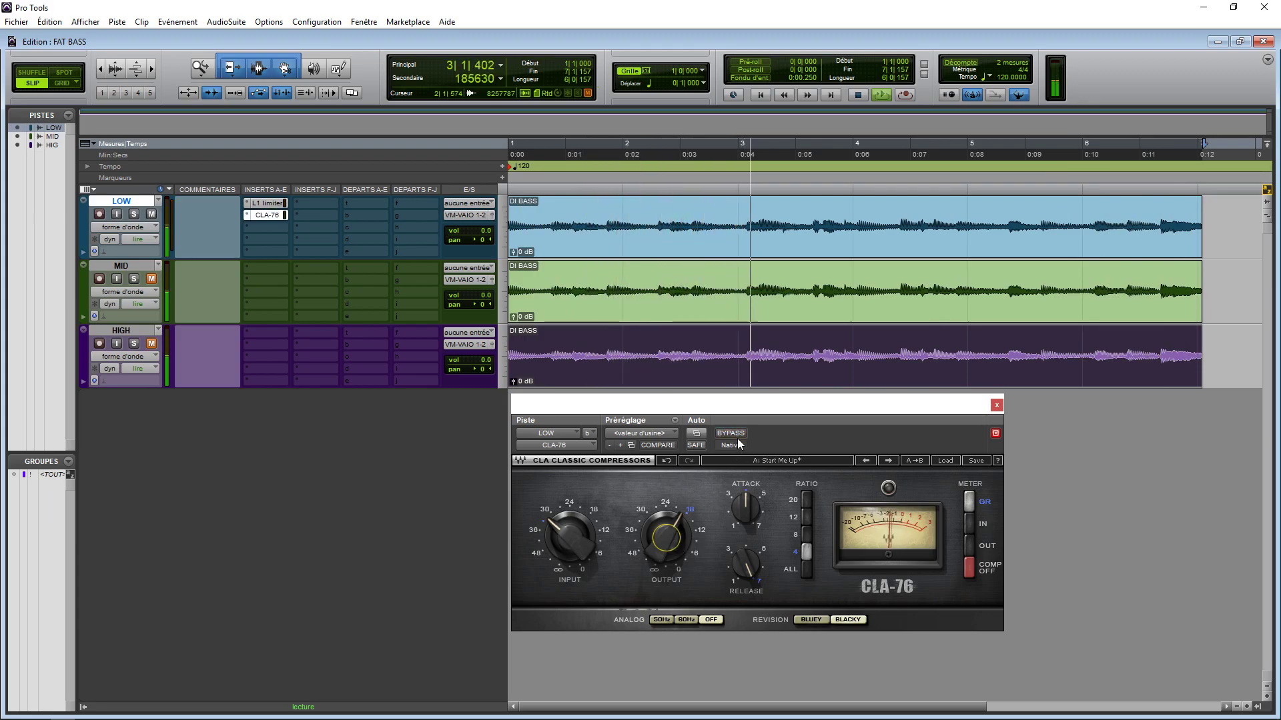
Turn off the CLA-76 window's target and check its input level, then close the window and stop playback
left_click(995, 435)
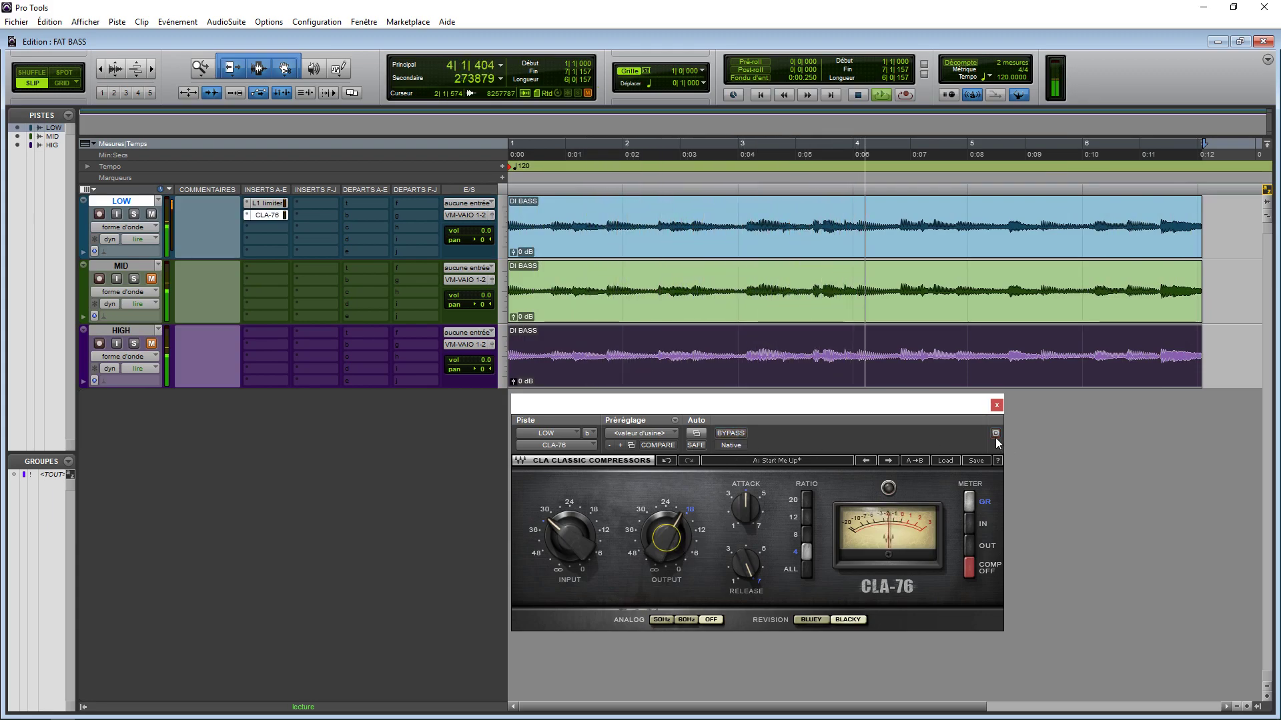
left_click(554, 536)
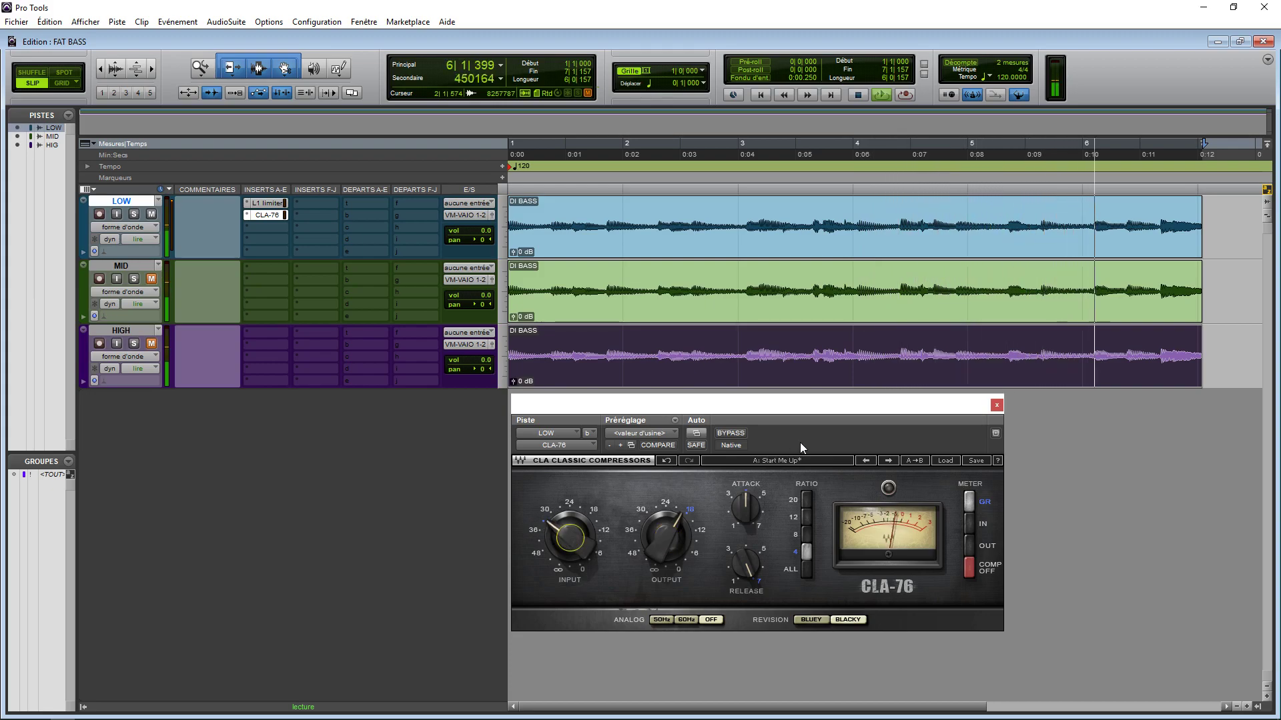
left_click(997, 405)
key("space")
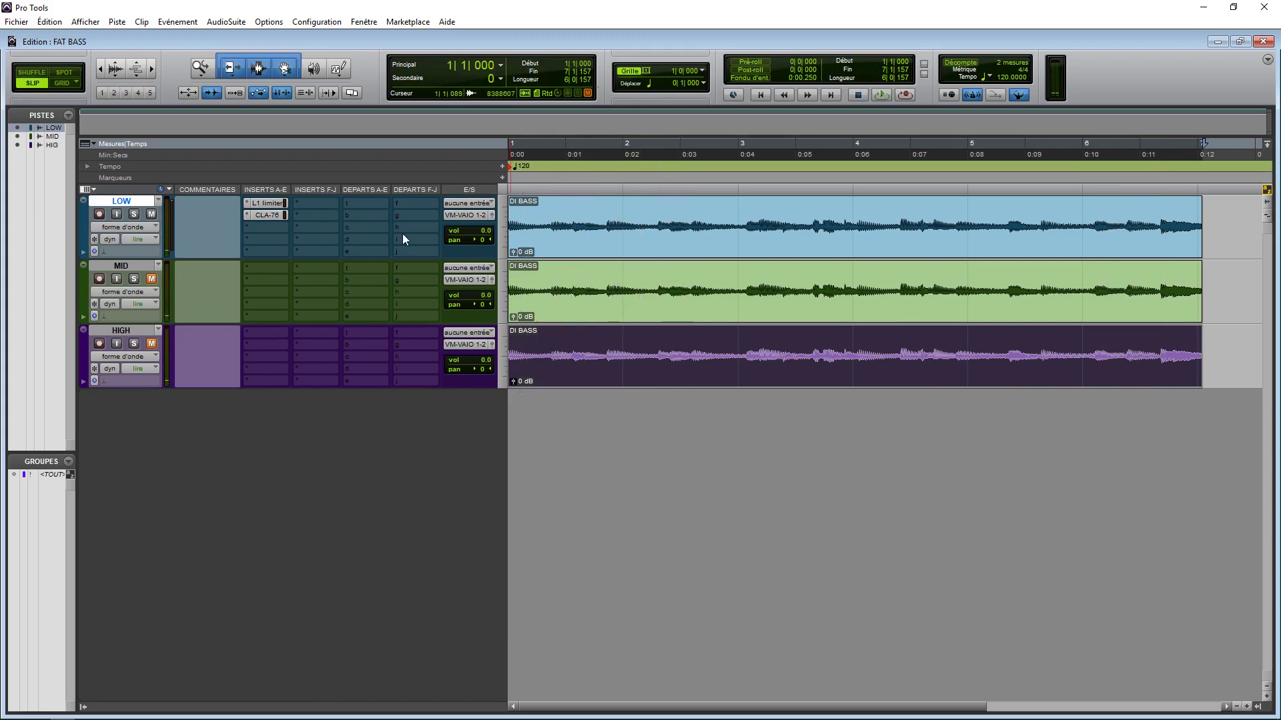
Review the L1 limiter's and the CLA-76's settings on the LOW track, closing each plug-in window after viewing it
left_click(269, 203)
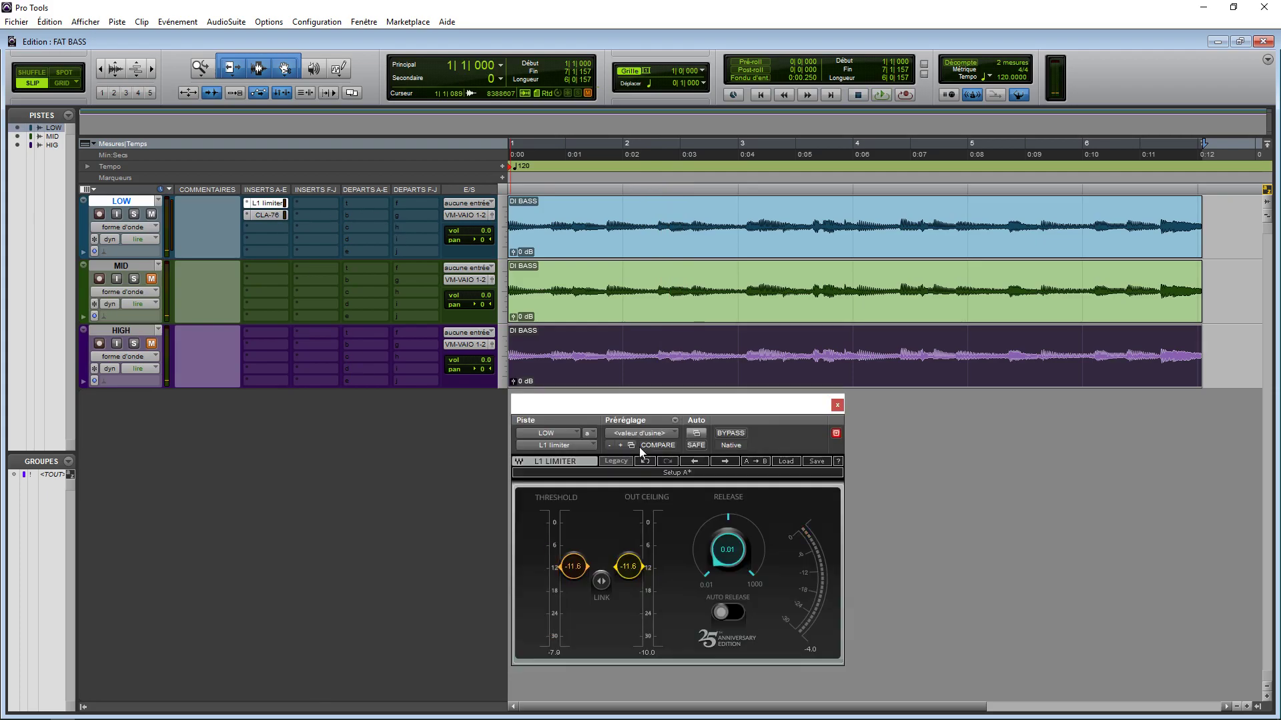
left_click_drag(643, 420, 283, 427)
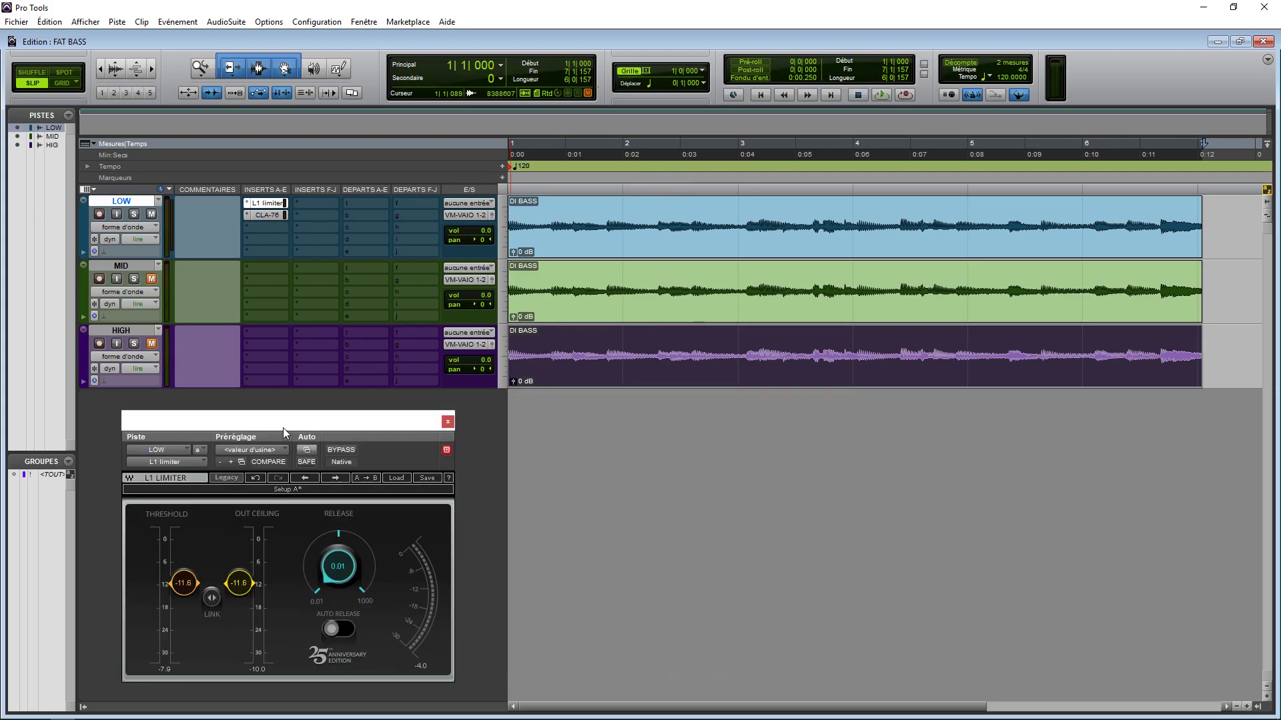
left_click(448, 421)
left_click(265, 215)
left_click_drag(417, 425, 383, 411)
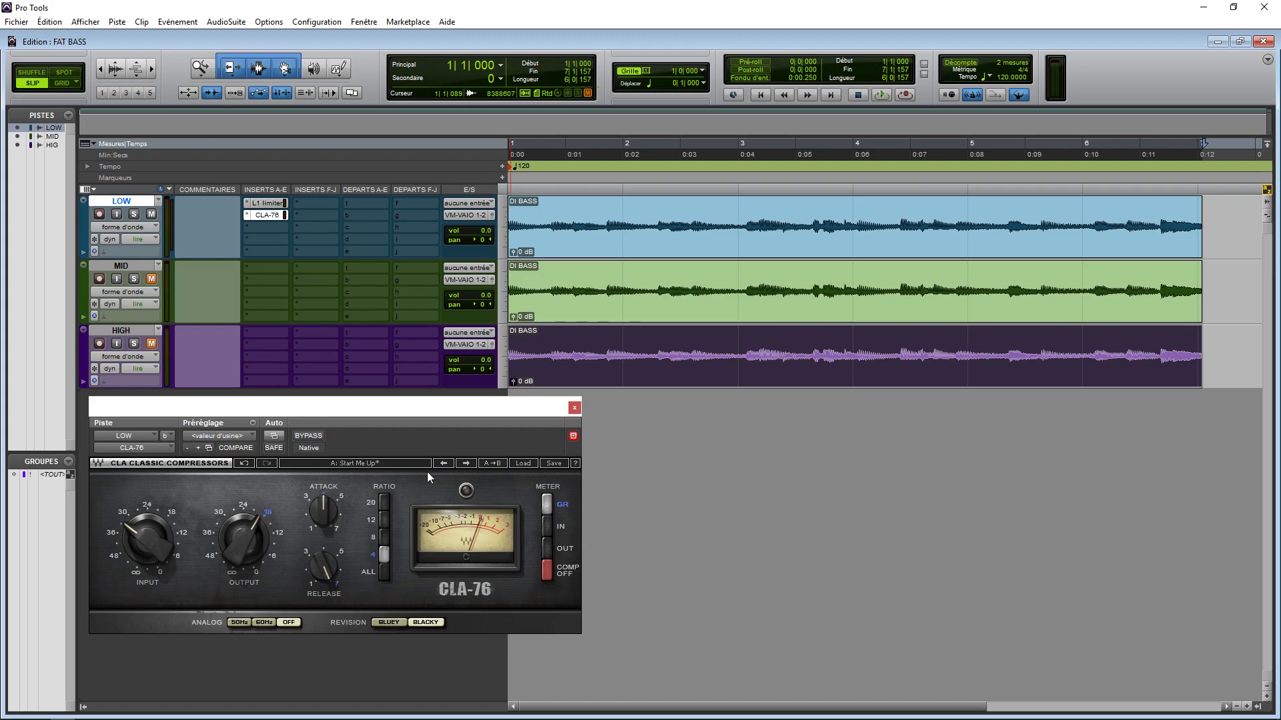
left_click(575, 407)
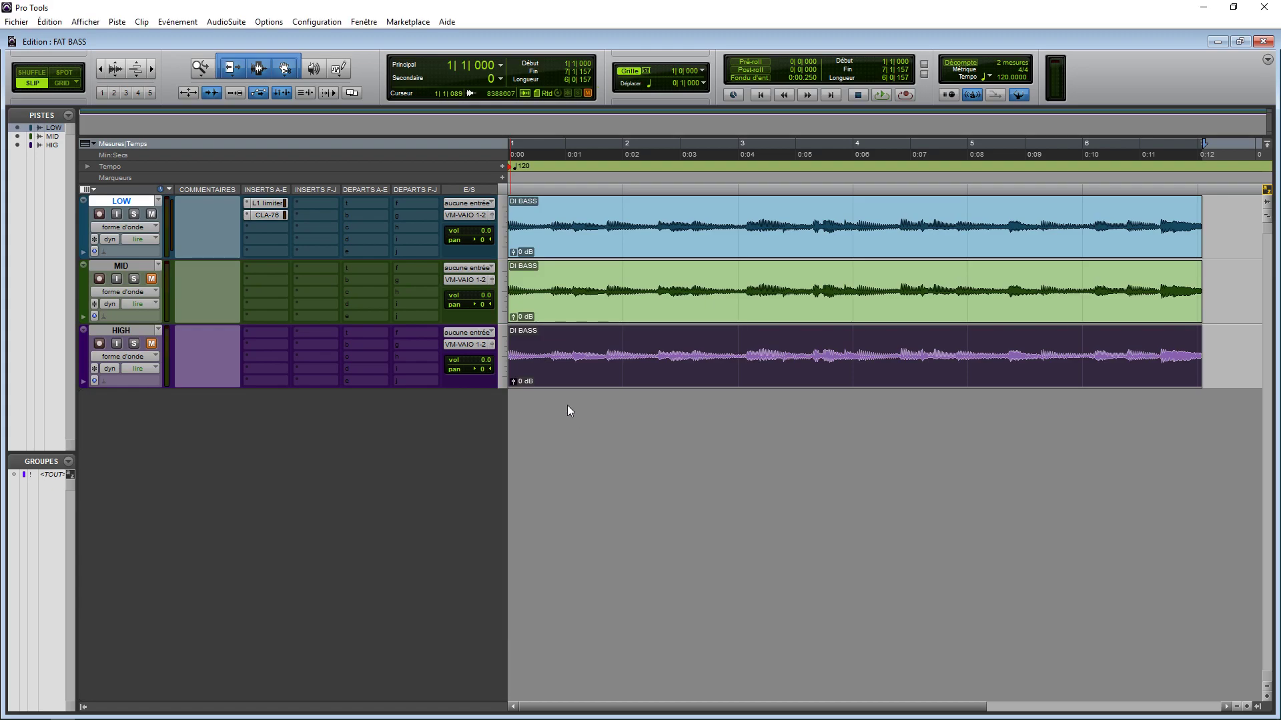
Insert FabFilter Pro-Q 2 after the CLA-76 on the LOW track, move its window over the clips and turn off the window's target
left_click(265, 231)
type("f")
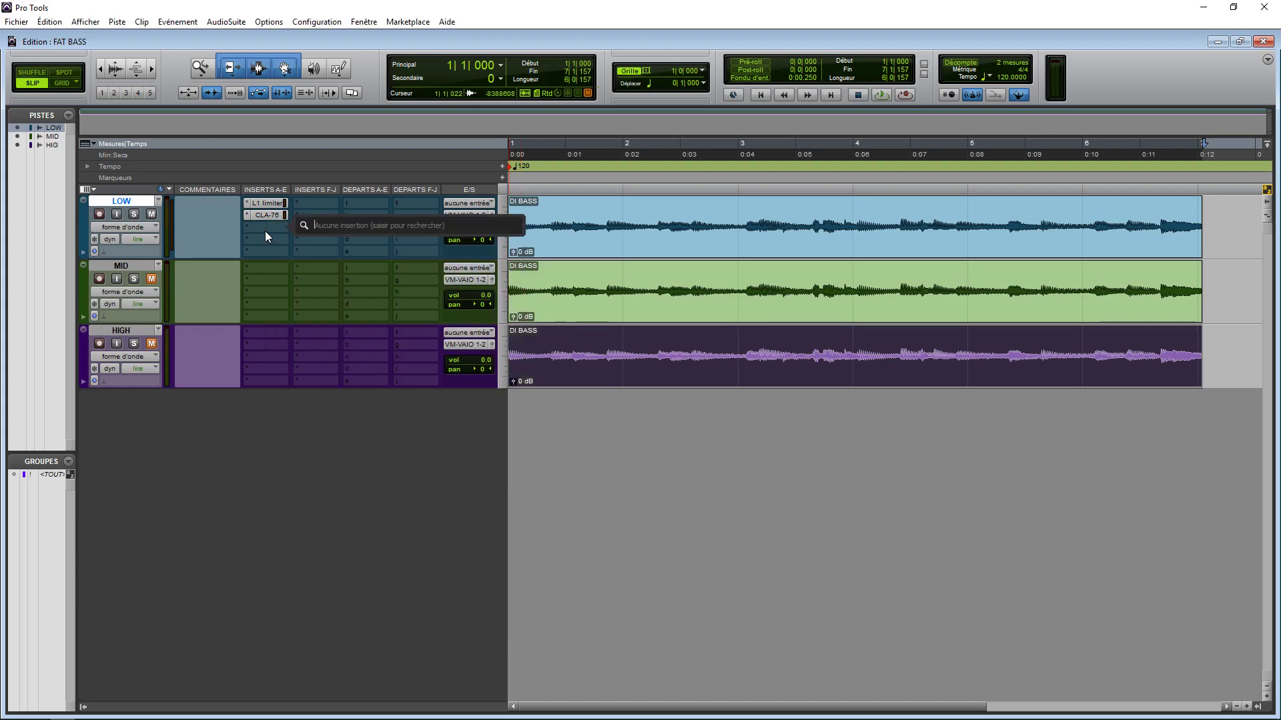
left_click(363, 258)
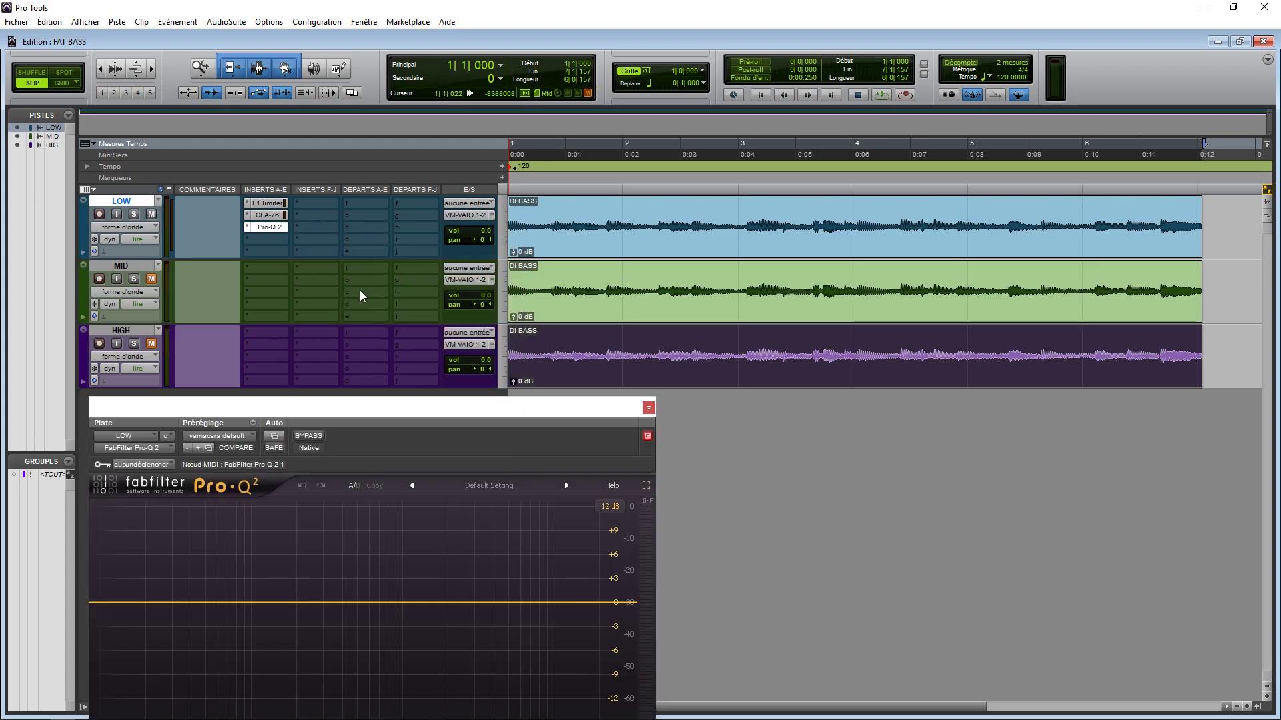
left_click_drag(399, 415, 807, 255)
mouse_move(902, 641)
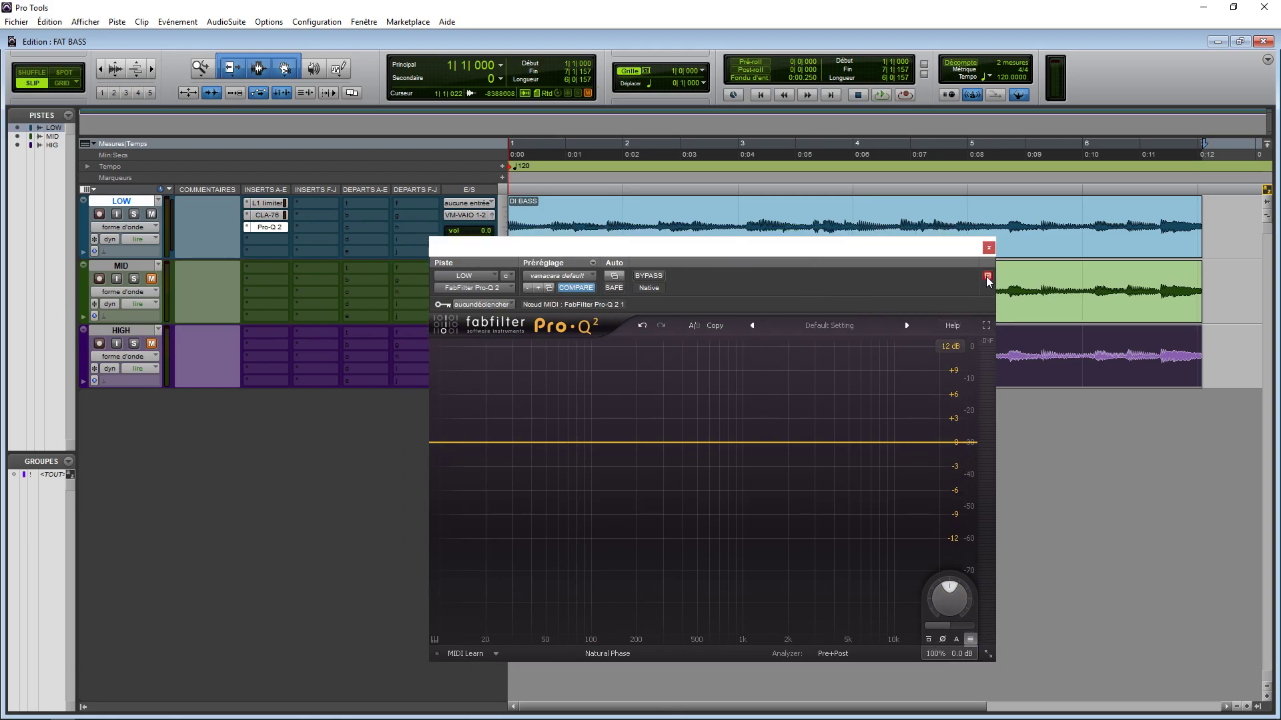
left_click_drag(897, 254, 1012, 245)
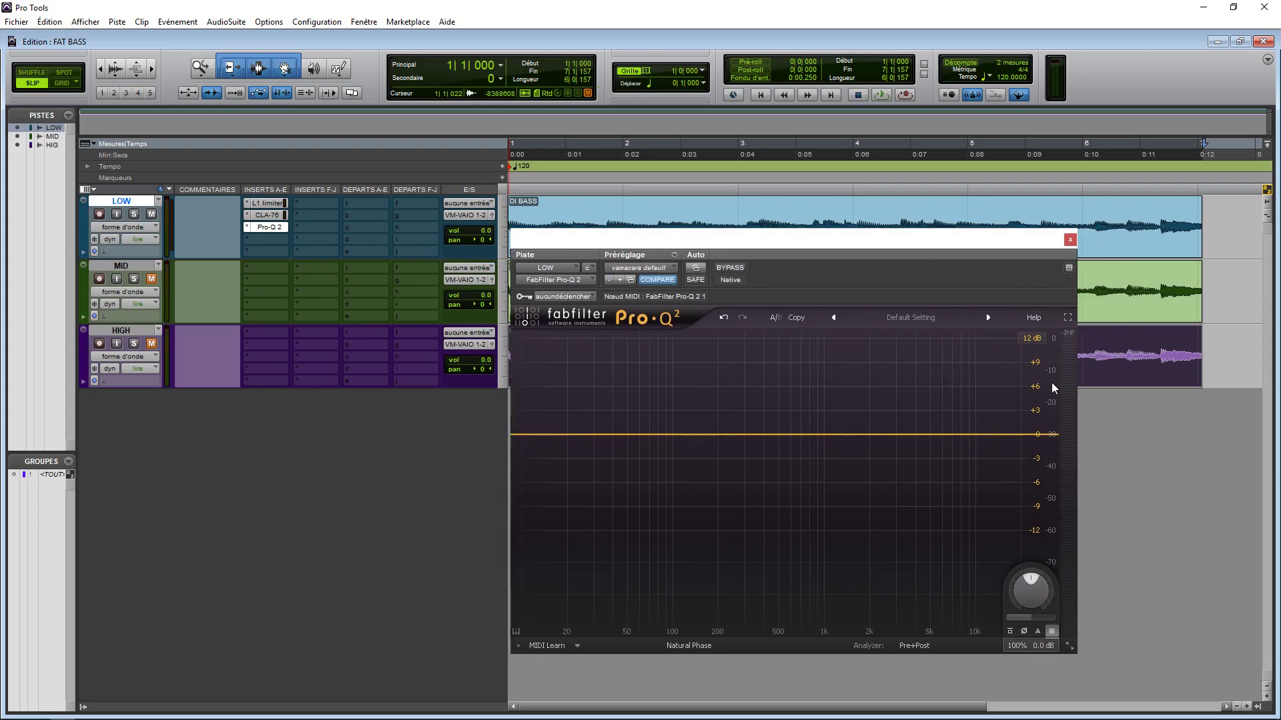
During playback, add a 12 dB/oct high-cut filter at about 111 Hz in the LOW track's Pro-Q 2, then close the equalizer and stop playback
left_click(1048, 437)
key("space")
left_click_drag(840, 584, 846, 712)
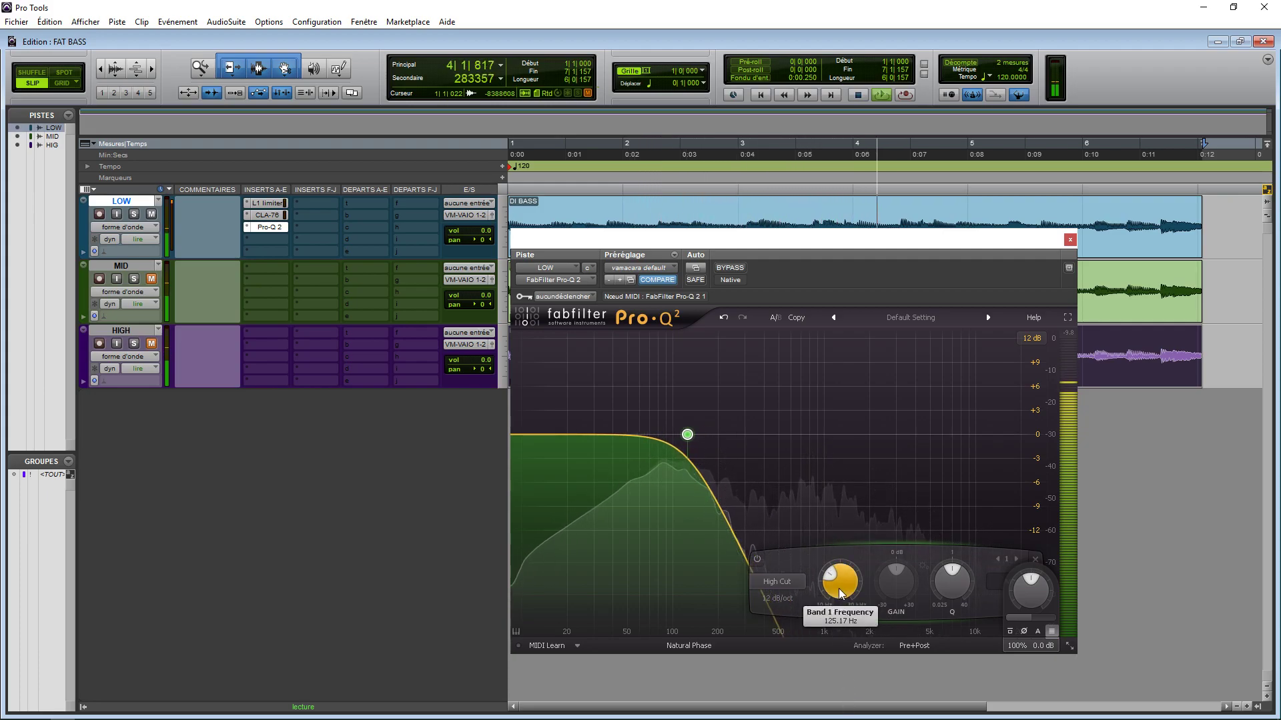
left_click_drag(535, 434, 523, 435)
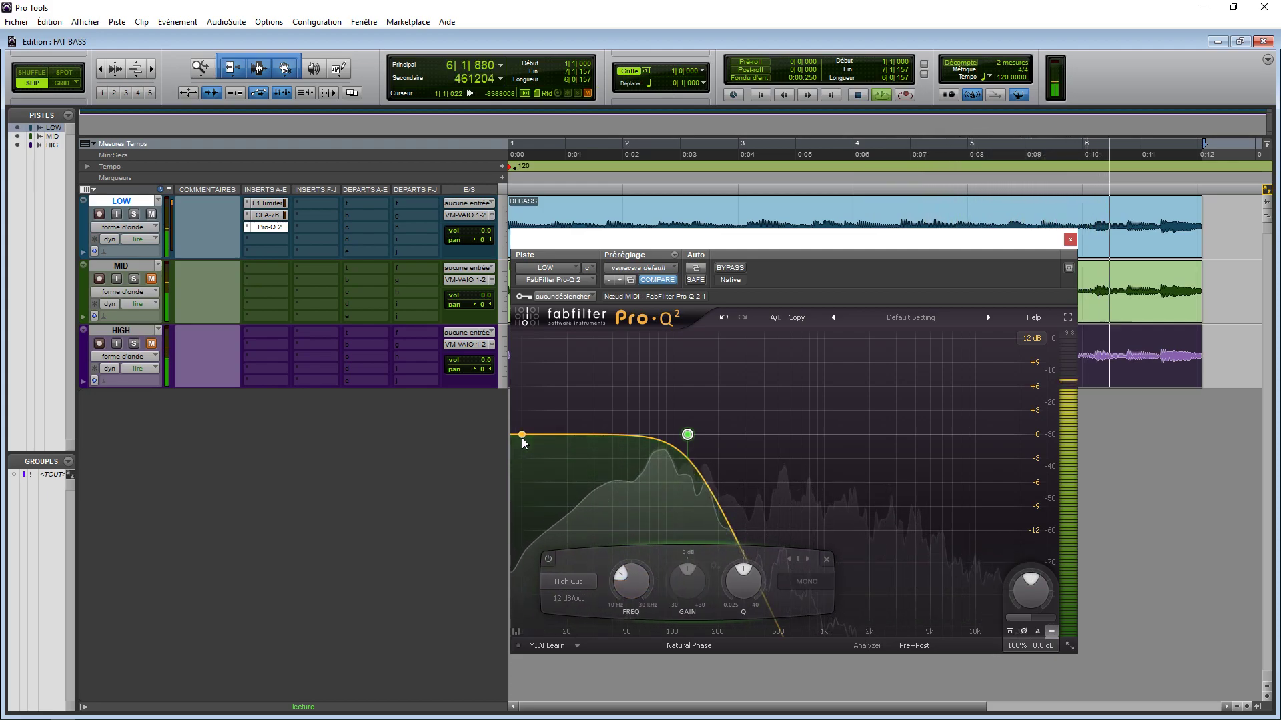
mouse_move(743, 597)
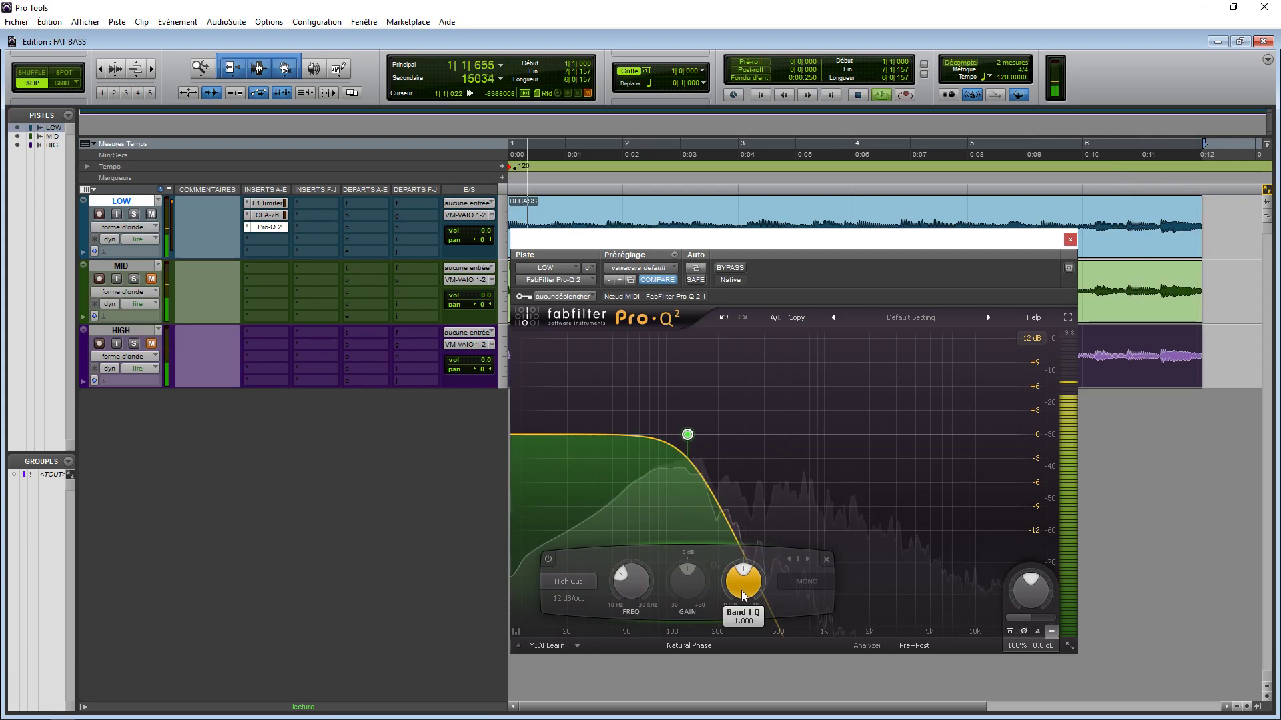
mouse_move(641, 592)
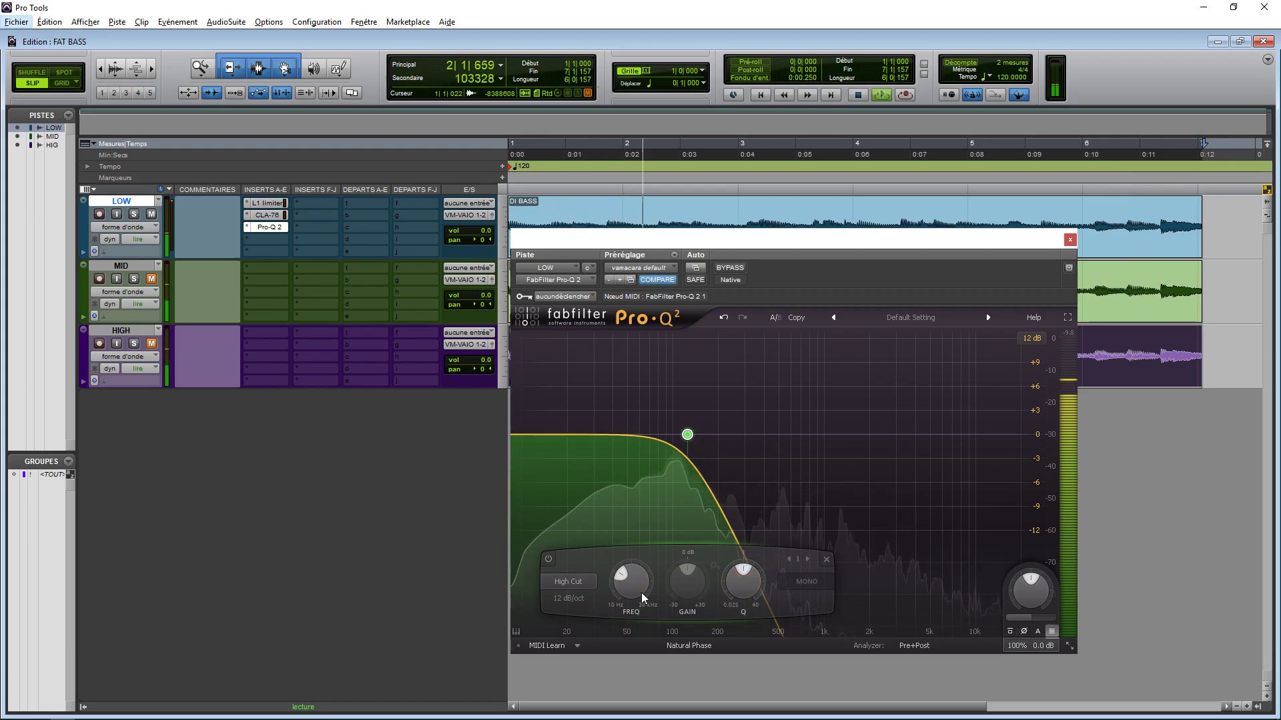
left_click_drag(642, 594, 643, 599)
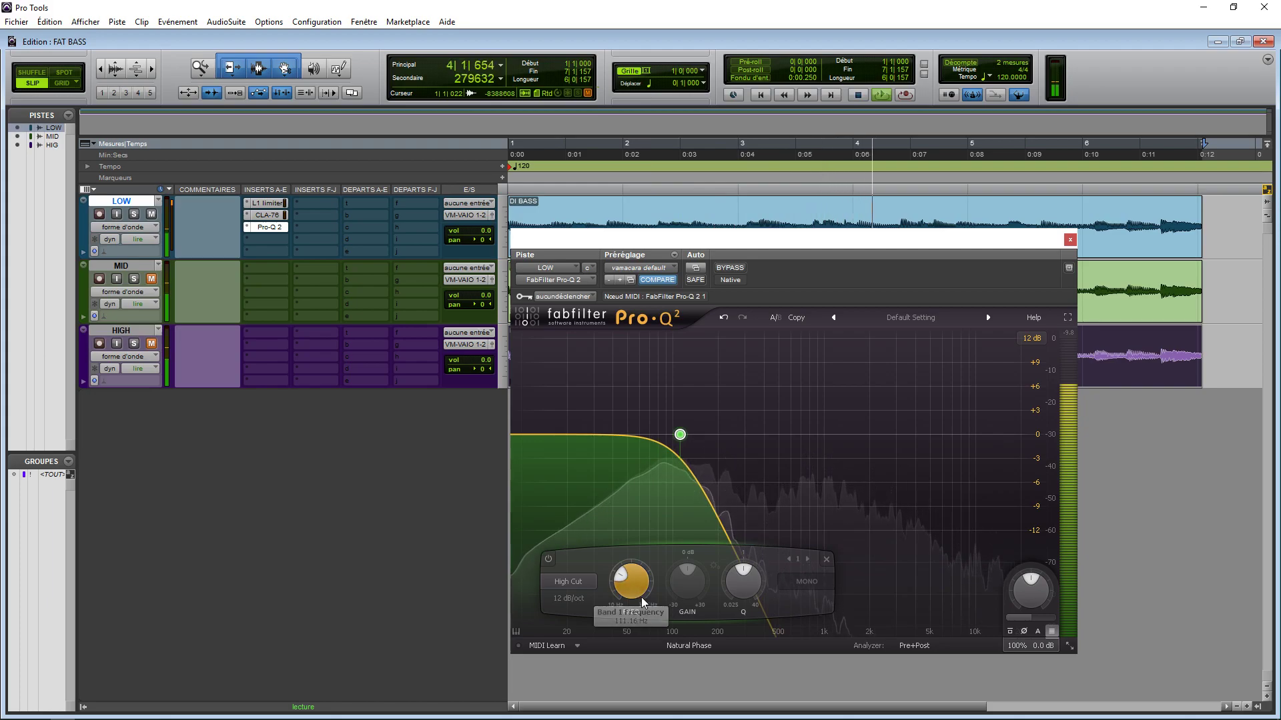
left_click(1070, 239)
key("space")
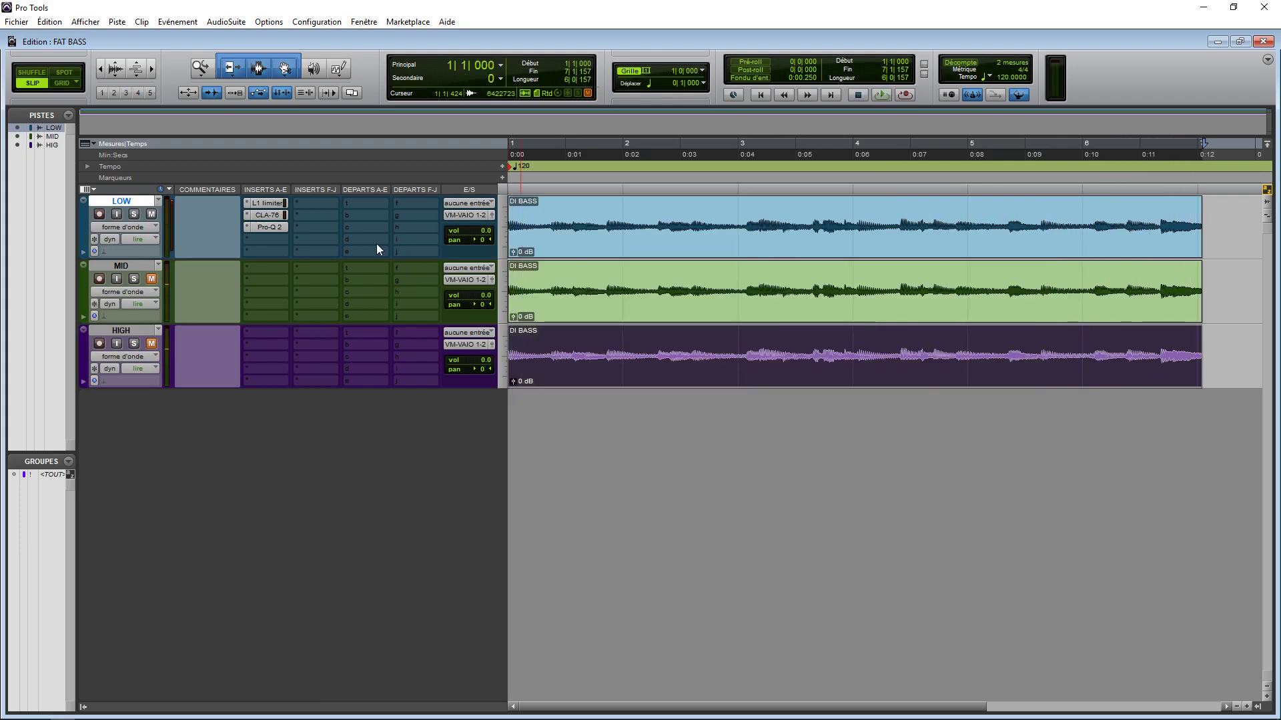
Insert Decapitator after Pro-Q 2 on the LOW track, turn off its window's target and move the window below the LOW clip
left_click(276, 241)
type("dec")
key("Return")
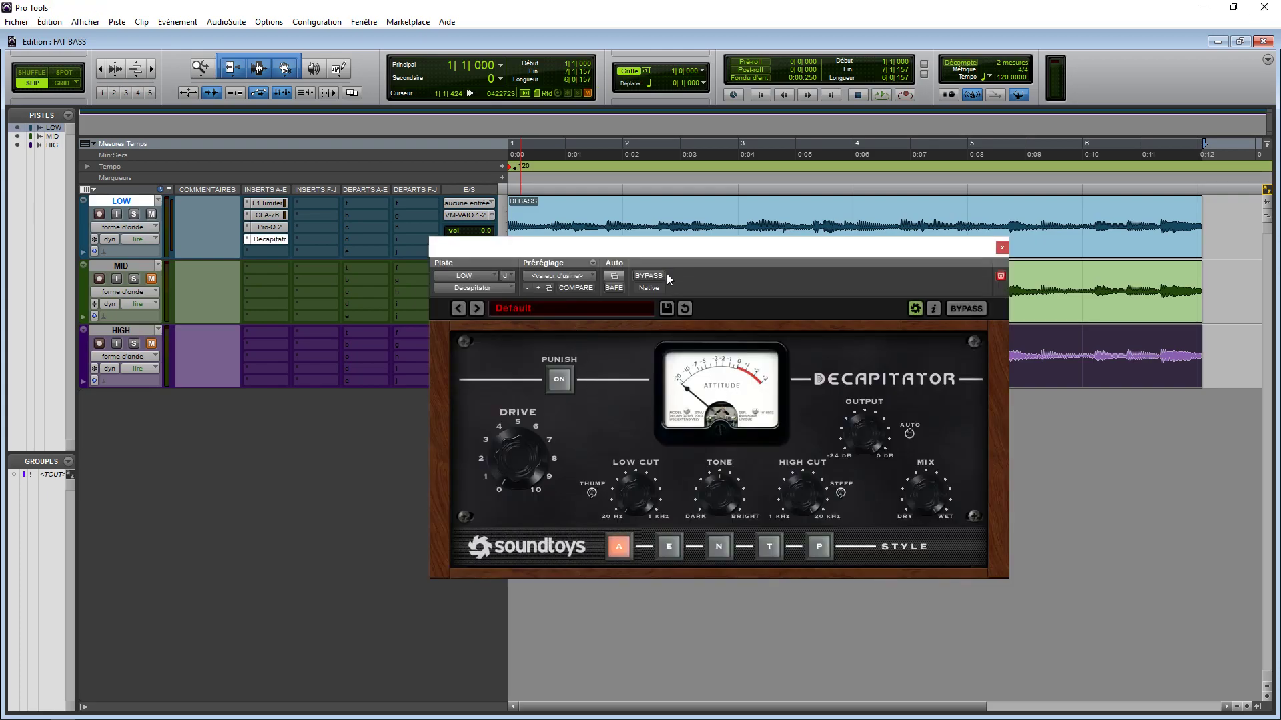
left_click_drag(670, 252, 594, 284)
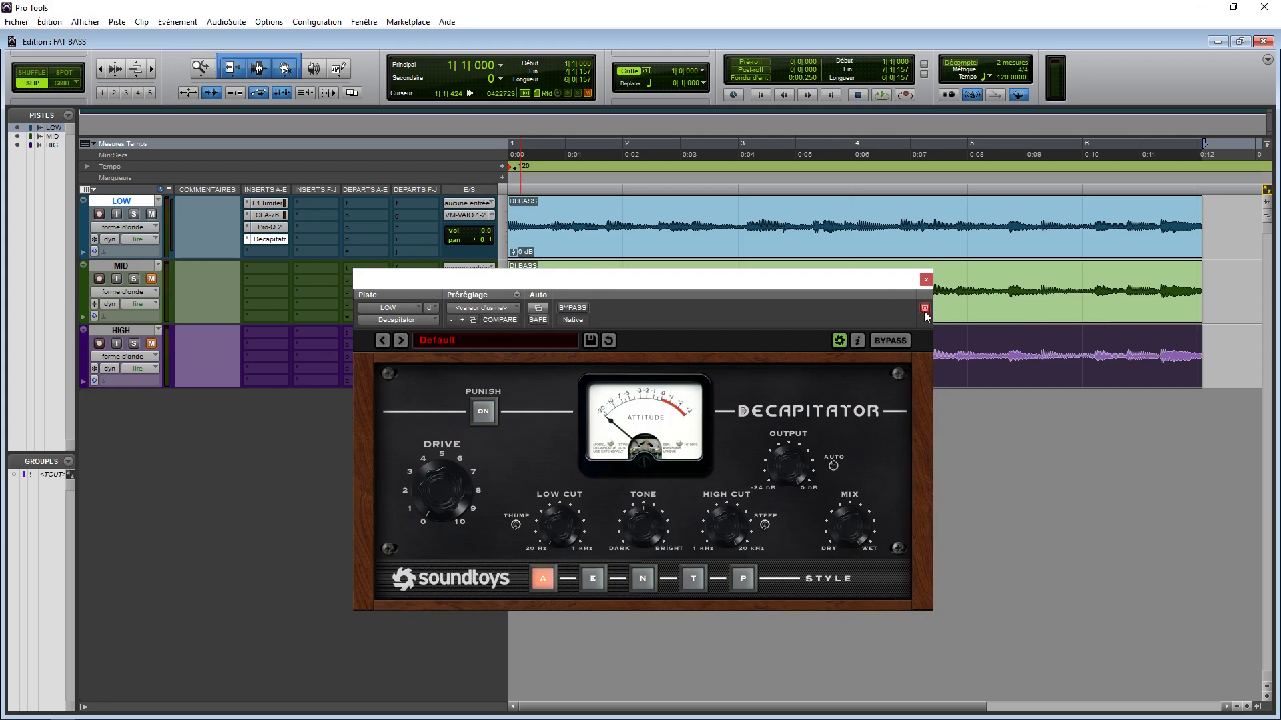
left_click_drag(764, 285, 722, 346)
Adjust the Decapitator's drive during playback, then close its window and stop playback
key("space")
left_click_drag(437, 555, 406, 529)
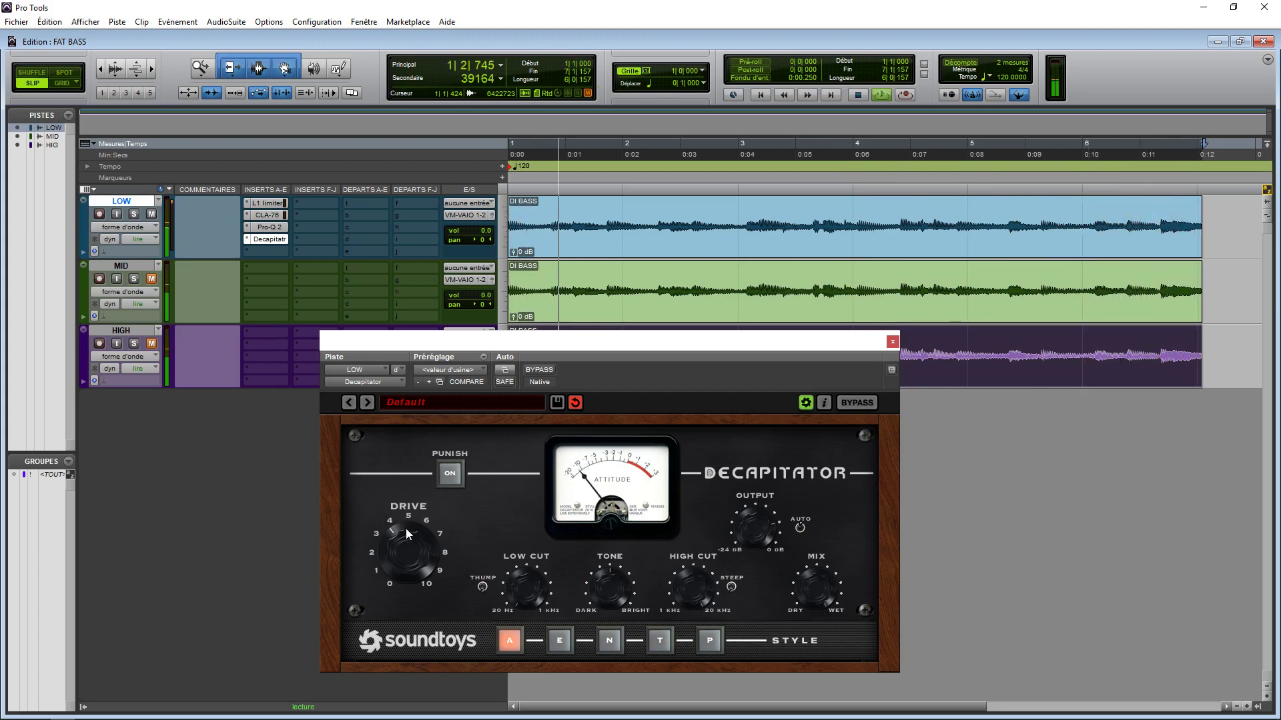
left_click(892, 341)
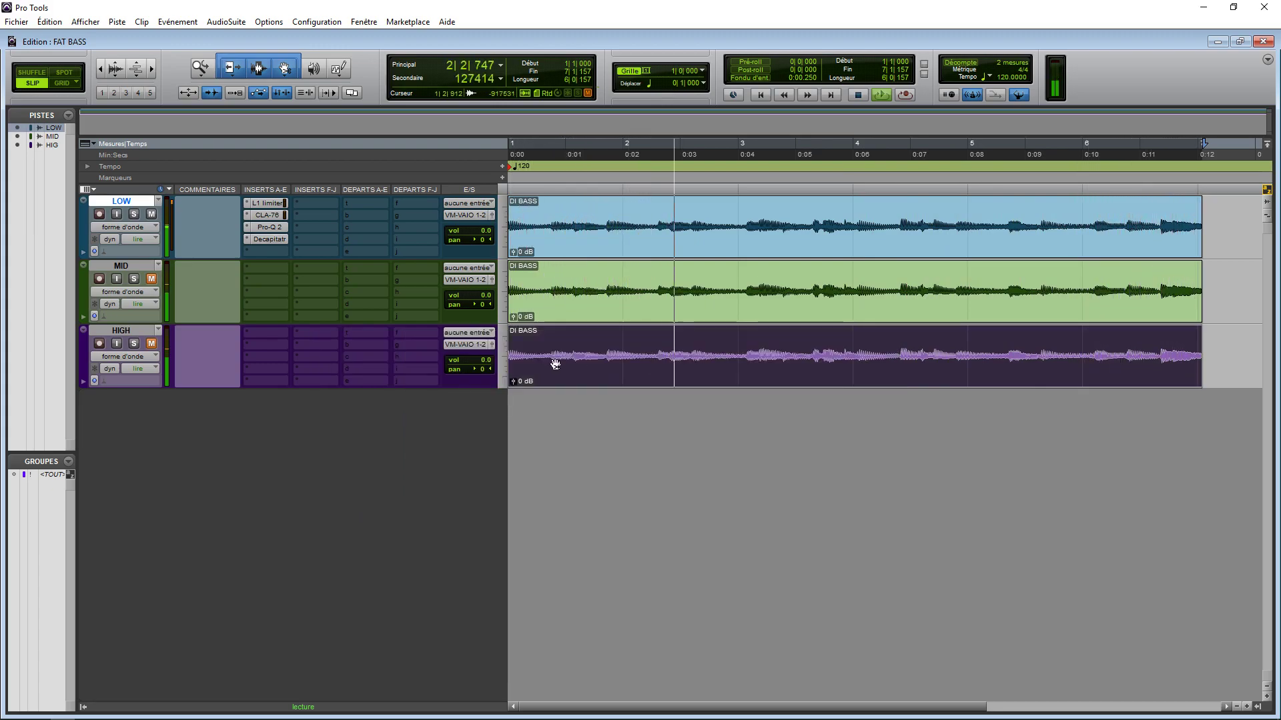
key("space")
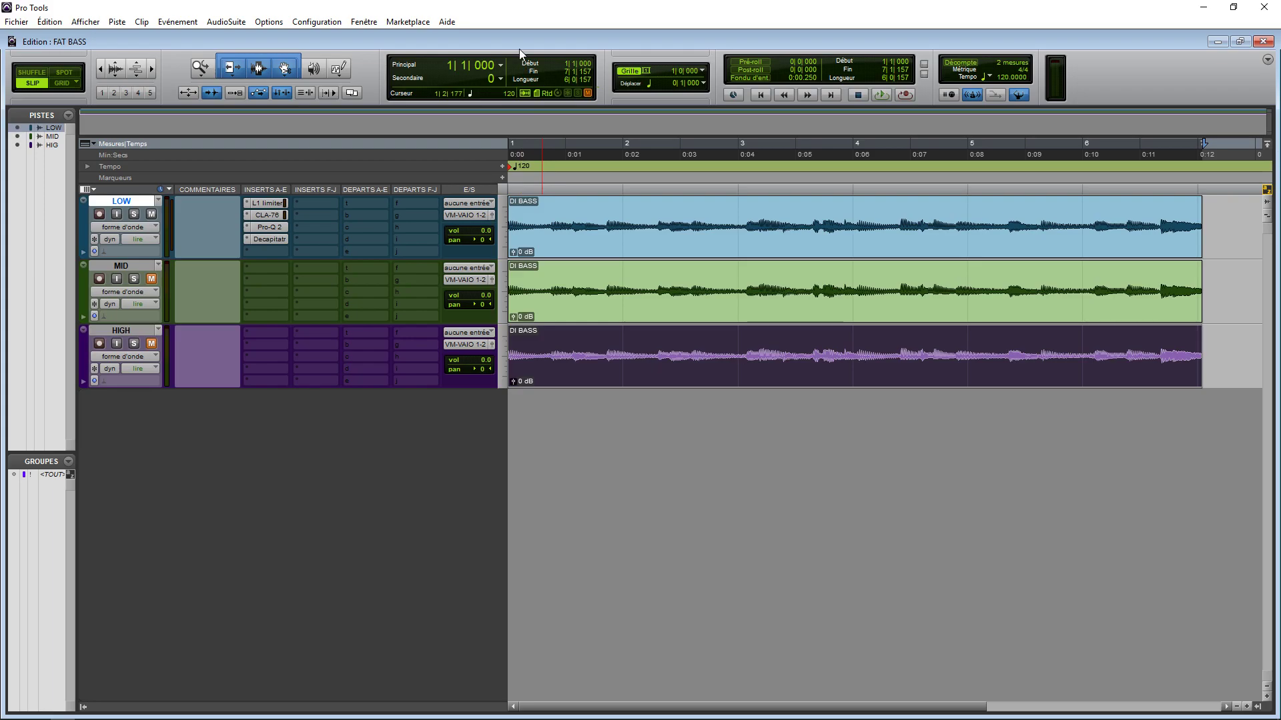
Compare the LOW track with the Decapitator bypassed and active during playback, then close the plug-in window
left_click(269, 240)
key("space")
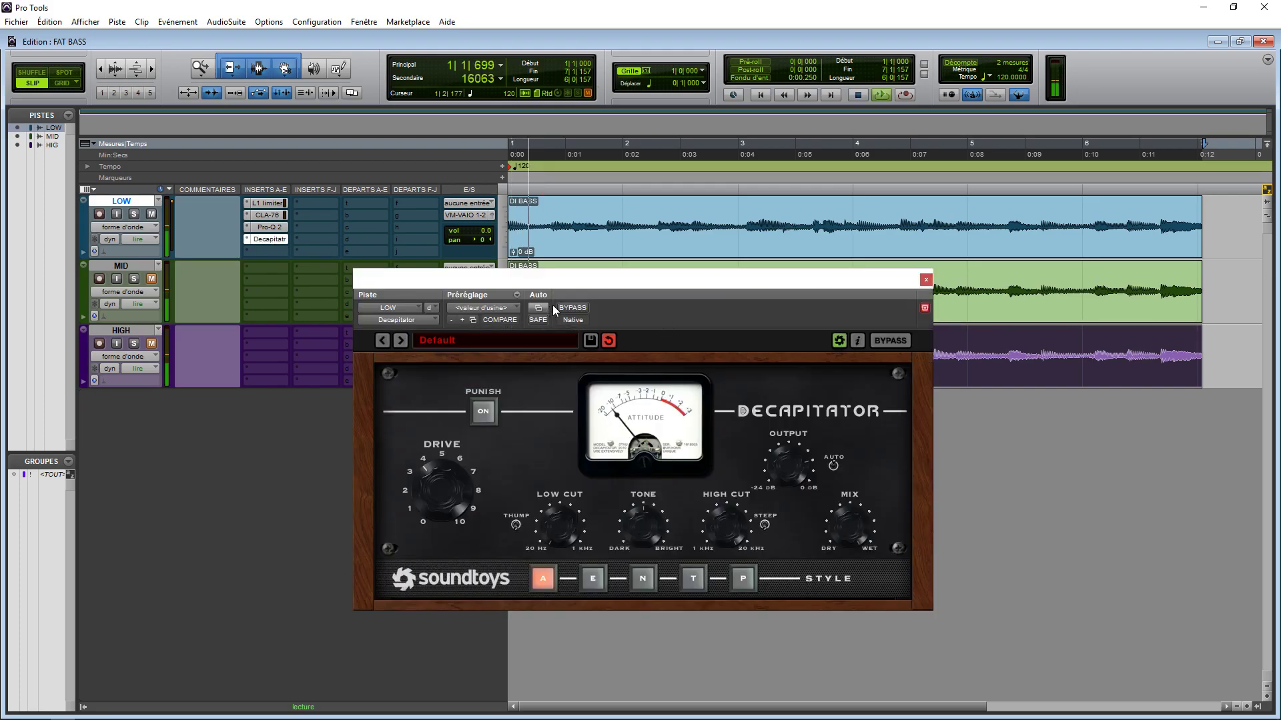
left_click(572, 309)
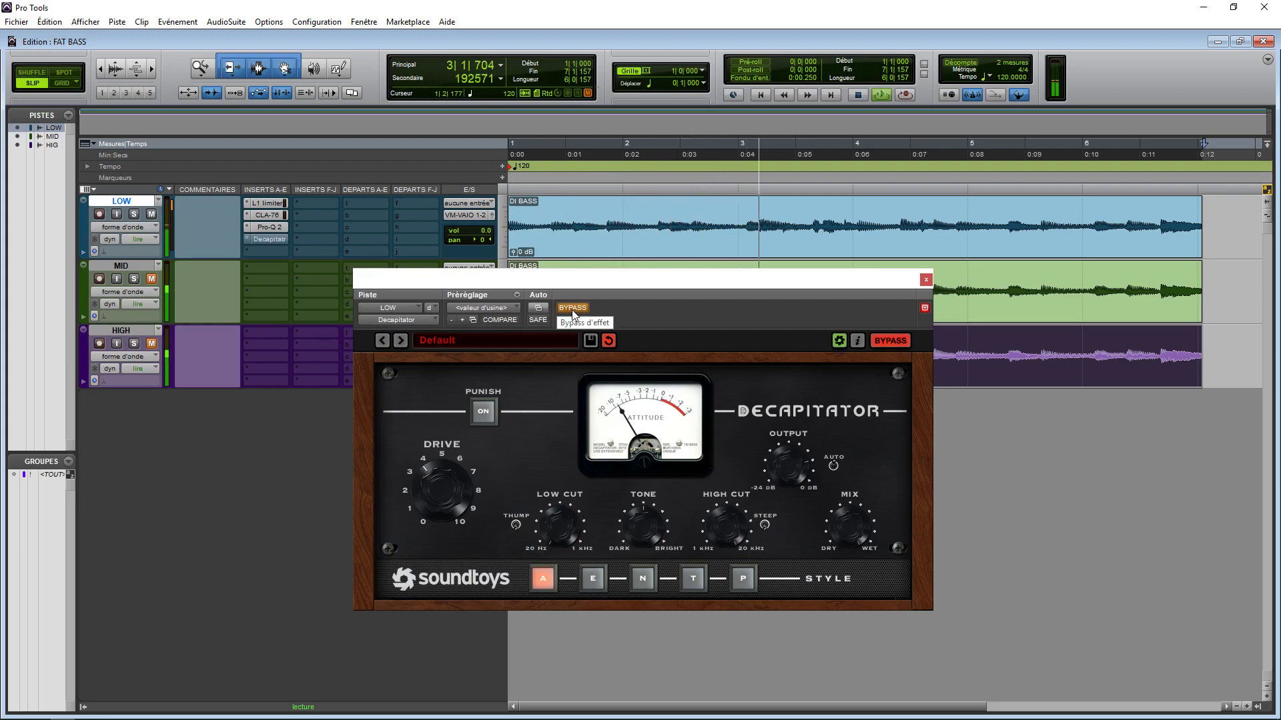
left_click(572, 309)
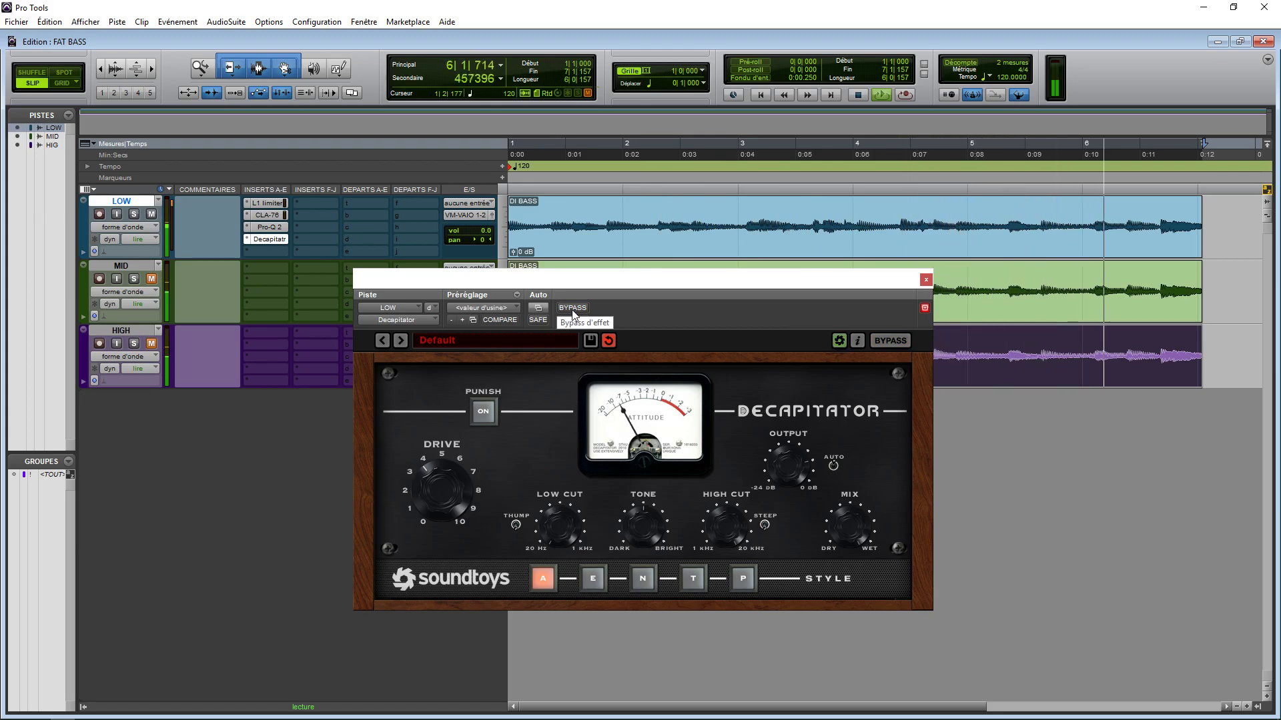
left_click(925, 280)
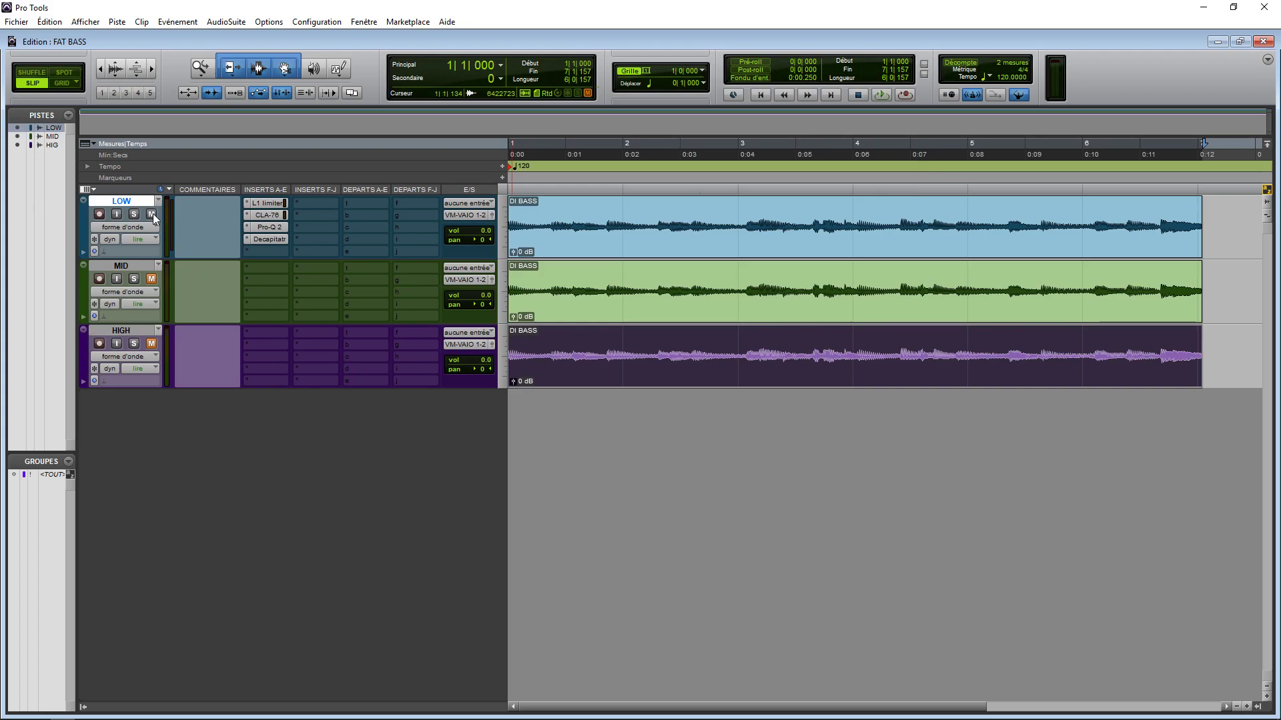
Mute LOW and unmute MID, insert SansAmp PSA-1 (mono) as MID's first plug-in, and place its untargeted window below the tracks
left_click(151, 280)
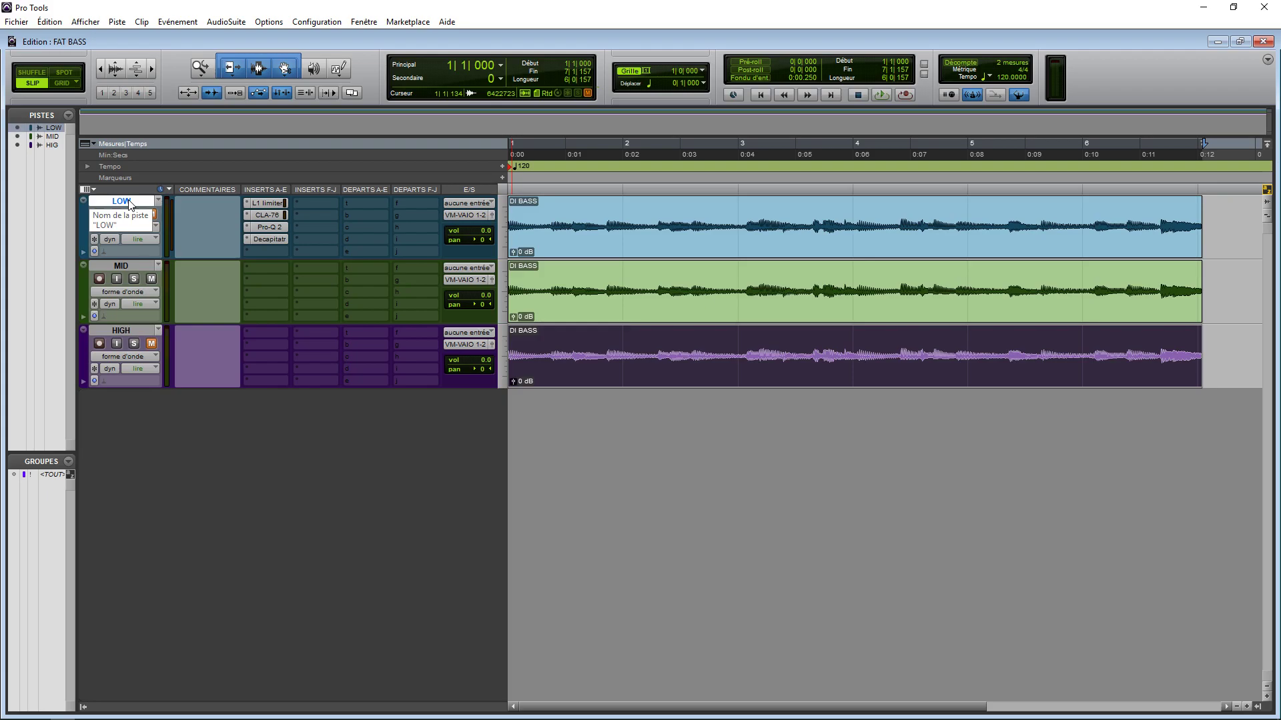
left_click(264, 267)
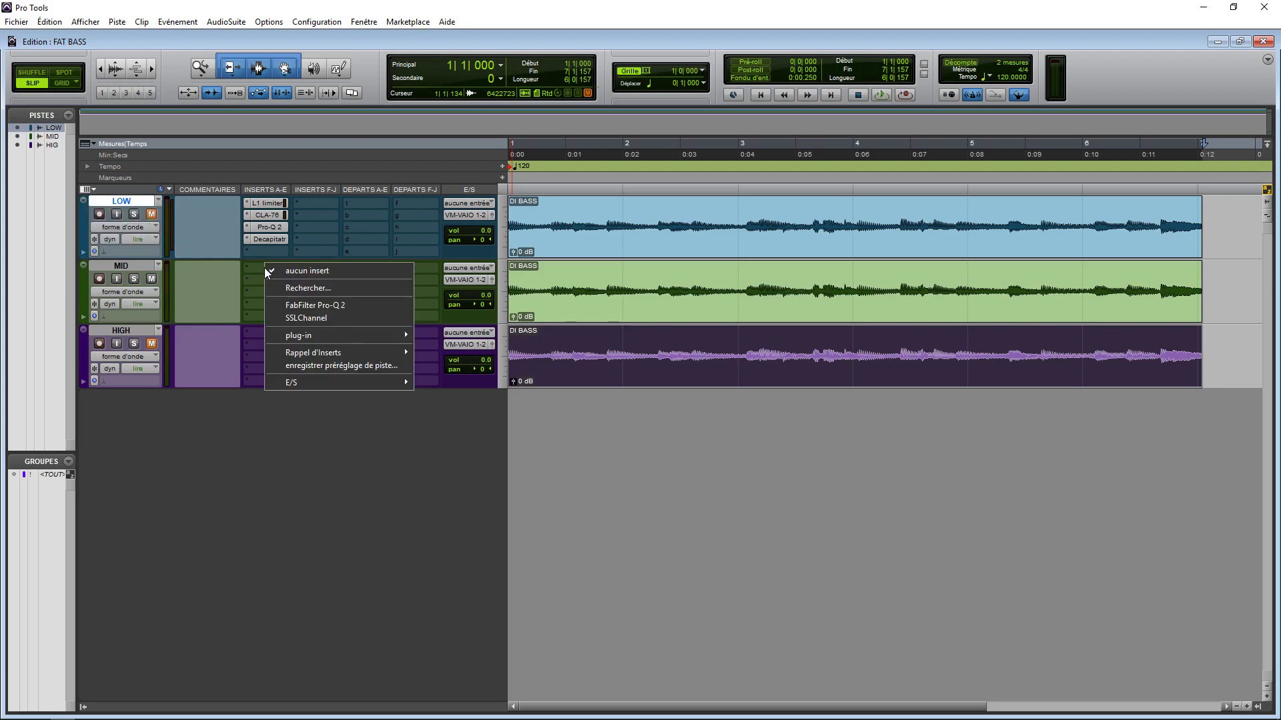
type("sa")
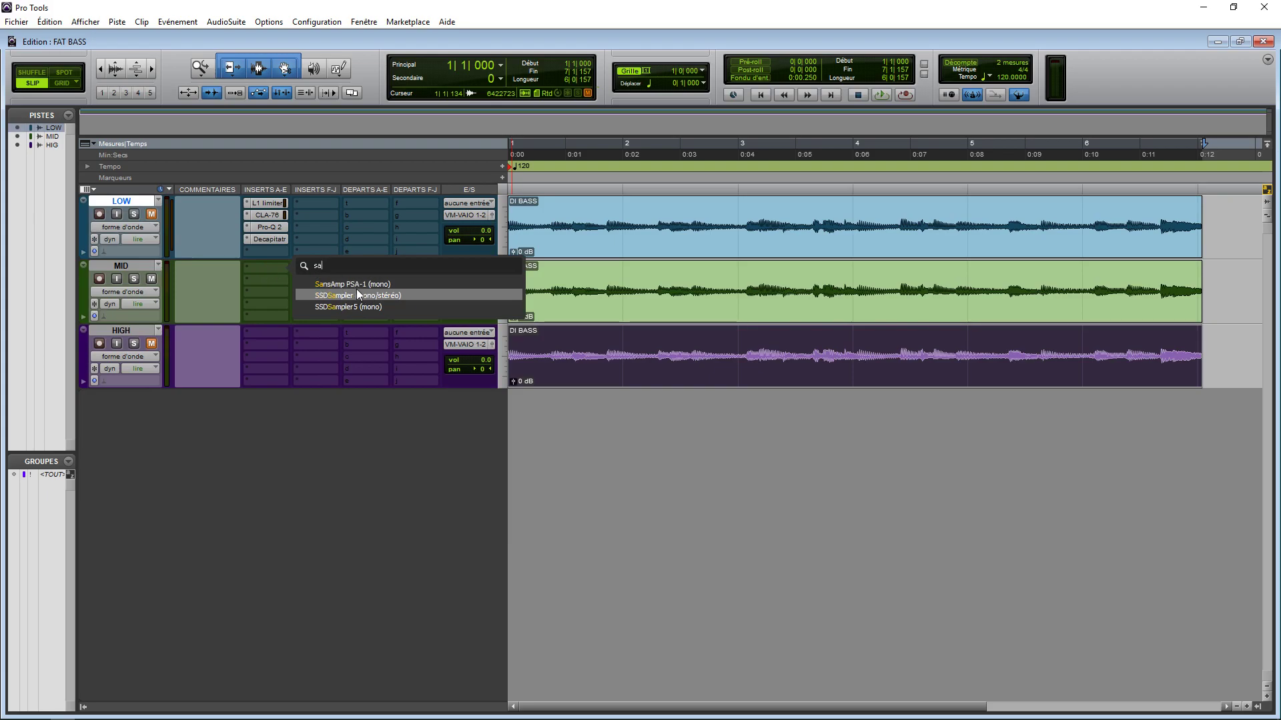
left_click(358, 283)
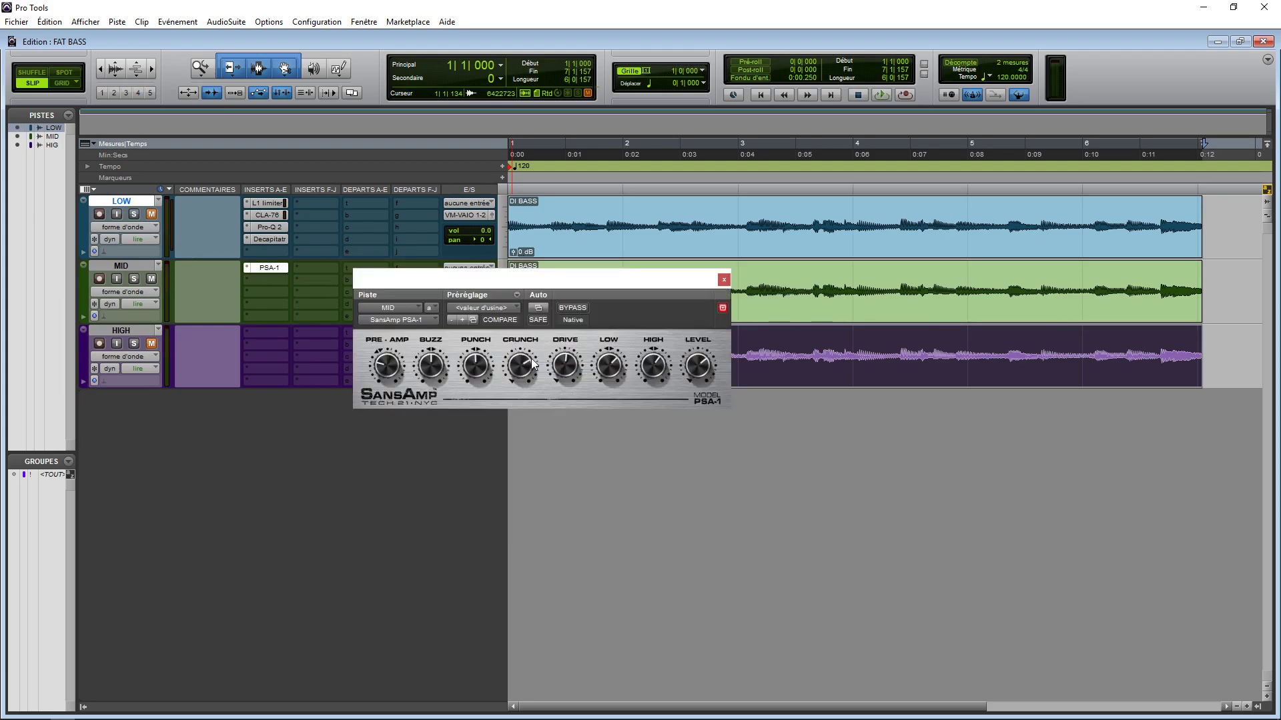
left_click_drag(513, 288, 680, 412)
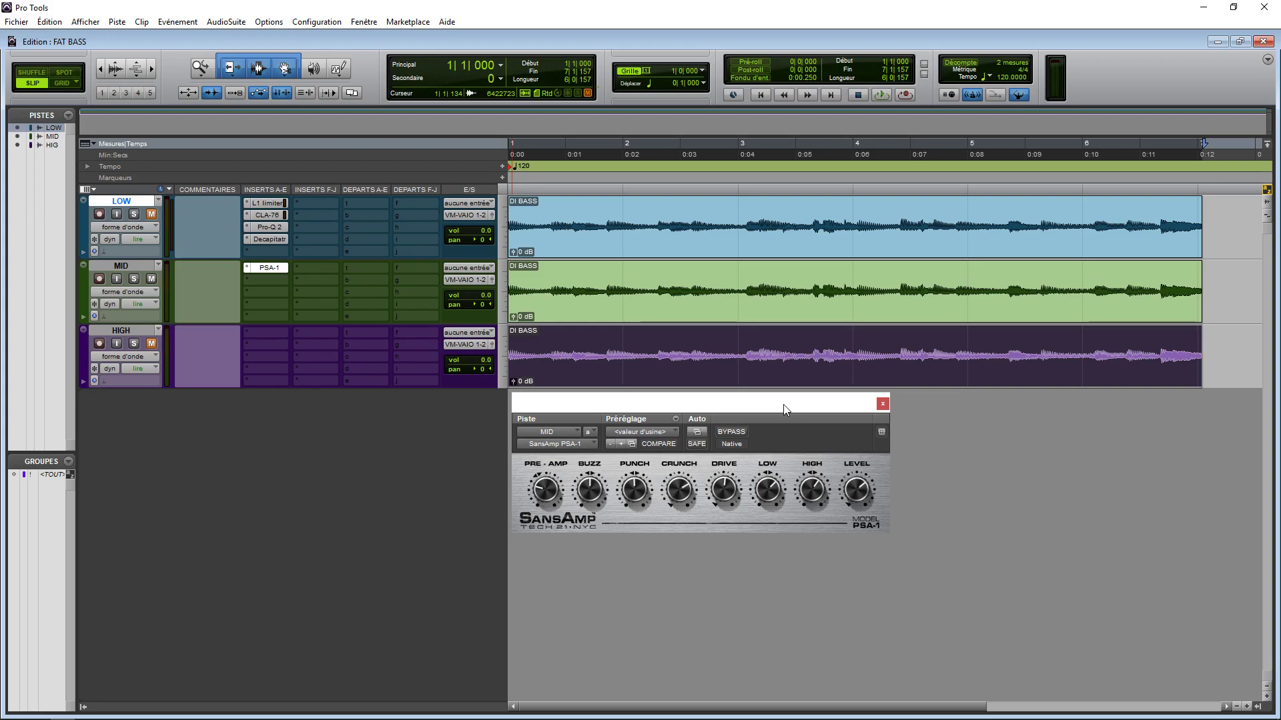
Play the MID track and compare it with the SansAmp PSA-1 bypassed and active, then stop playback
left_click(671, 323)
key("space")
left_click(730, 431)
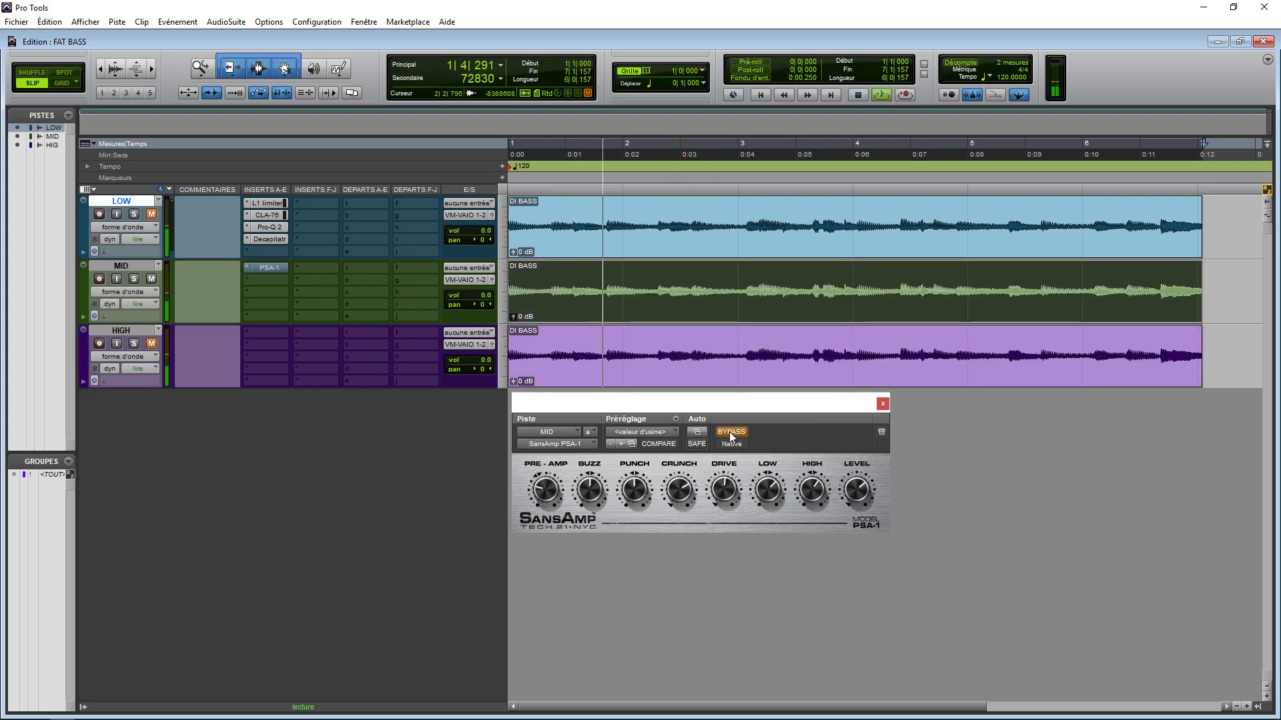
left_click(730, 432)
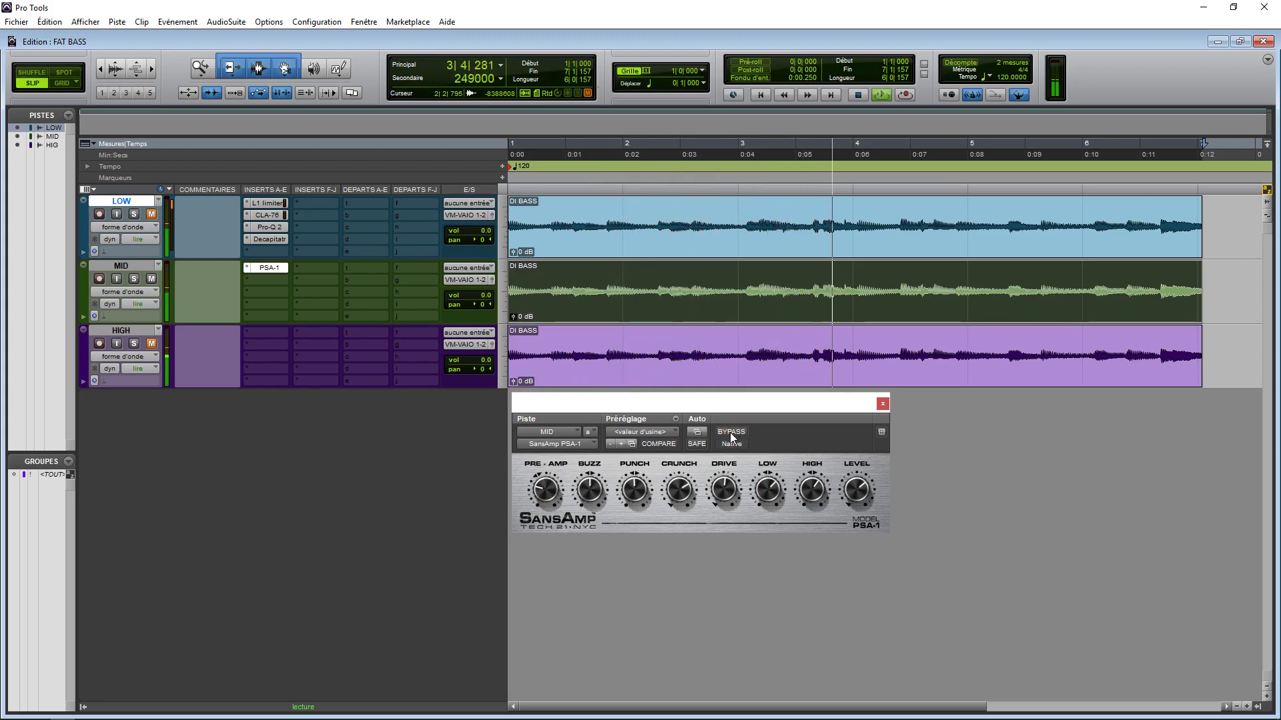
left_click(730, 433)
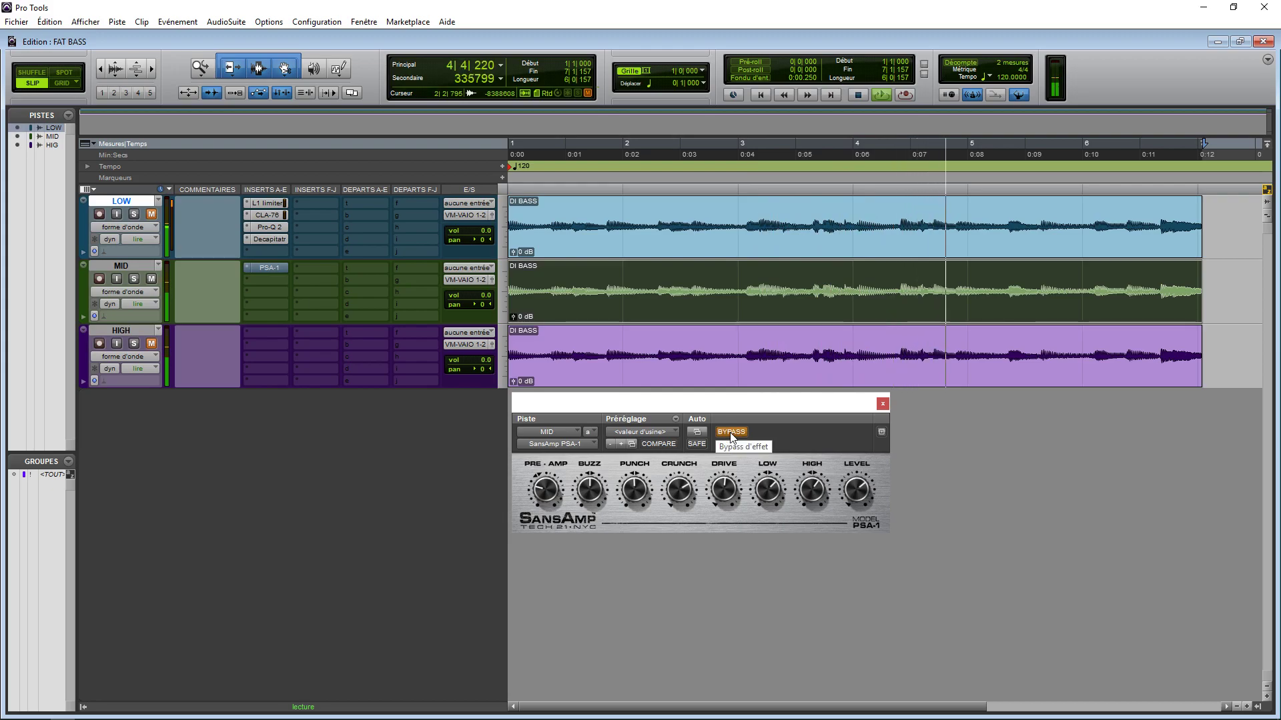
left_click(730, 432)
key("space")
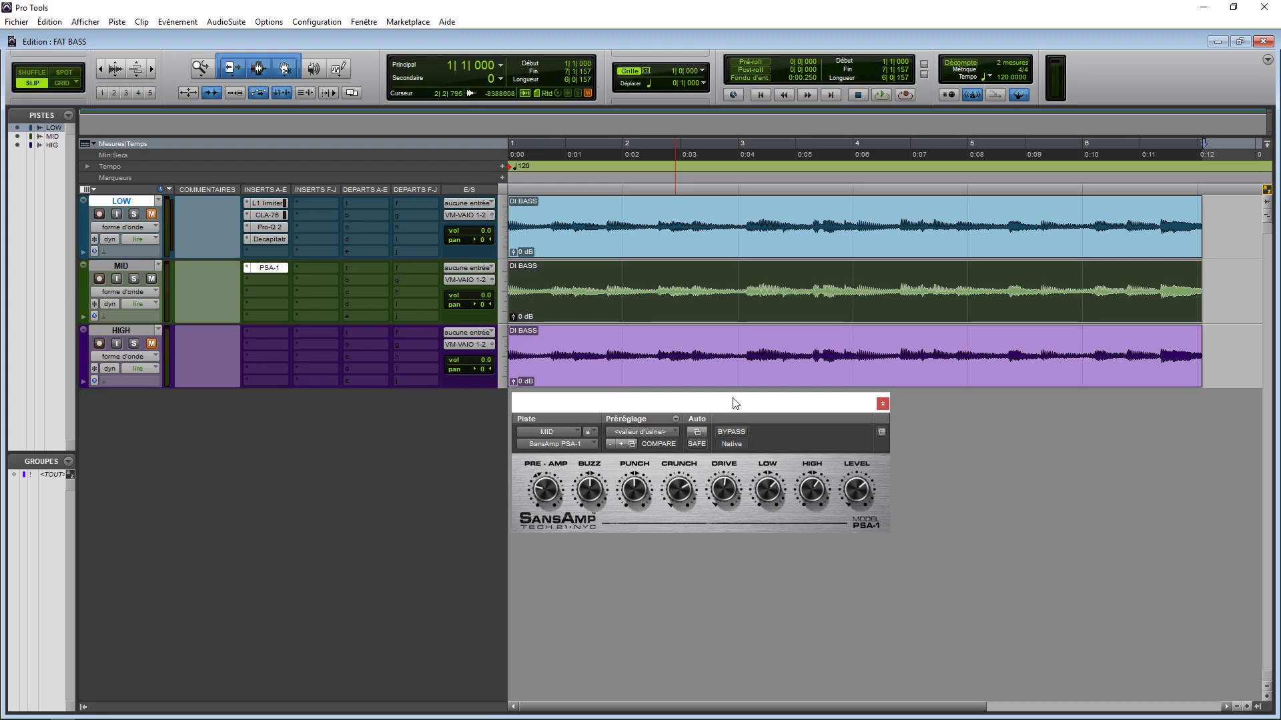
Play the MID track and adjust the SansAmp PSA-1's pre-amp and level during playback
left_click_drag(738, 412, 733, 410)
key("space")
left_click_drag(528, 491, 537, 447)
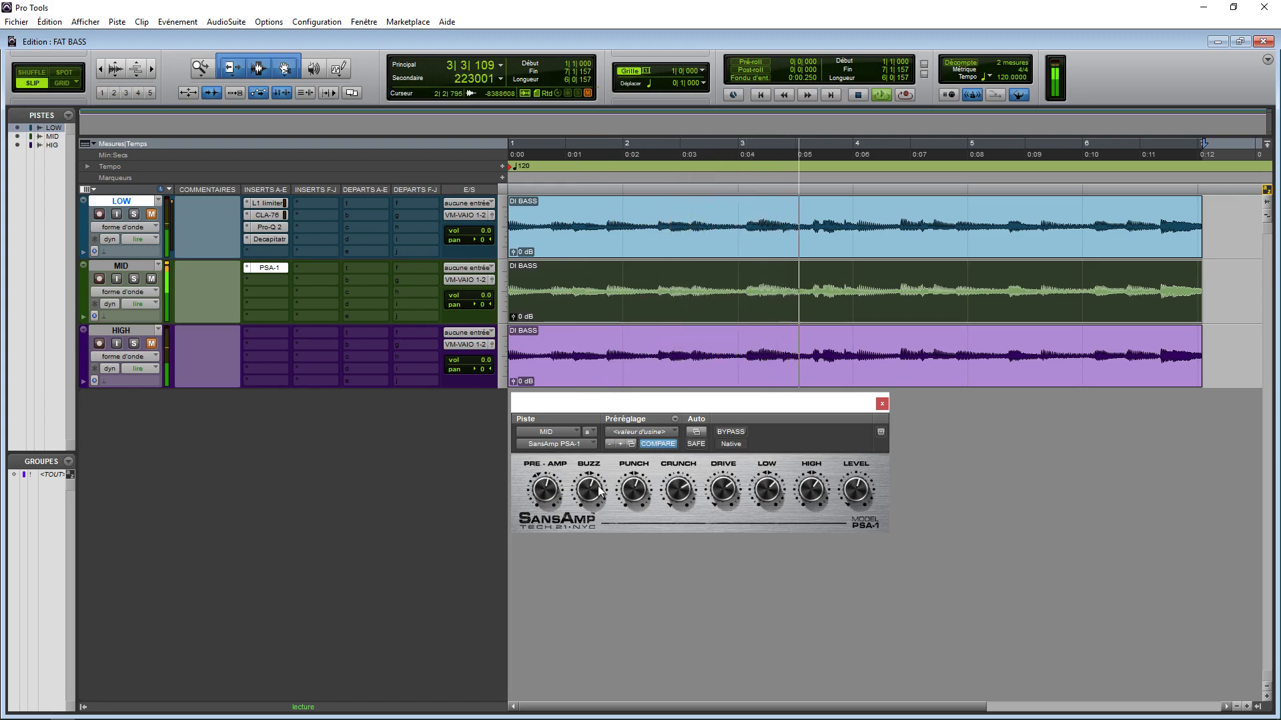
mouse_move(843, 499)
left_mouse_down()
mouse_move(846, 518)
mouse_move(857, 494)
left_mouse_up()
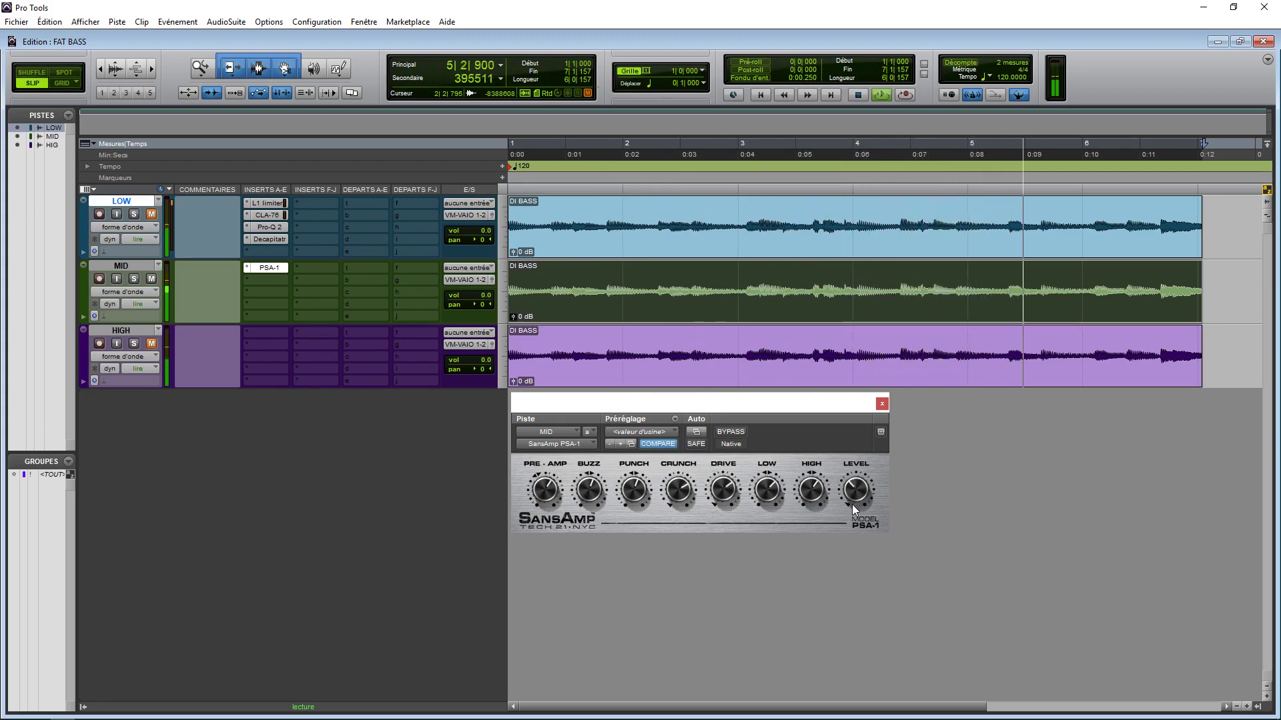
Compare the MID track with the adjusted SansAmp PSA-1 bypassed and active, then replay the distorted sound and stop playback
left_click(733, 433)
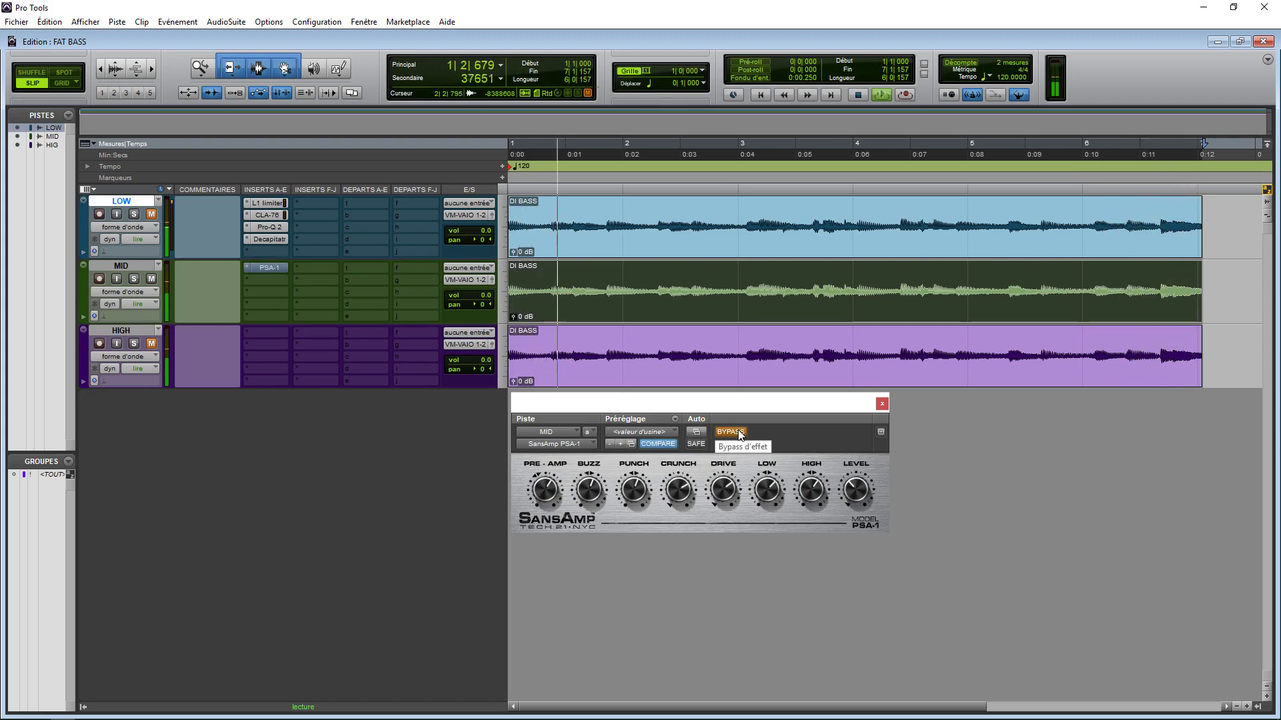
left_click(736, 433)
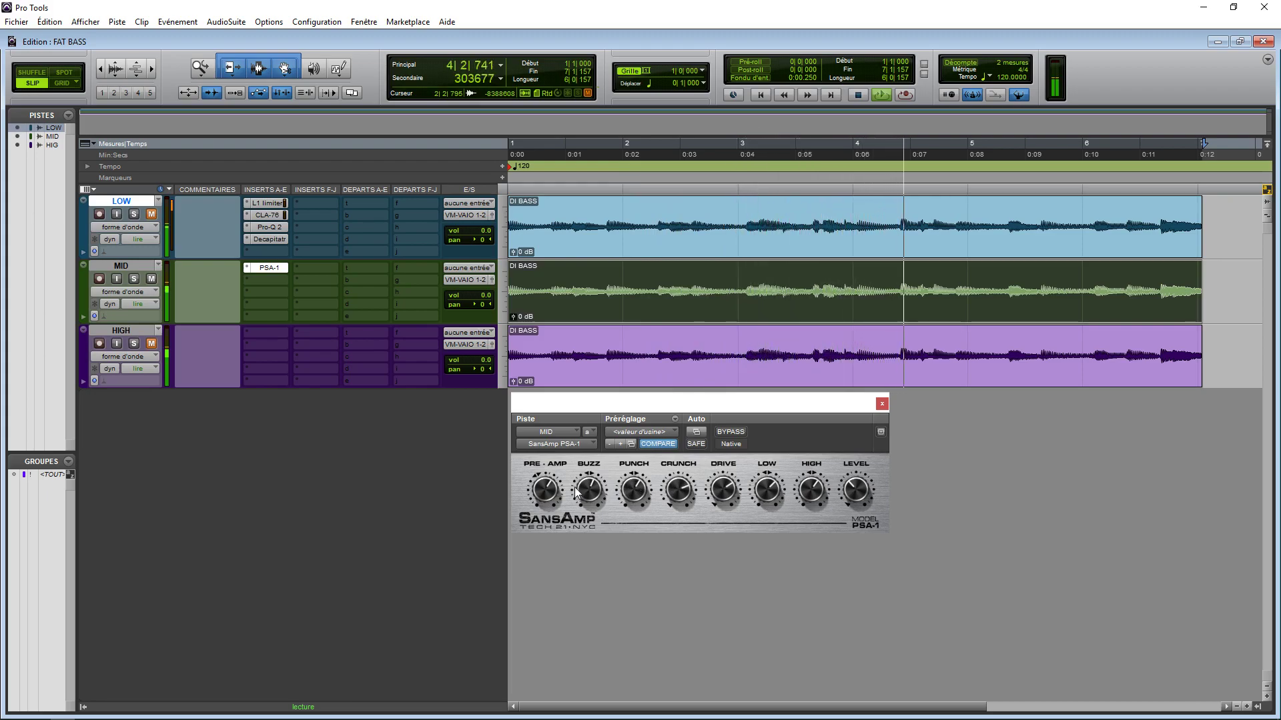
left_click(732, 432)
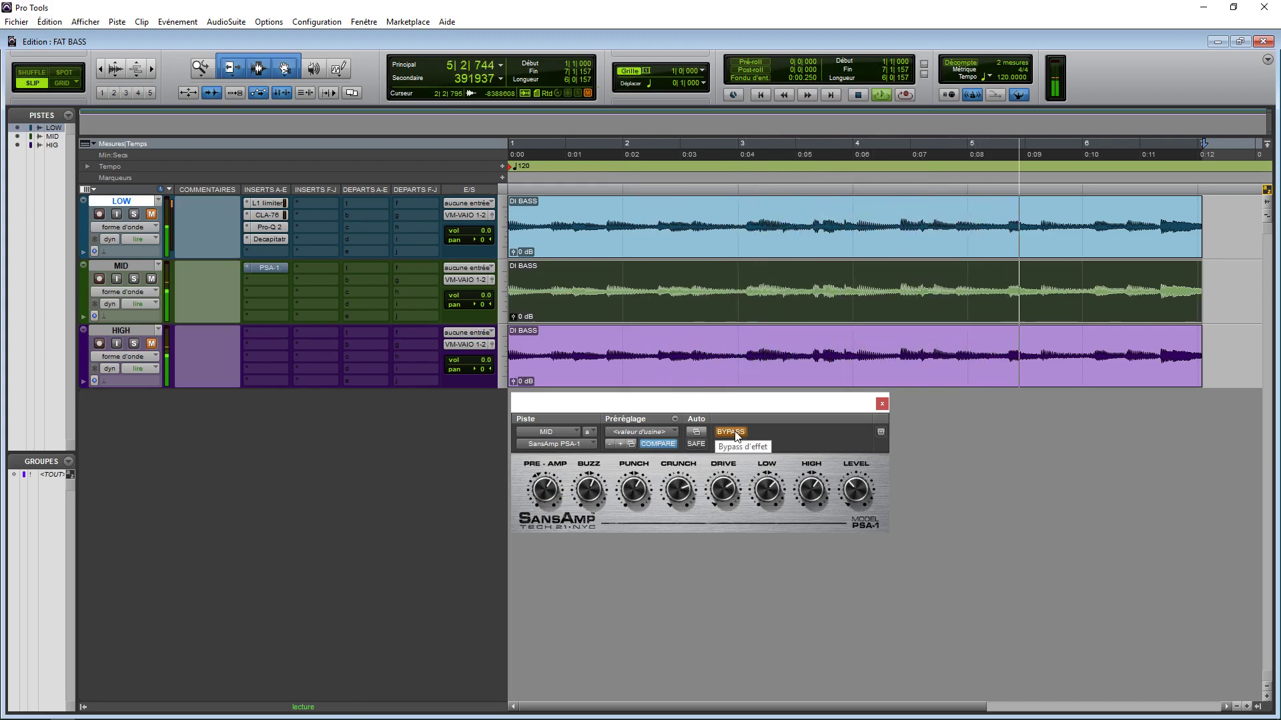
left_click(734, 433)
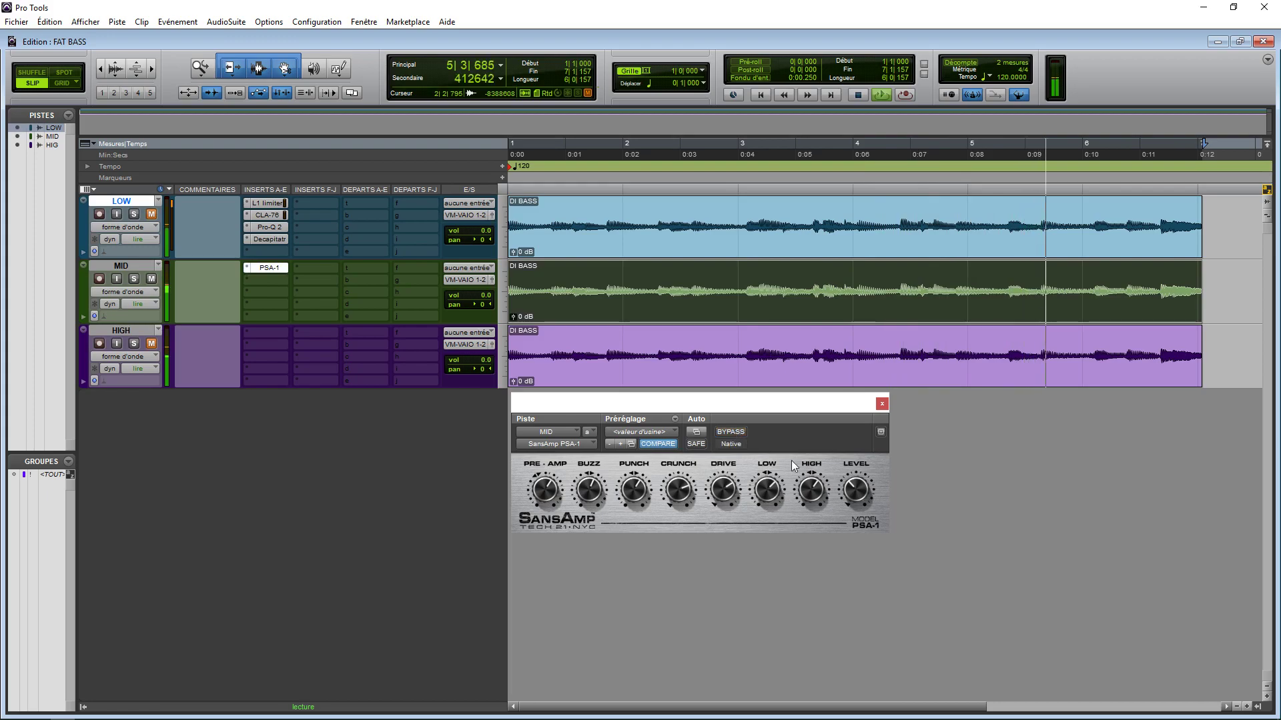
left_click(730, 434)
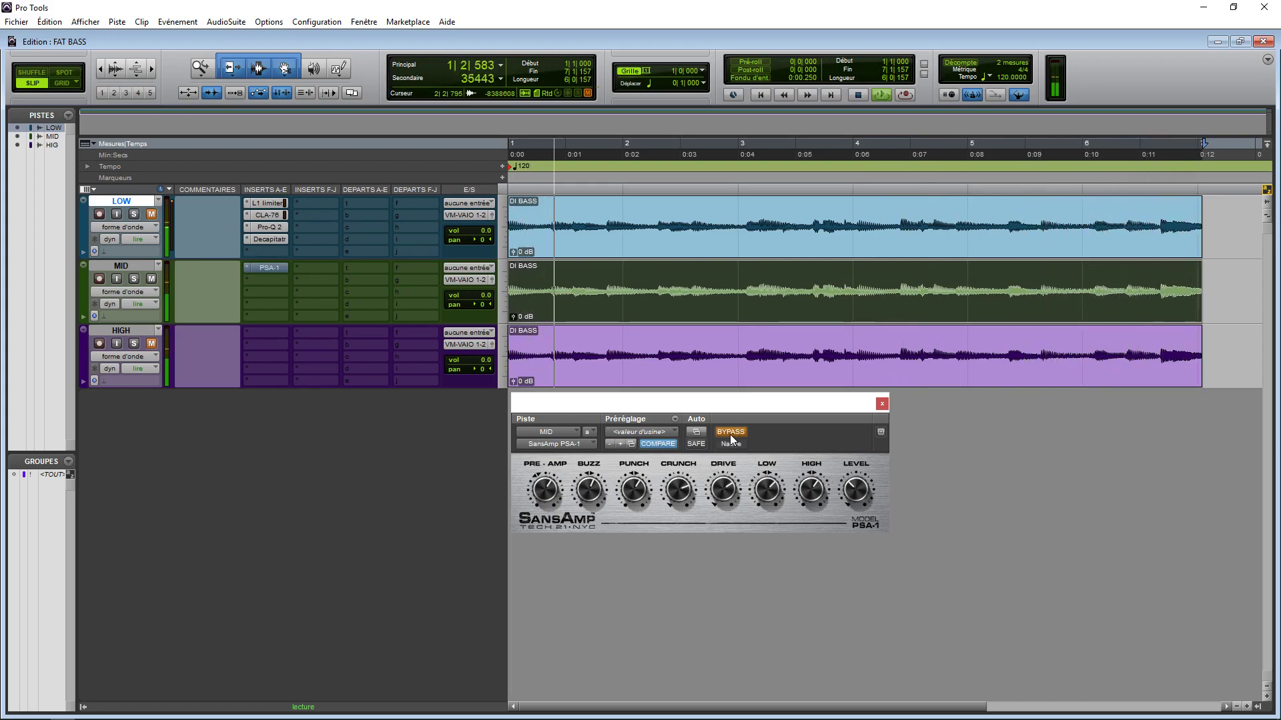
left_click(730, 434)
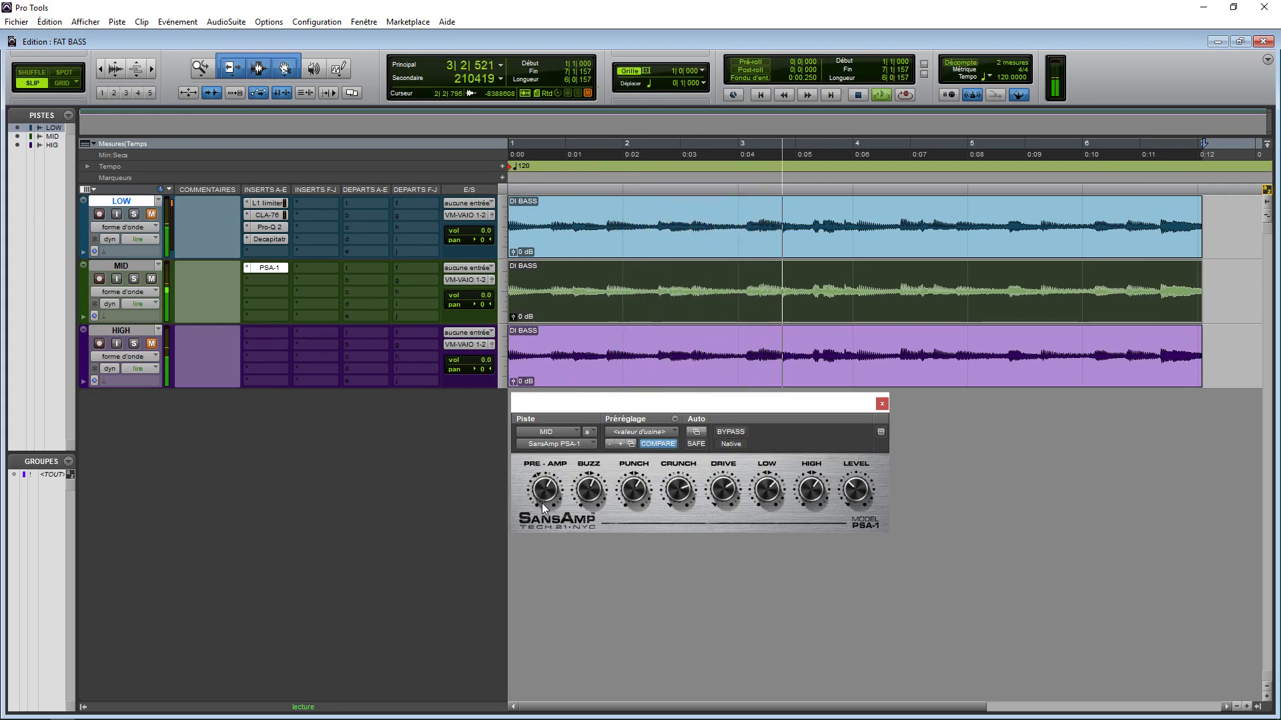
left_click(729, 432)
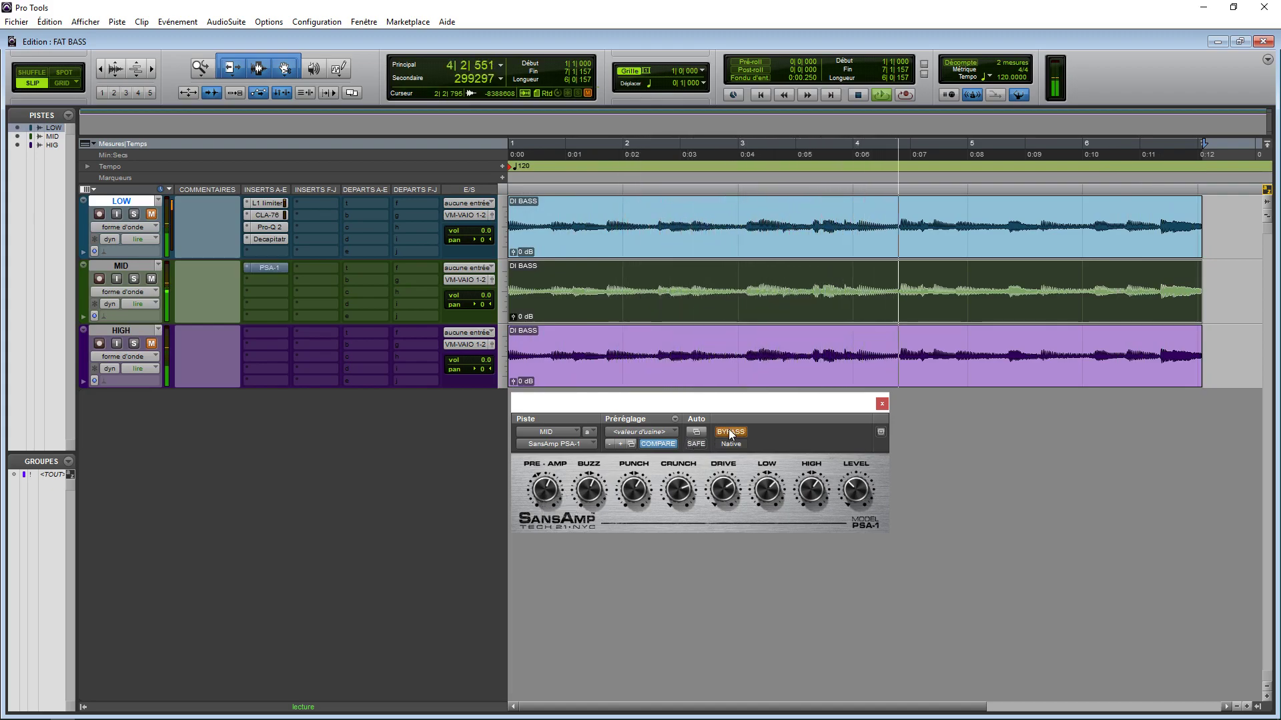
left_click(729, 431)
key("space")
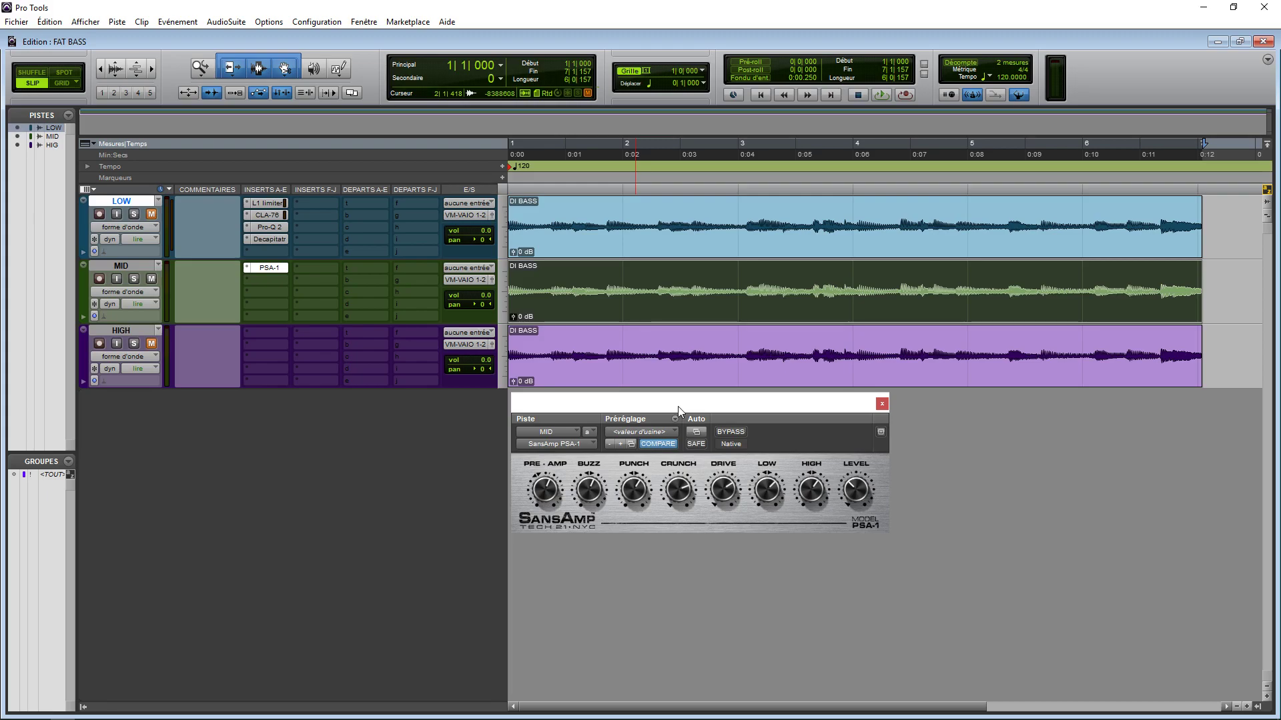
key("space")
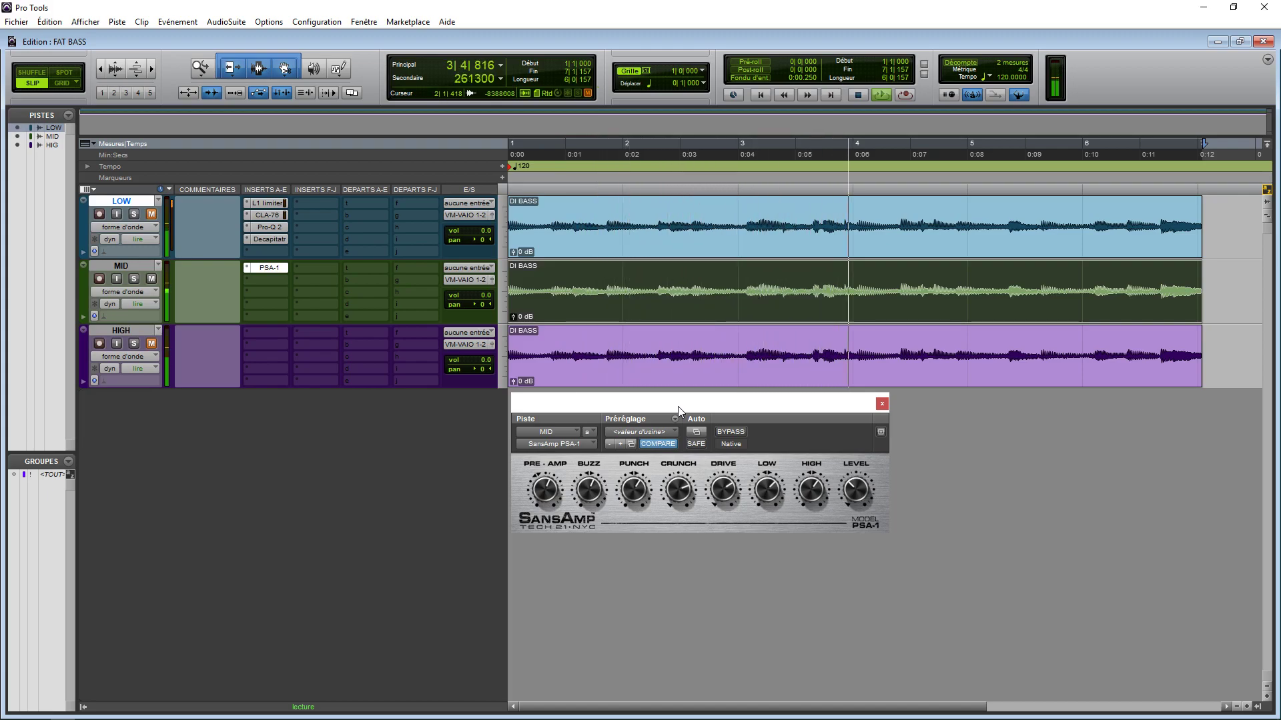
key("space")
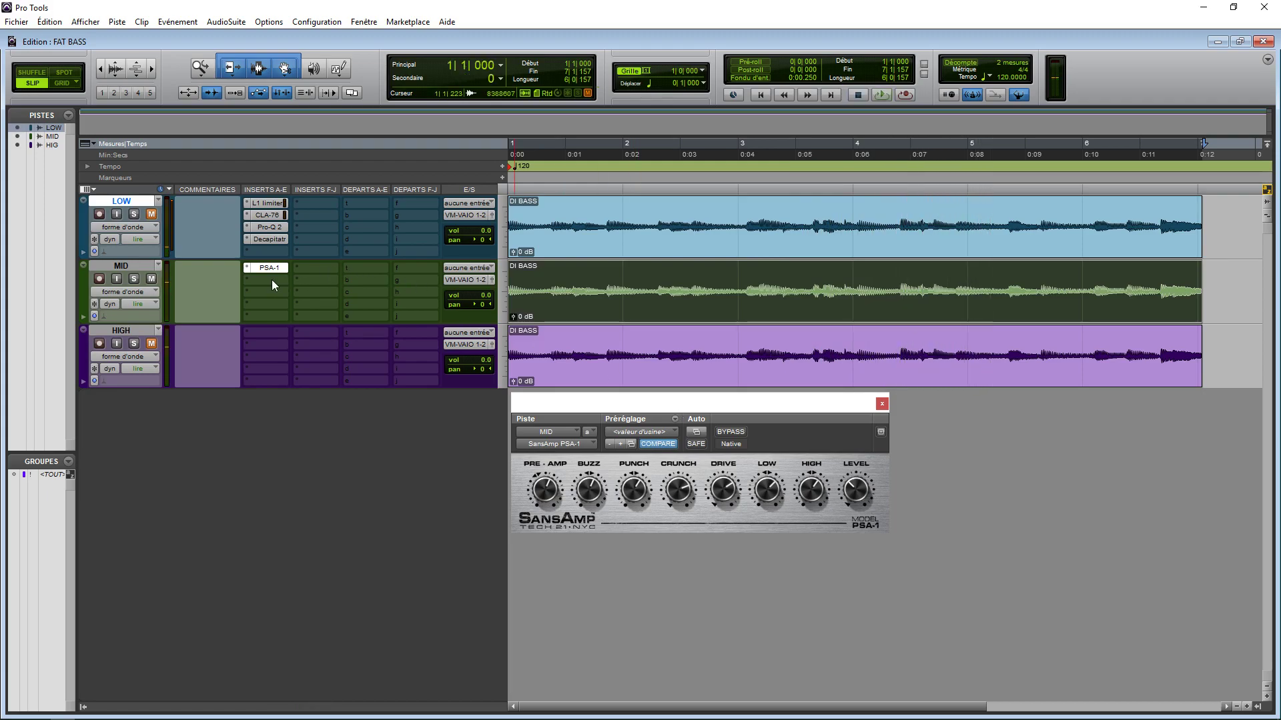
Insert CLA-76 (mono) as MID's second plug-in, close the SansAmp window, and place the compressor window below the tracks
left_click(271, 280)
type("cla")
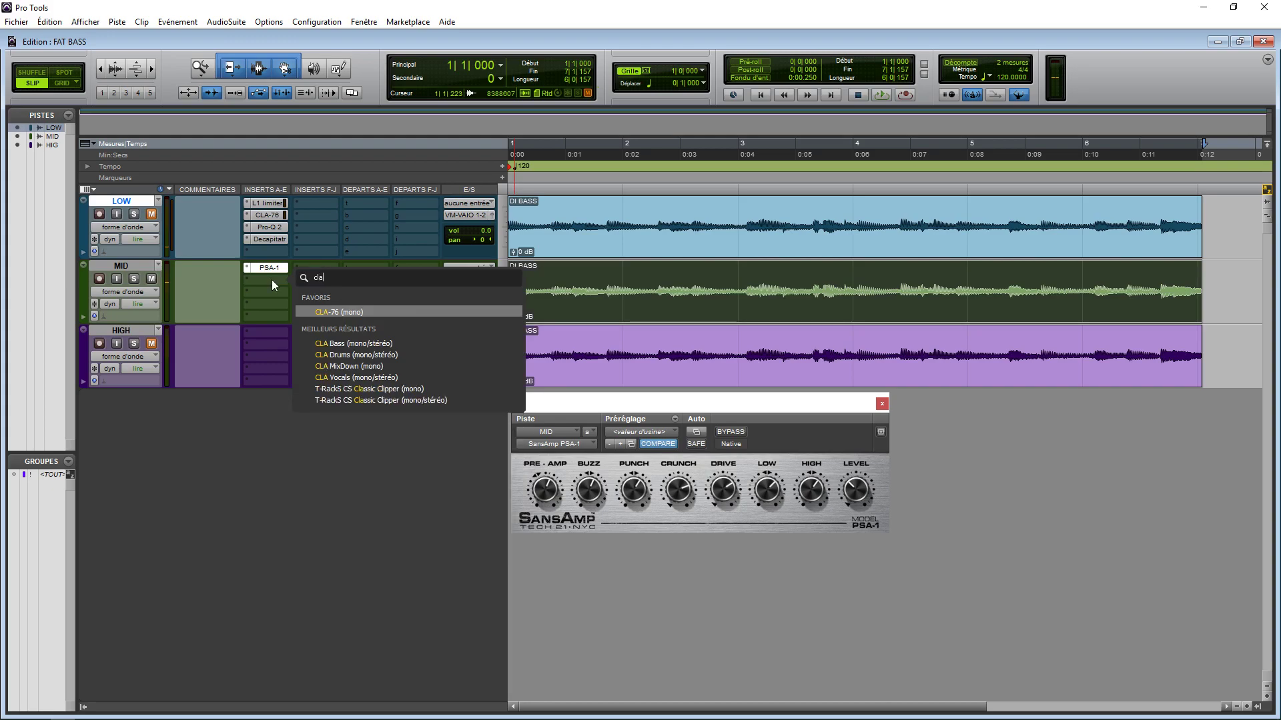
key("Return")
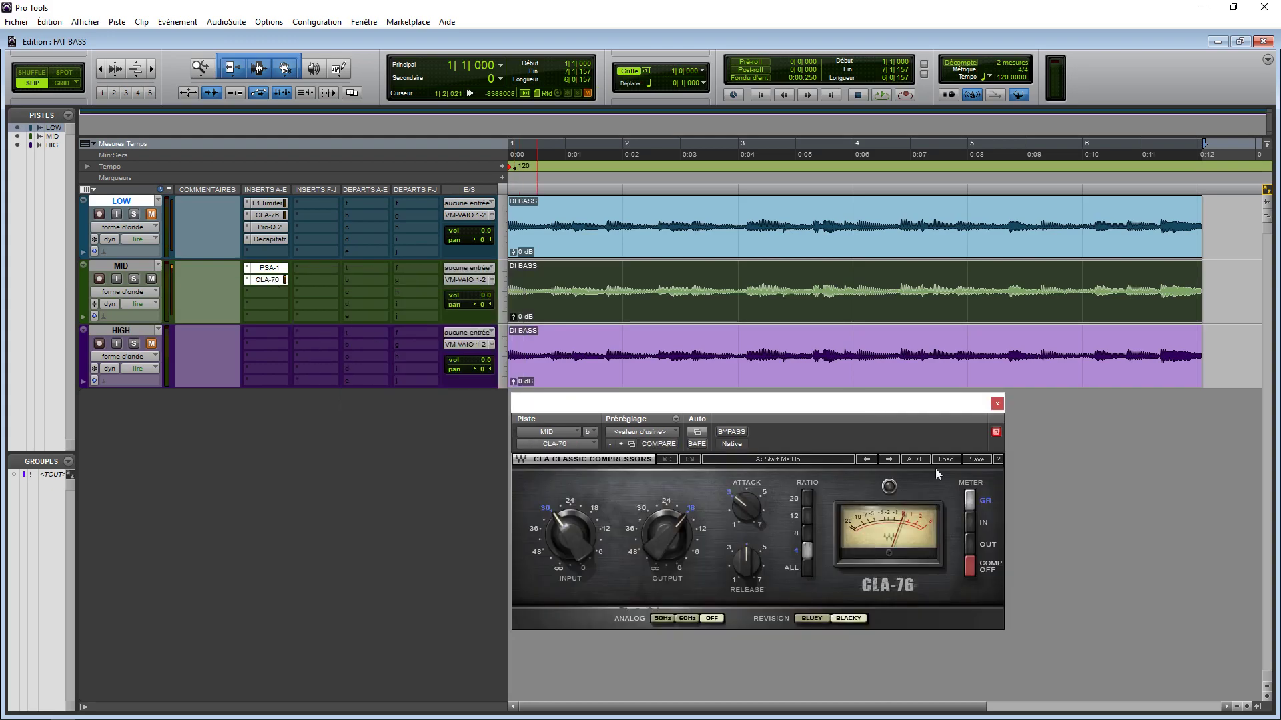
left_click_drag(914, 408, 854, 408)
left_click(873, 403)
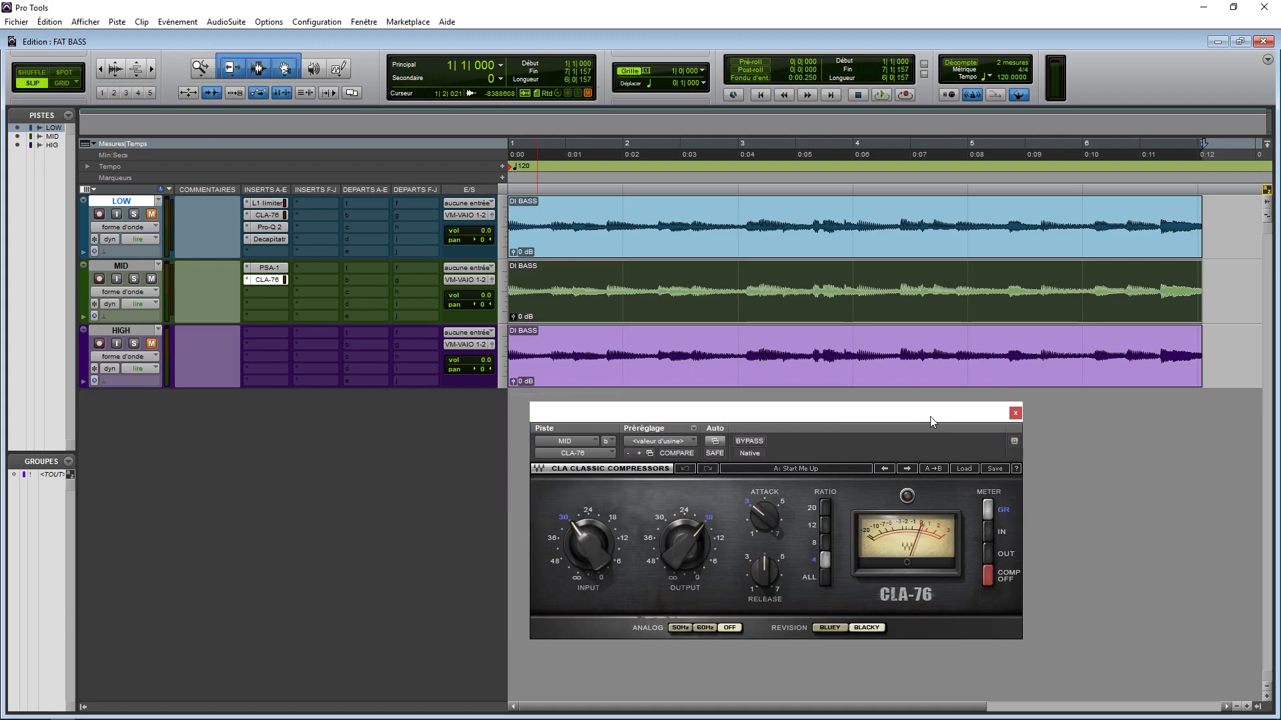
left_click_drag(931, 420, 914, 410)
Set the attack of MID's CLA-76 to 4.00 and switch its revision to Bluey
key("alt")
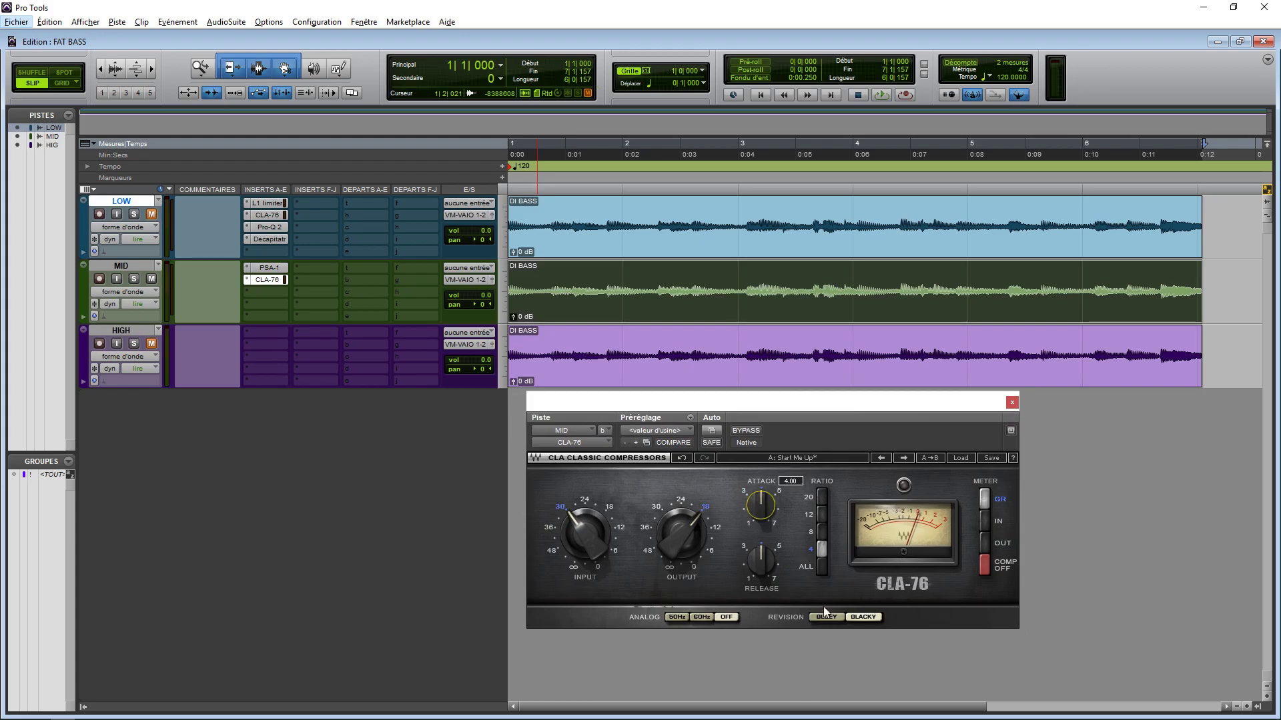
left_click(830, 617)
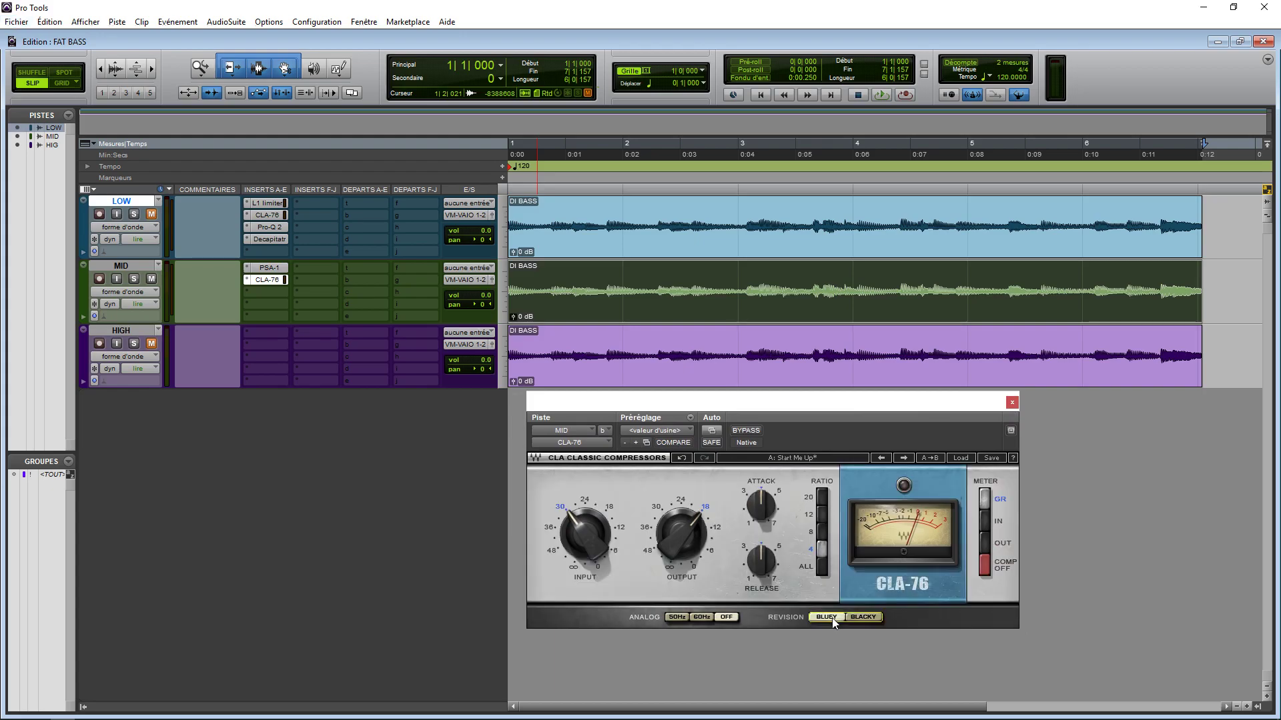
left_click_drag(810, 415, 791, 406)
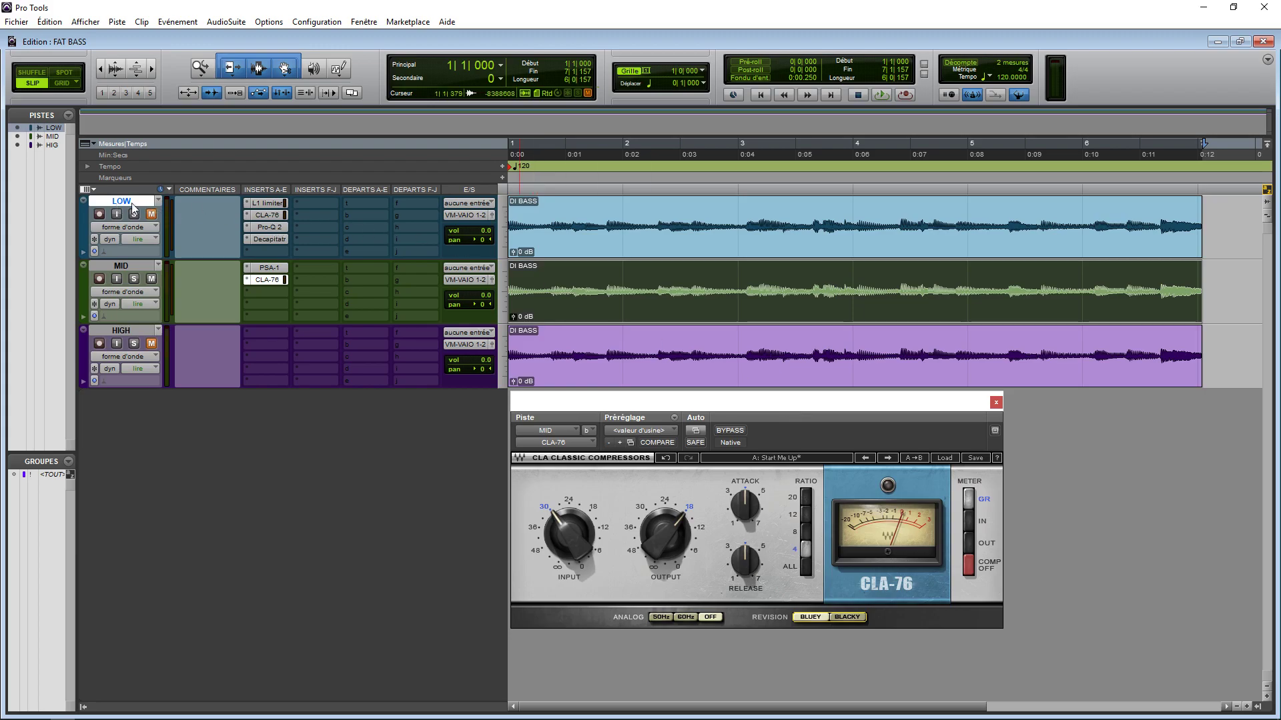
Open LOW's CLA-76 beside MID's to compare the Blacky and Bluey revisions, then close LOW's compressor window
left_click(272, 214)
left_click_drag(851, 419, 366, 408)
left_click_drag(583, 401, 583, 409)
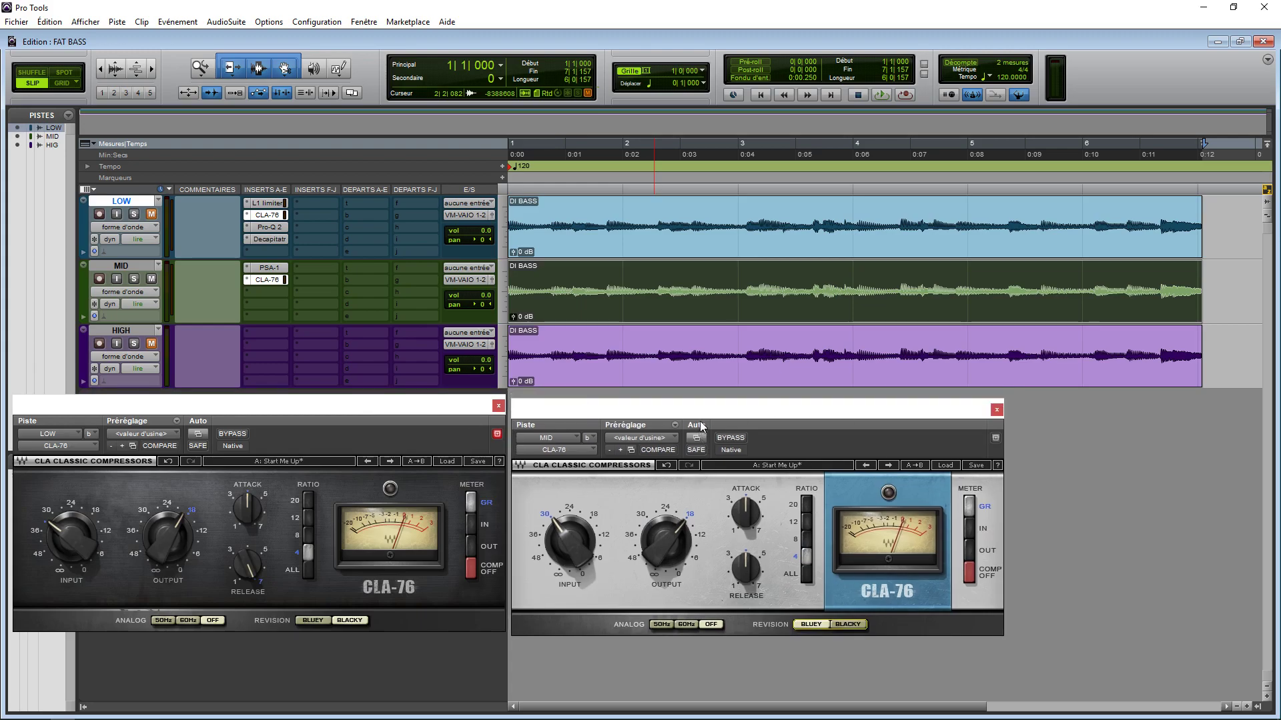
left_click_drag(698, 406, 704, 414)
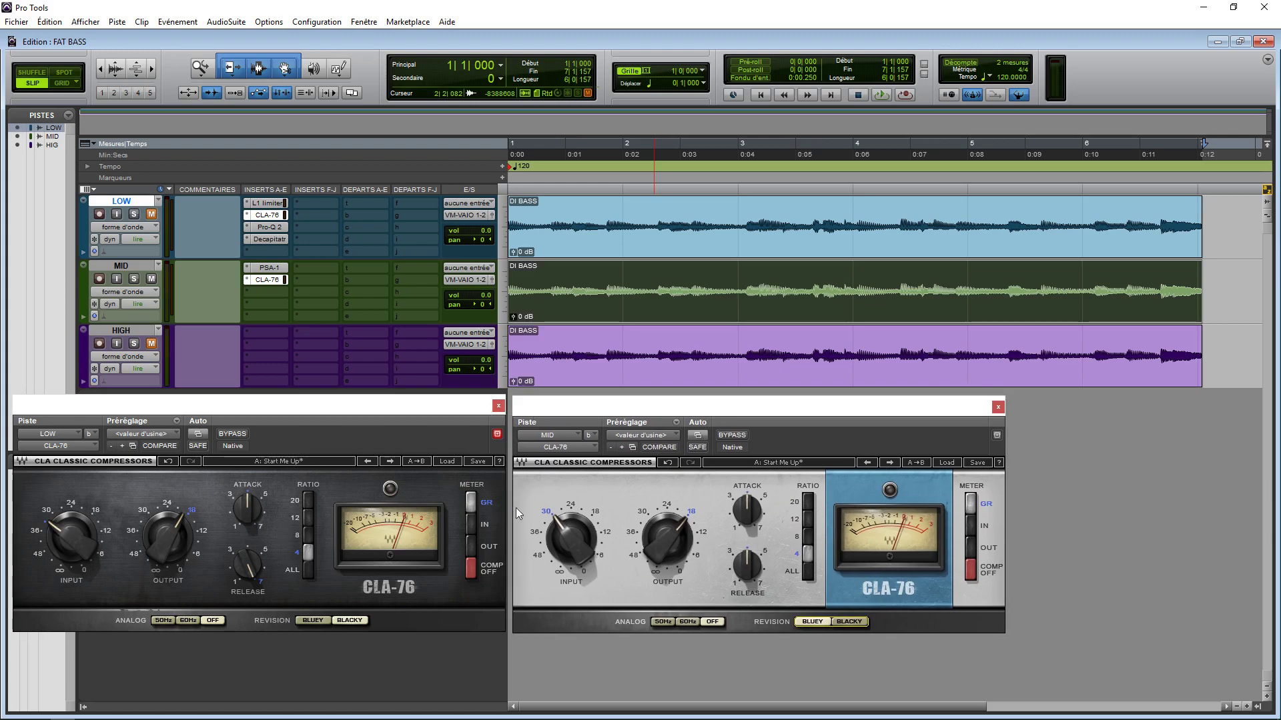
left_click(498, 407)
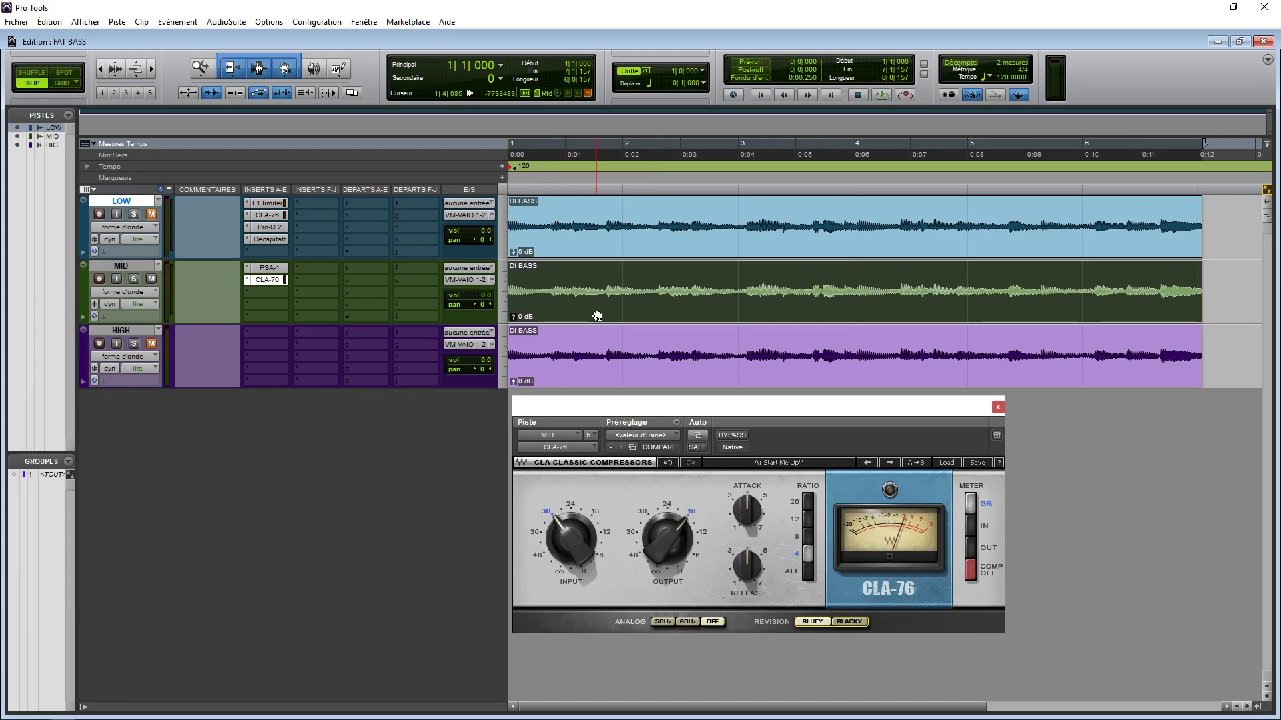
During playback, set the release of MID's CLA-76 to 7.00, lower its input, and adjust its output level
key("space")
left_click_drag(746, 511, 747, 511)
left_click_drag(747, 566, 748, 533)
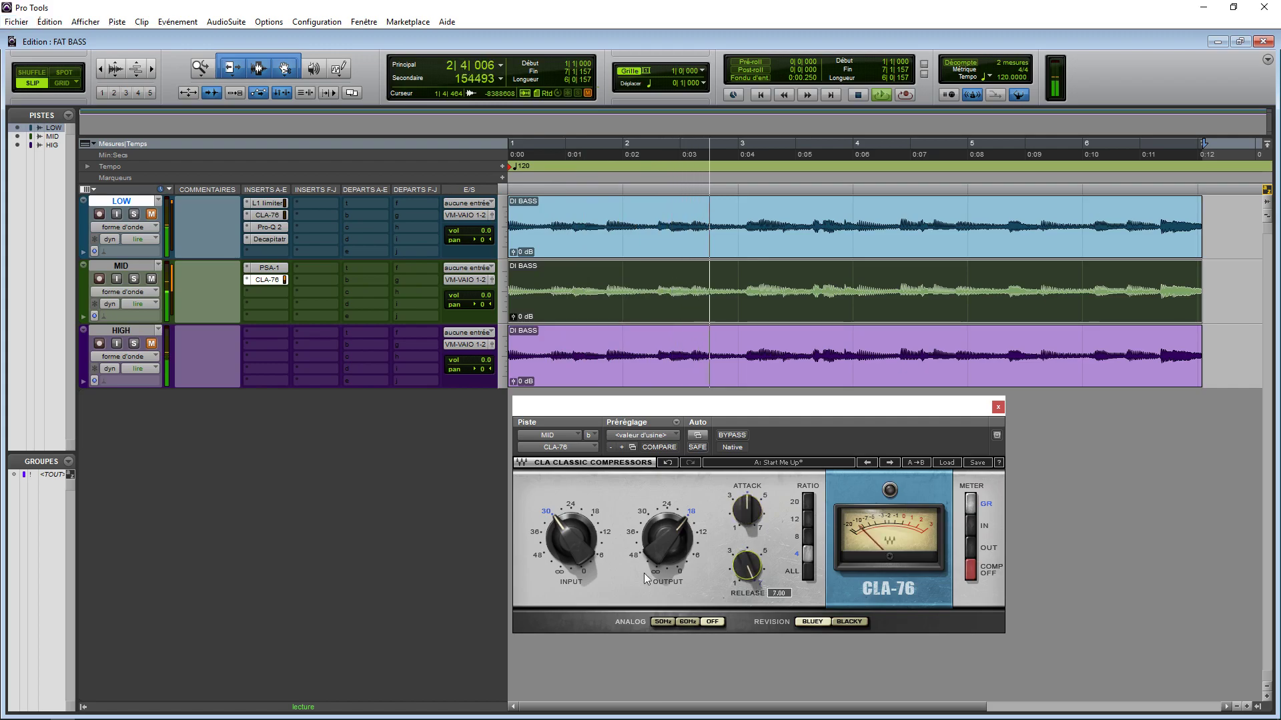
left_click_drag(586, 547, 586, 573)
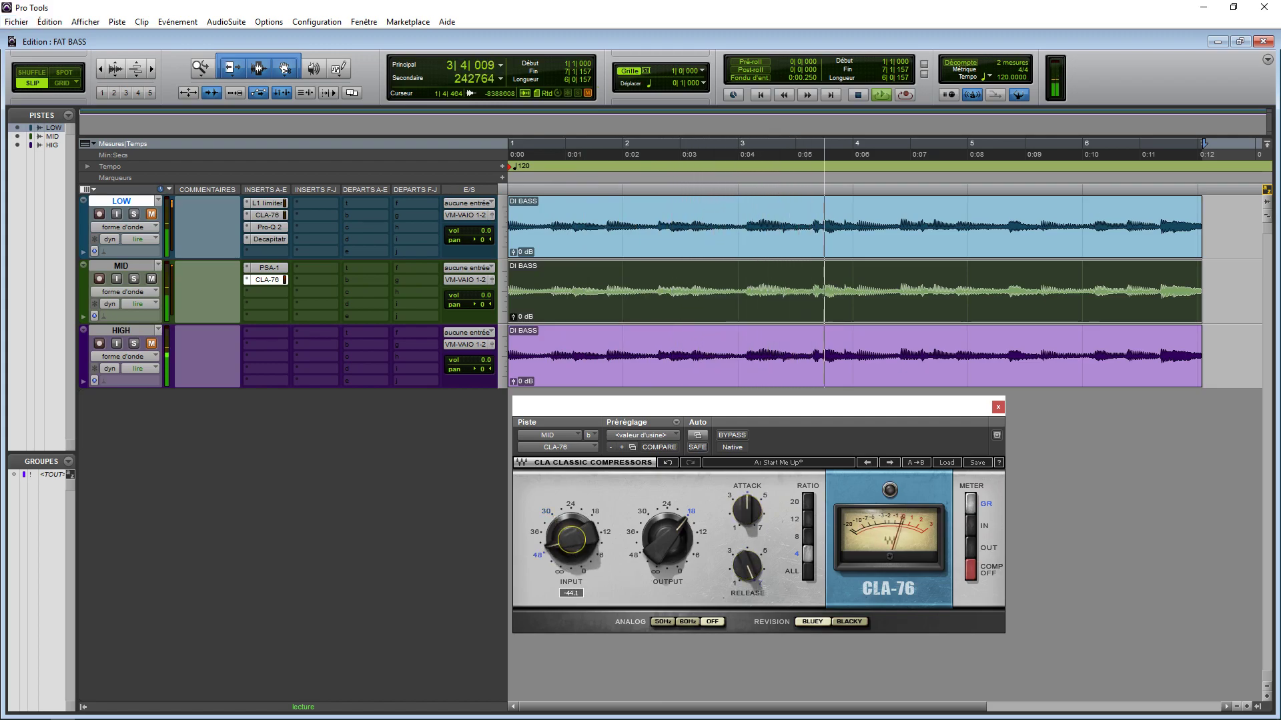
left_click_drag(686, 530, 686, 533)
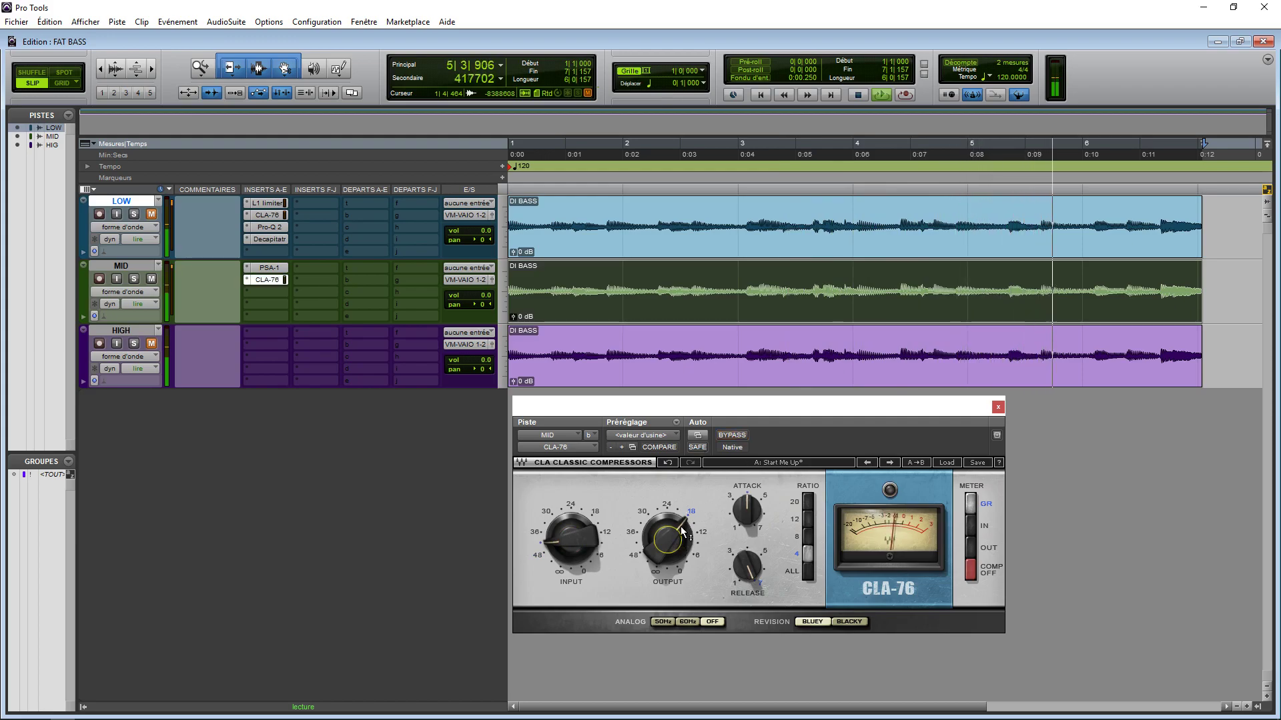
Compare the MID track with the CLA-76 bypassed and active during playback, then close its window and stop playback
left_click(727, 438)
left_click(727, 439)
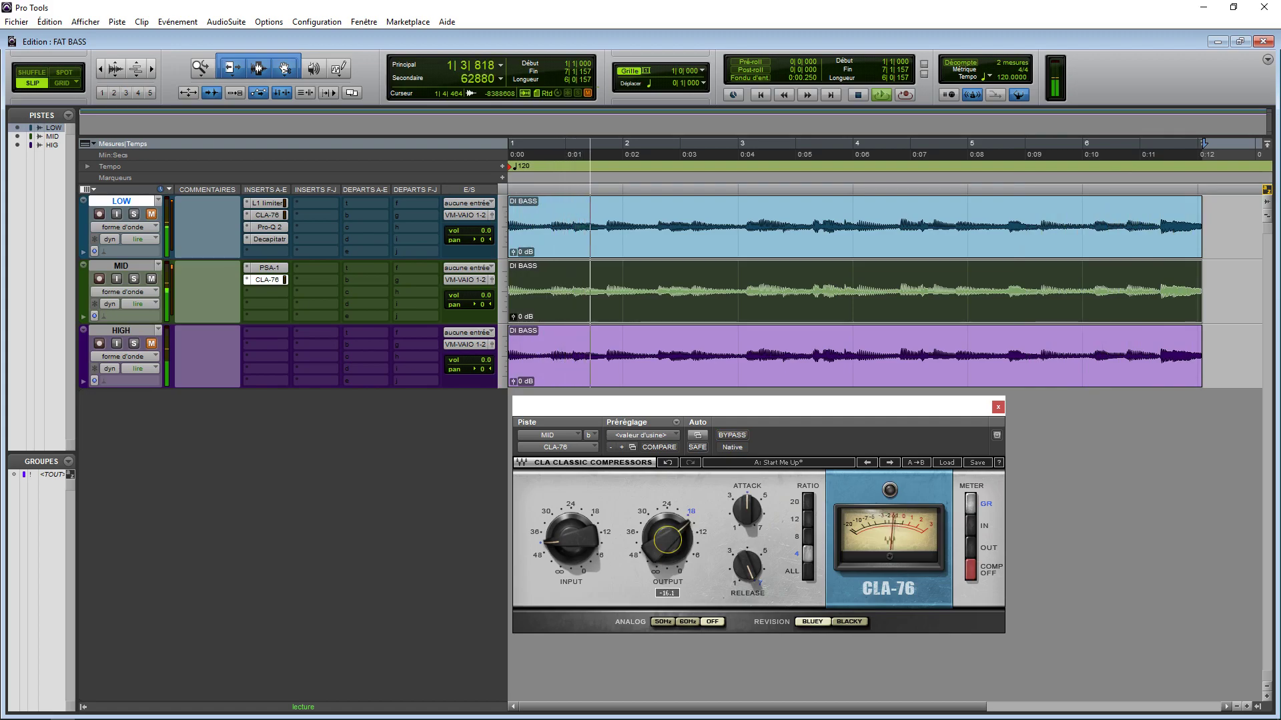
left_click(738, 438)
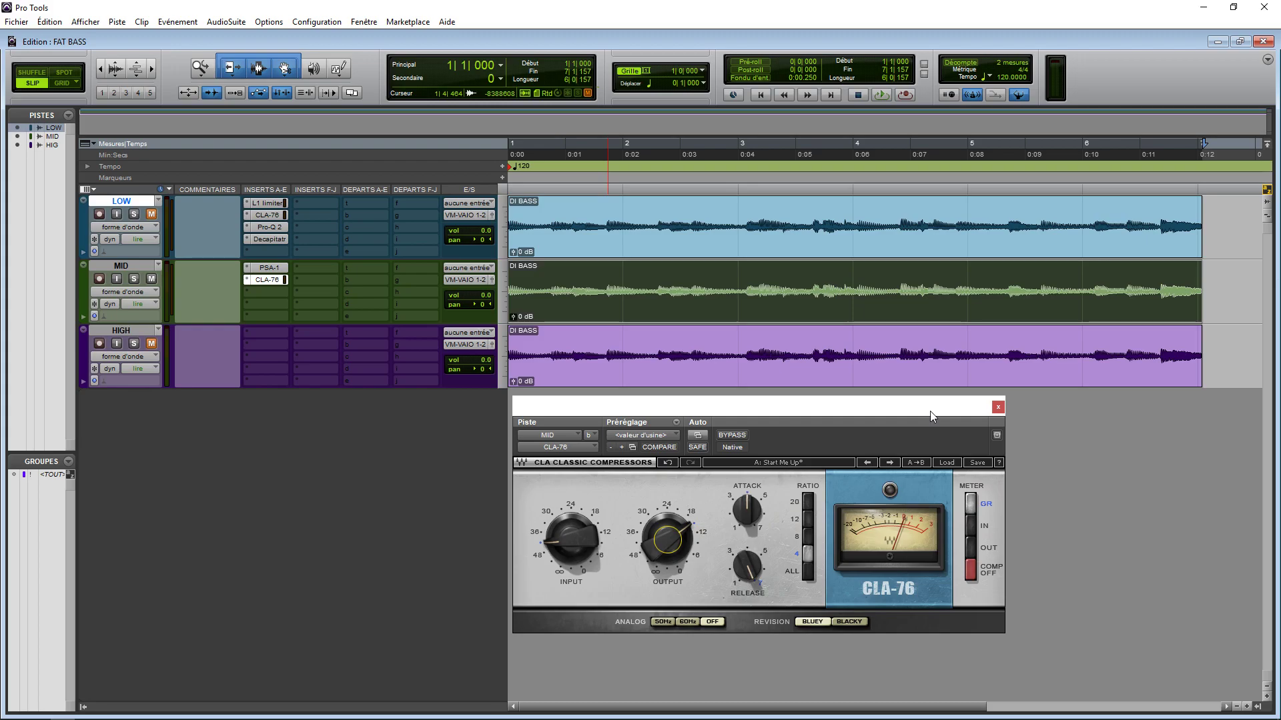
key("space")
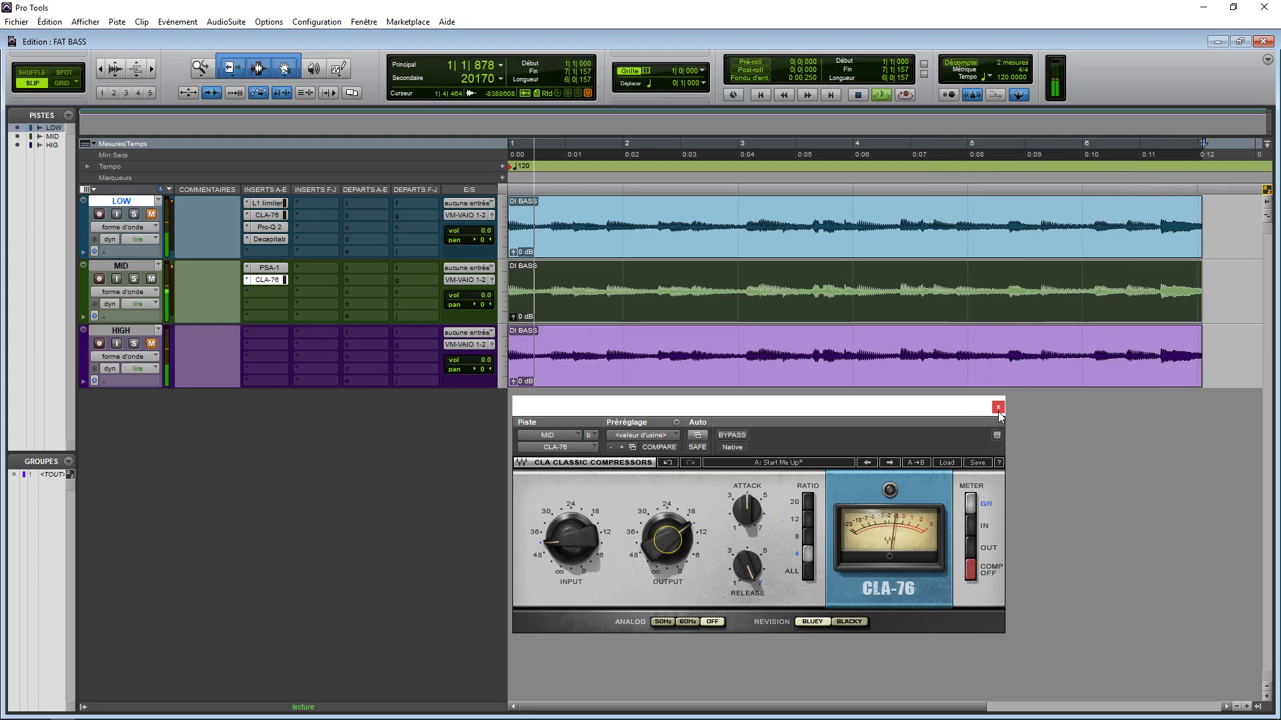
left_click(270, 281, "ctrl")
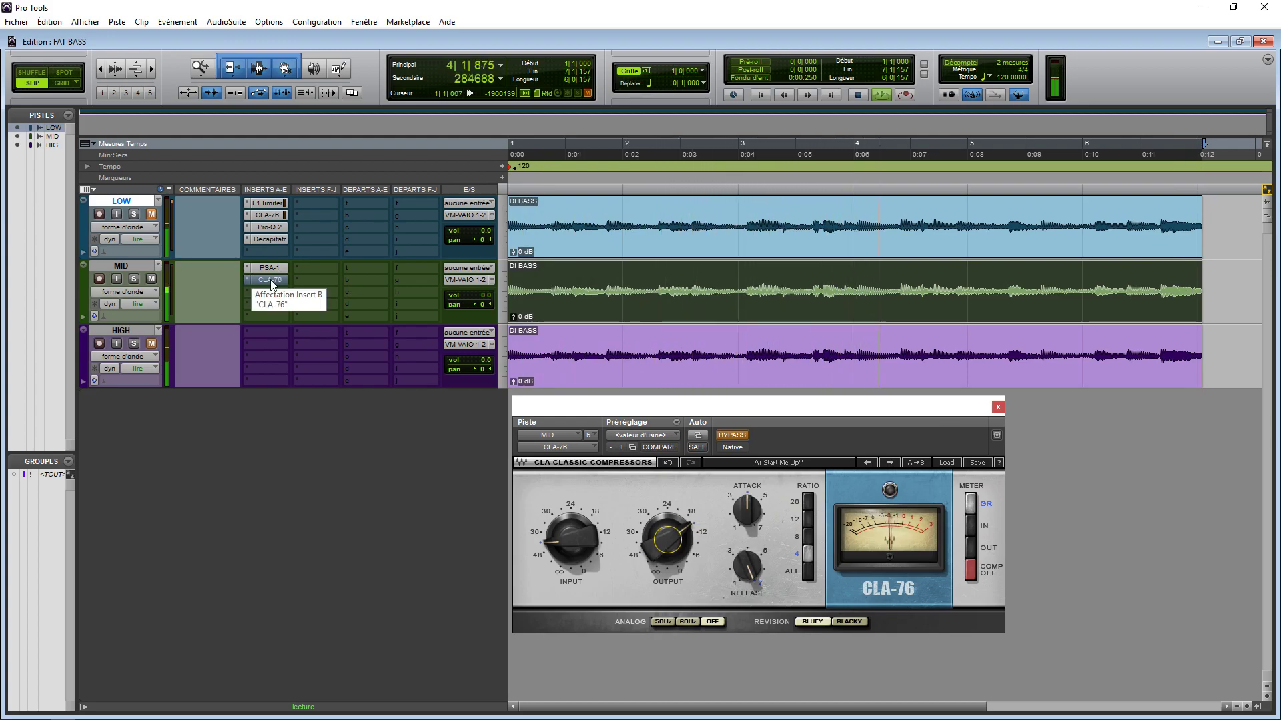
left_click(271, 280, "ctrl")
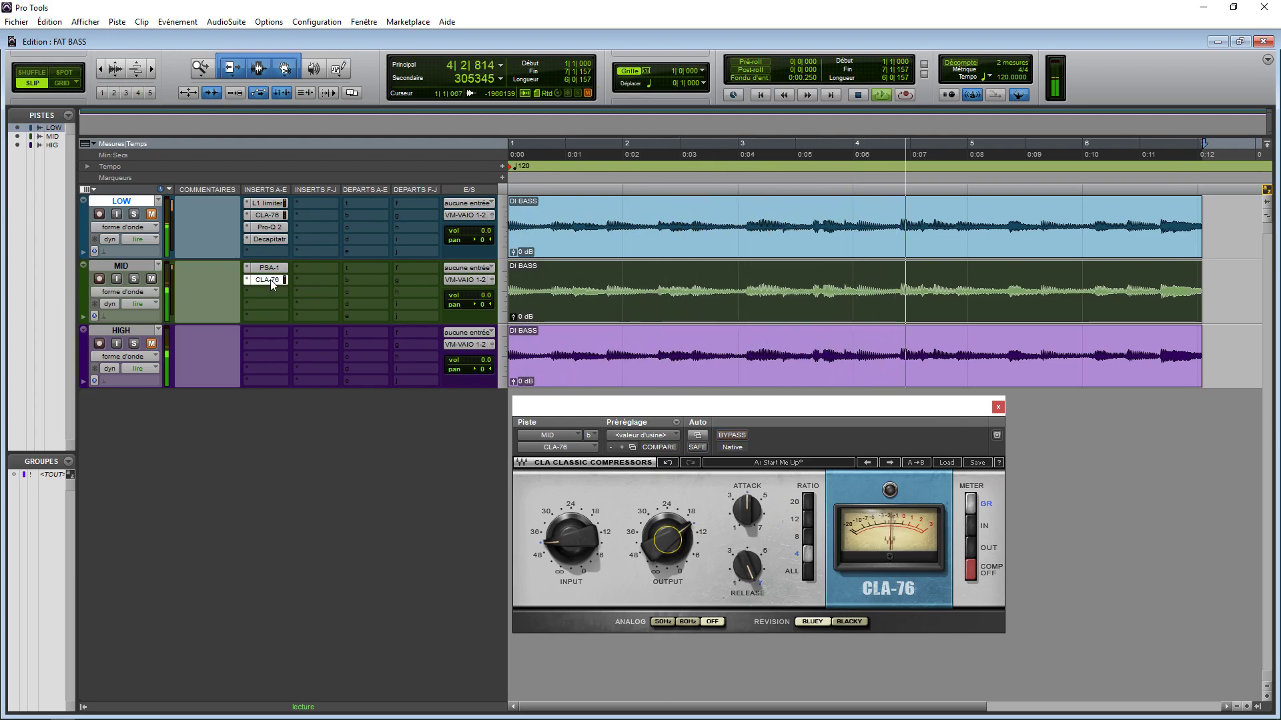
left_click(997, 407)
key("space")
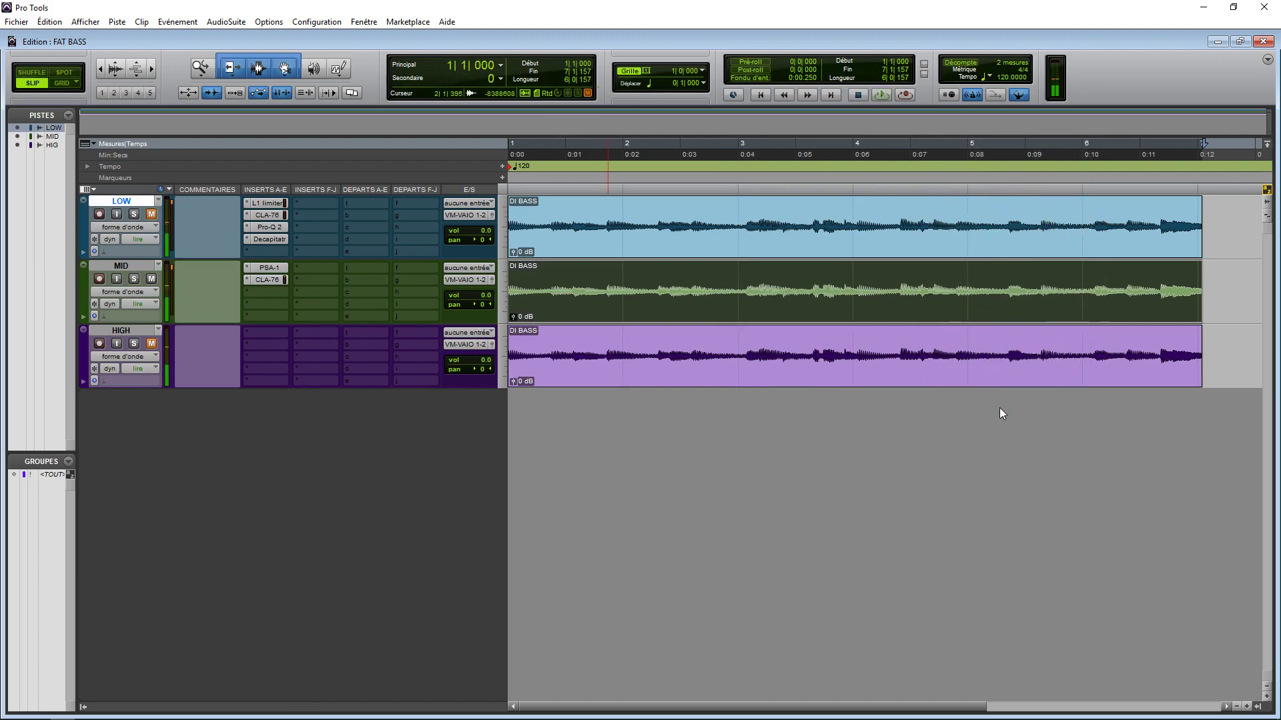
Insert FabFilter Pro-Q 2 as MID's third plug-in, turn off its auto gain, and start playback with its window clear of the inserts
left_click(267, 296)
left_click(312, 329)
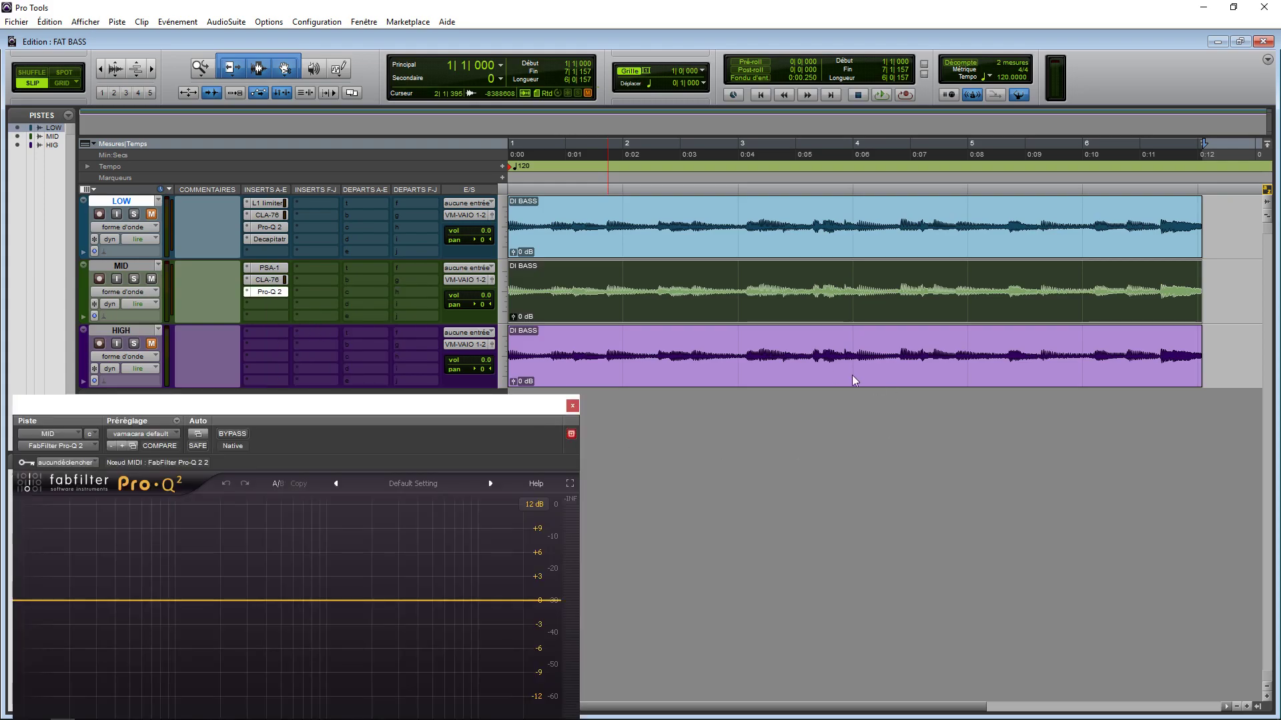
left_click_drag(468, 417, 875, 415)
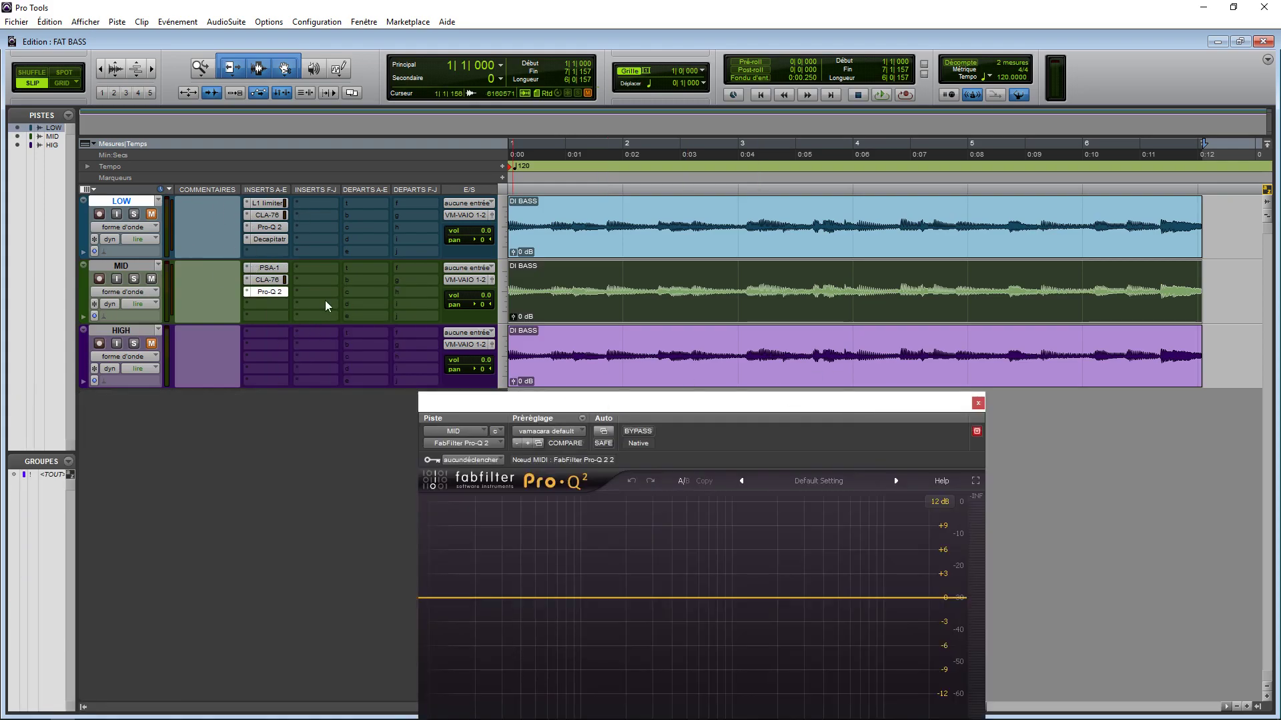
left_click_drag(612, 406, 611, 275)
mouse_move(943, 682)
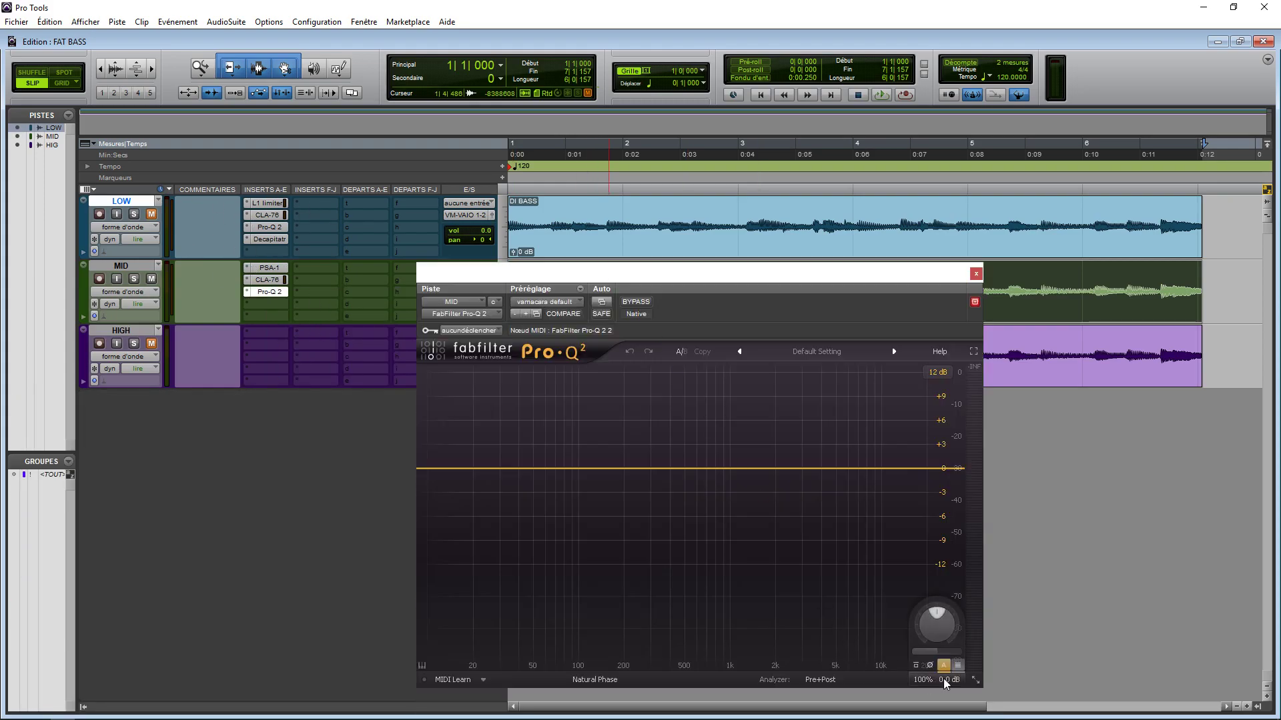
left_click_drag(743, 281, 828, 285)
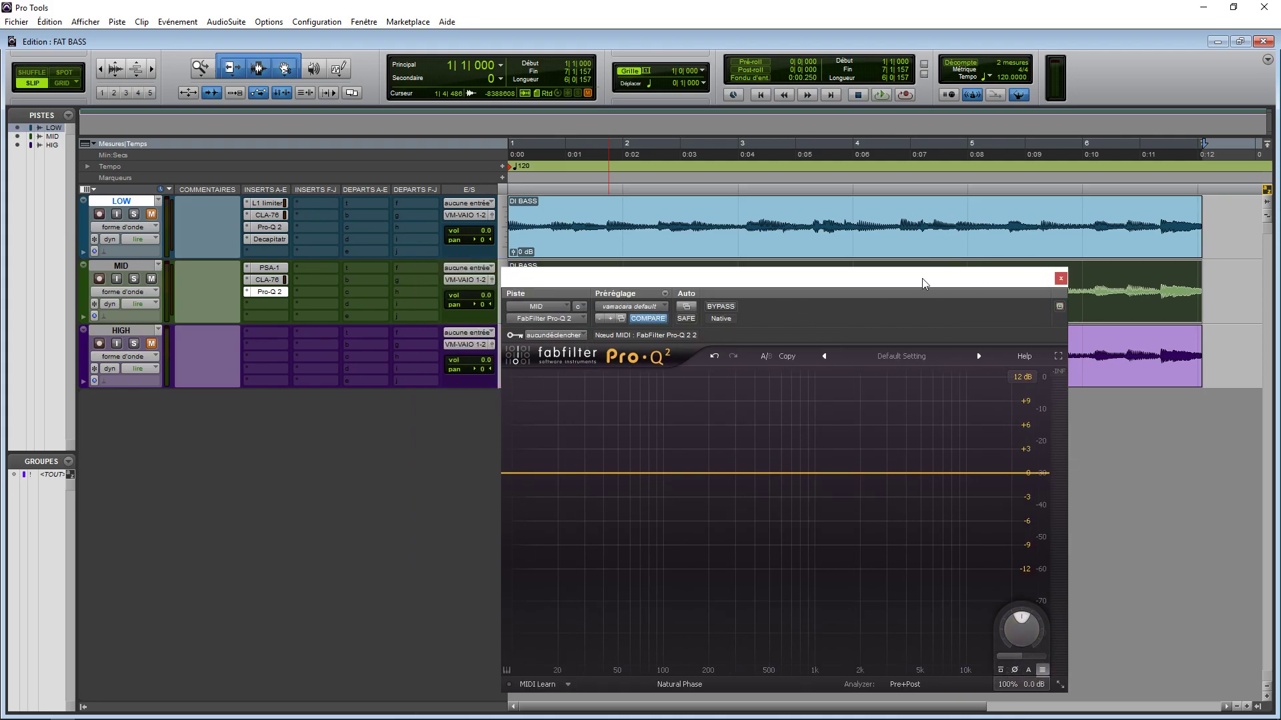
left_click_drag(938, 283, 997, 279)
key("space")
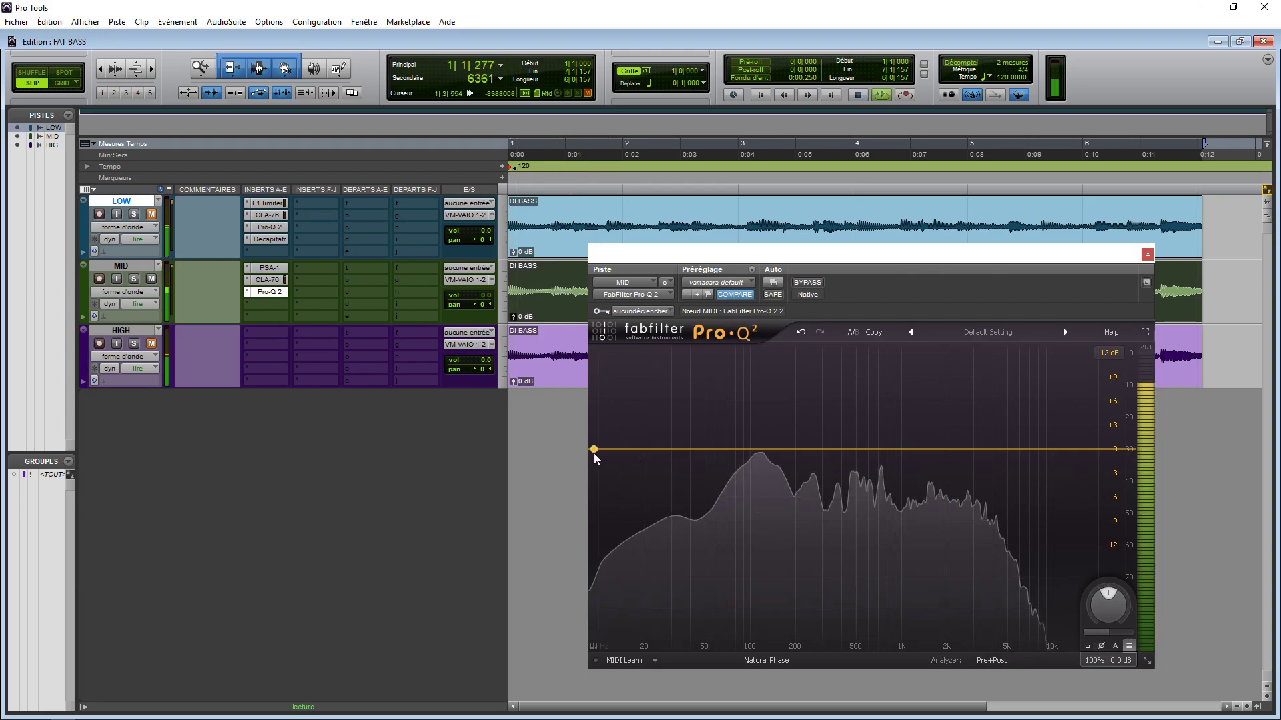
Add a 24 dB/oct low cut at about 119 Hz in MID's Pro-Q 2, then stop playback
left_click(597, 450)
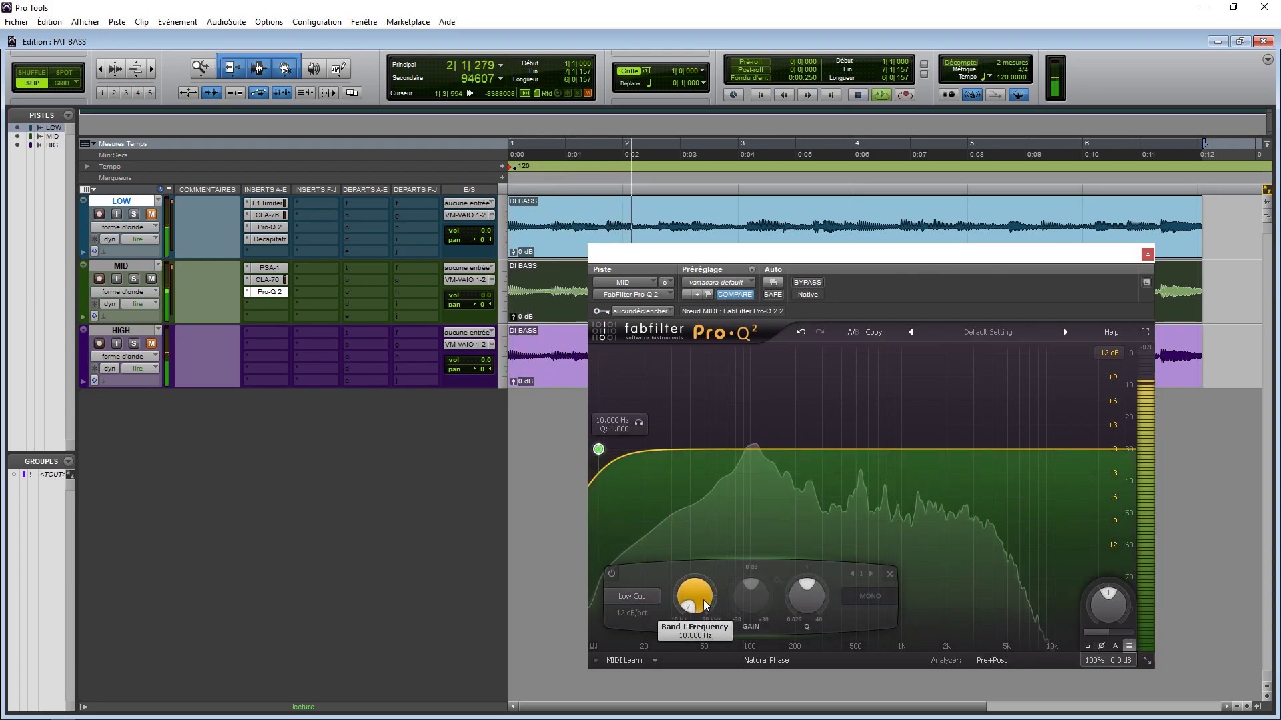
left_click(614, 462)
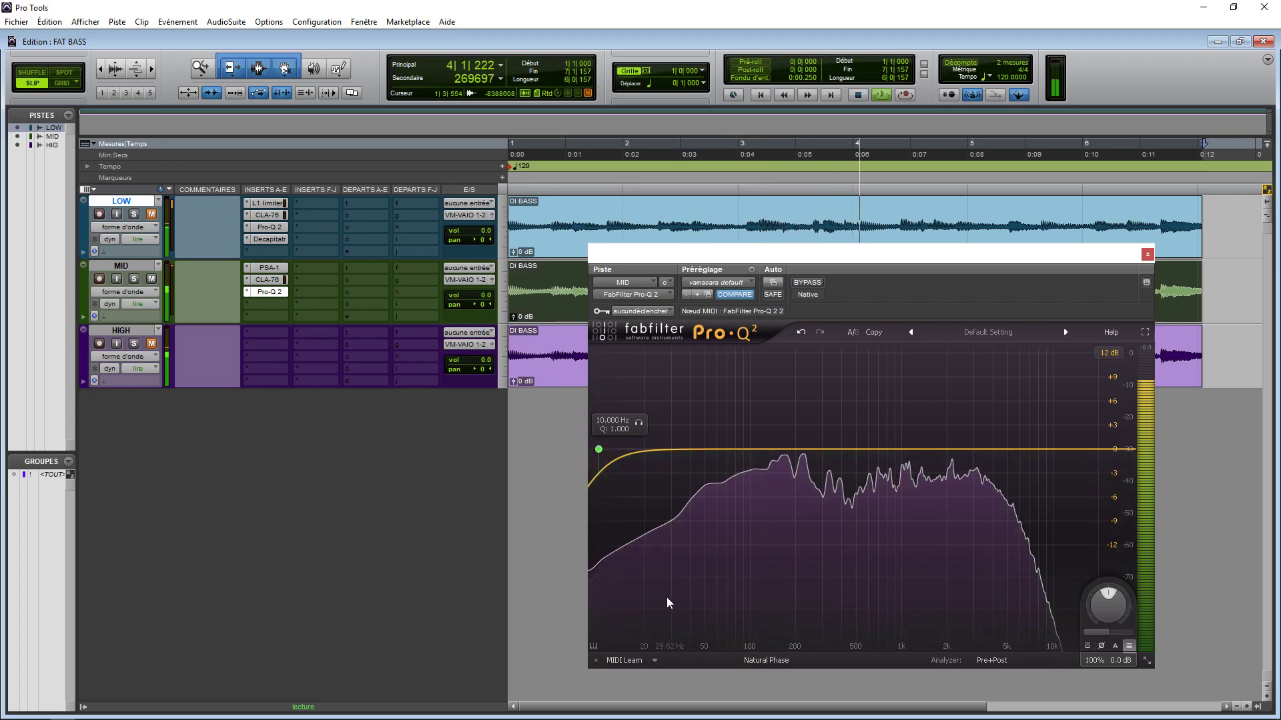
left_click(615, 470)
left_click_drag(694, 591, 690, 562)
left_click(631, 613)
left_click(641, 536)
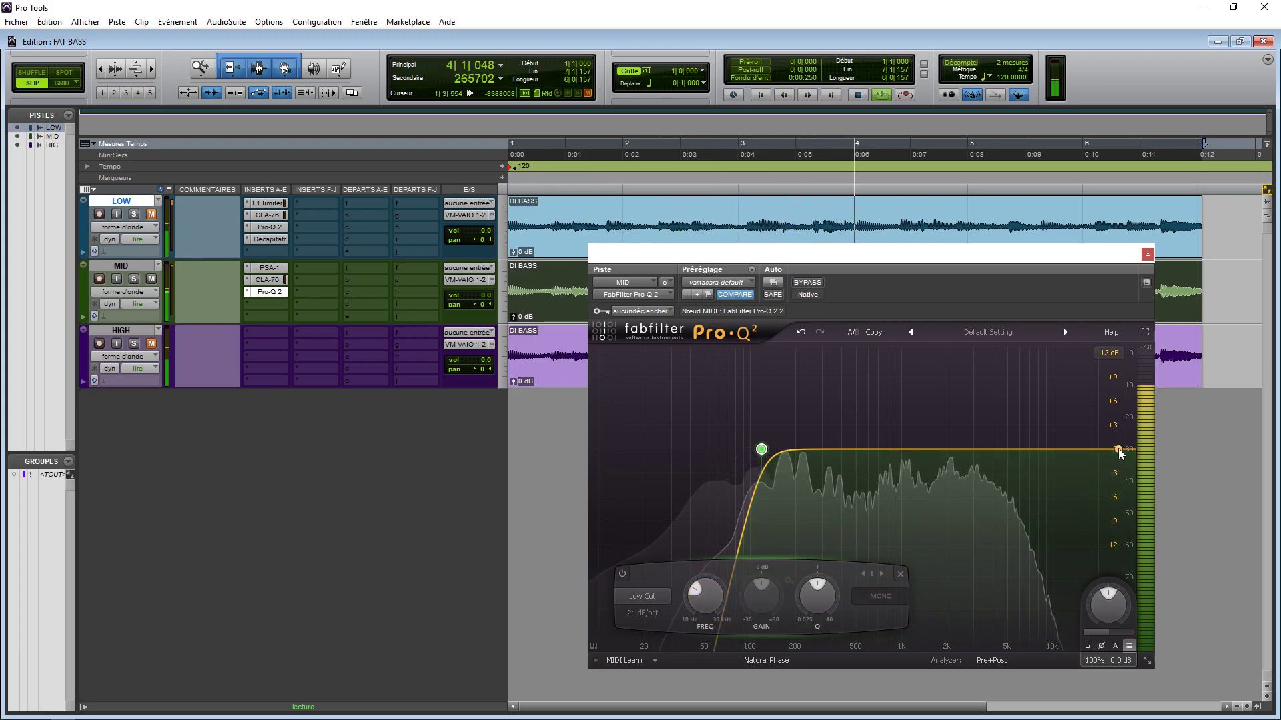
key("space")
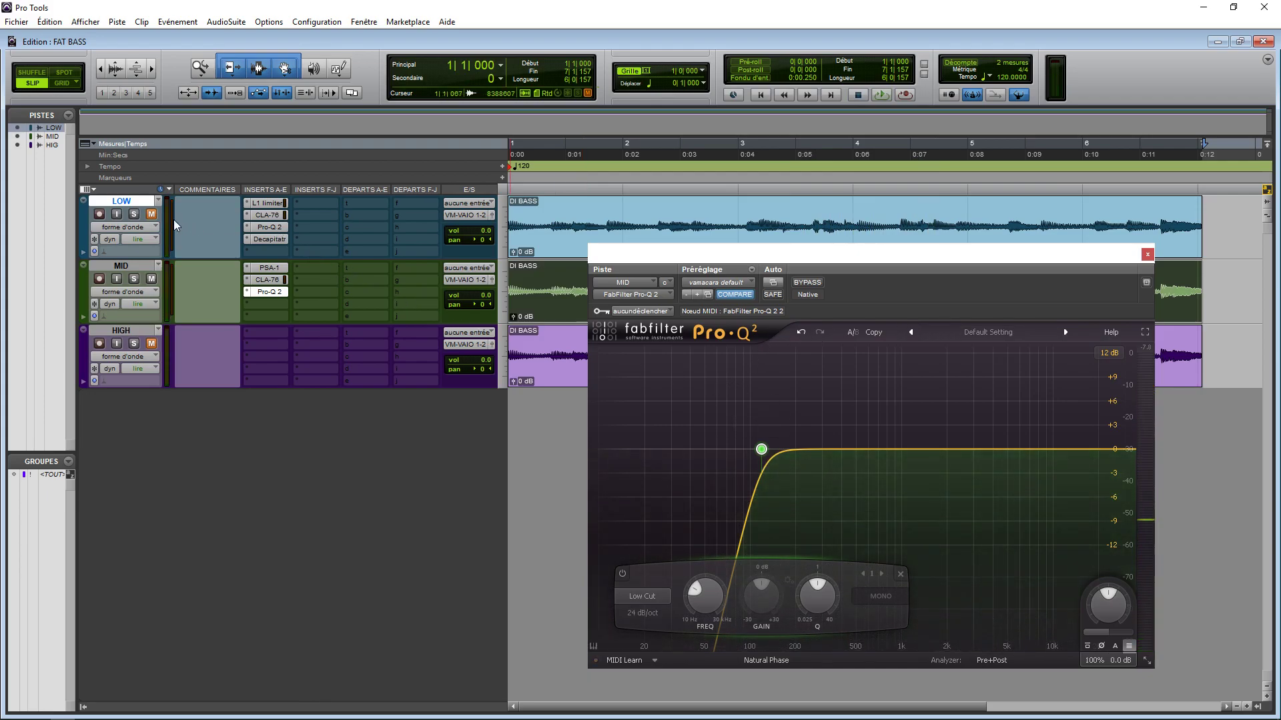
Open LOW's Pro-Q 2 beside MID's and set MID's low cut frequency to 111 Hz
left_click(266, 227)
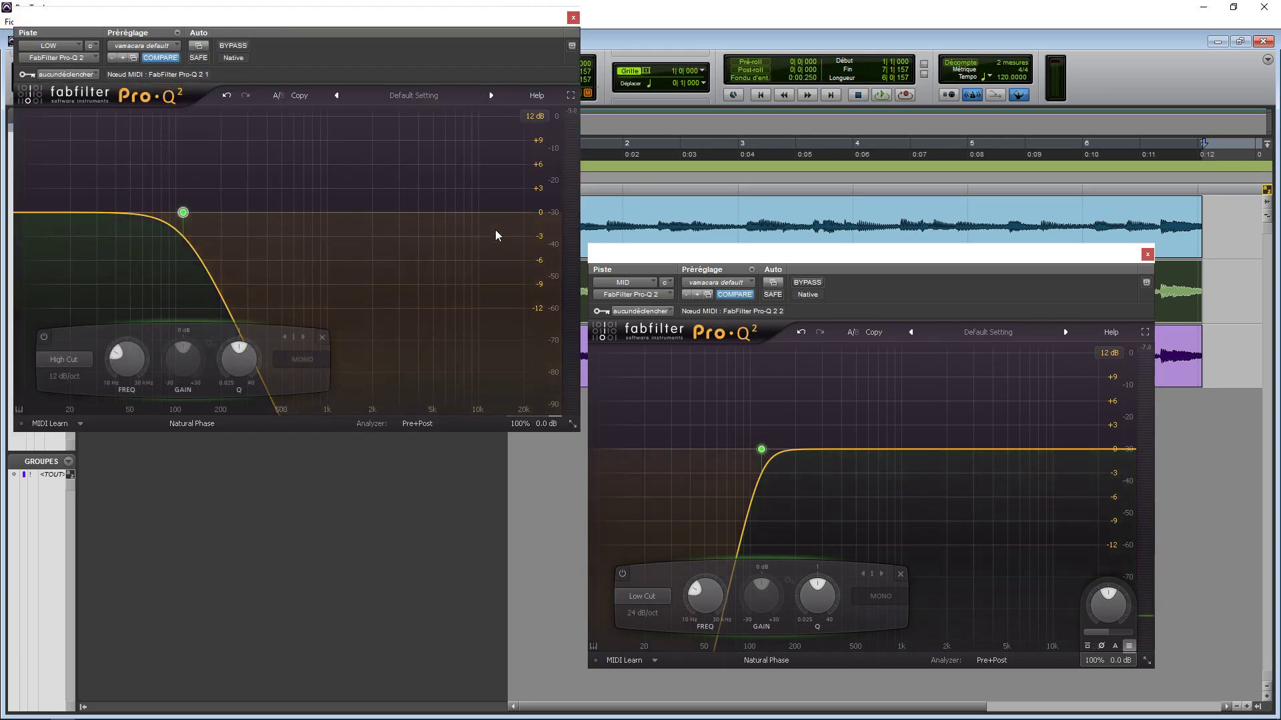
left_click_drag(450, 22, 447, 272)
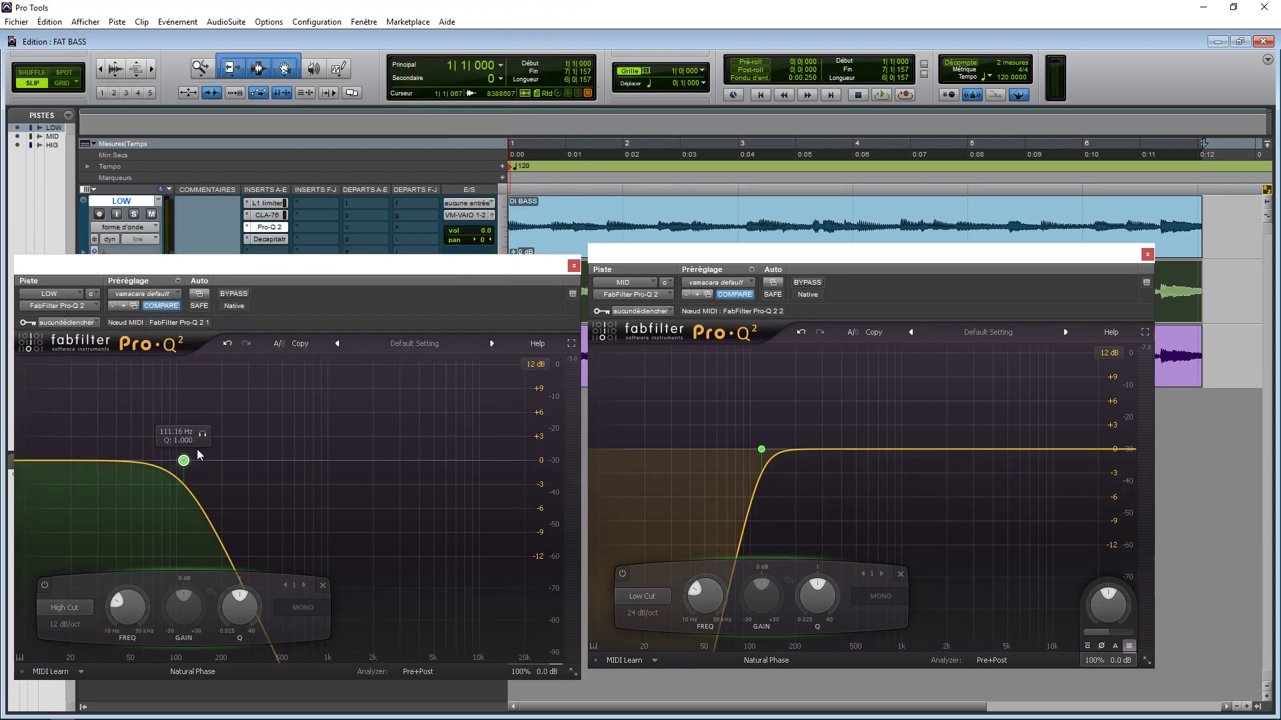
mouse_move(761, 450)
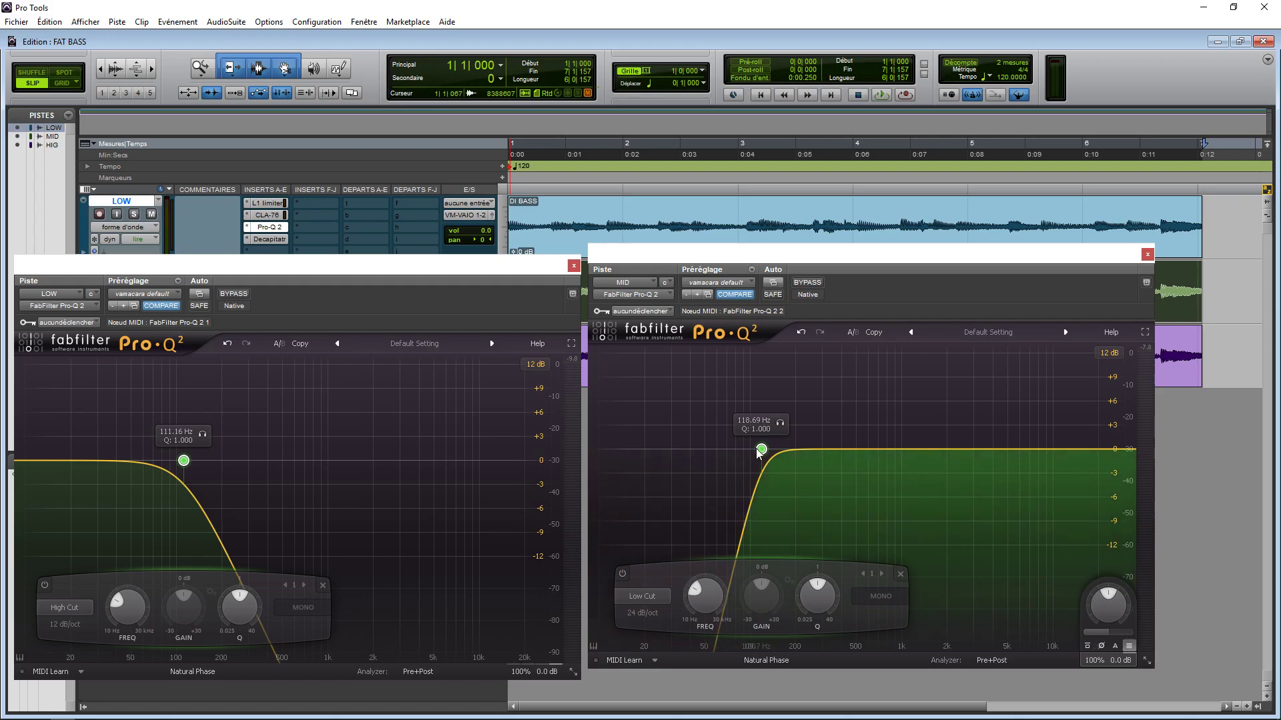
double_click(727, 588)
type("111")
key("Return")
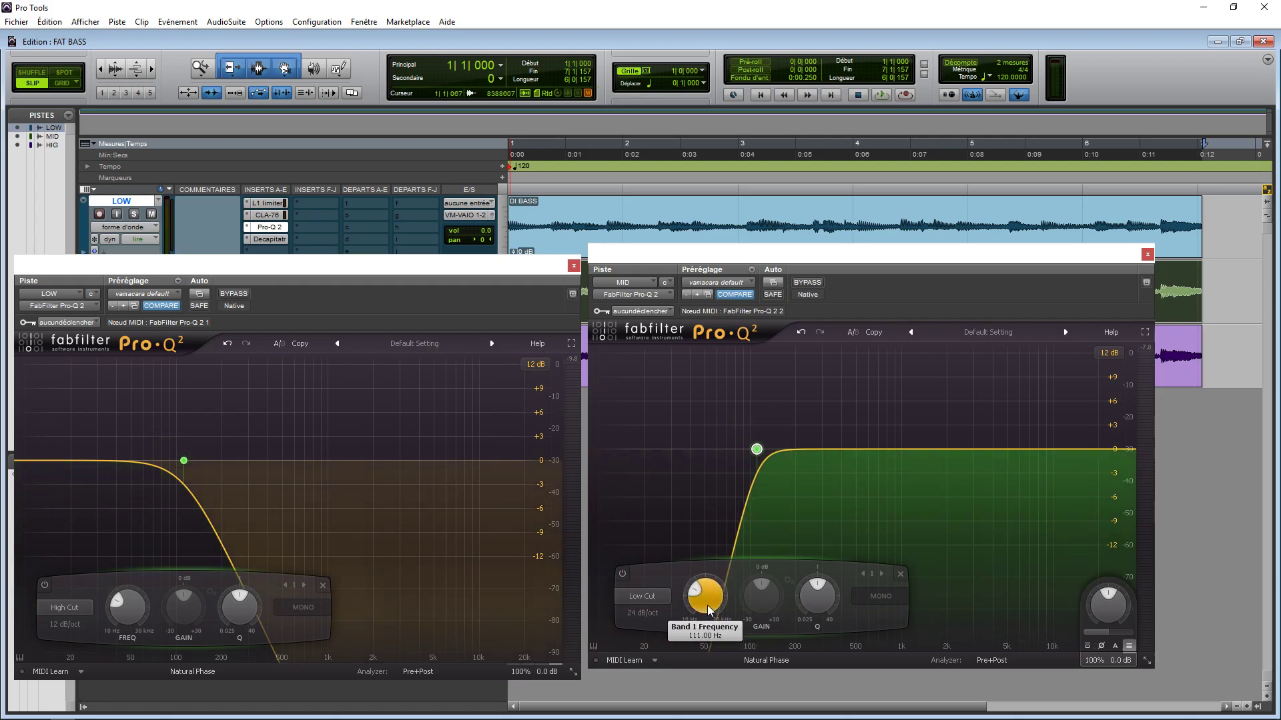
Align LOW's Pro-Q 2 window with MID's and set LOW's high cut slope to 24 dB/oct
left_click_drag(423, 271, 425, 261)
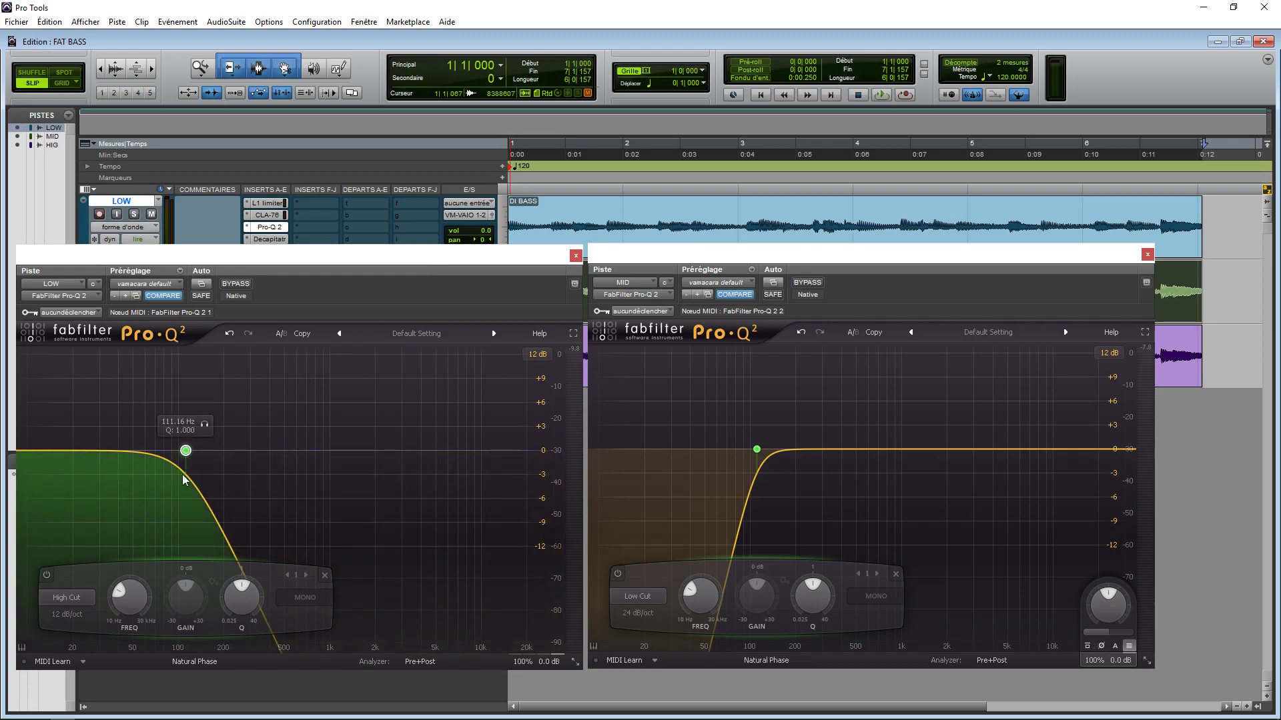
left_click(65, 615)
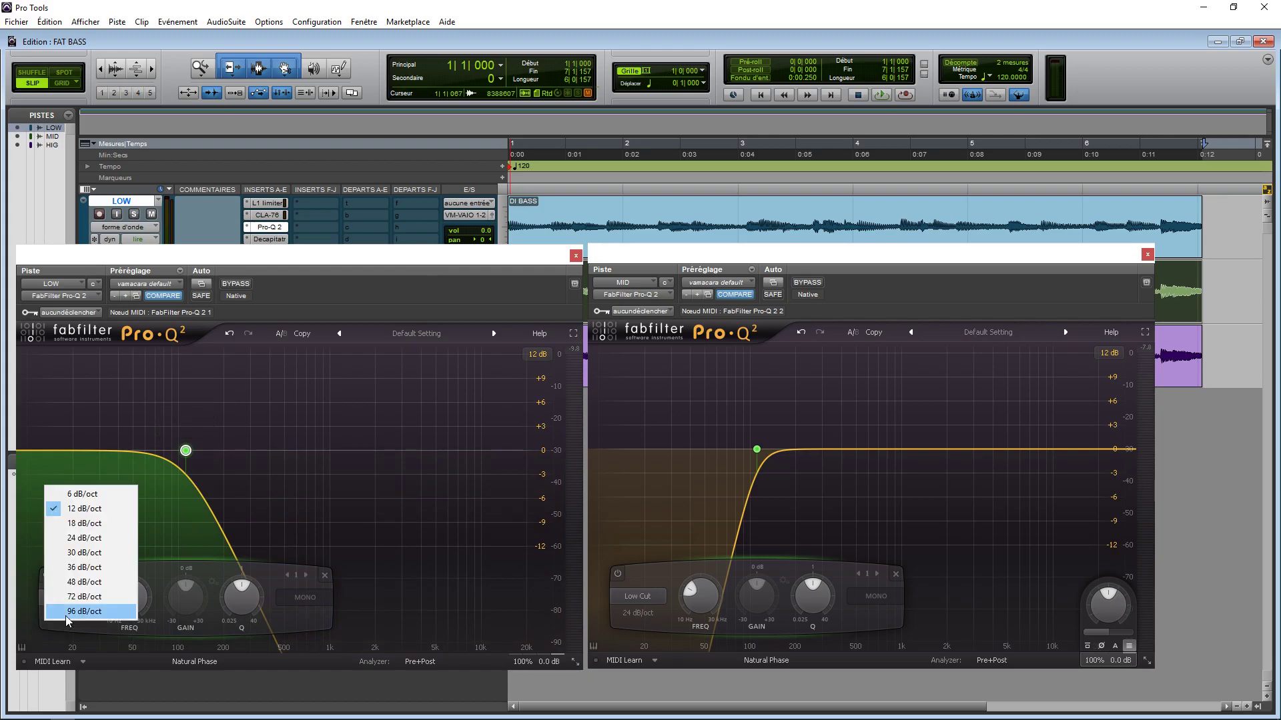
left_click(82, 539)
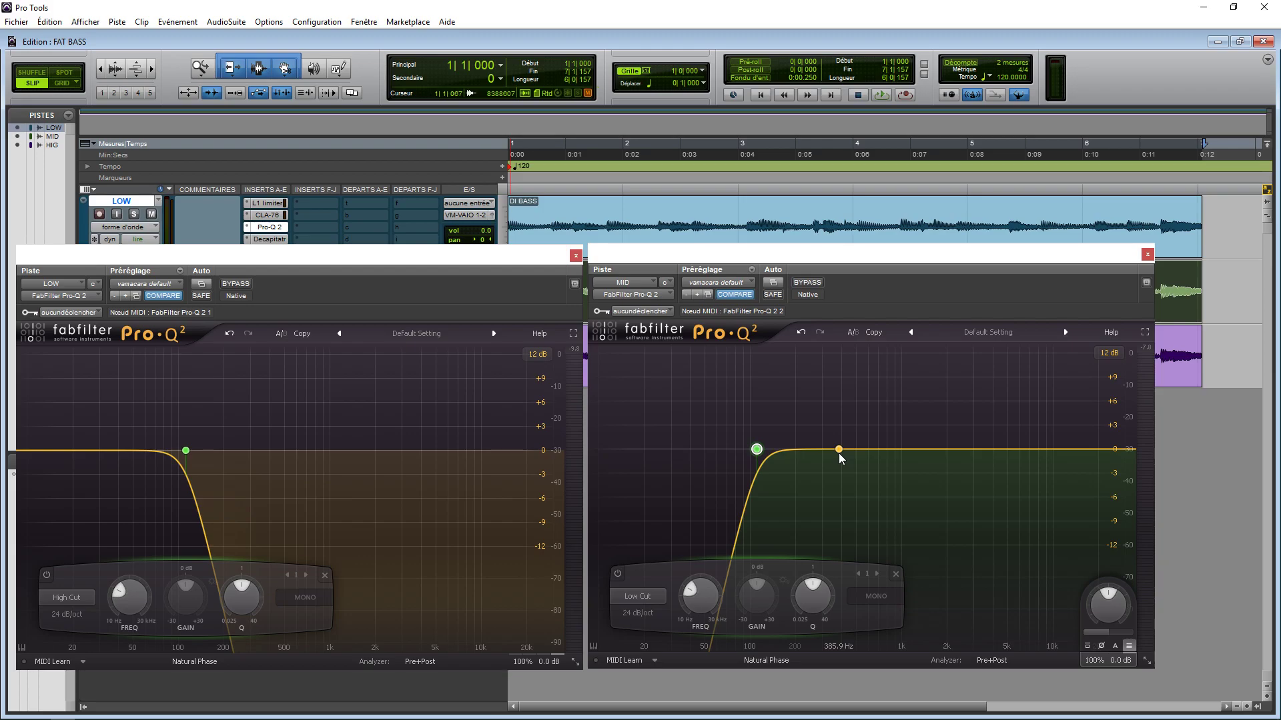
Unmute LOW and play it with MID, arranging both Pro-Q 2 windows so the track controls stay accessible
left_click_drag(311, 256, 308, 329)
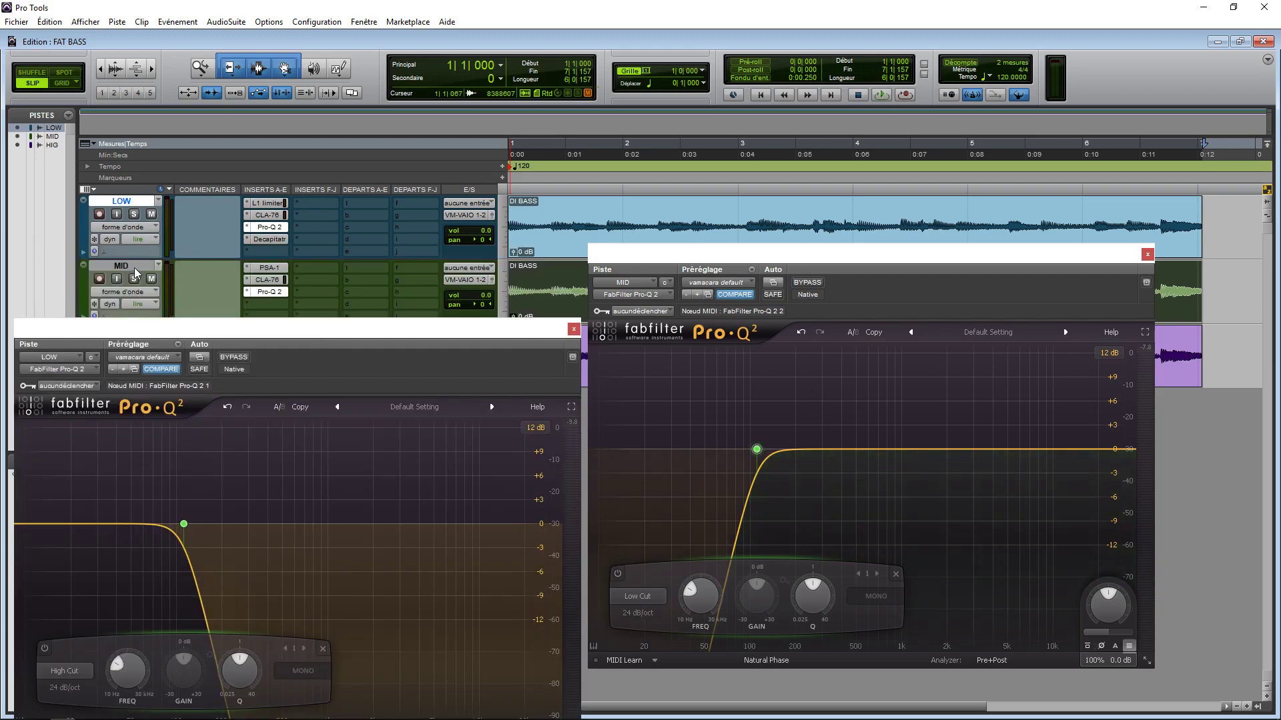
left_click_drag(435, 346, 1155, 351)
key("space")
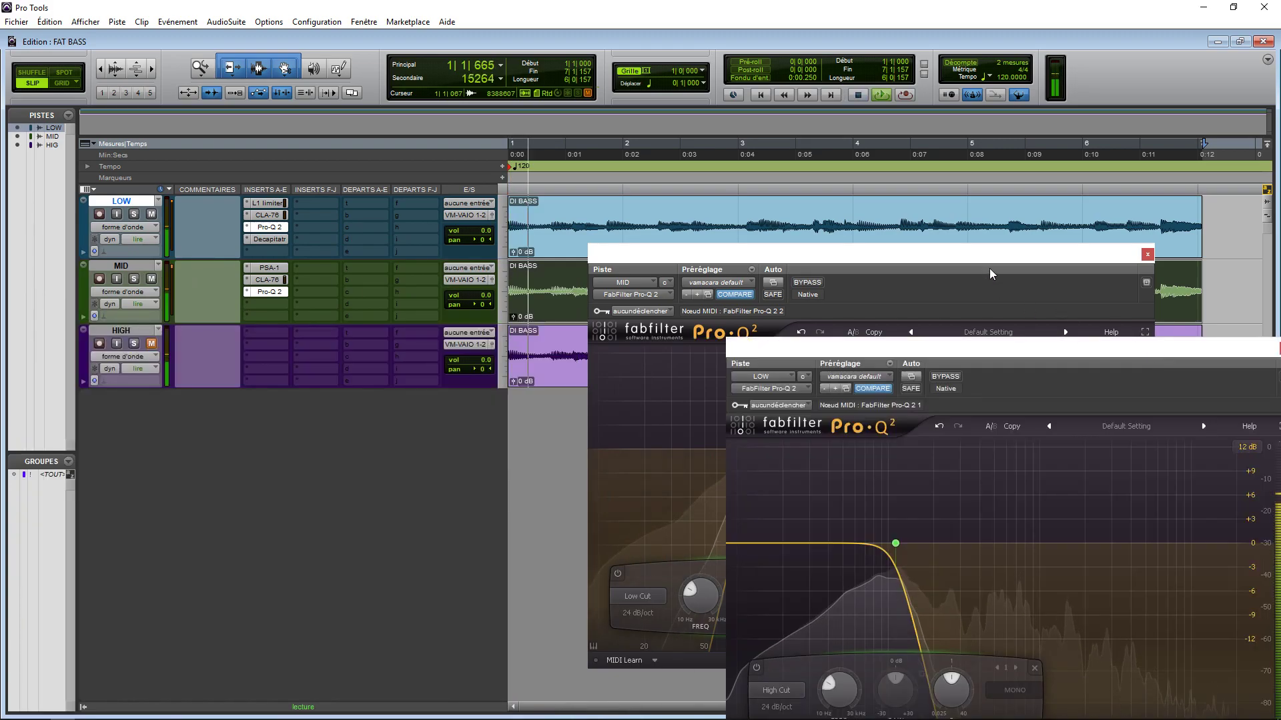
left_click(952, 262)
left_click_drag(951, 262, 406, 305)
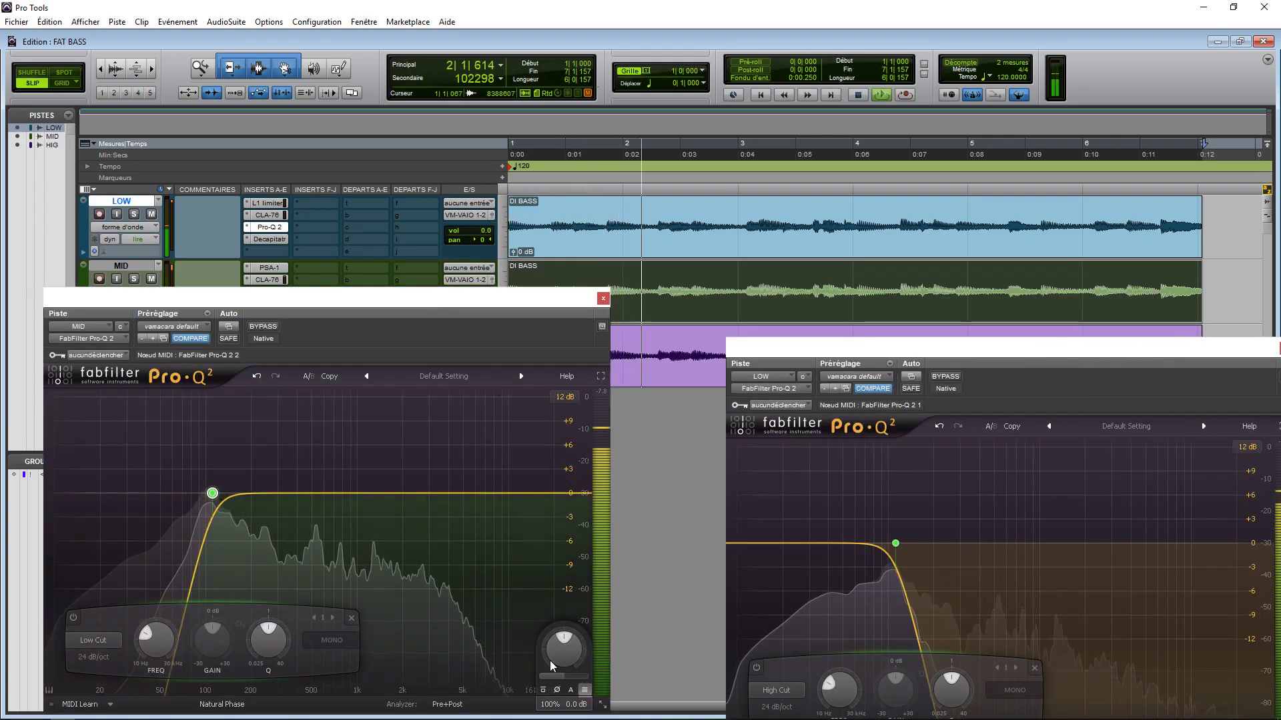
left_click(558, 689)
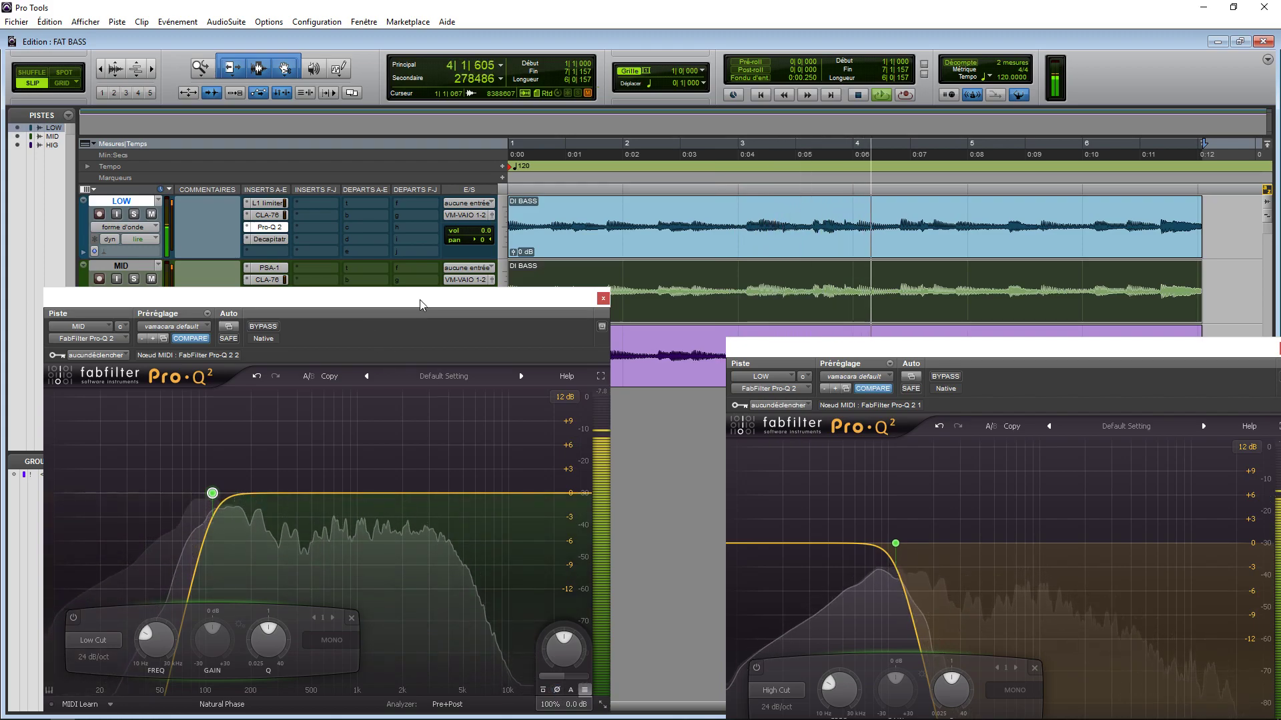
left_click_drag(421, 304, 427, 328)
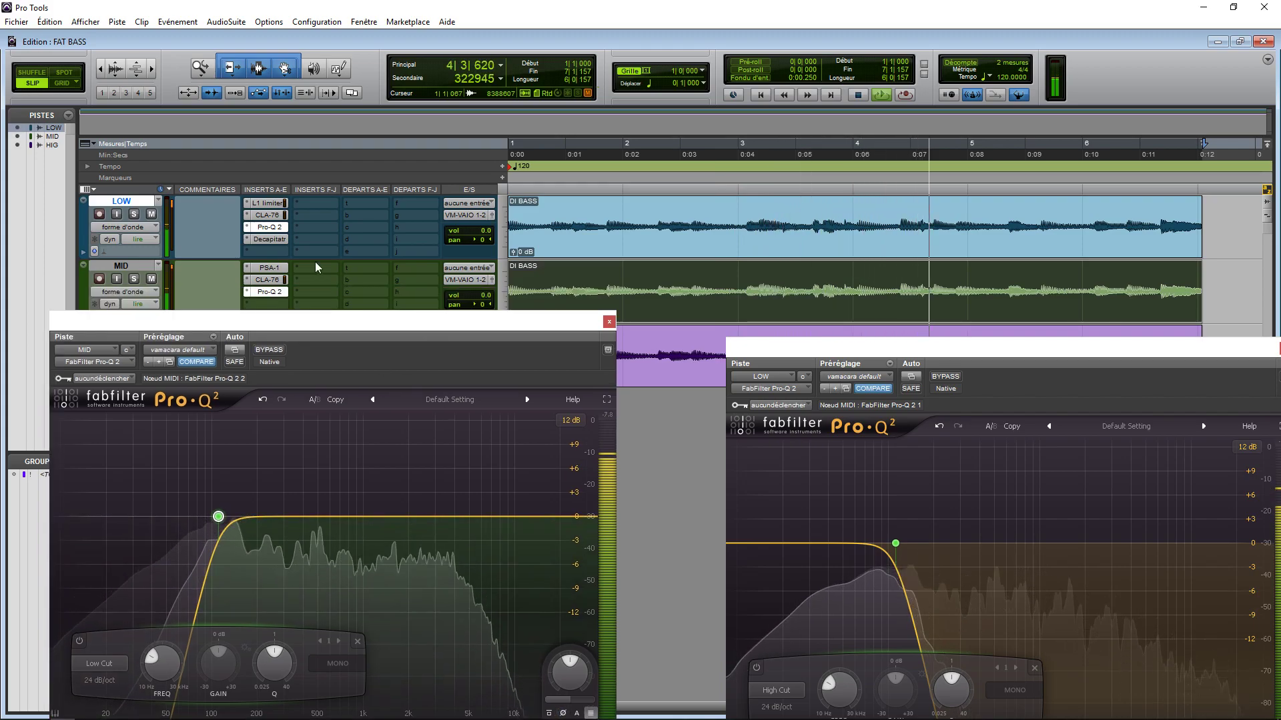
Check LOW's L1 limiter during playback, then close its window and stop playback
left_click(267, 203)
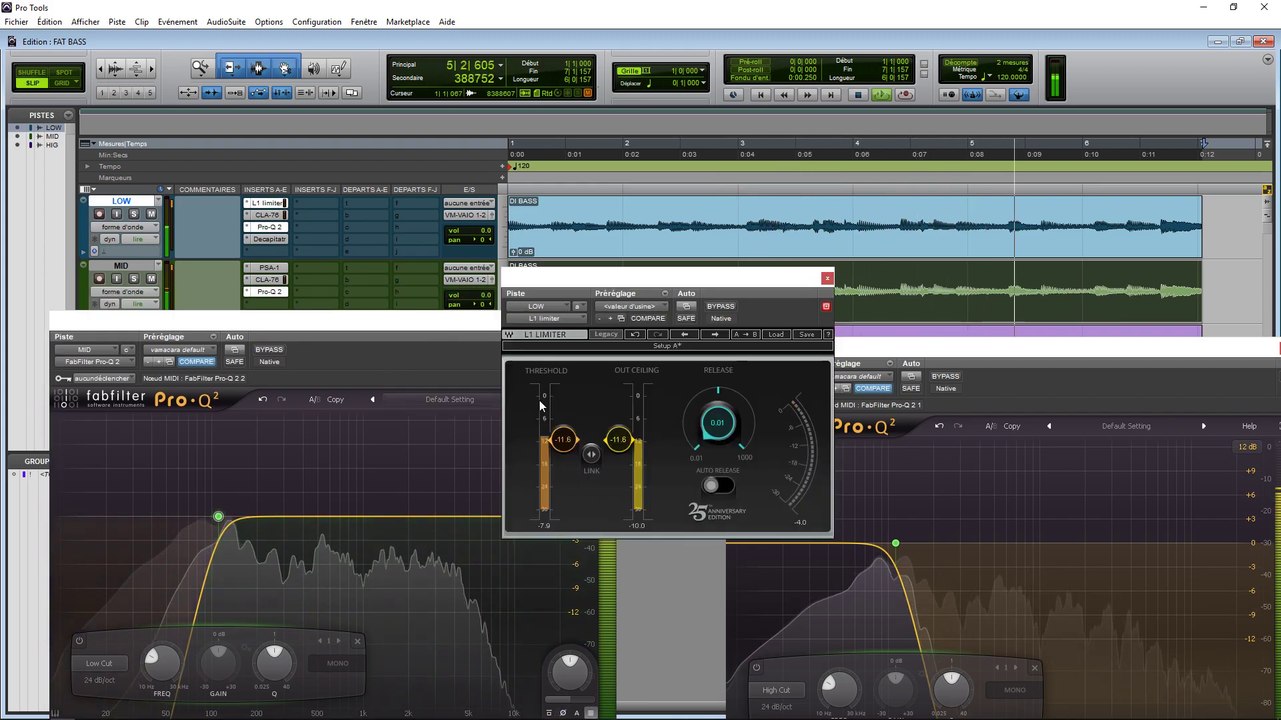
left_click(827, 279)
key("space")
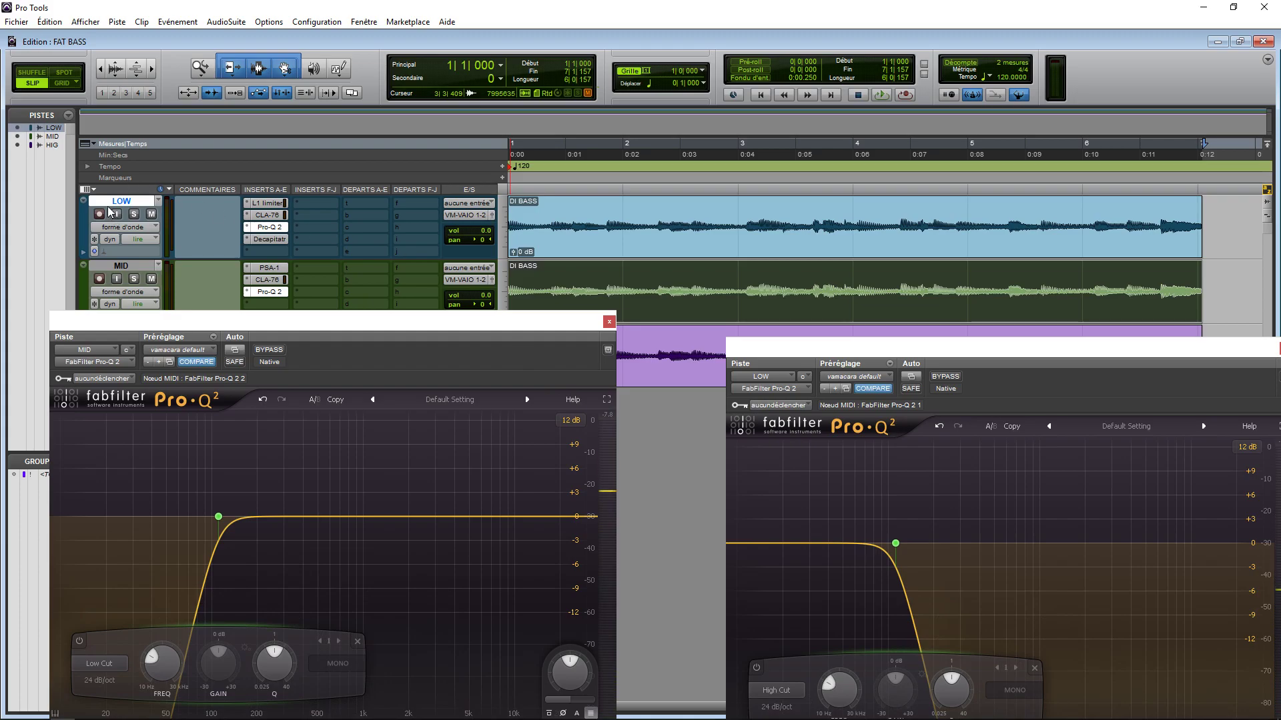
left_click(572, 285)
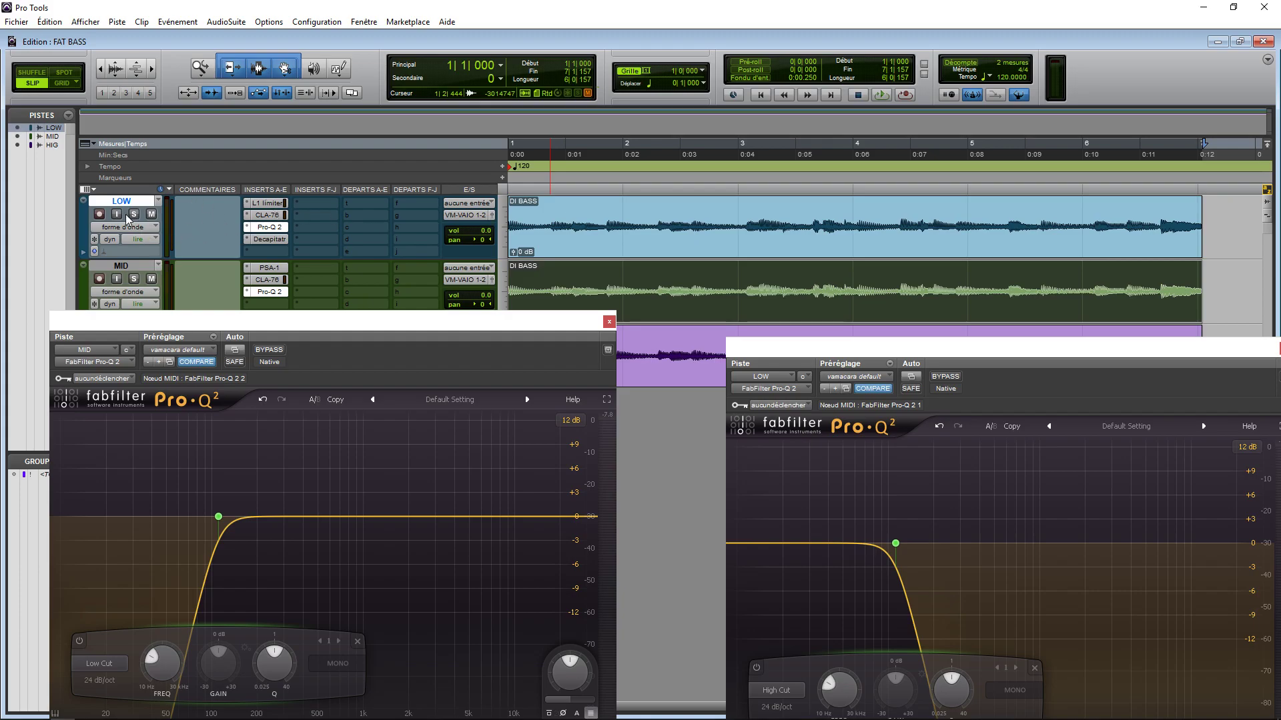
Open MID's output fader, lower its volume to about -13.1 dB during playback, then close the fader window and stop playback
left_click_drag(297, 328, 303, 311)
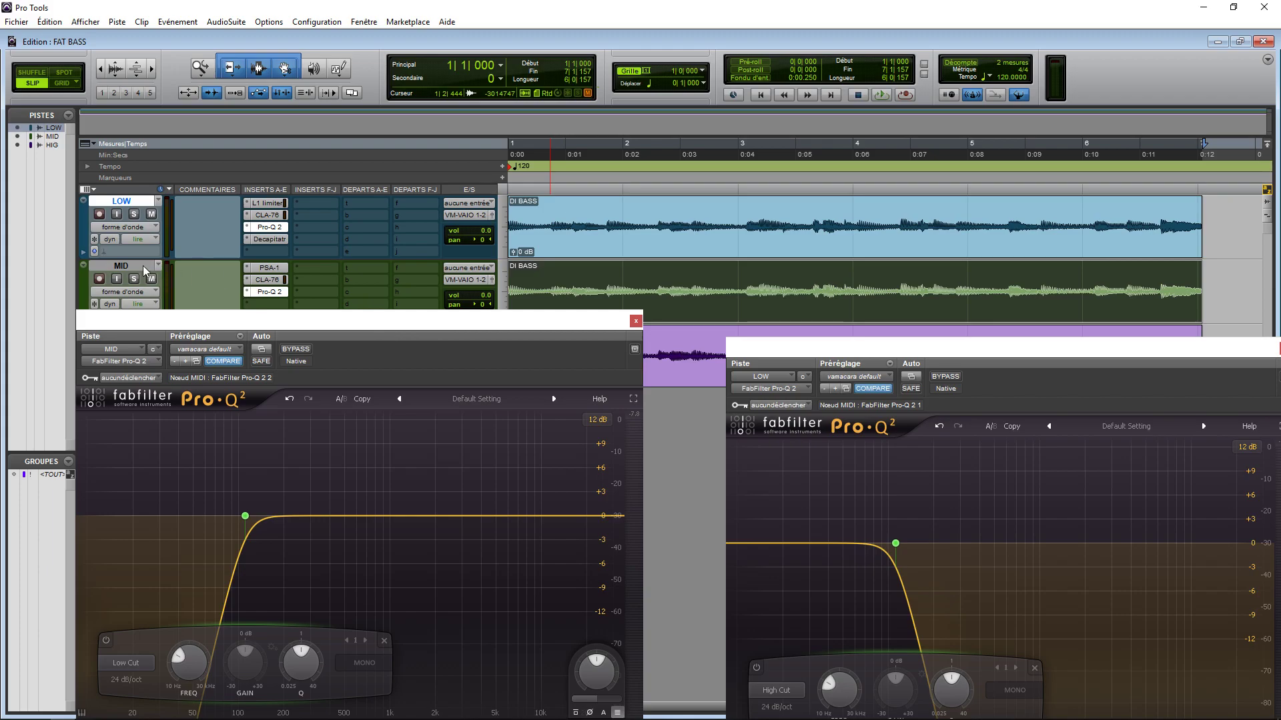
left_click(124, 266)
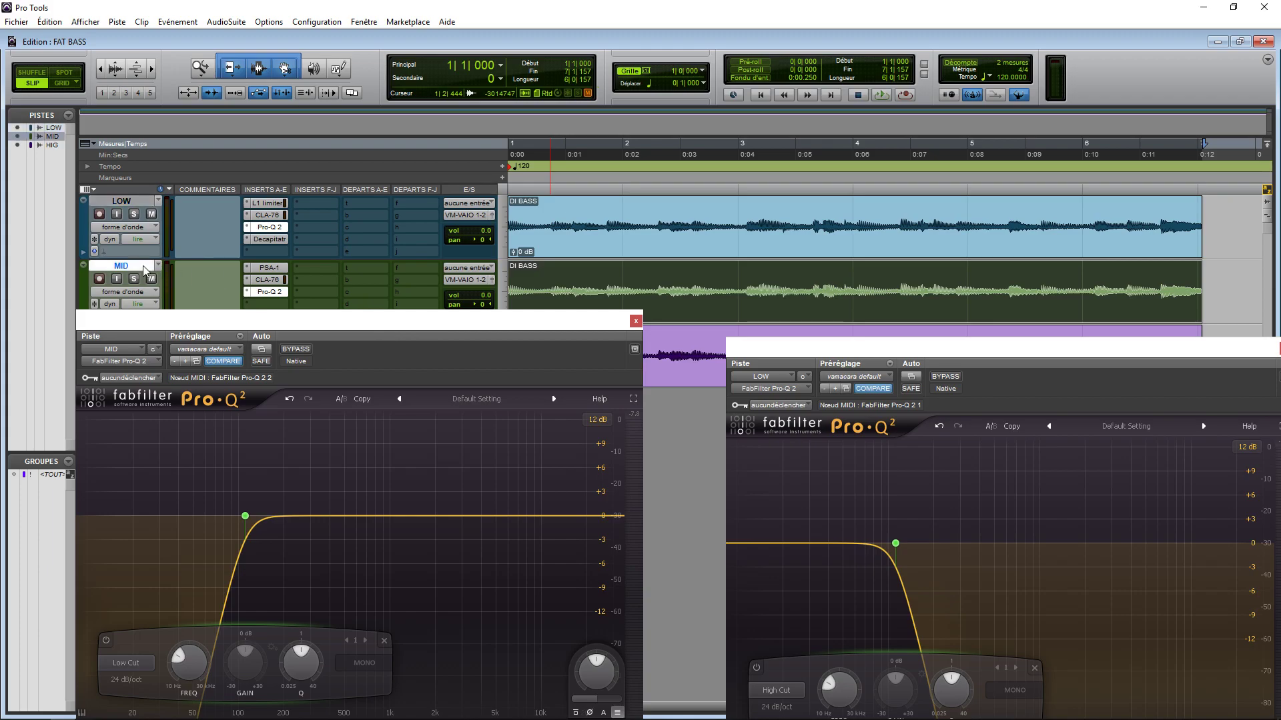
left_click(495, 281)
left_click_drag(555, 164, 316, 188)
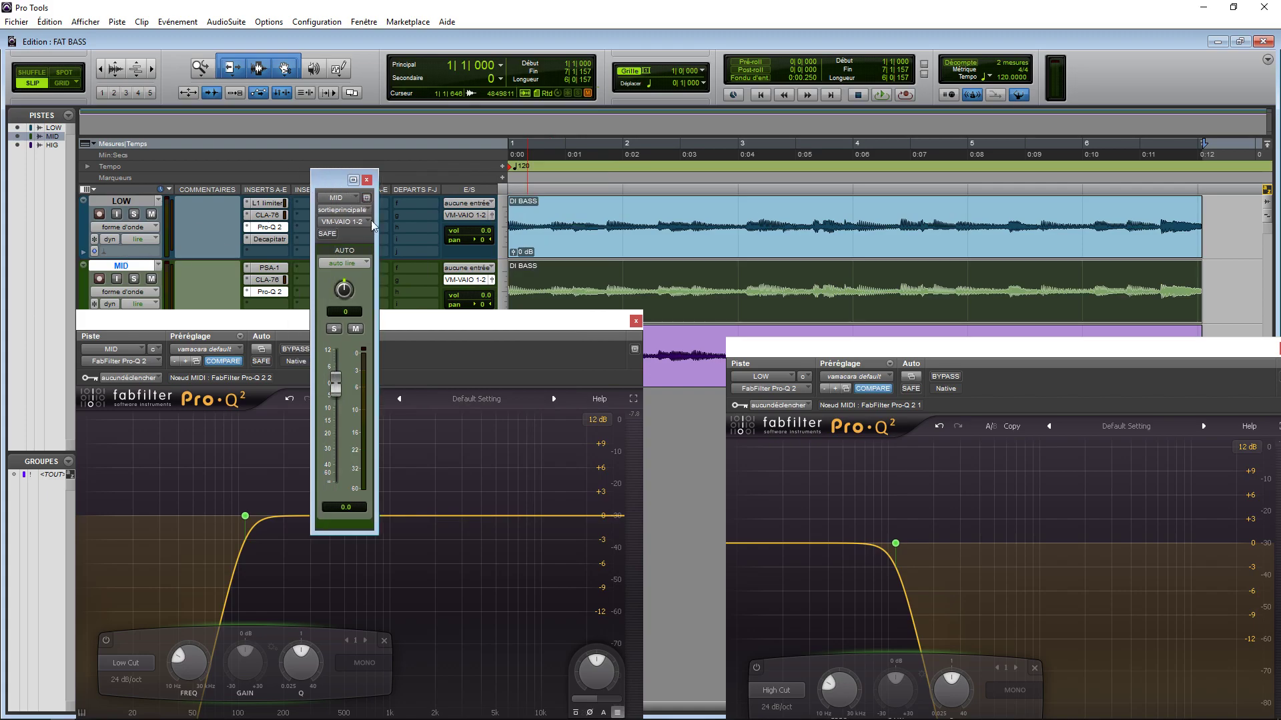
left_click(533, 226)
key("space")
left_click_drag(336, 384, 337, 417)
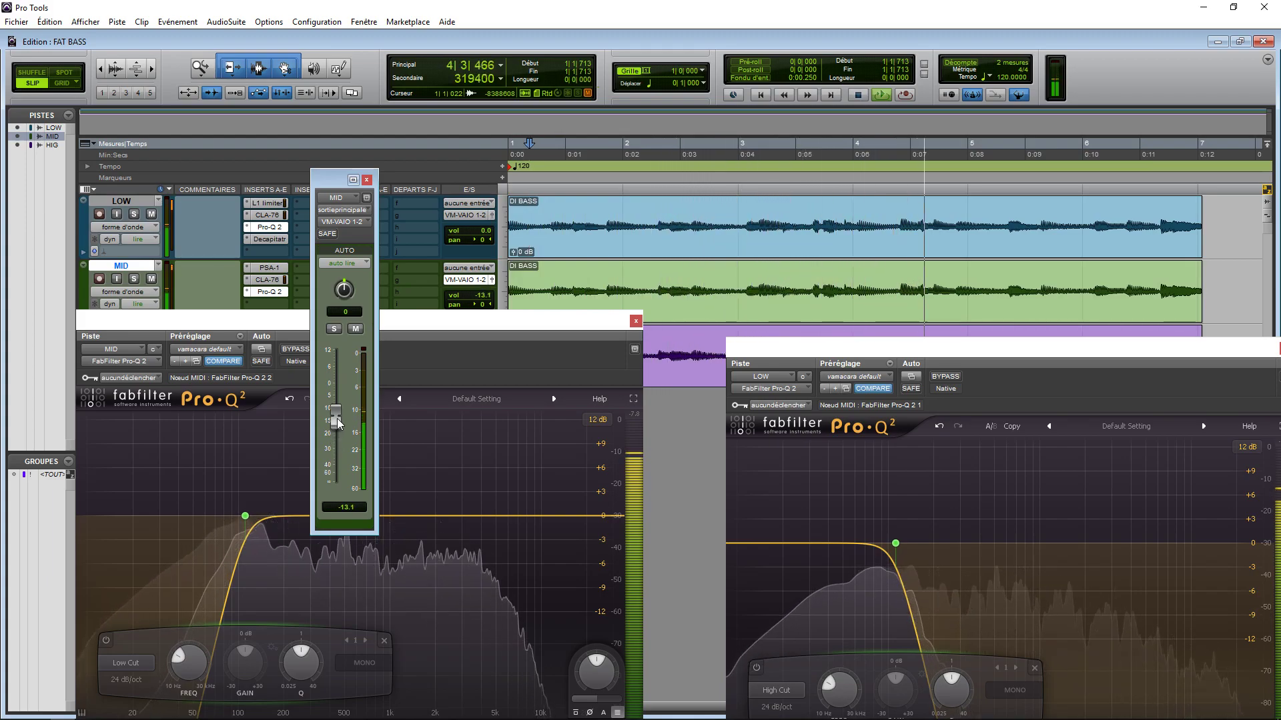
left_click(366, 180)
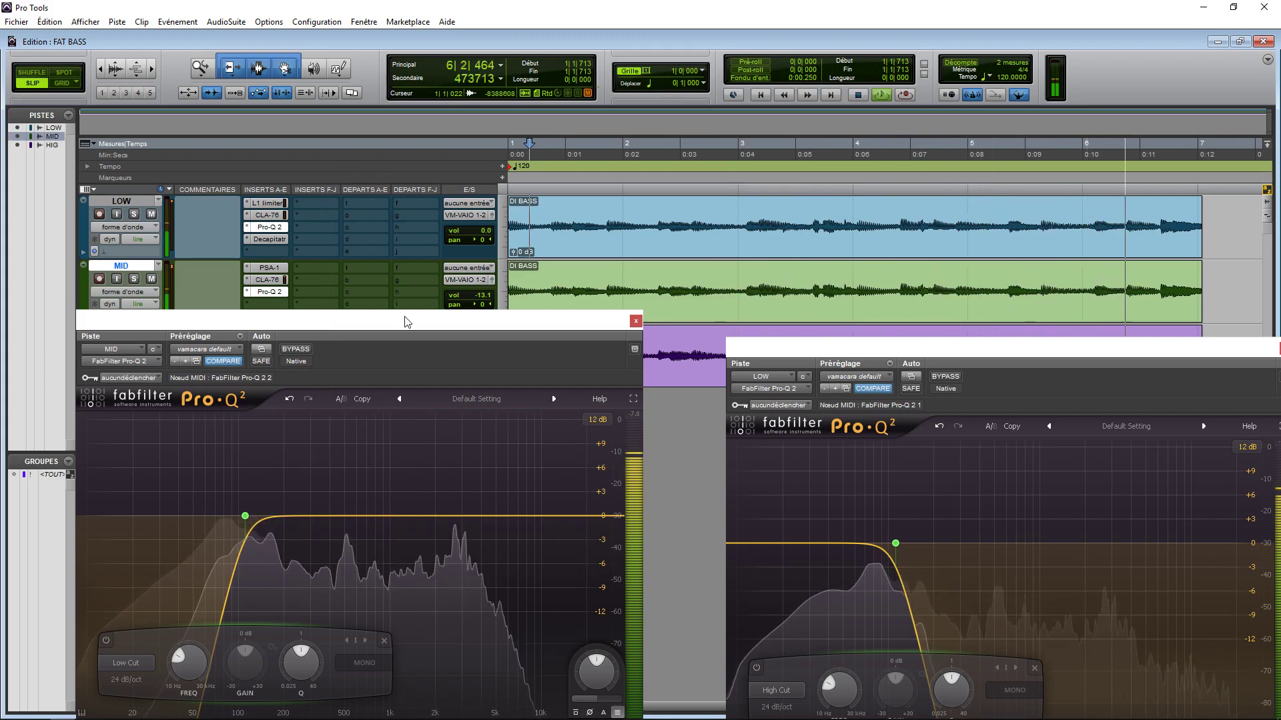
key("space")
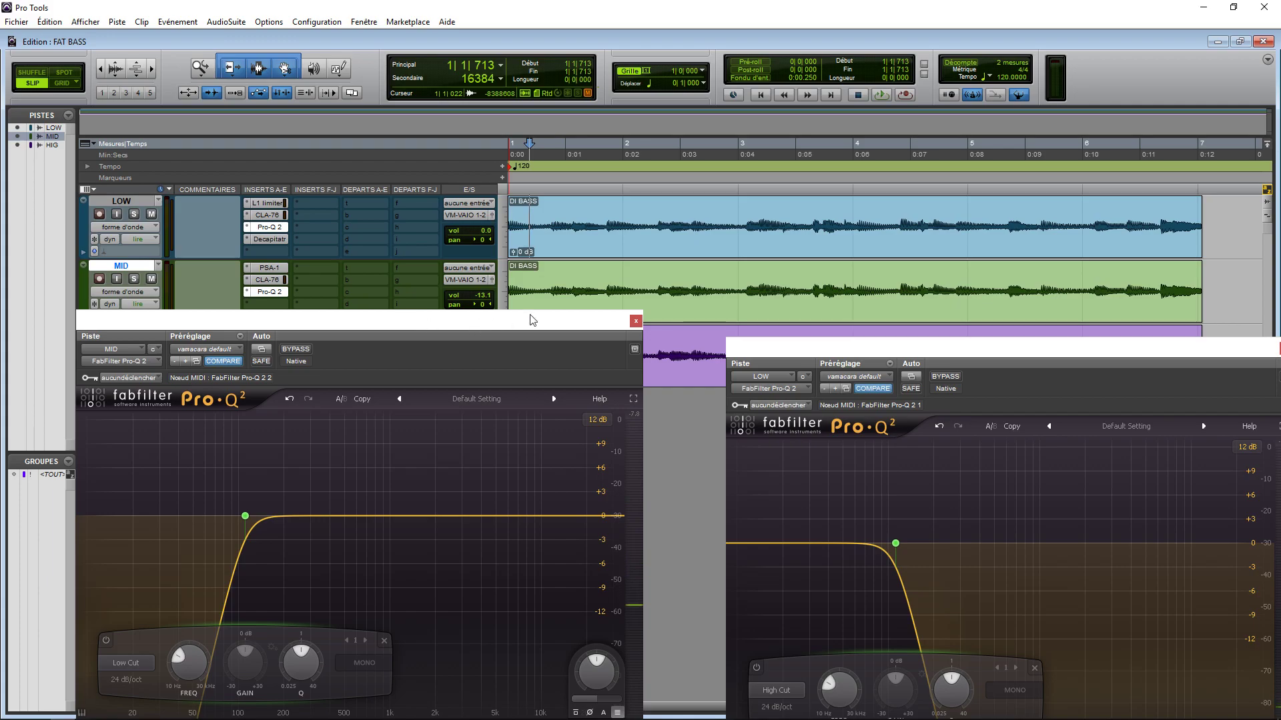
Close both Pro-Q 2 windows, mute LOW and MID, unmute HIGH, and play HIGH's clip from the beginning
left_click(635, 322)
left_click_drag(853, 351, 432, 309)
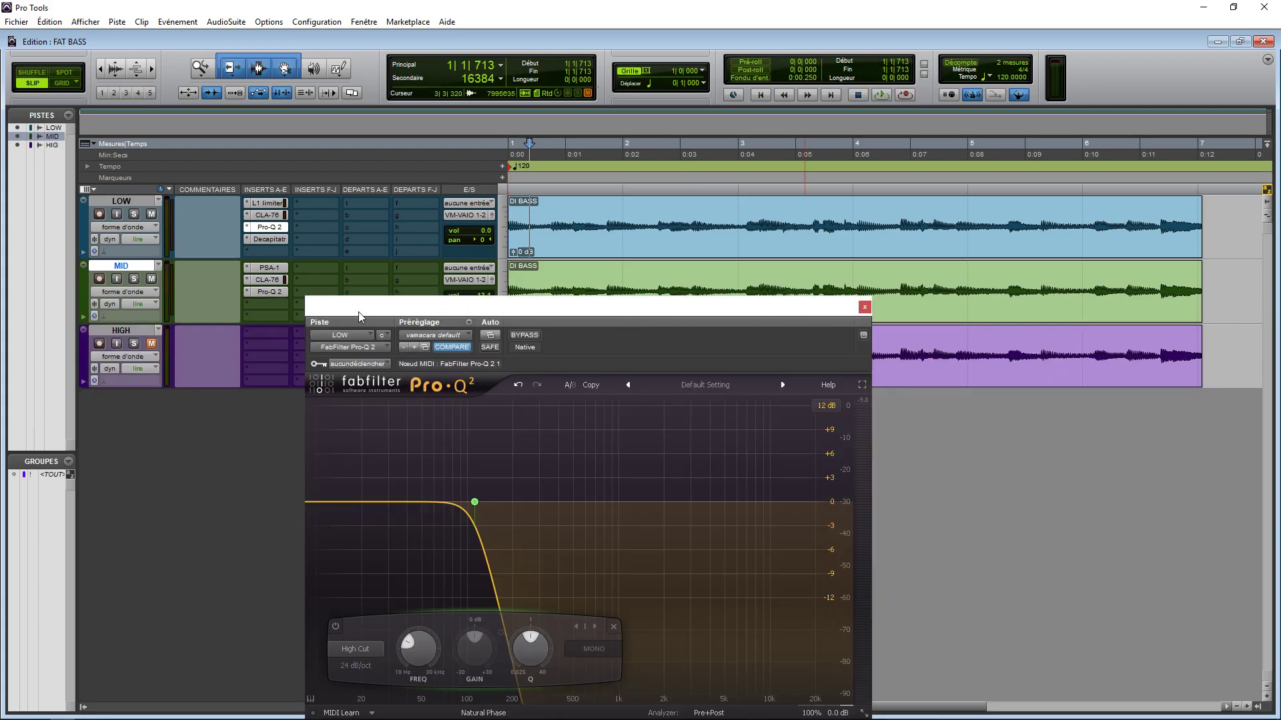
left_click(865, 307)
left_click(151, 279)
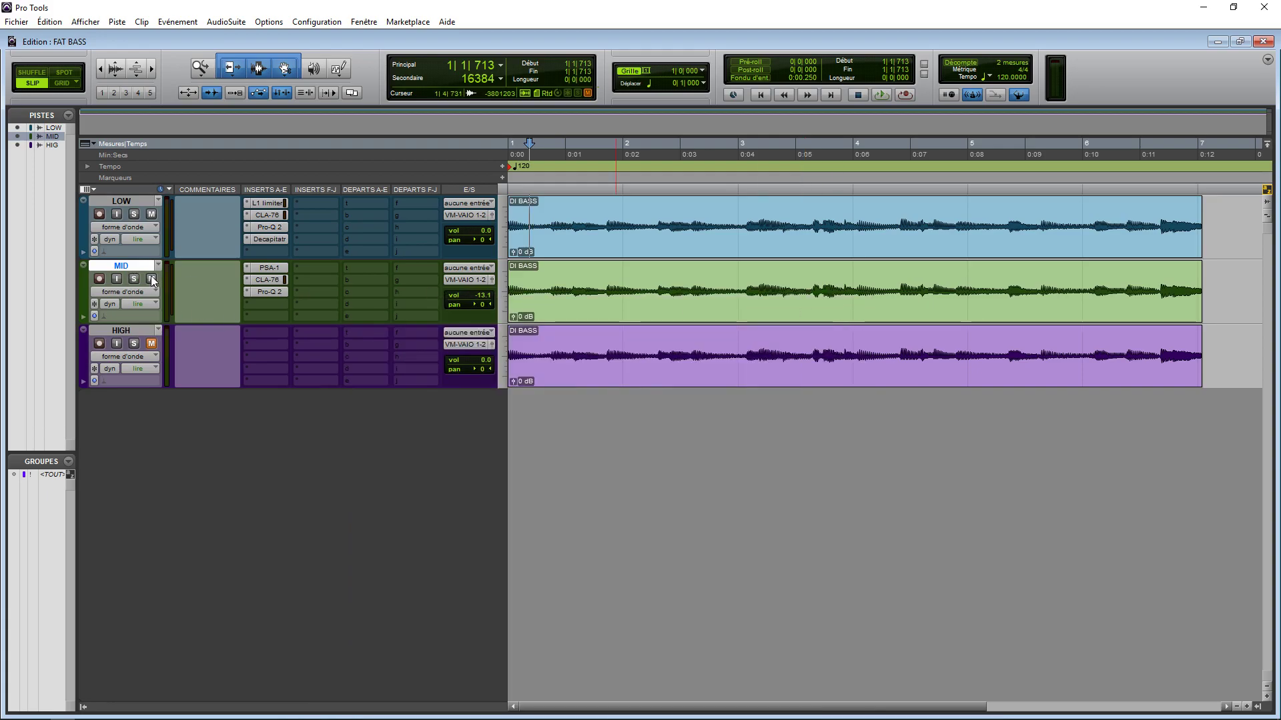
left_click(137, 331)
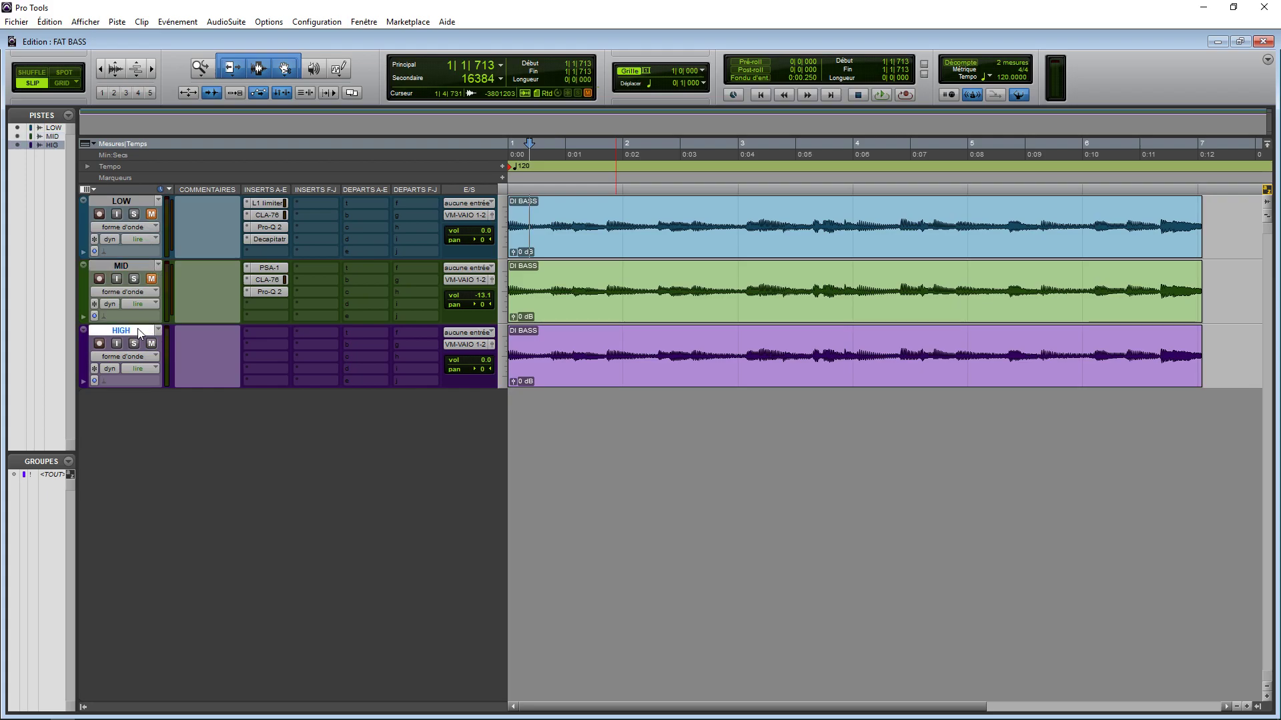
key("space")
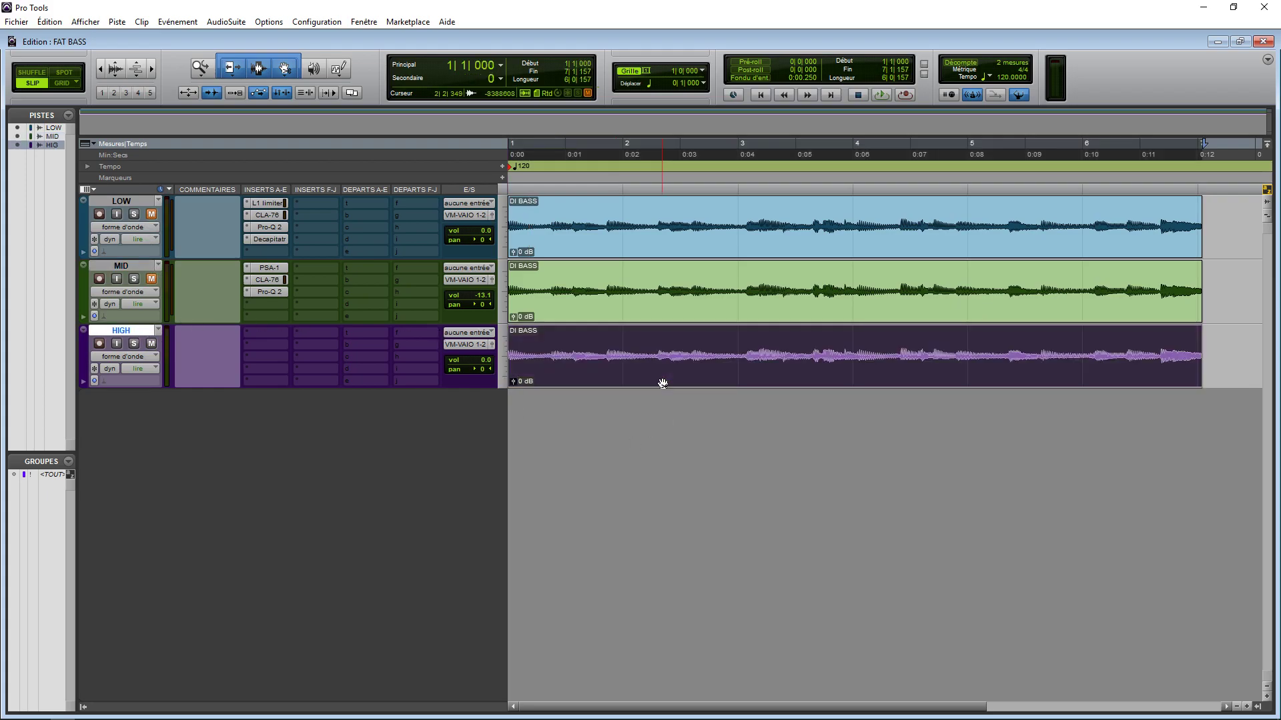
Insert the L1 limiter as HIGH's first plug-in, with release at 0.01 and linked threshold and out ceiling at -9.0
left_click(275, 335)
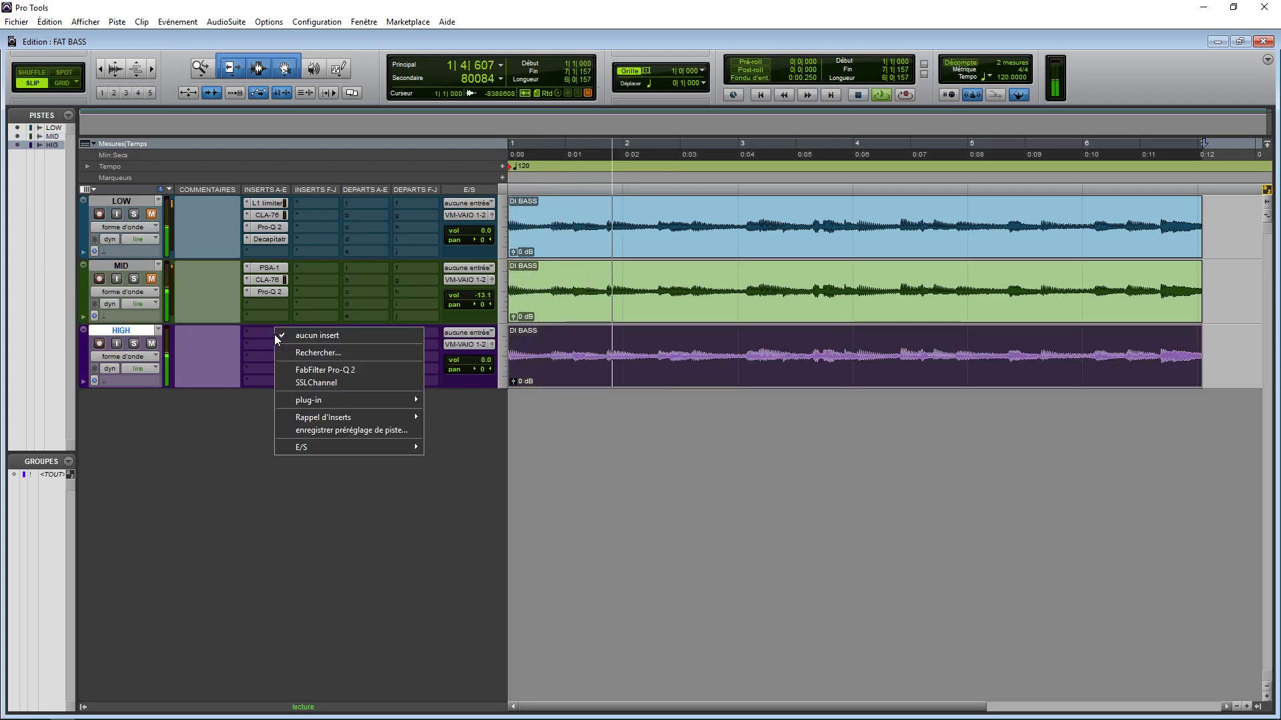
type("L1")
key("Return")
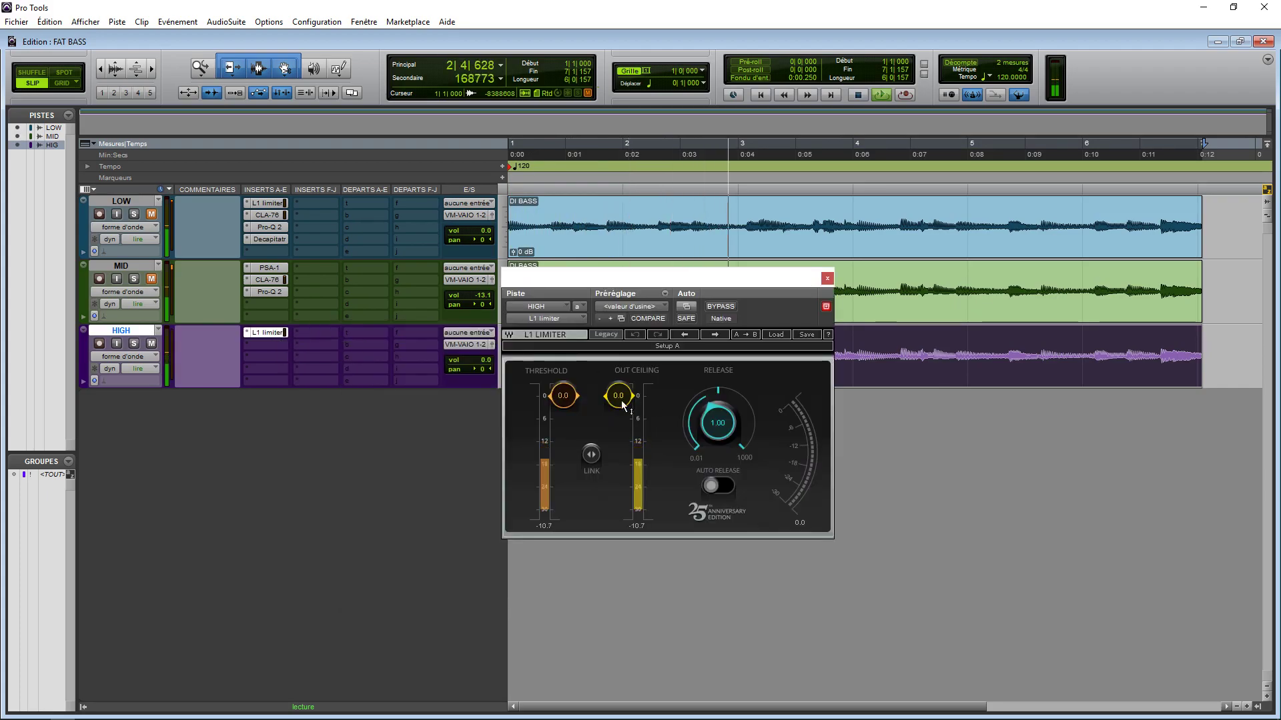
left_click_drag(730, 419, 664, 455)
left_click_drag(581, 455, 581, 489)
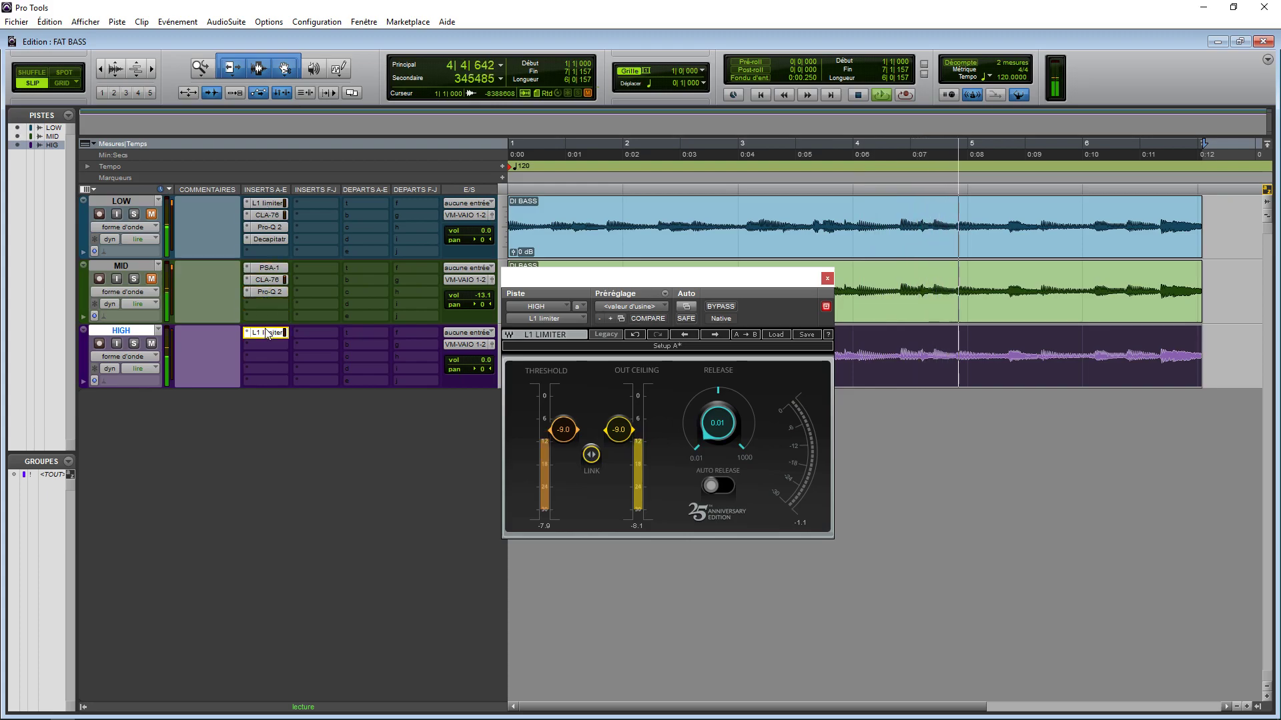
Copy MID's CLA-76 to HIGH's second insert, then add FabFilter Pro-Q 2 as the third plug-in with auto gain off
left_click_drag(280, 309, 280, 346)
left_click(828, 279)
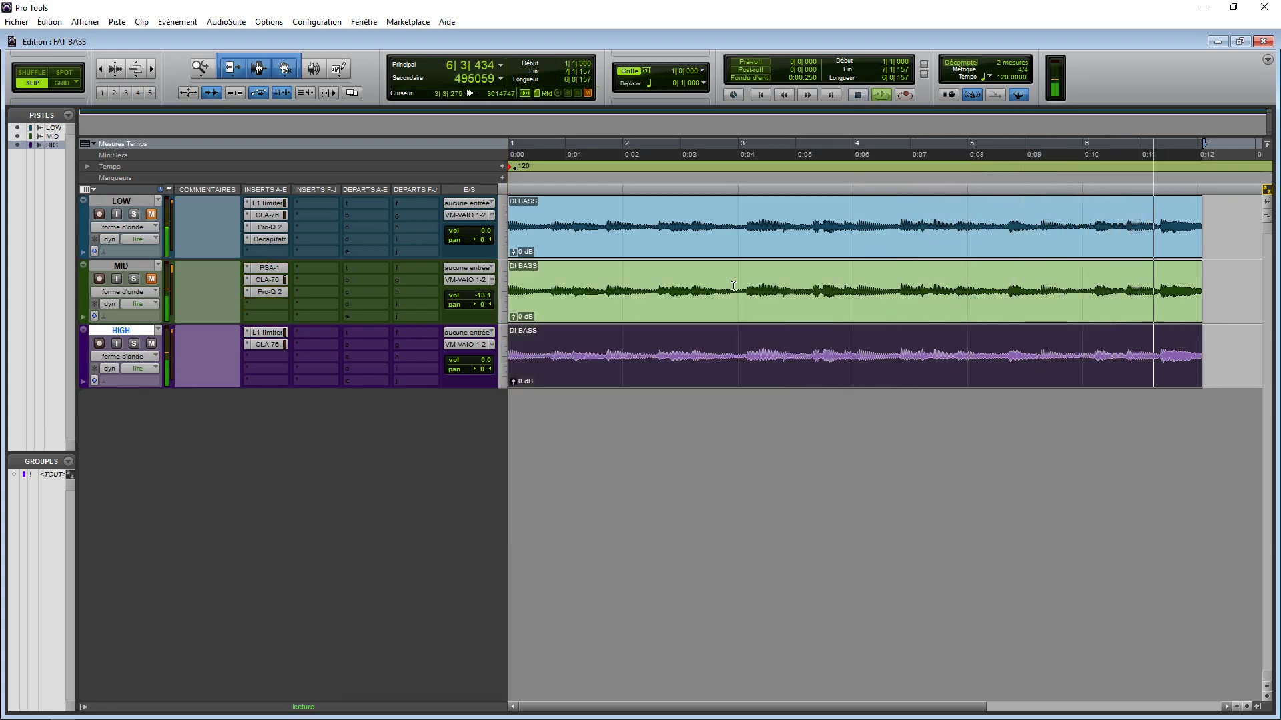
left_click(269, 358)
left_click(313, 395)
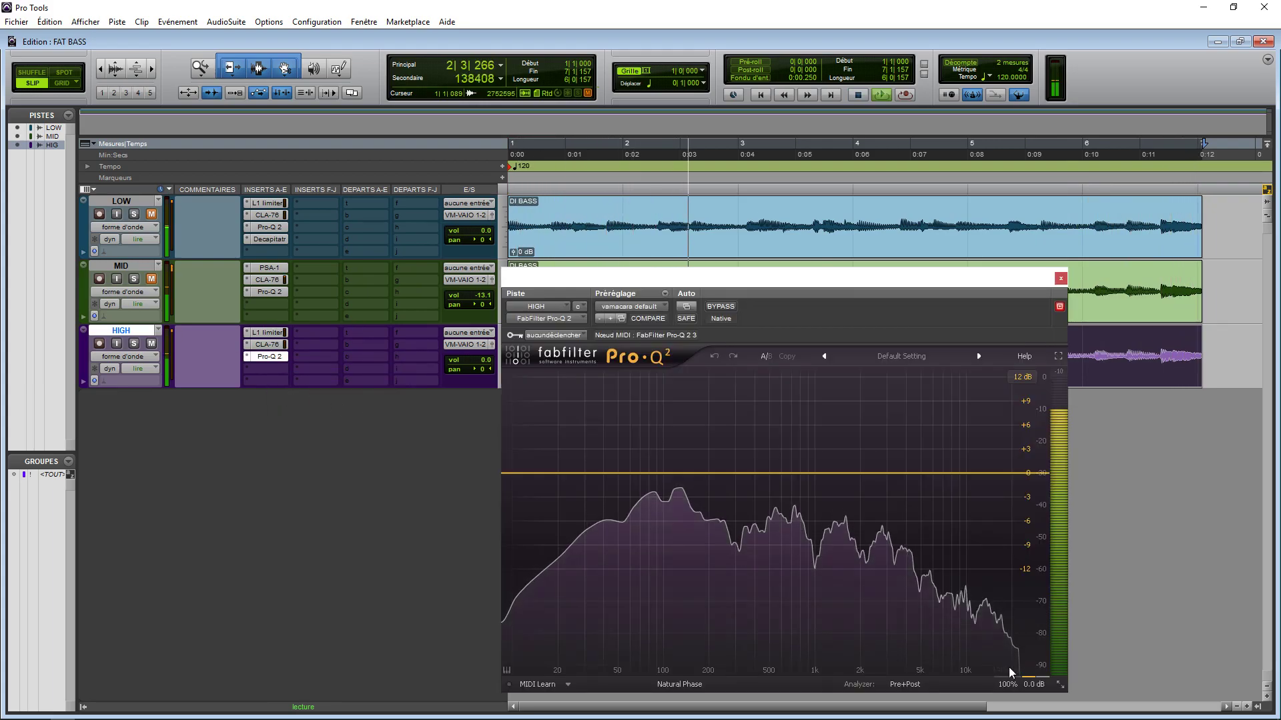
mouse_move(1028, 669)
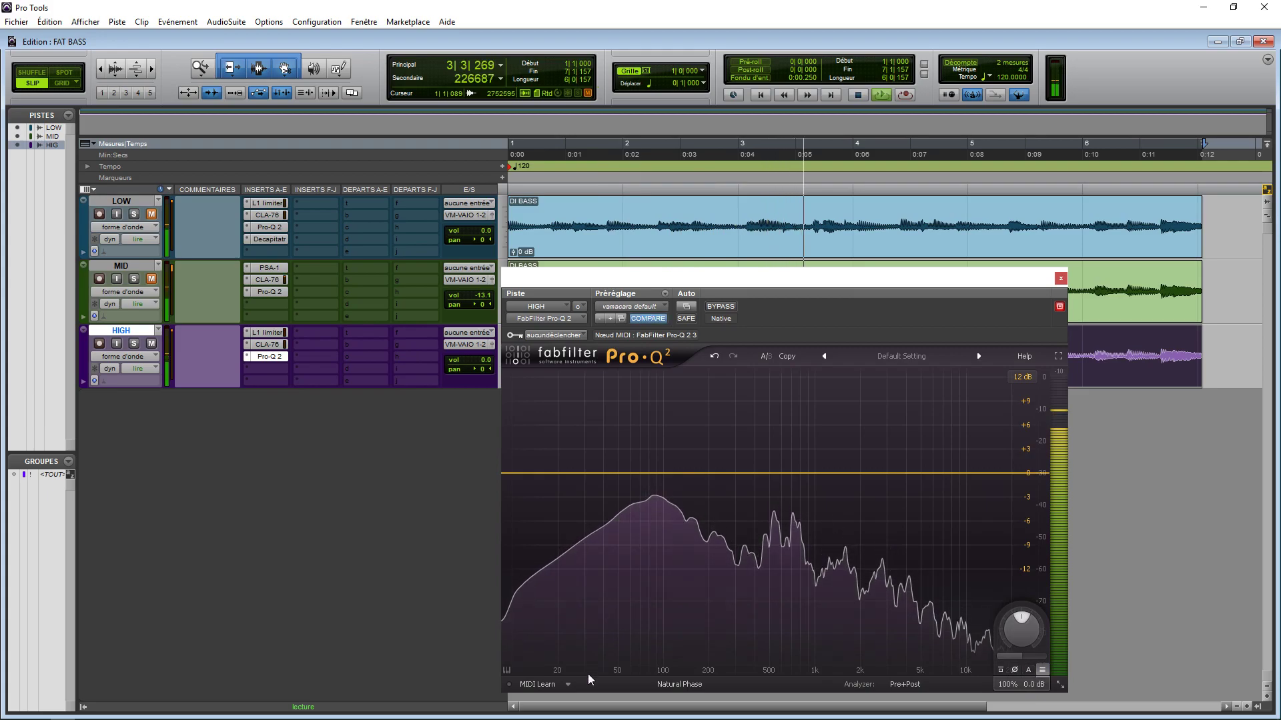
Add a low-cut filter at about 1.7 kHz with a 24 dB/oct slope in HIGH's Pro-Q 2, then close the plug-in window
left_click(530, 473)
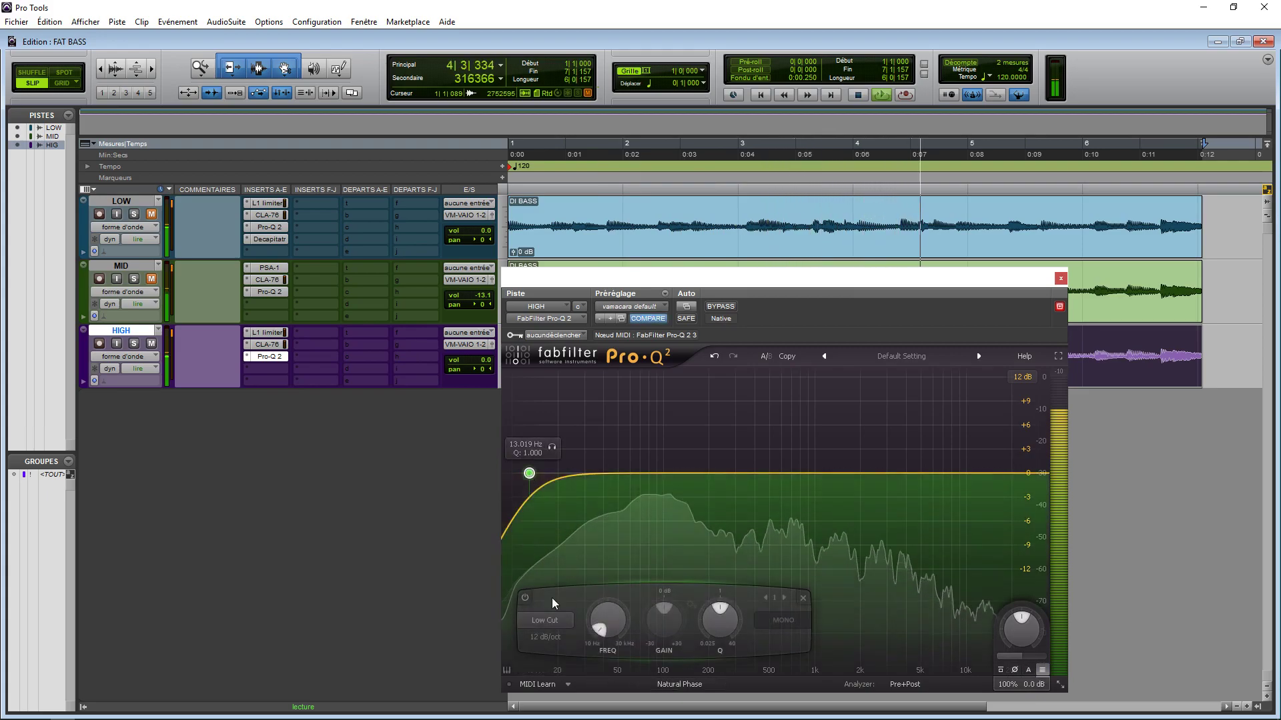
left_click(554, 639)
left_click(557, 565)
left_click_drag(609, 614, 622, 518)
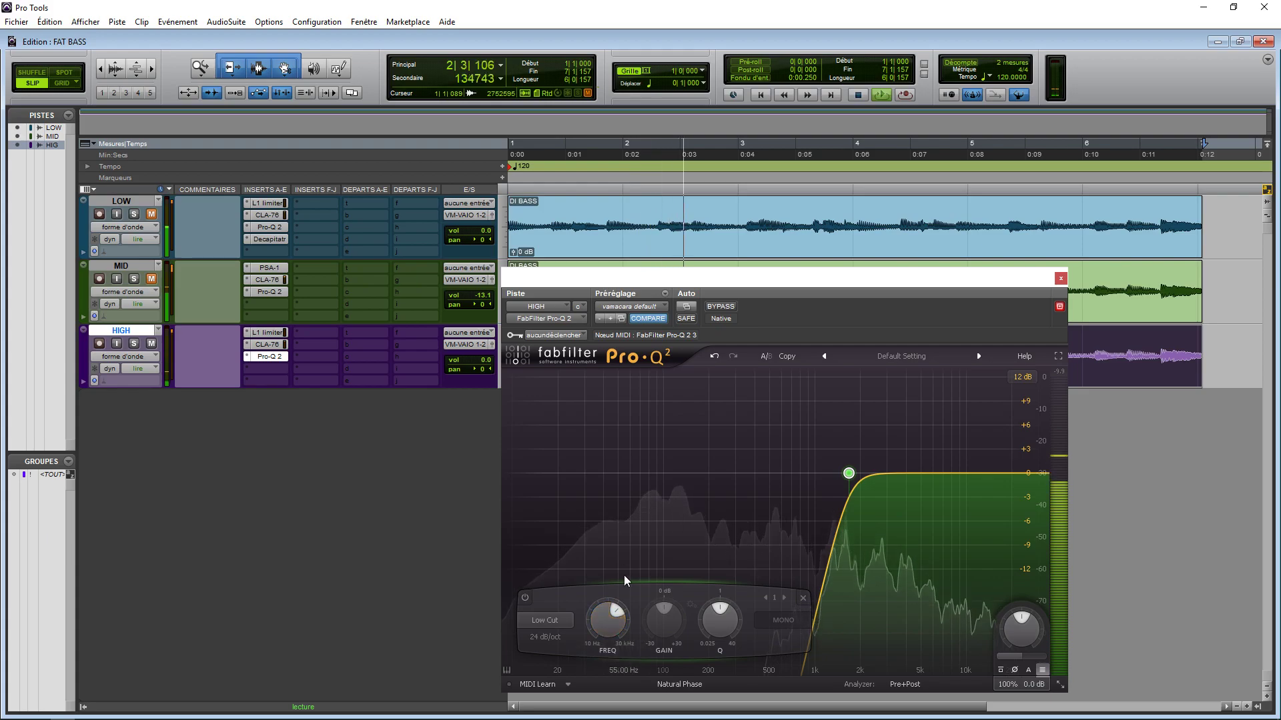
left_click(1060, 278)
Insert Decapitator as HIGH's fourth plug-in, enable Punish and lower the drive, then close its window and stop playback
left_click(267, 367)
type("pro")
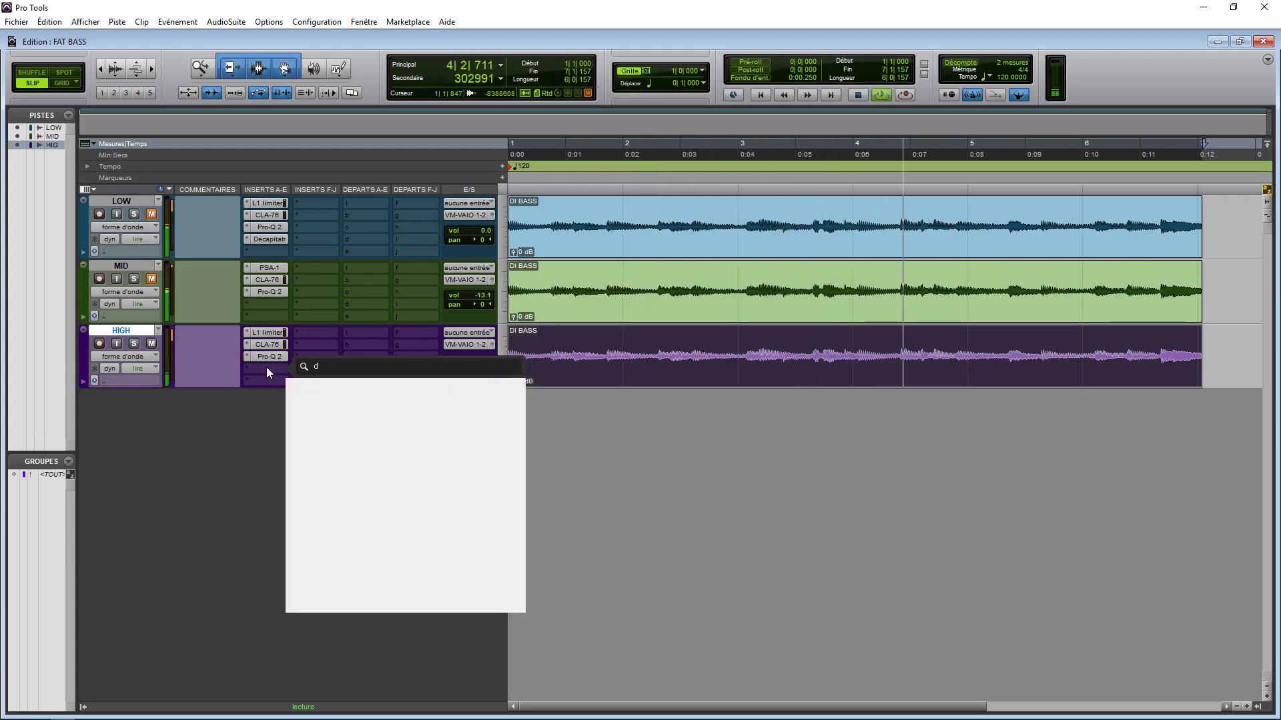
key("Escape")
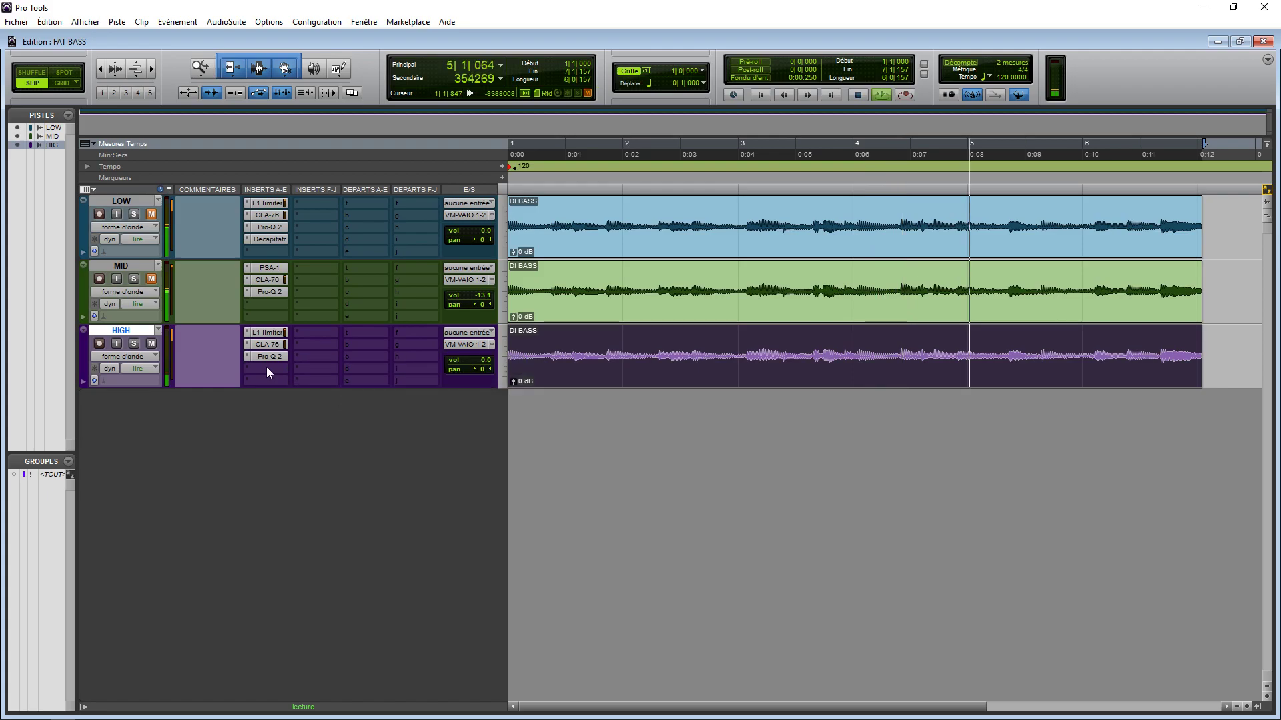
left_click(267, 367)
left_click_drag(586, 431, 582, 398)
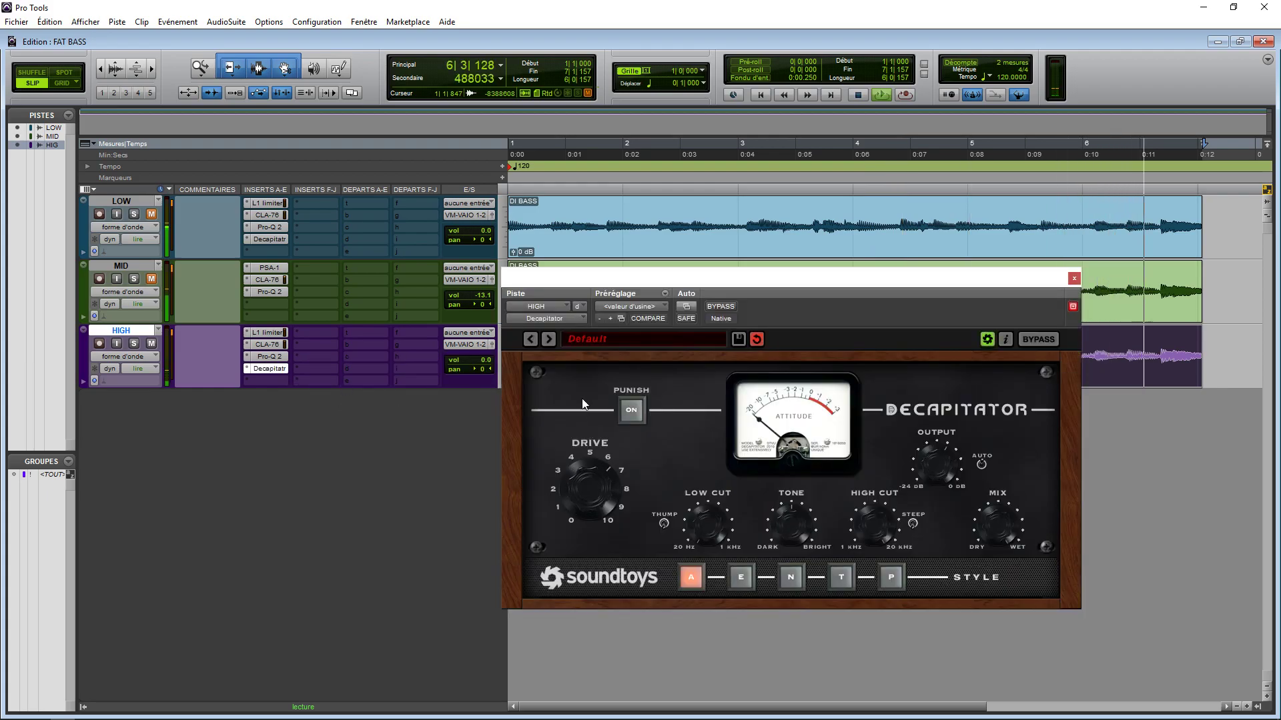
left_click(632, 410)
left_click_drag(593, 505, 597, 537)
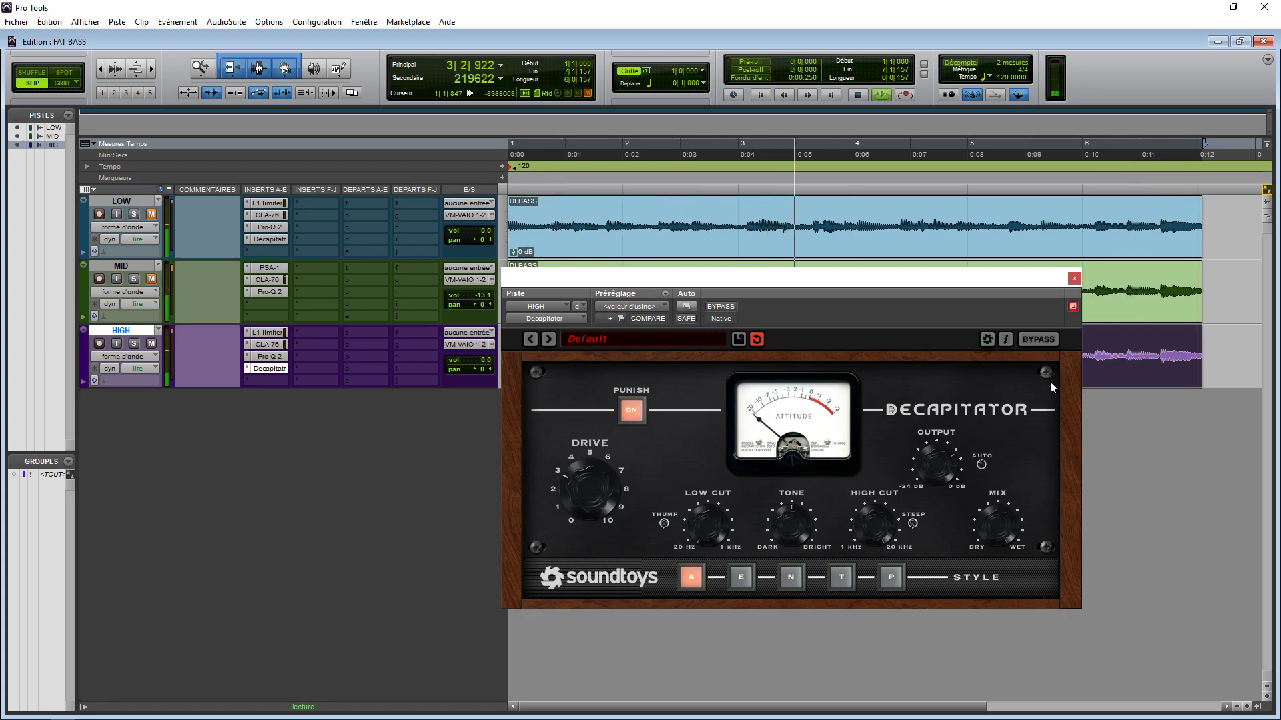
left_click(1074, 278)
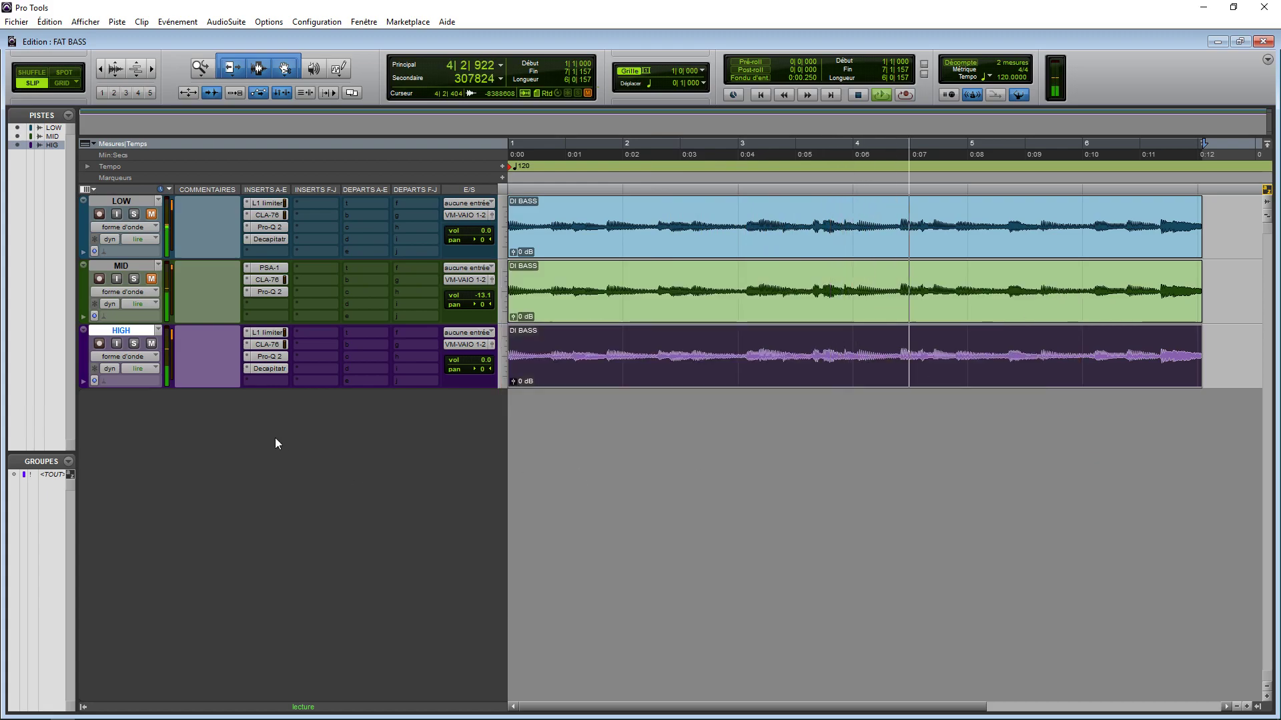
key("space")
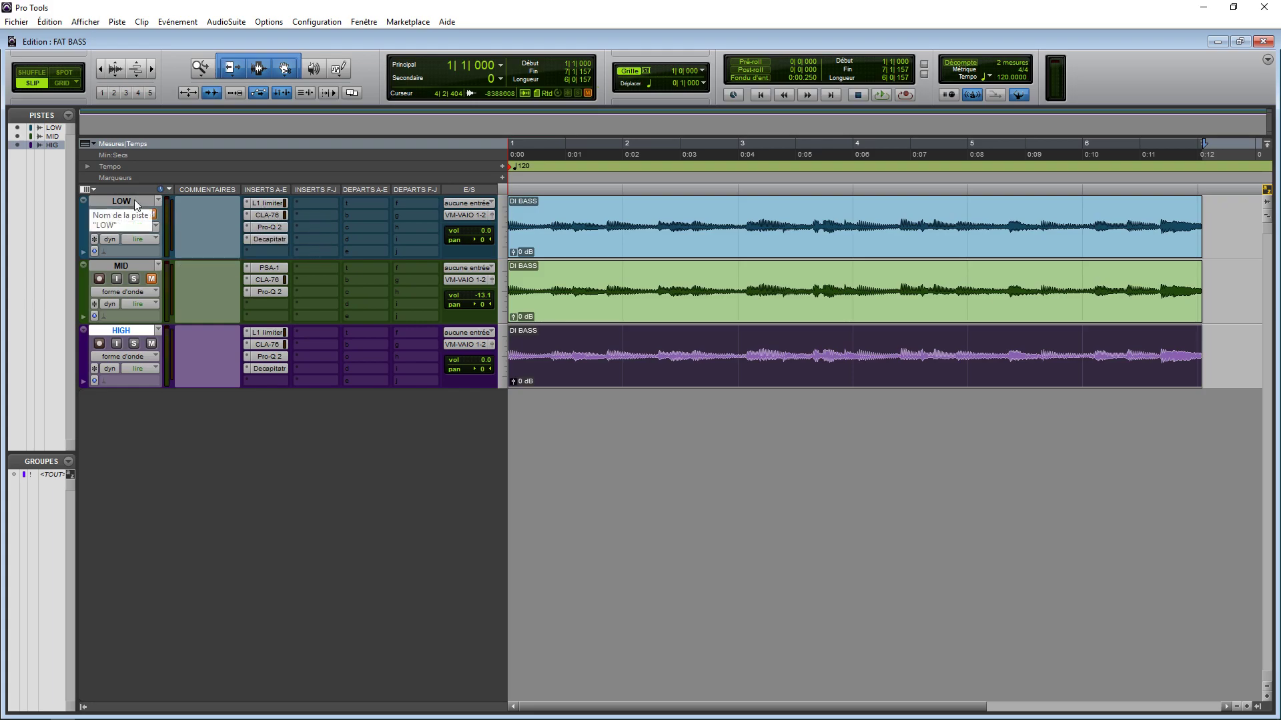
Review MID's PSA-1 settings, then HIGH's Pro-Q 2 and Decapitator settings, closing each plug-in window
left_click(553, 252)
left_click(543, 371)
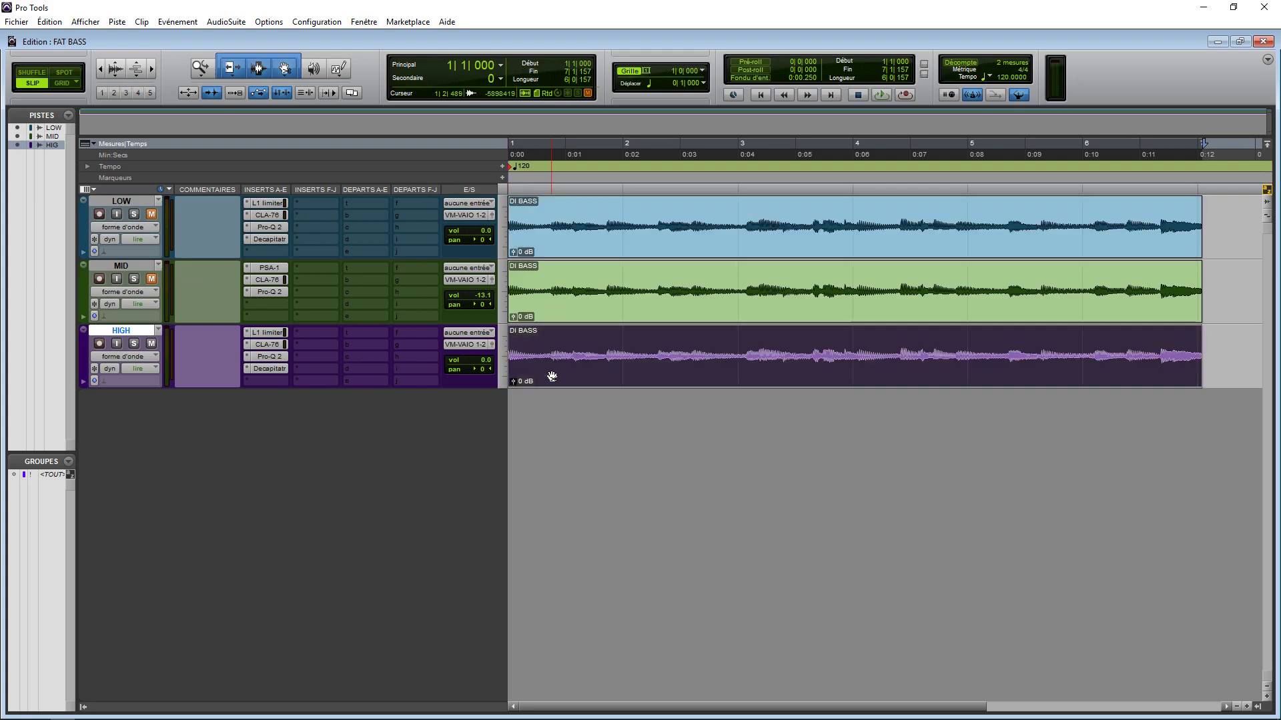
left_click(534, 254)
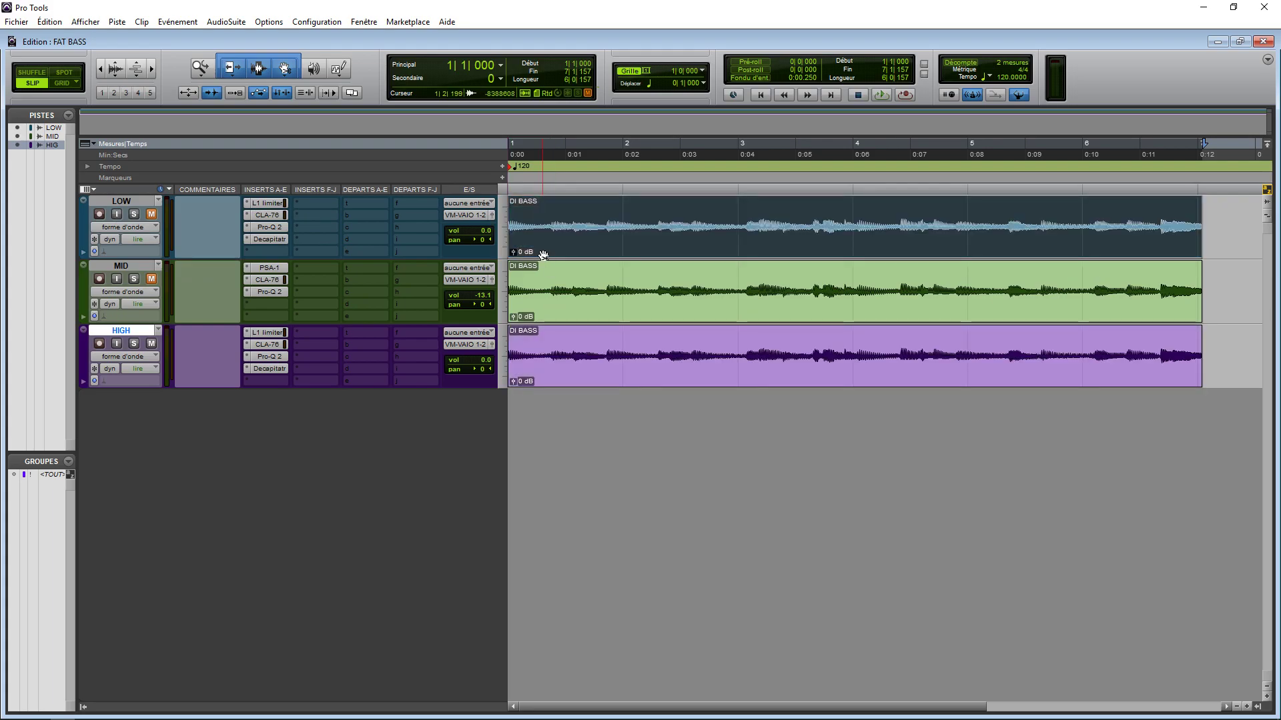
left_click(271, 266)
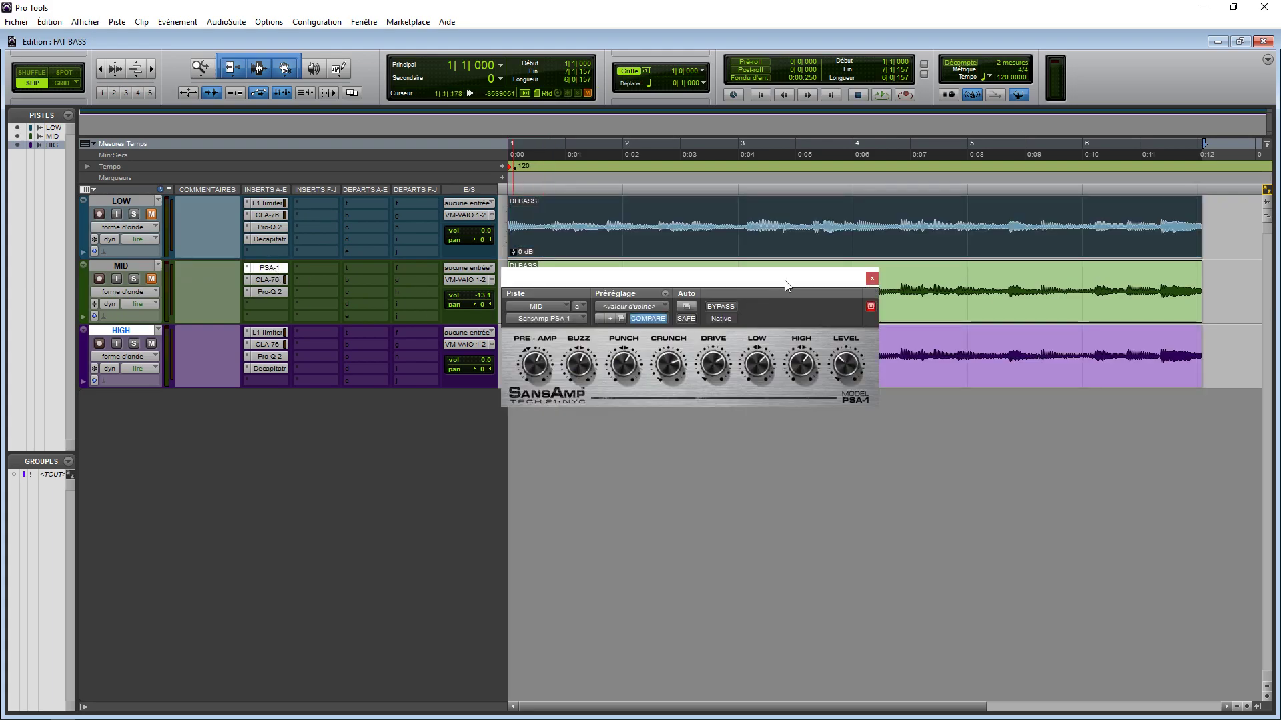
left_click(871, 279)
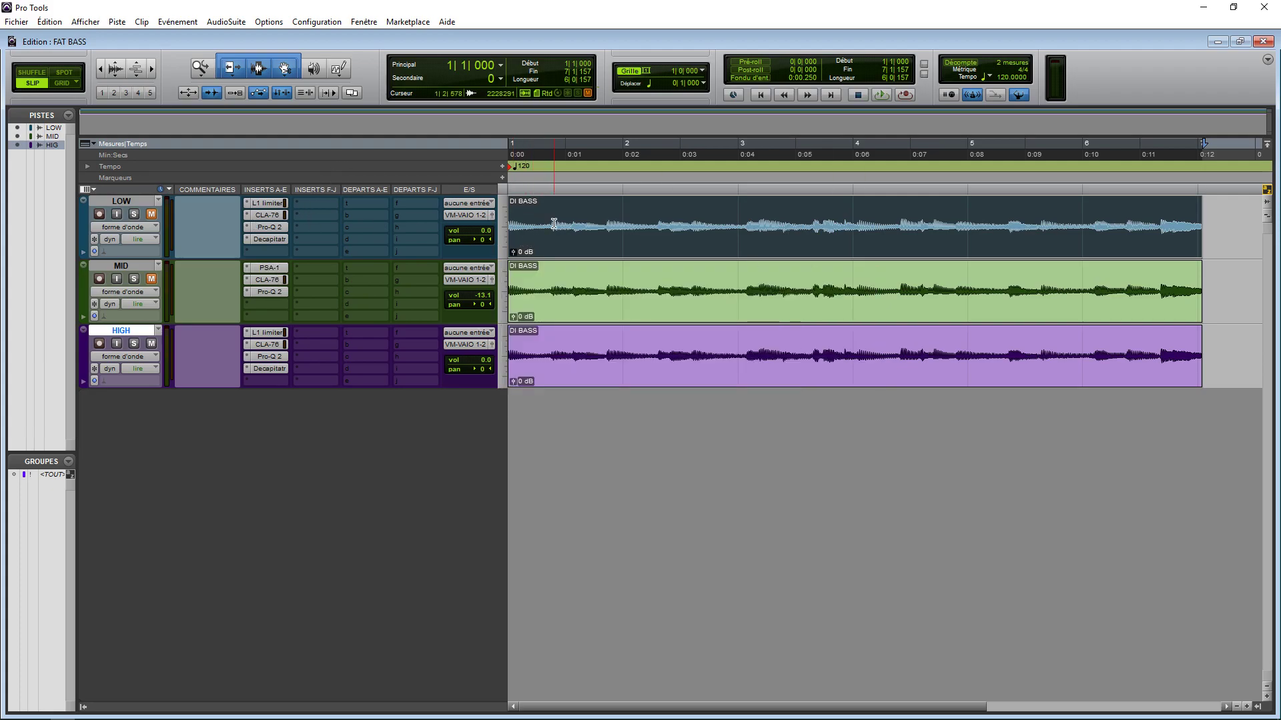
left_click(556, 361)
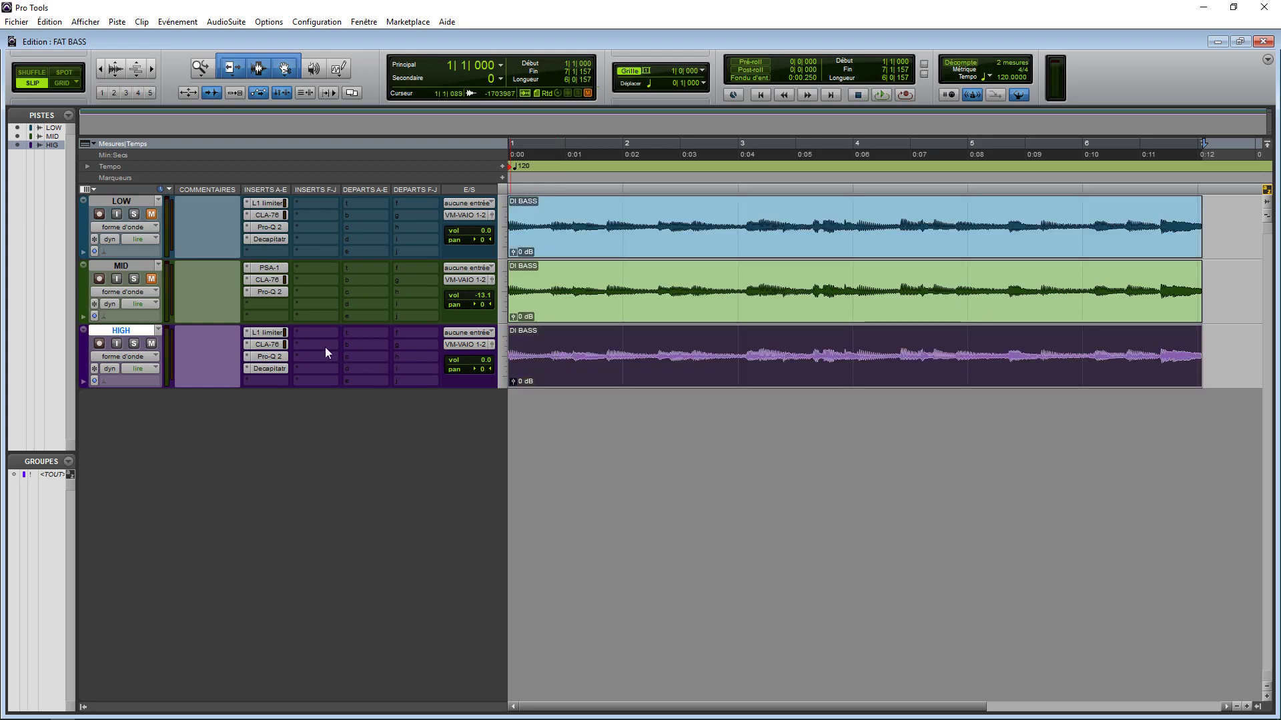
left_click(272, 358)
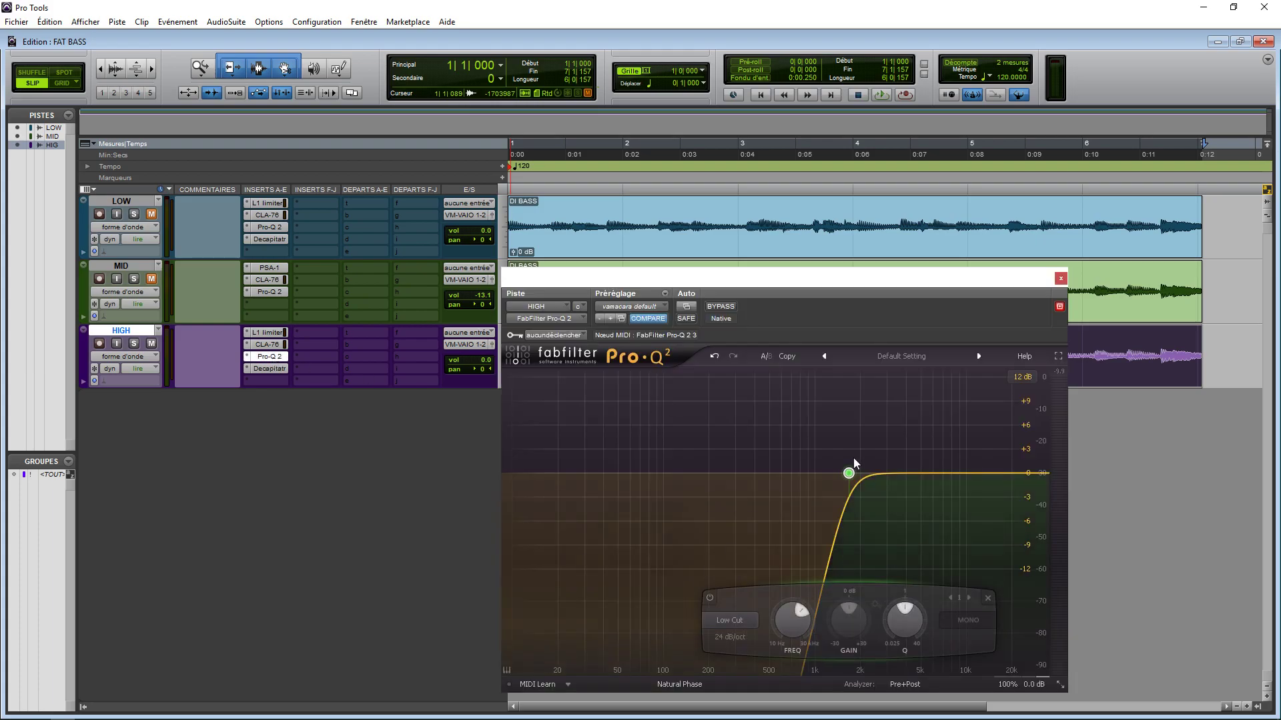
left_click(1059, 279)
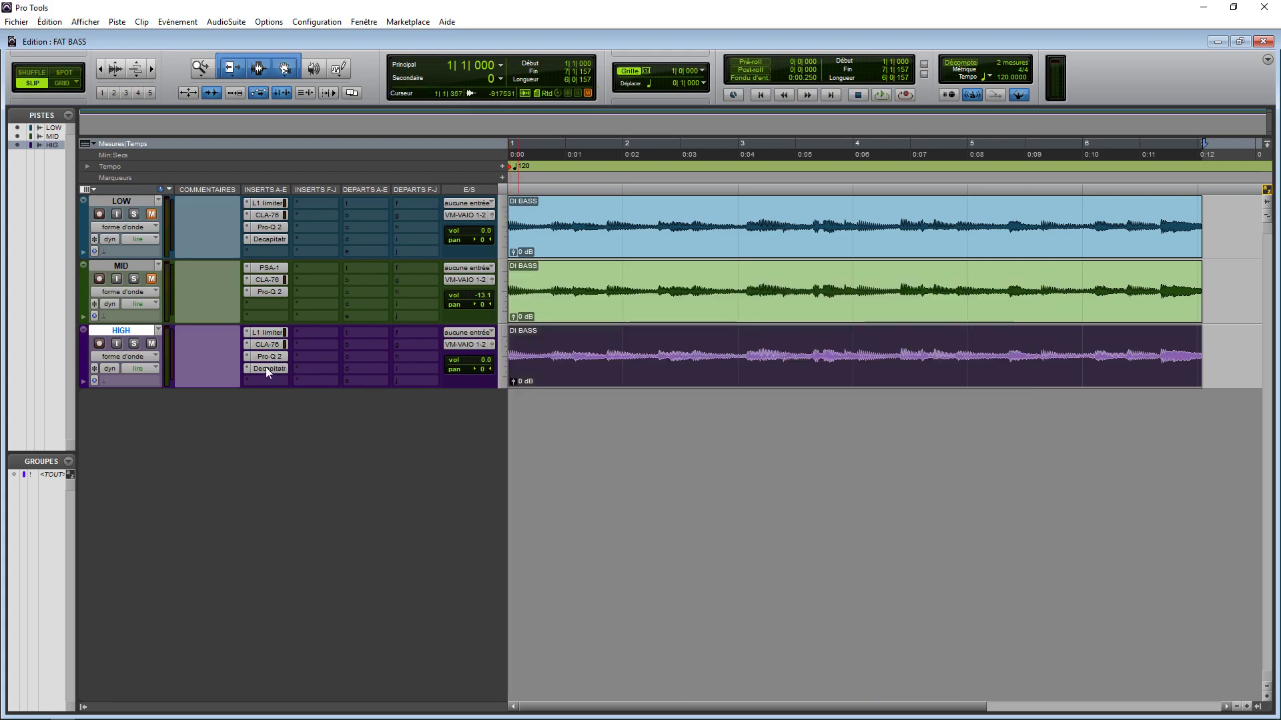
left_click(267, 369)
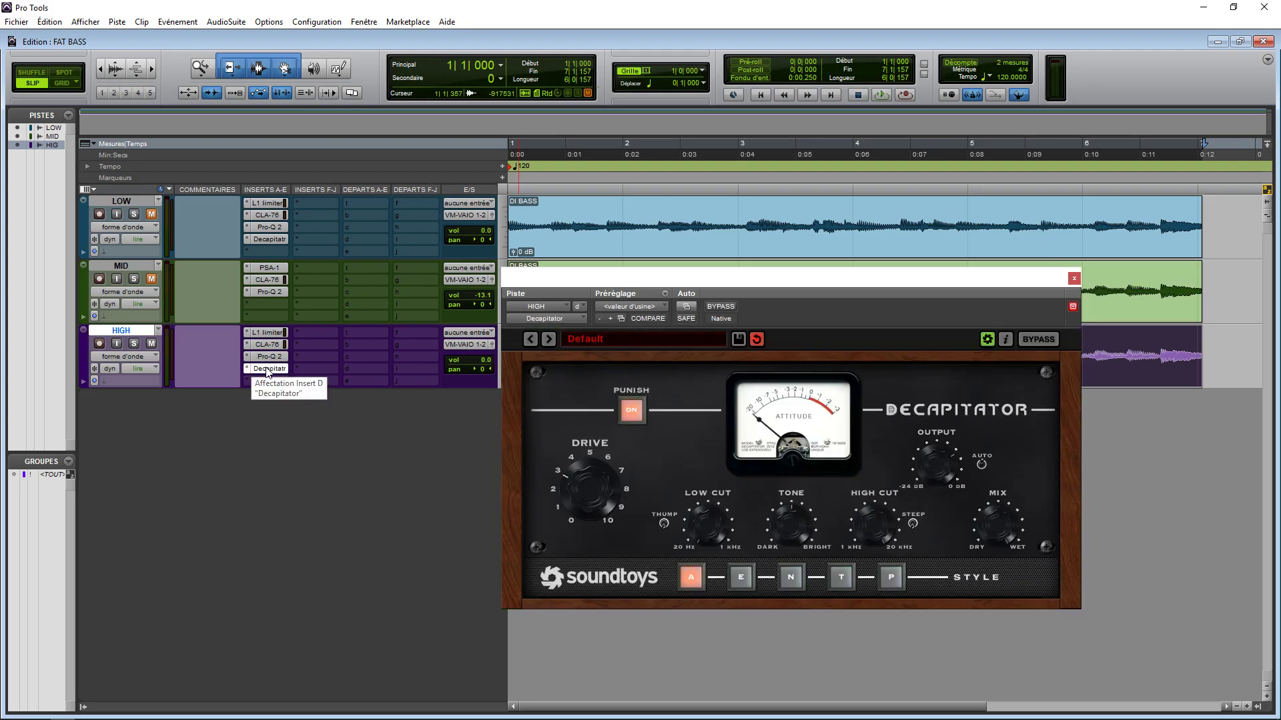
left_click(1074, 280)
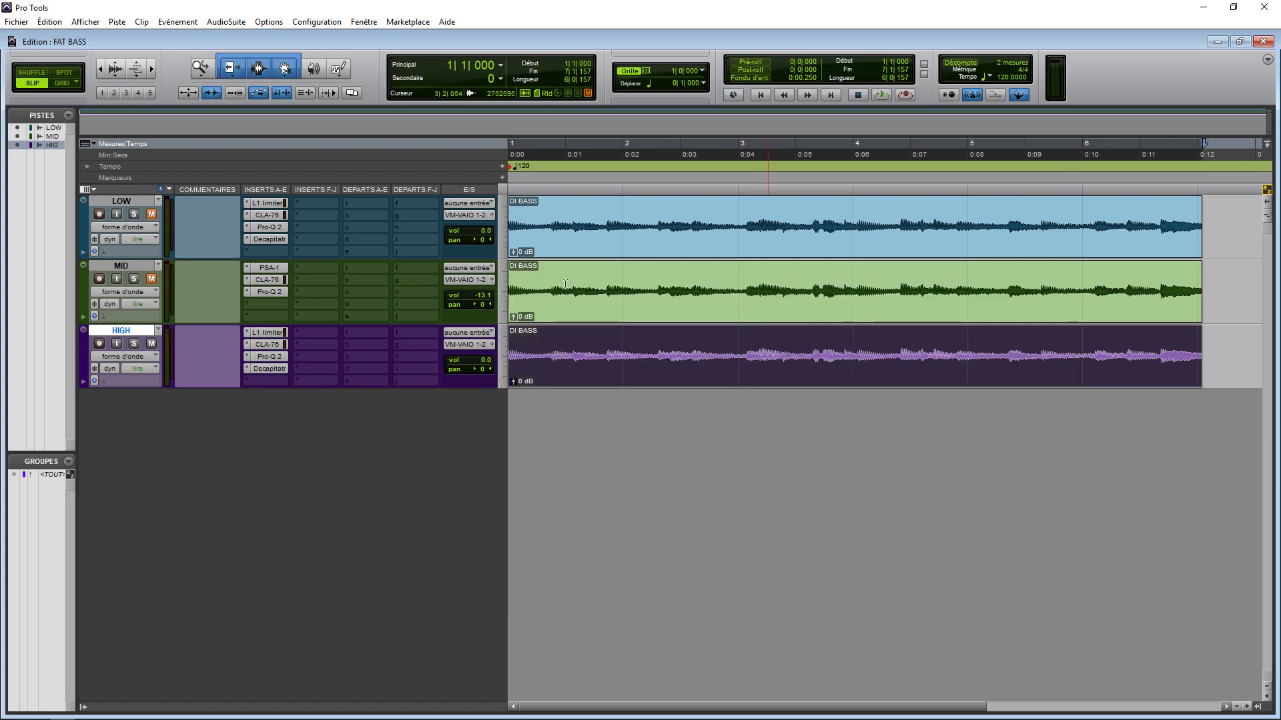
Unmute MID and LOW, and play all three tracks together from the beginning
left_click(152, 281)
left_click(153, 214)
key("space")
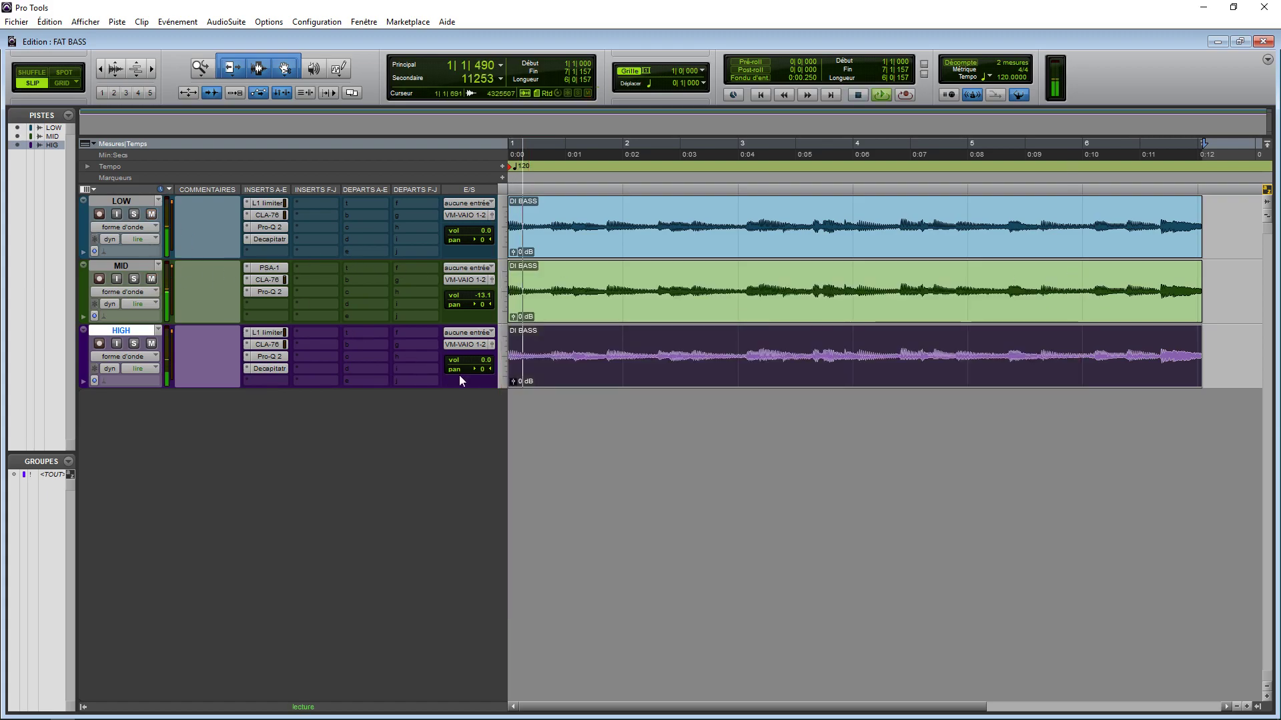
Open HIGH's output fader and toggle phase inversion in its Pro-Q 2 during playback, then close both windows and stop playback
left_click(491, 345)
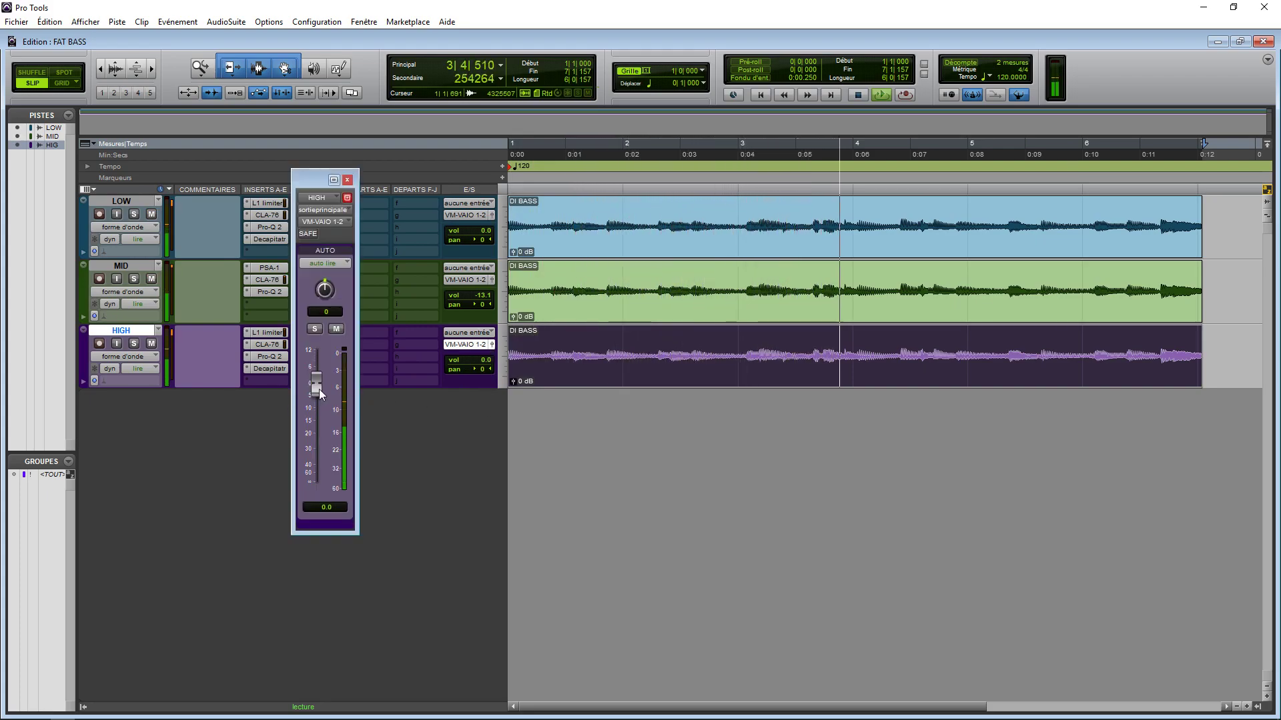
left_click(266, 357)
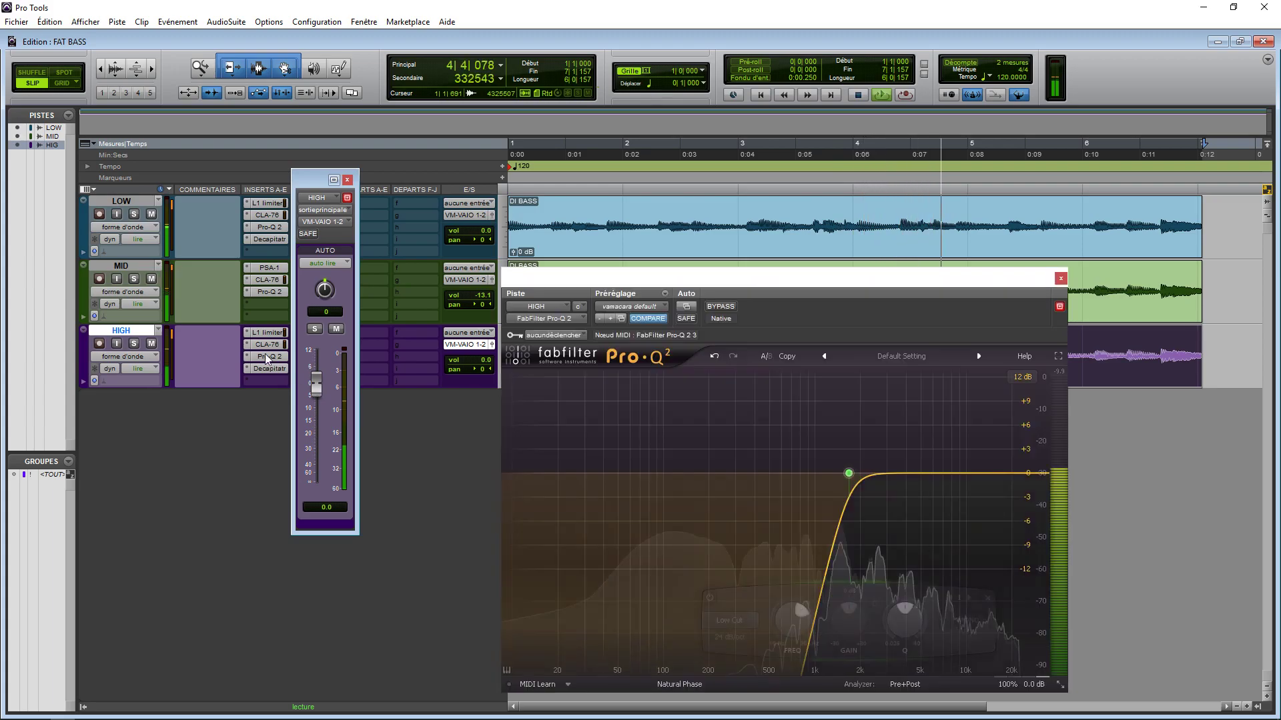
mouse_move(1011, 684)
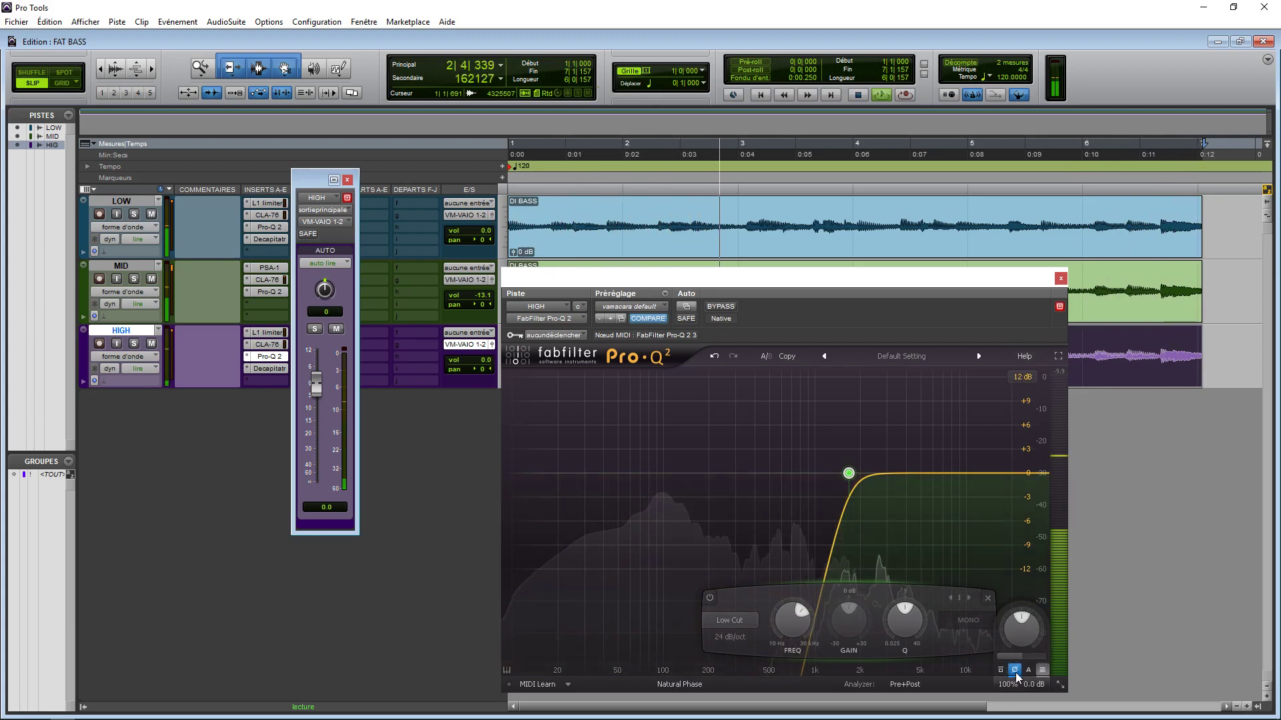
left_click(1061, 278)
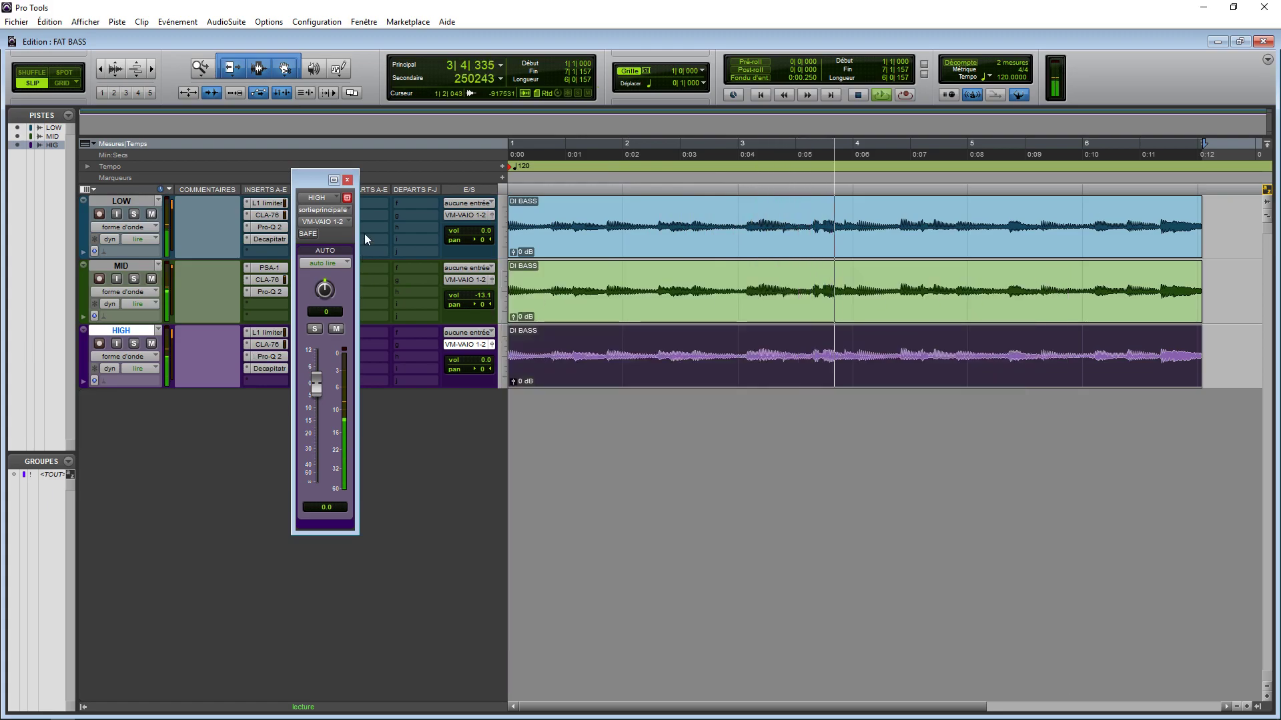
left_click(348, 180)
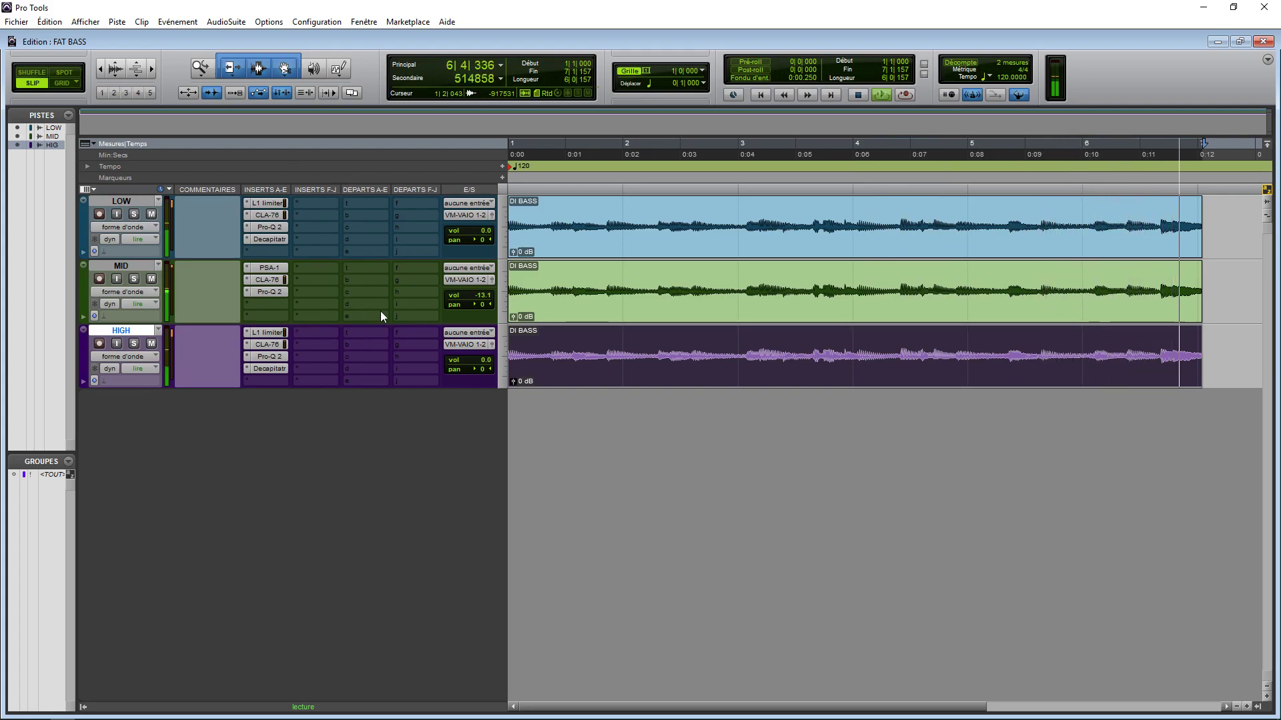
key("space")
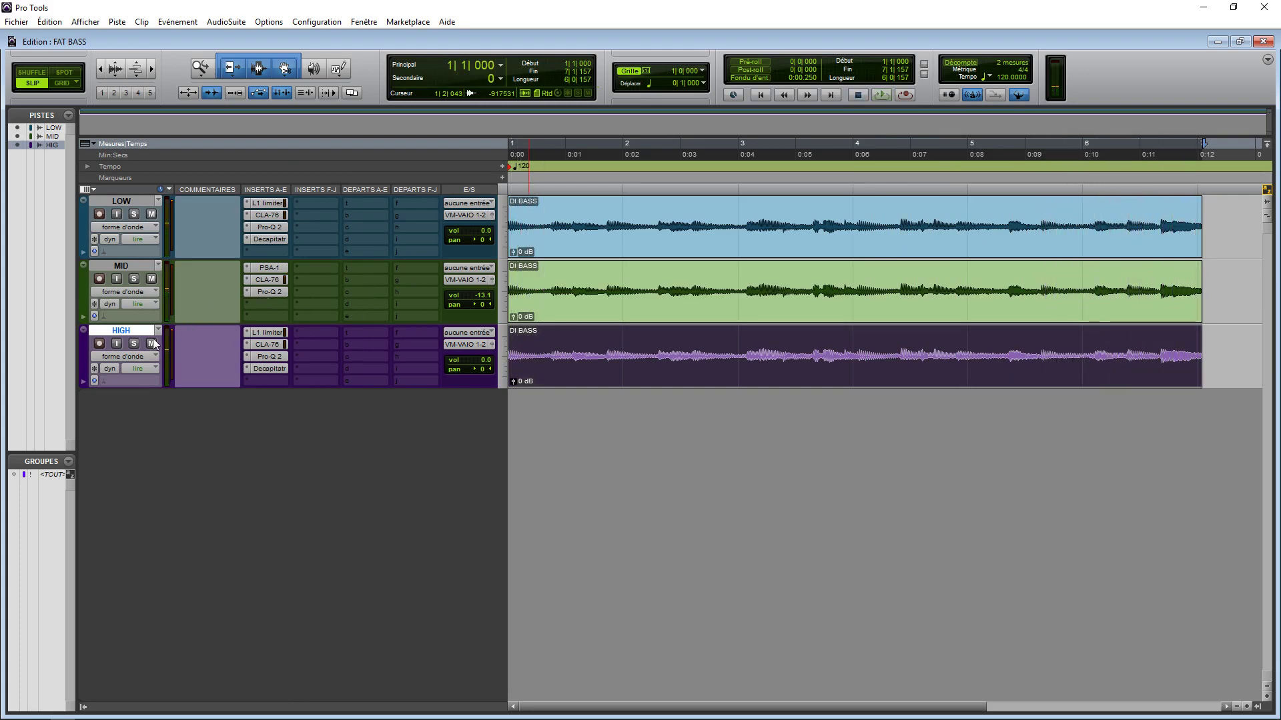
Toggle phase inversion in MID's Pro-Q 2, then close the plug-in window
left_click(281, 290)
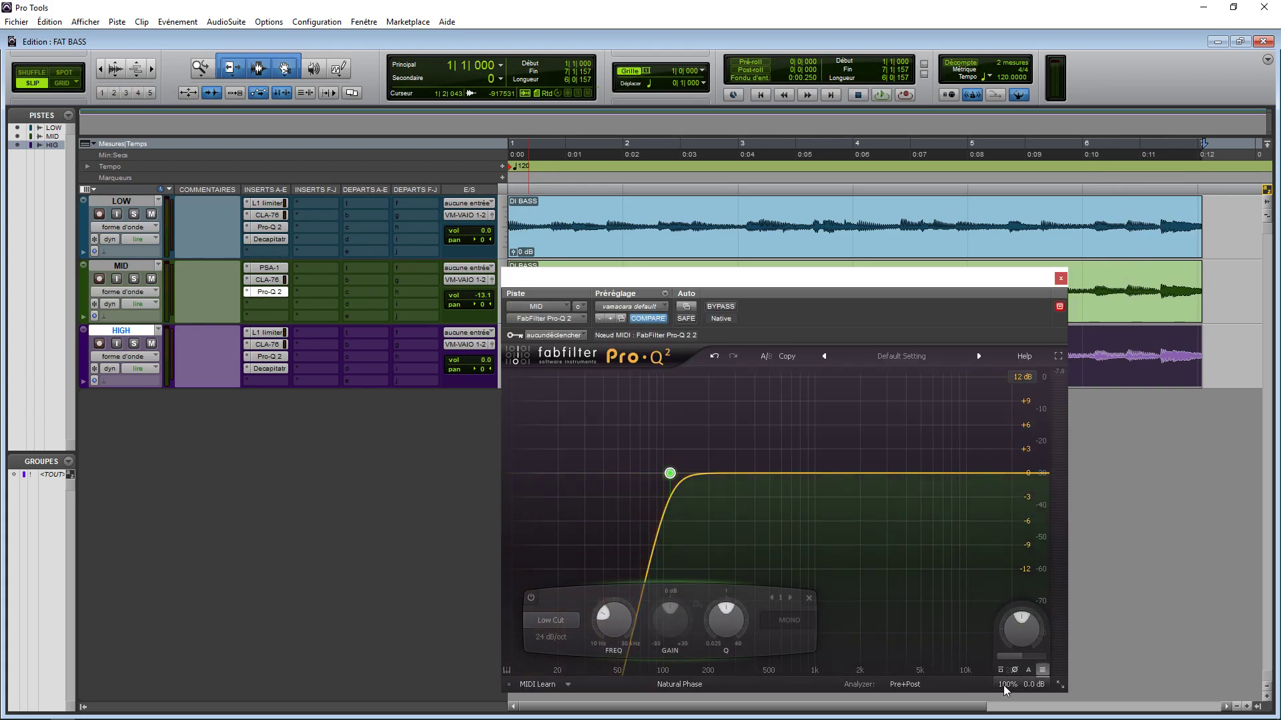
left_click(1014, 669)
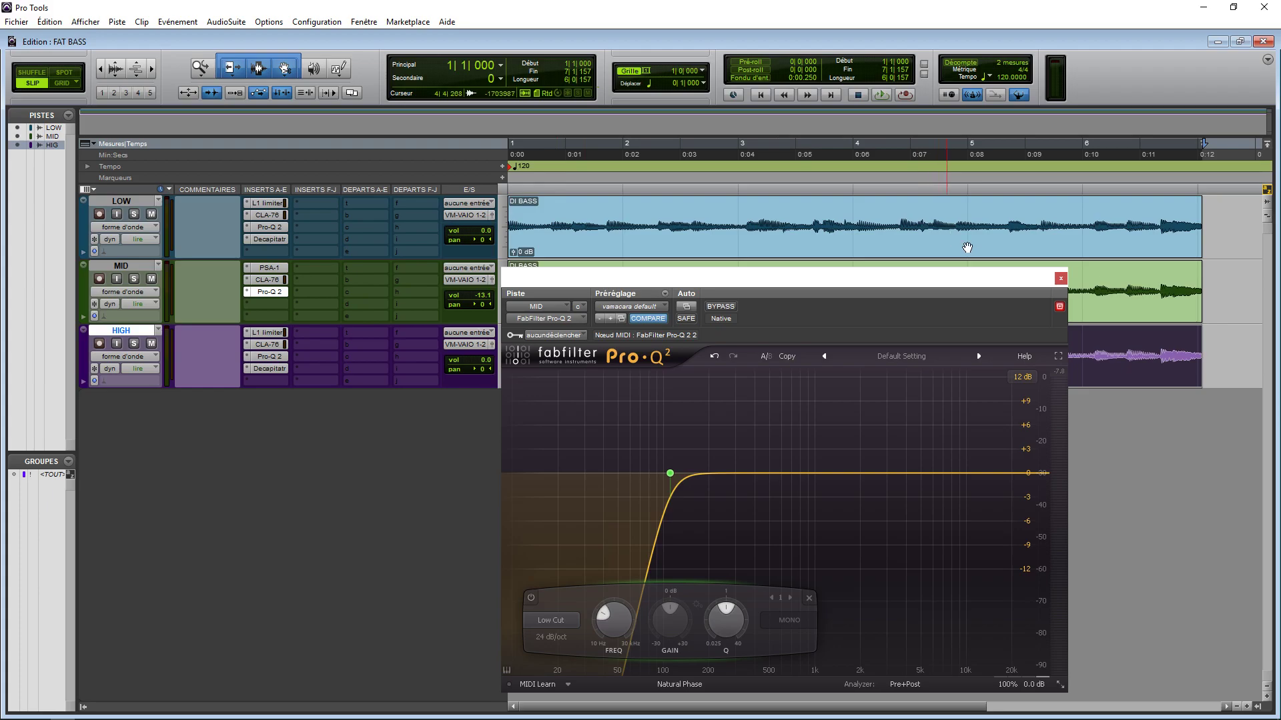
left_click(1061, 278)
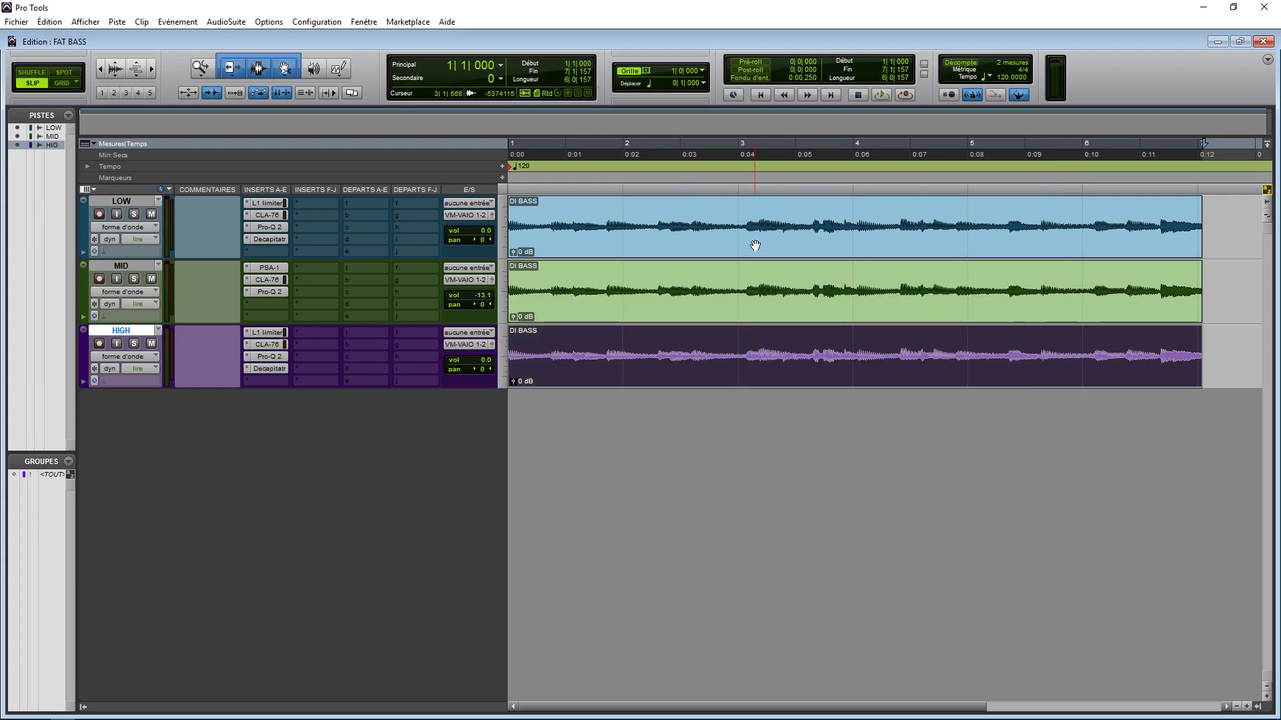
Play the mix briefly, then duplicate LOW once with its playlists, automation, inserts, sends and group assignments, placing the copy after the selected track
key("space")
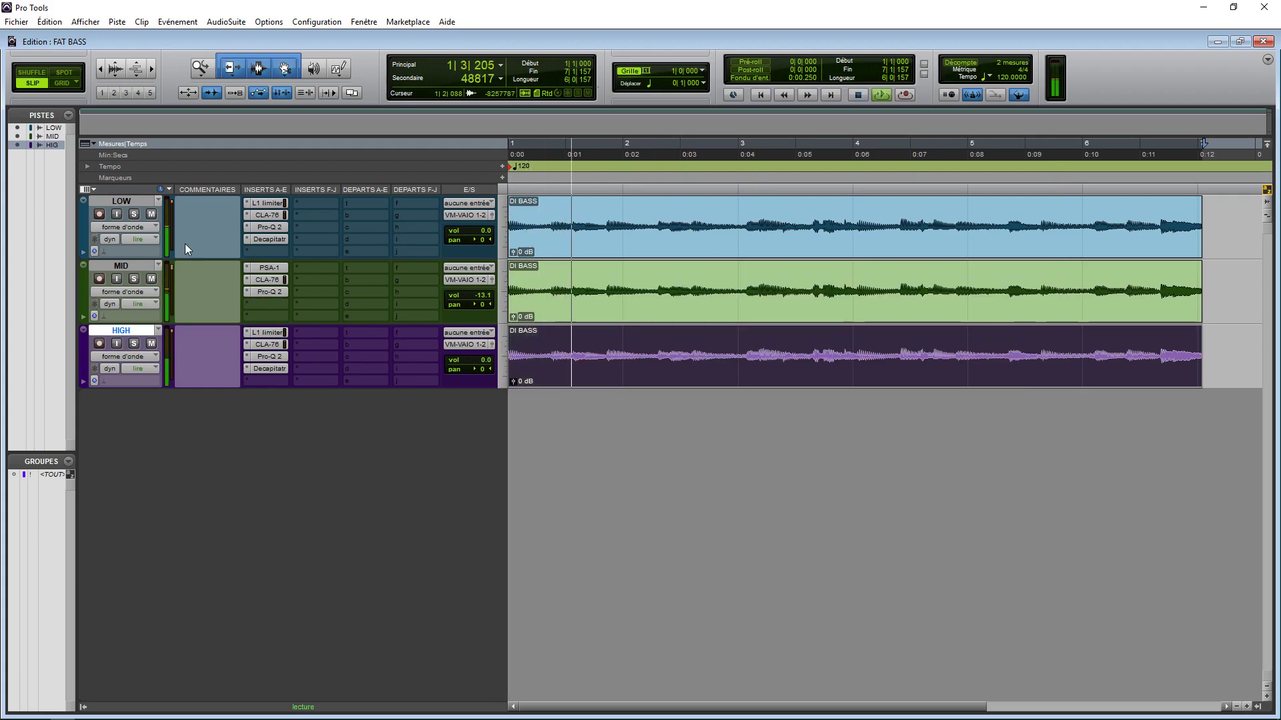
left_click(130, 202)
right_click(129, 202)
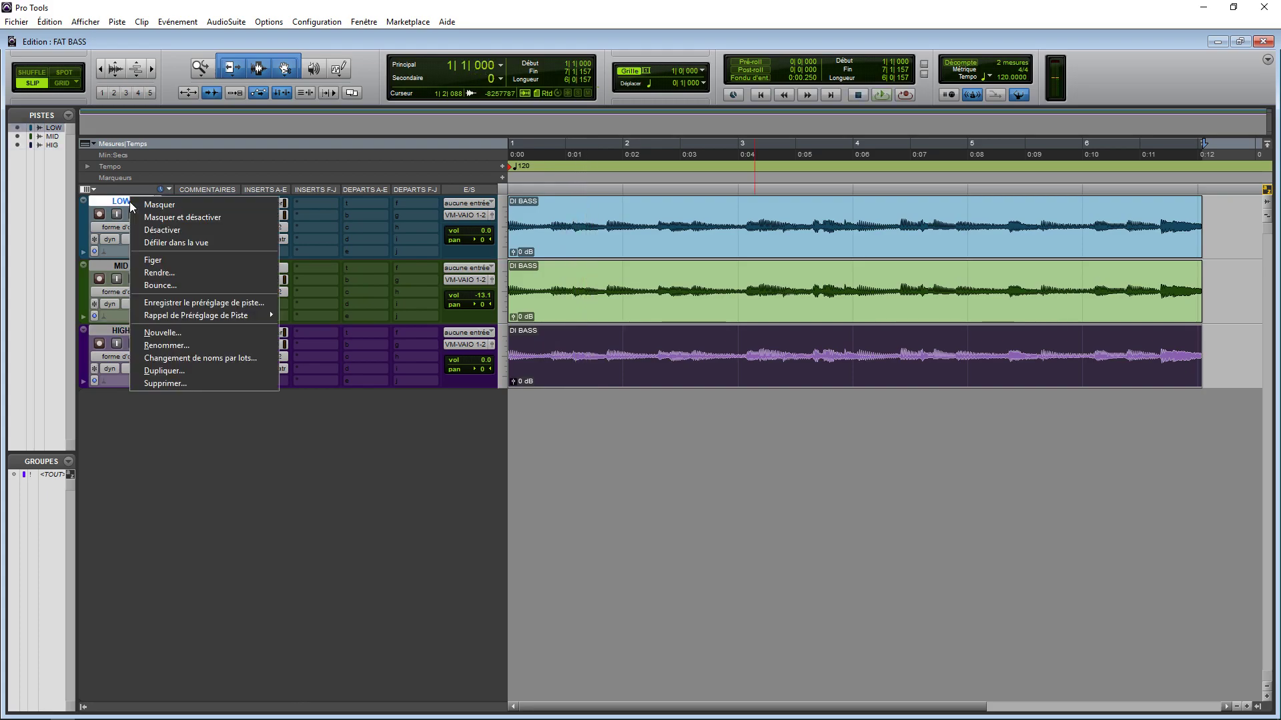
left_click(158, 371)
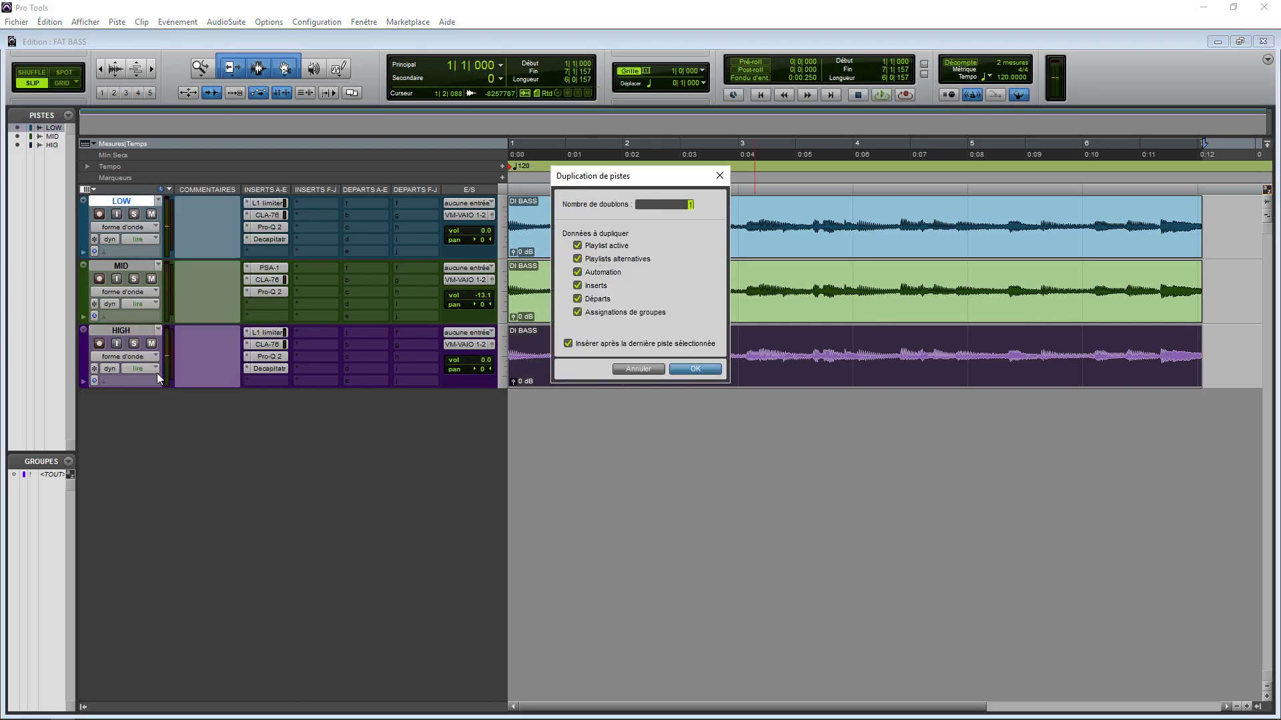
left_click(694, 371)
Remove all four plug-ins from HIGH's inserts: the L1 limiter, CLA-76, Pro-Q 2 and Decapitator
left_click(247, 401)
left_click(256, 401)
left_click(249, 415)
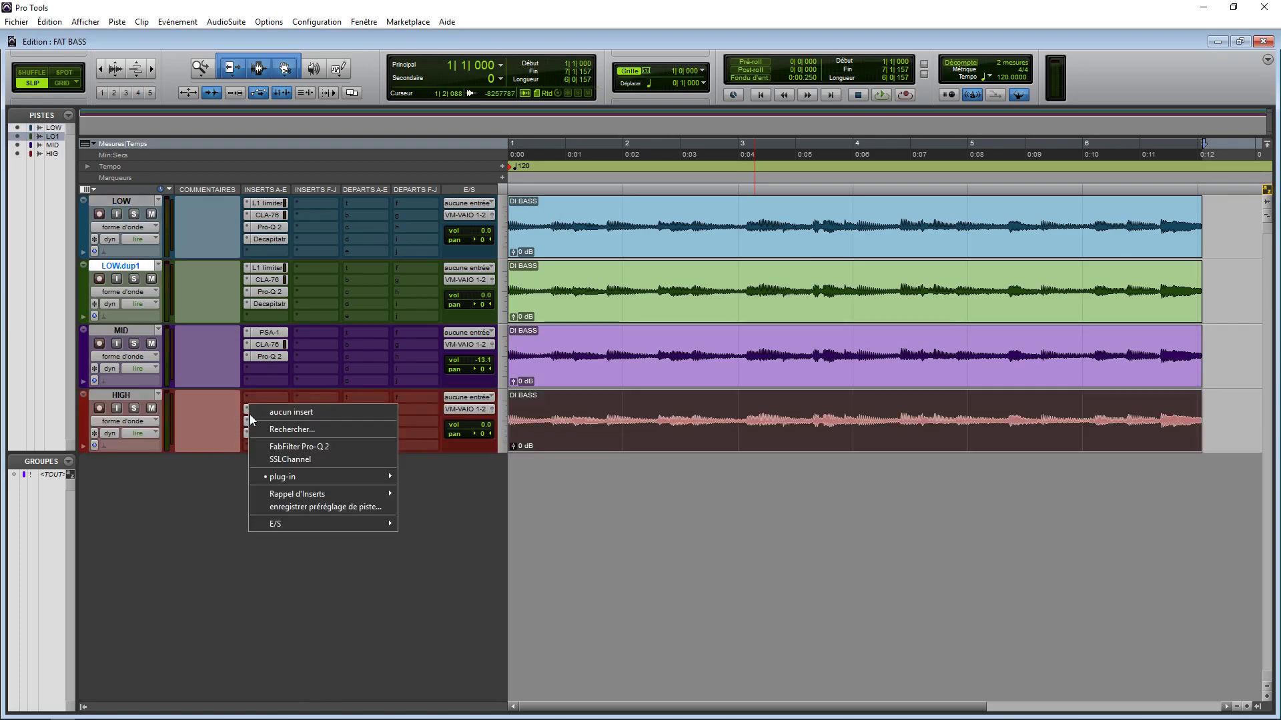
left_click(266, 414)
left_click(256, 423)
left_click(256, 425)
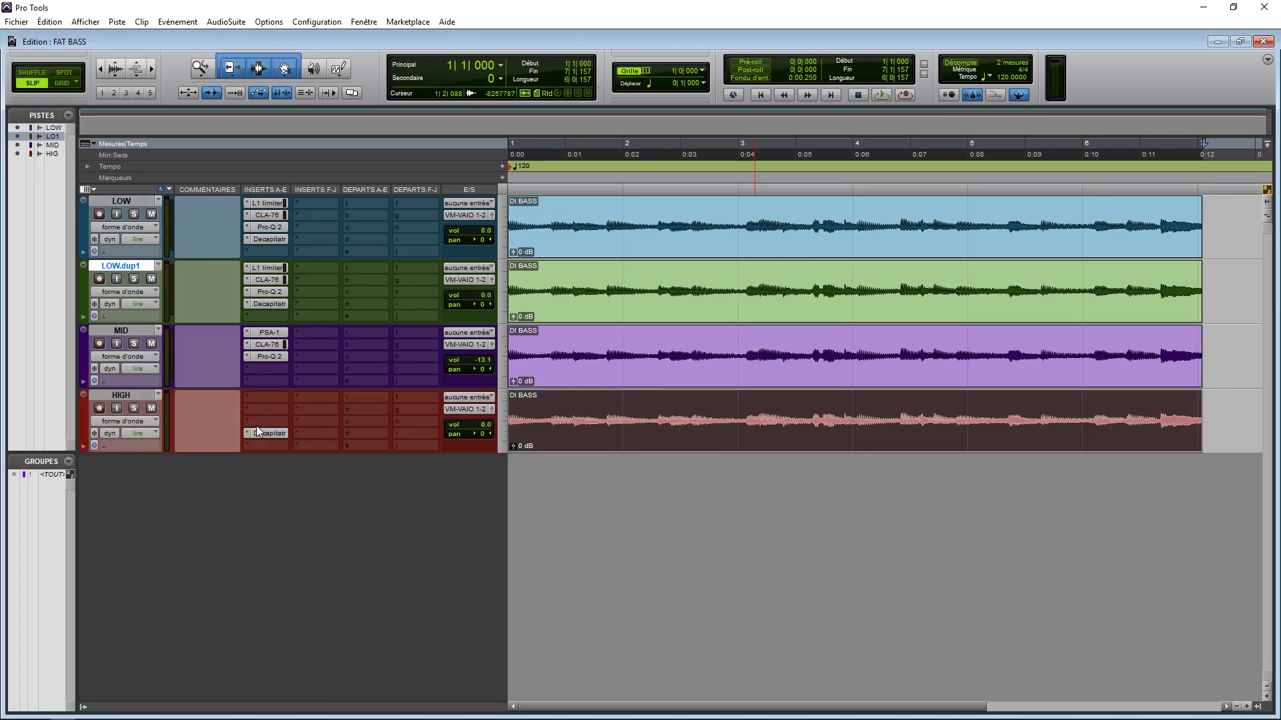
left_click(248, 434)
left_click(259, 432)
Select the tracks from LOW through MID, solo HIGH, and play its unprocessed DI bass from the beginning
left_click(137, 331)
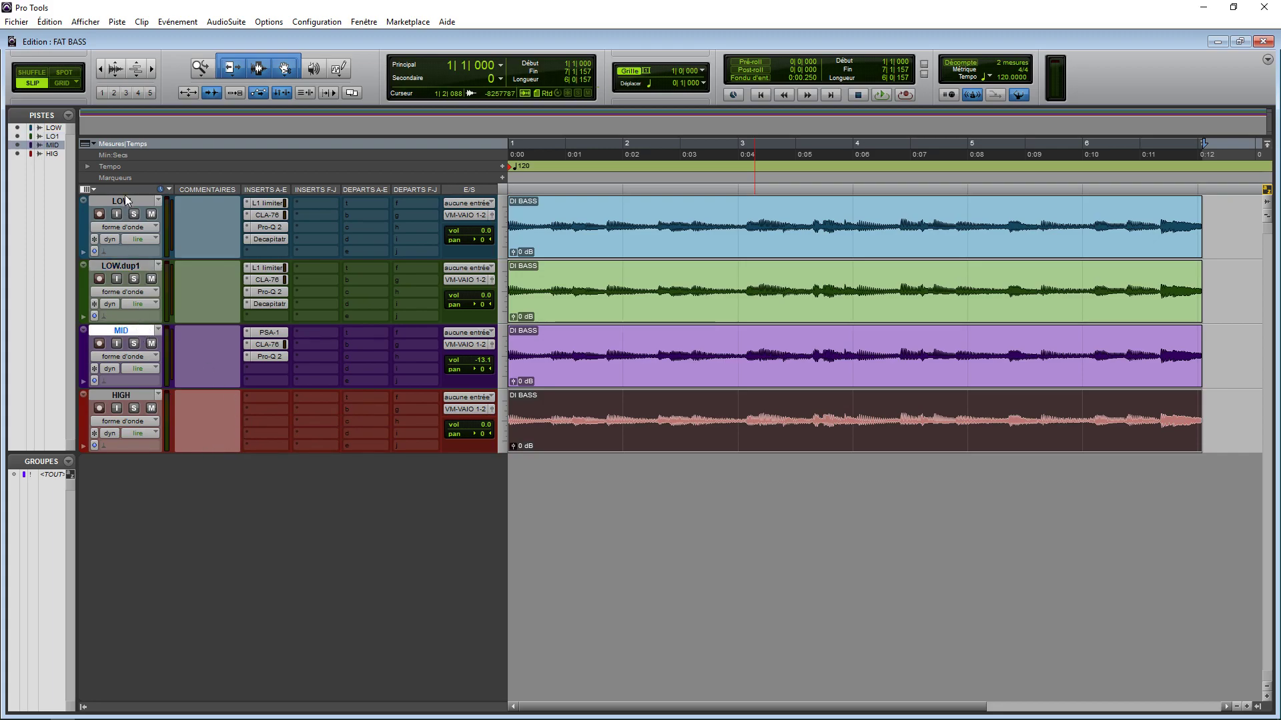
left_click(126, 200, "shift")
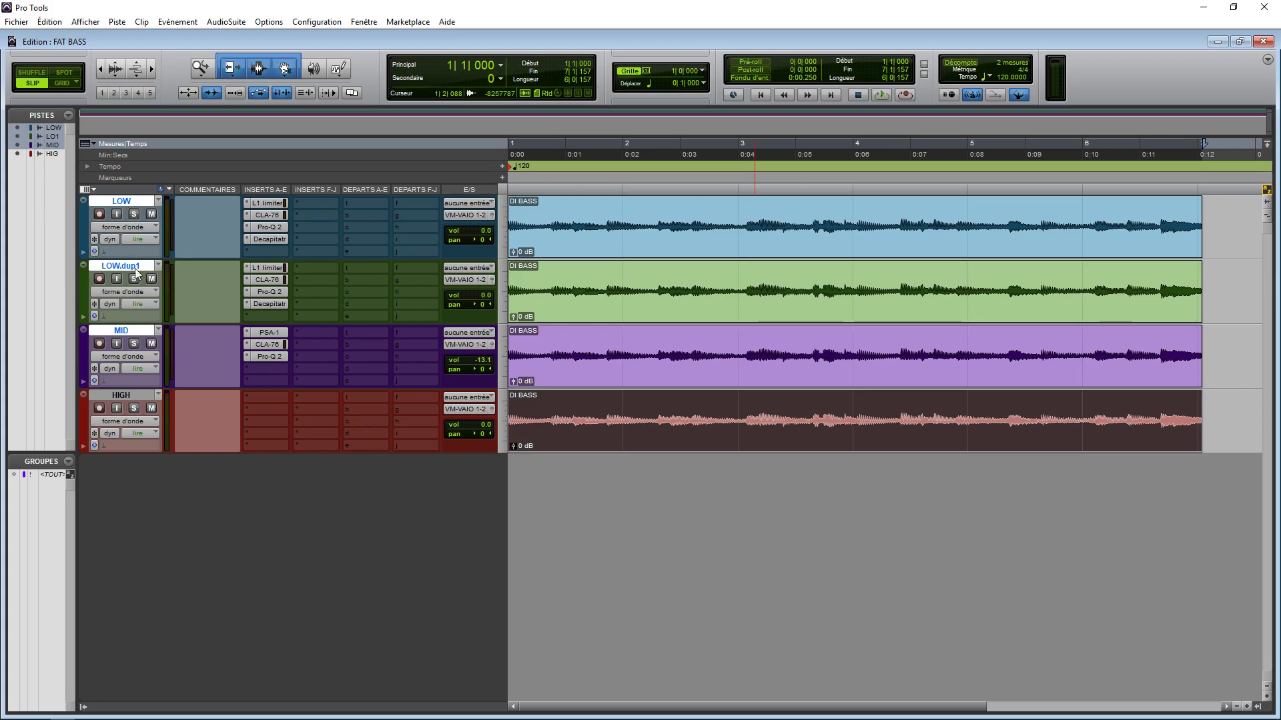
key("space")
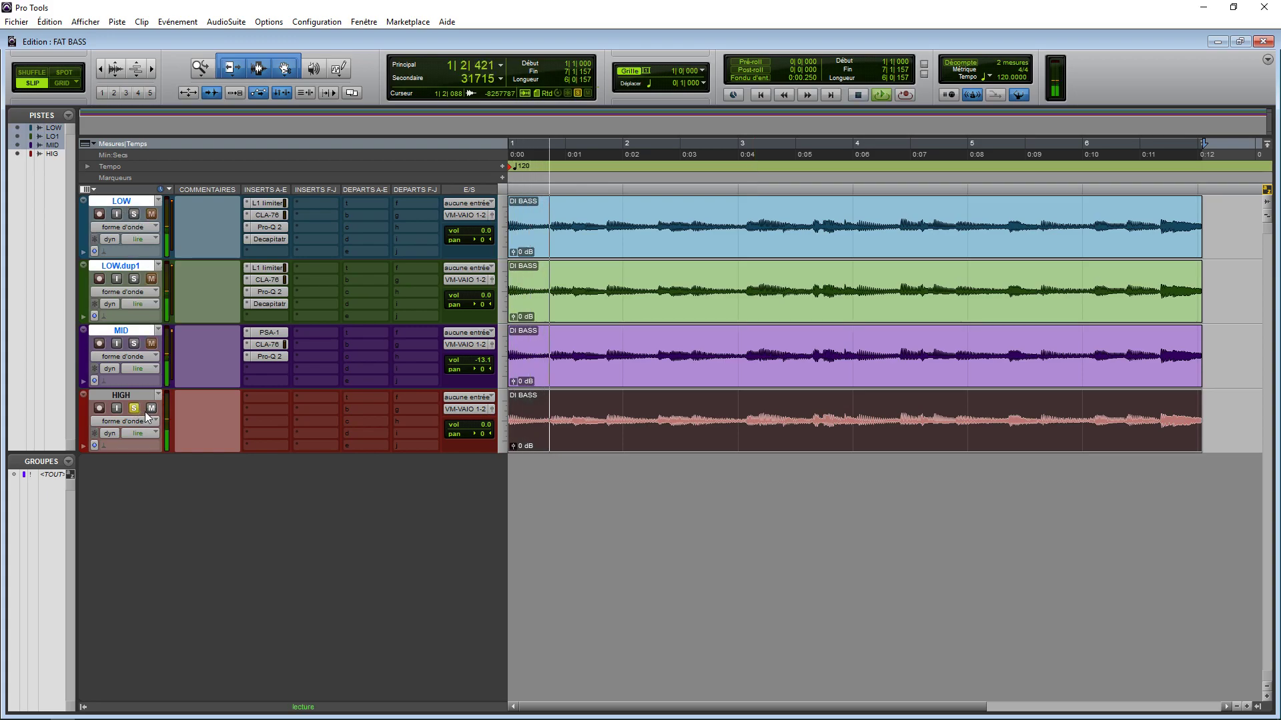
Compare the unprocessed DI on HIGH with the mix of the other tracks by playing each from the beginning
key("space")
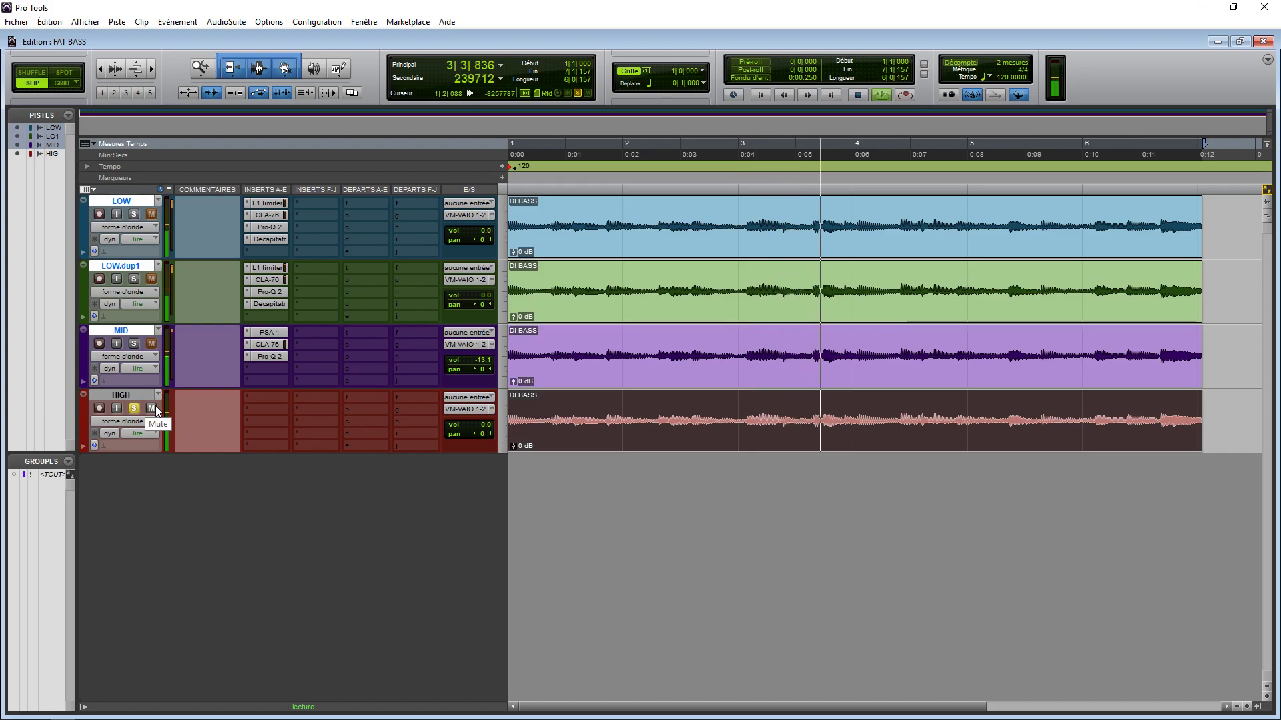
key("space")
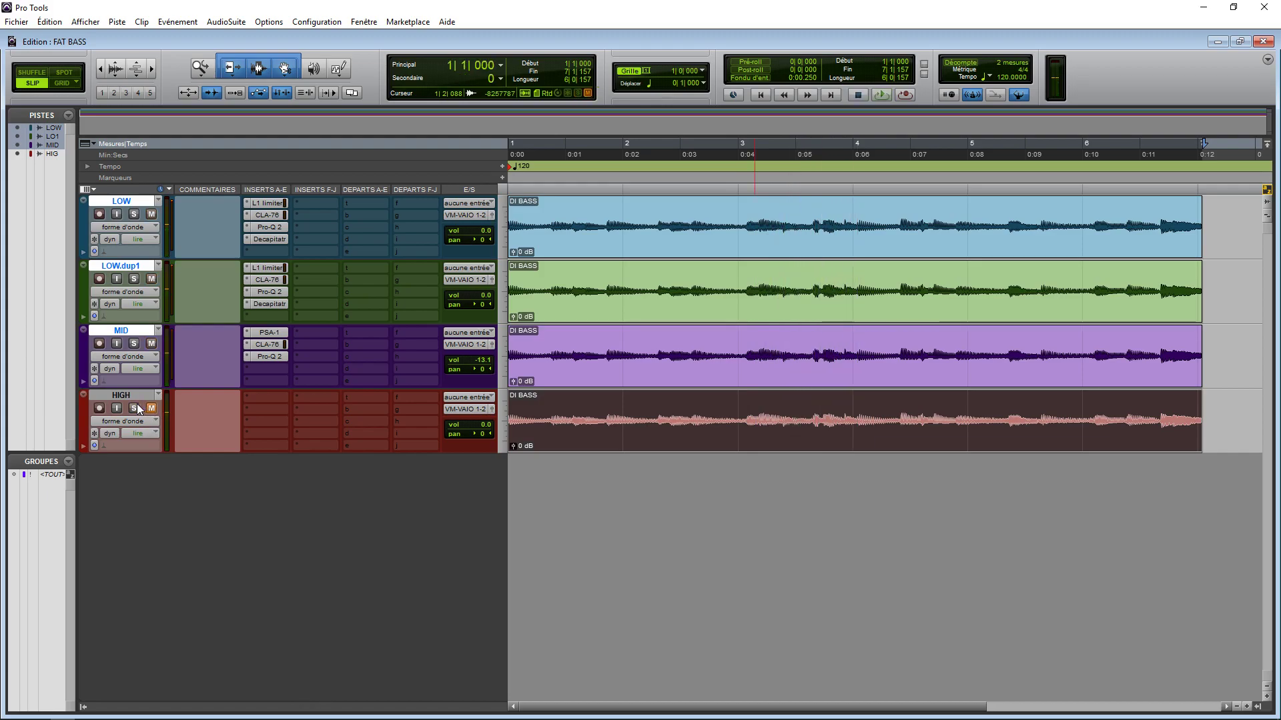
key("space")
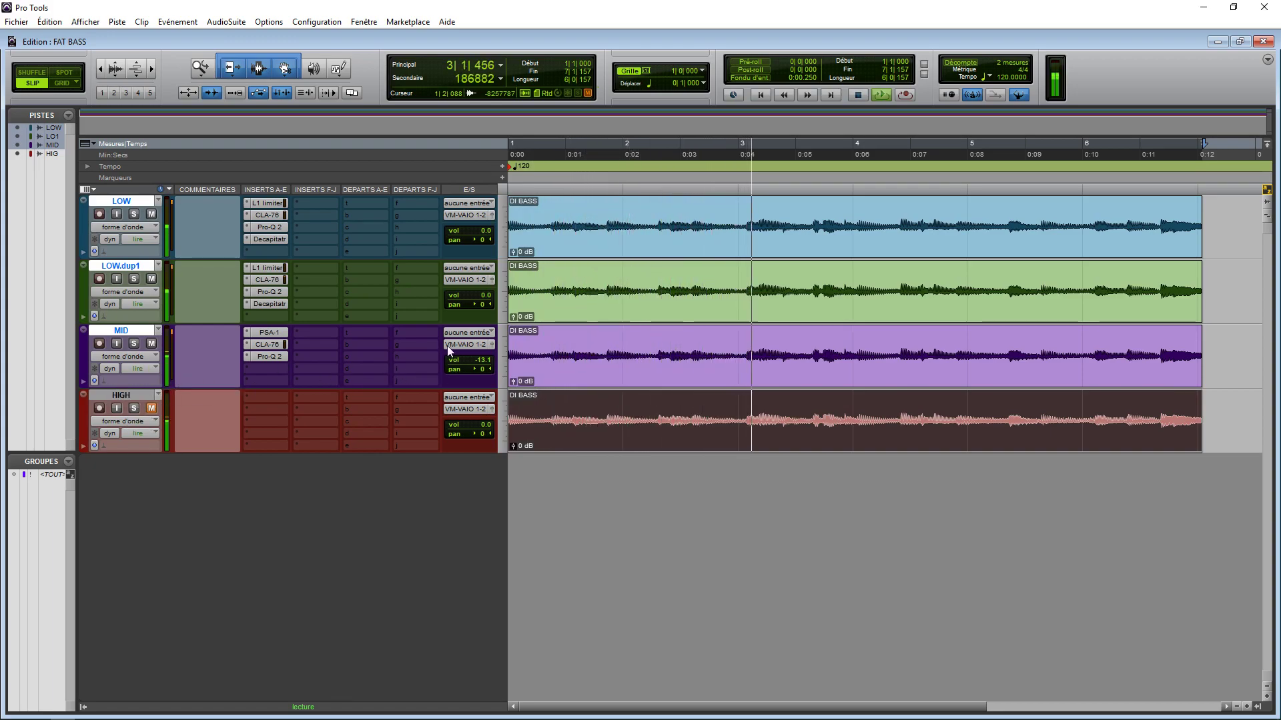
Set MID's volume to -5.9 dB while the mix plays, then close its output window
left_click(494, 346)
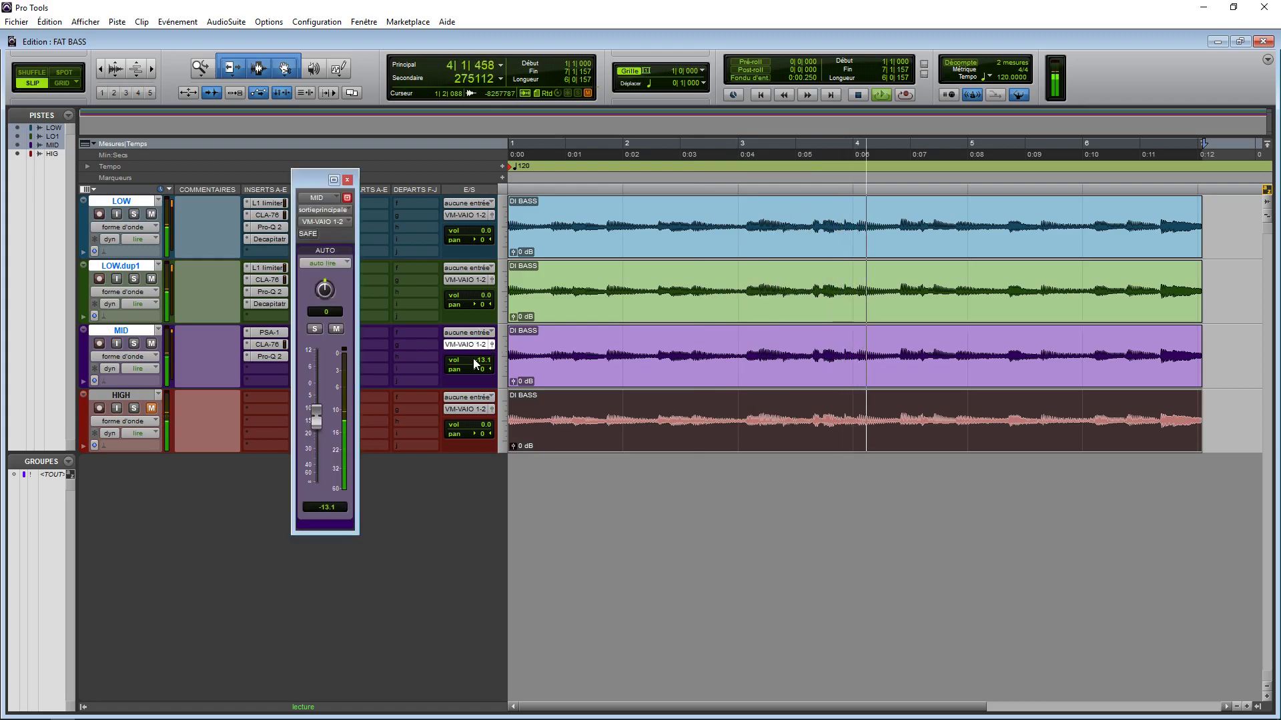
left_click_drag(311, 418, 320, 404)
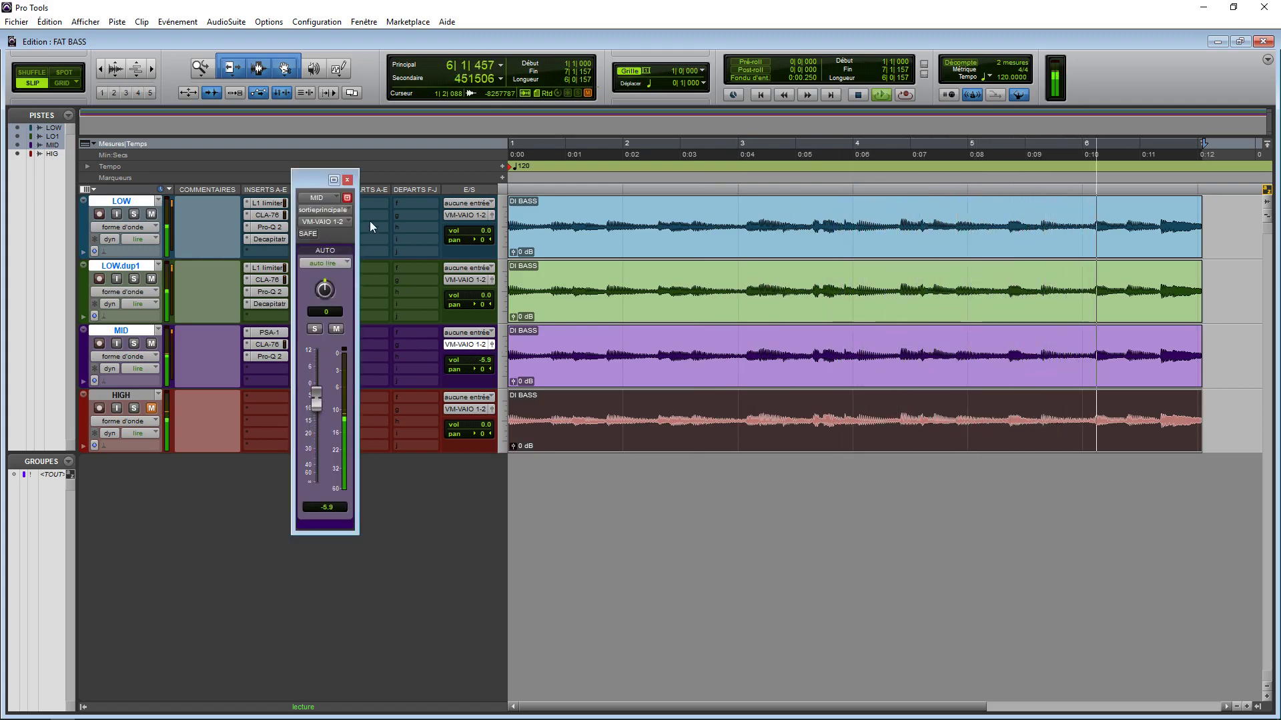
left_click(347, 180)
Solo and unmute HIGH to hear the raw DI, then return it to muted so the processed mix plays
left_click(134, 408)
left_click(151, 408)
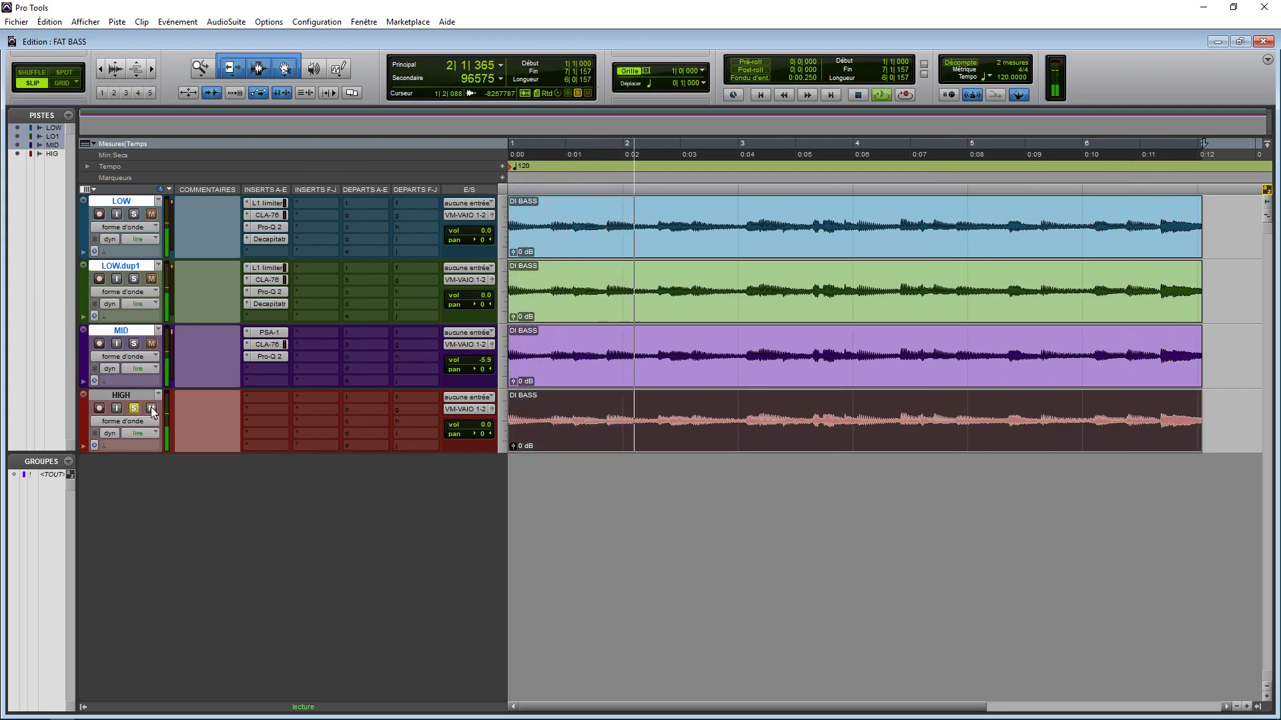
left_click(134, 409)
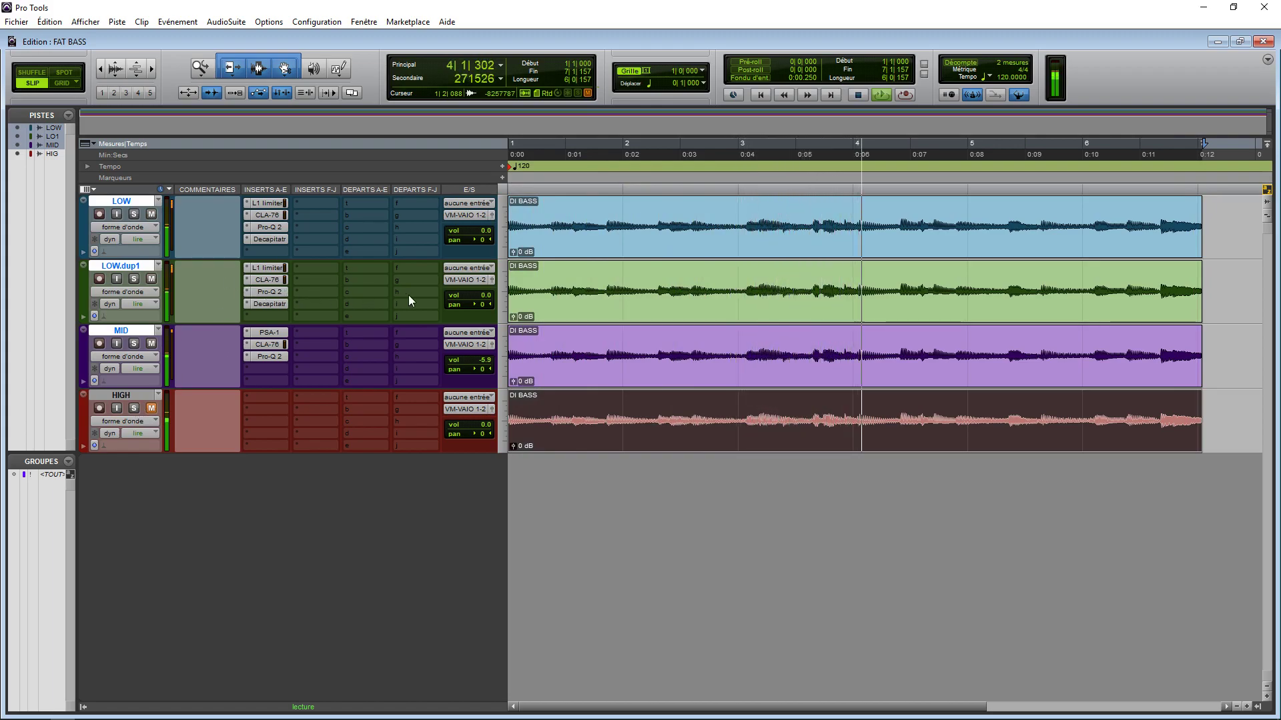
Set LOW.dup1's volume to -2.5 dB, check MID's Pro-Q 2 low cut, then stop playback and close both windows
left_click(494, 278)
left_click_drag(310, 392, 311, 399)
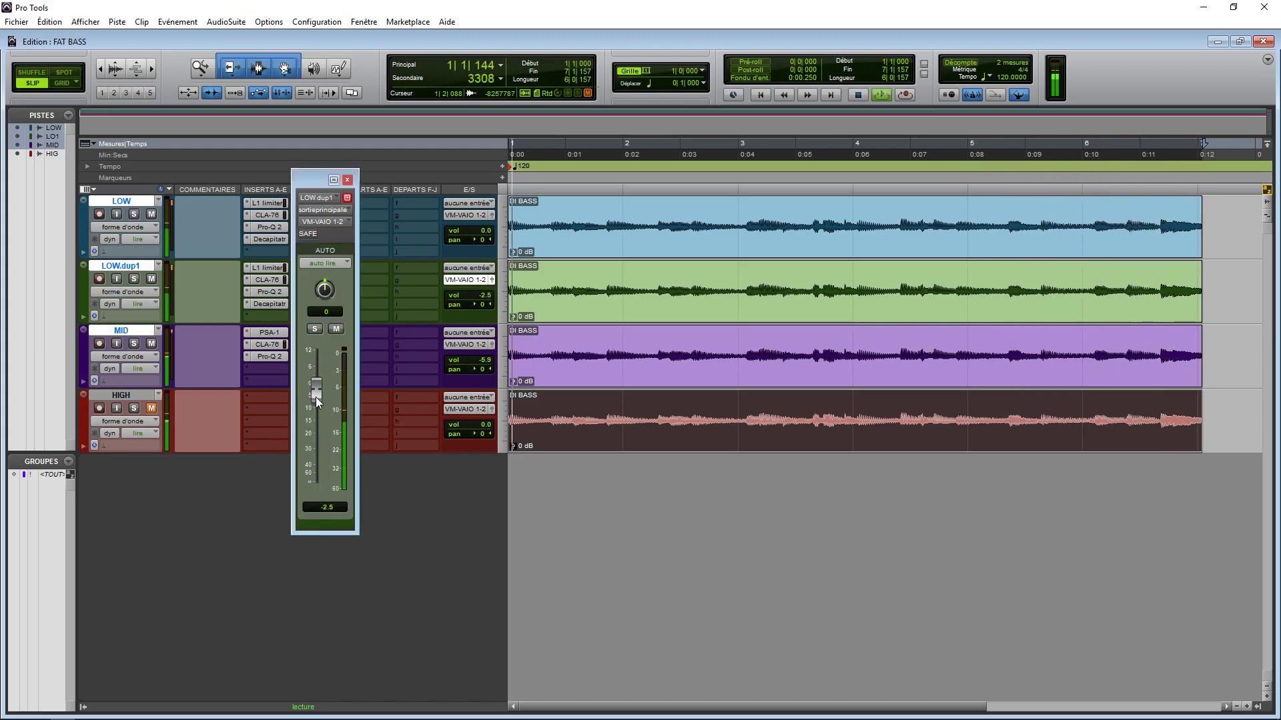
left_click(271, 359)
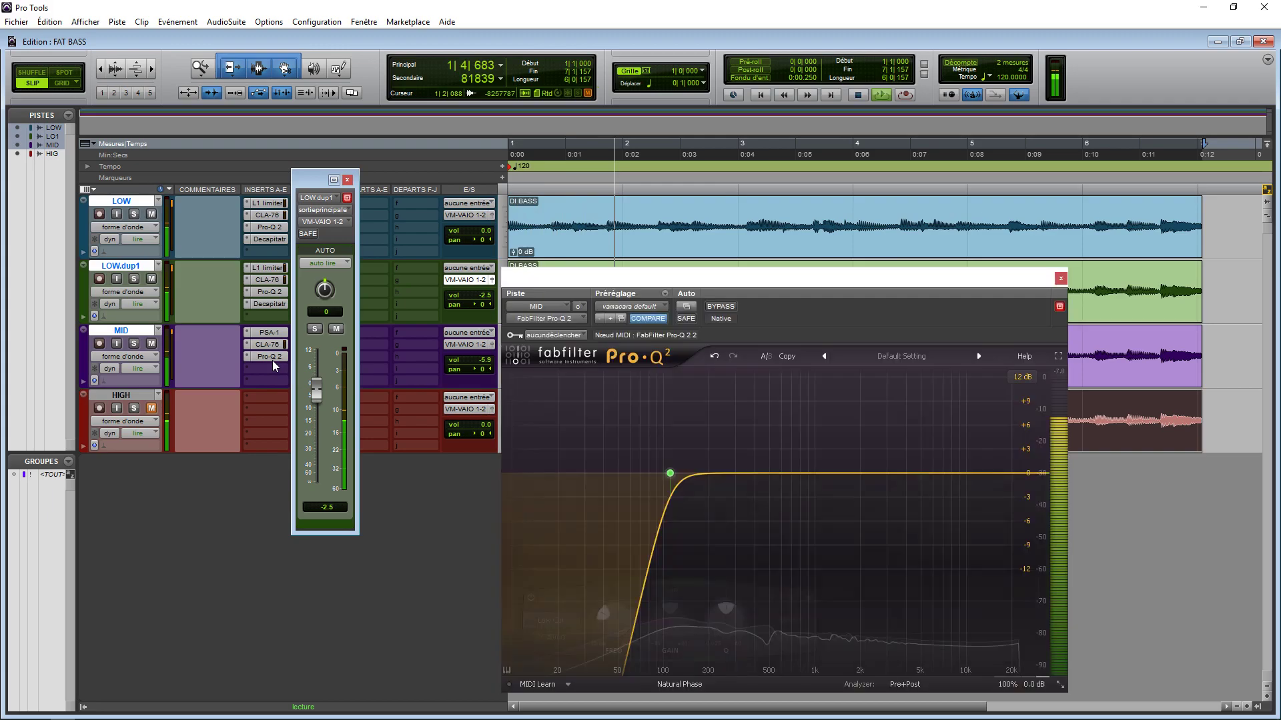
key("space")
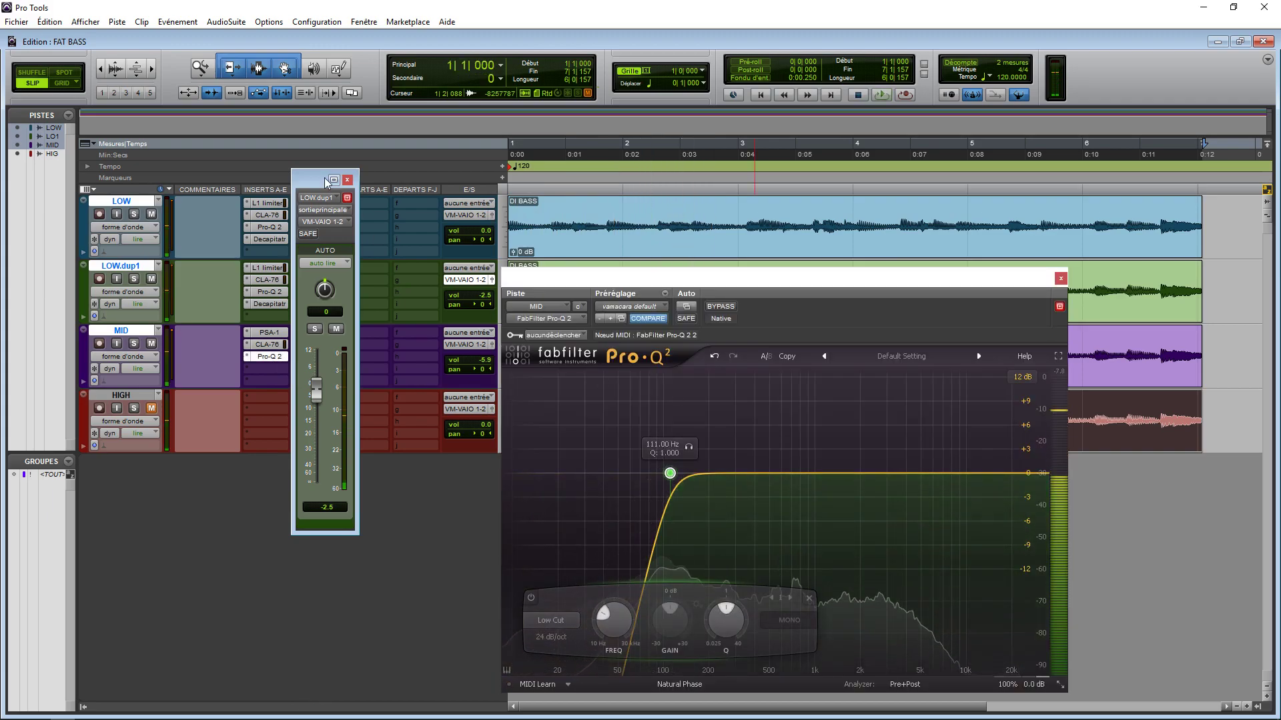
left_click_drag(337, 179, 355, 351)
left_click(365, 353)
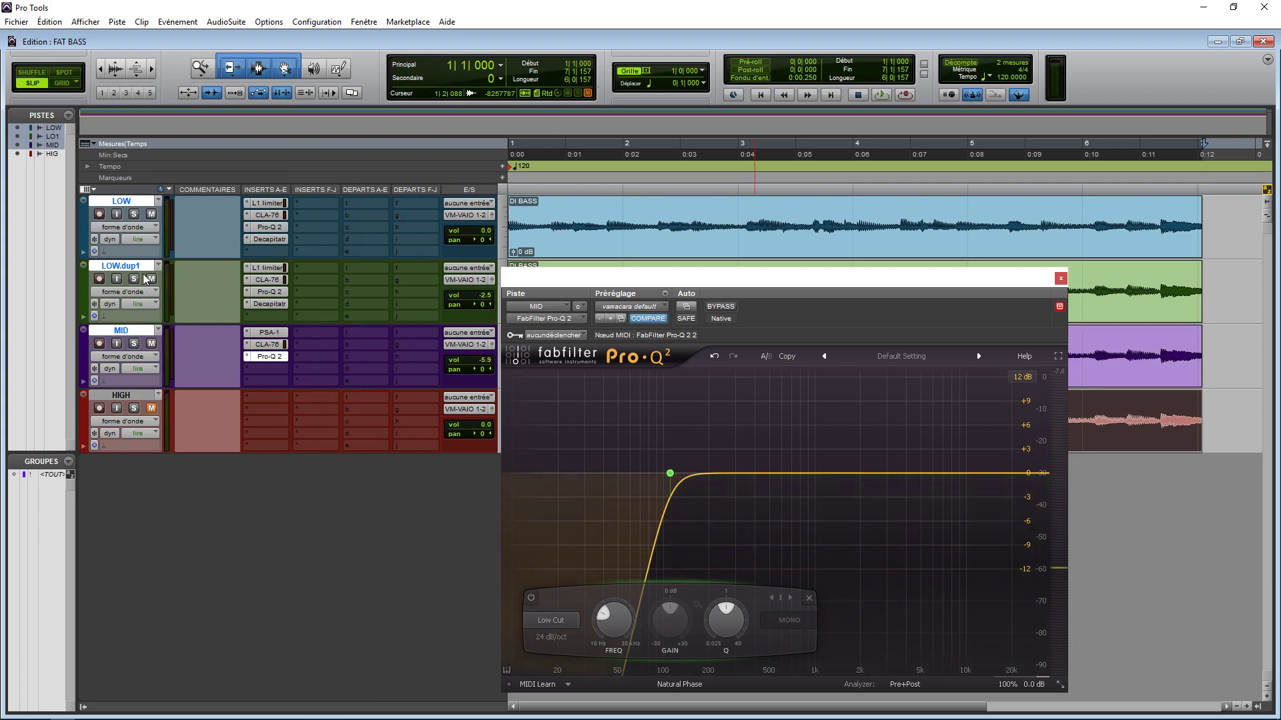
left_click(1060, 279)
left_click(110, 391)
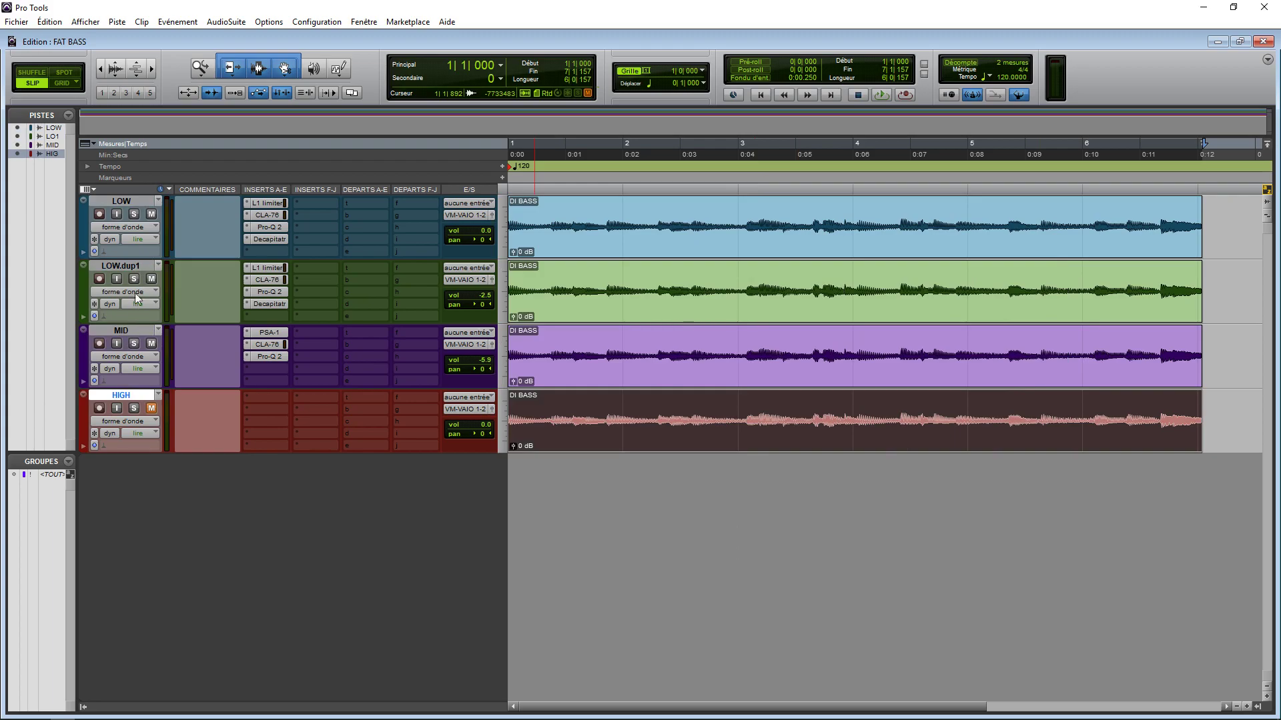
left_click(131, 265)
right_click(131, 266)
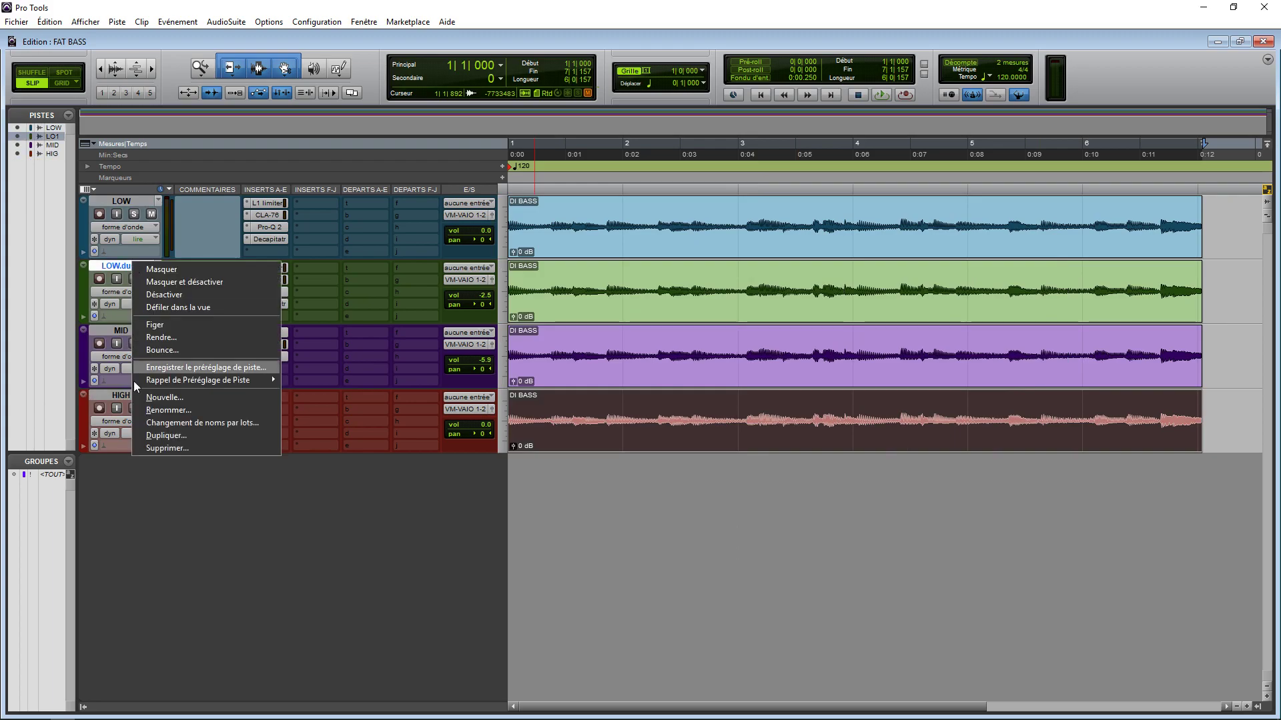
left_click(141, 447)
left_click(691, 298)
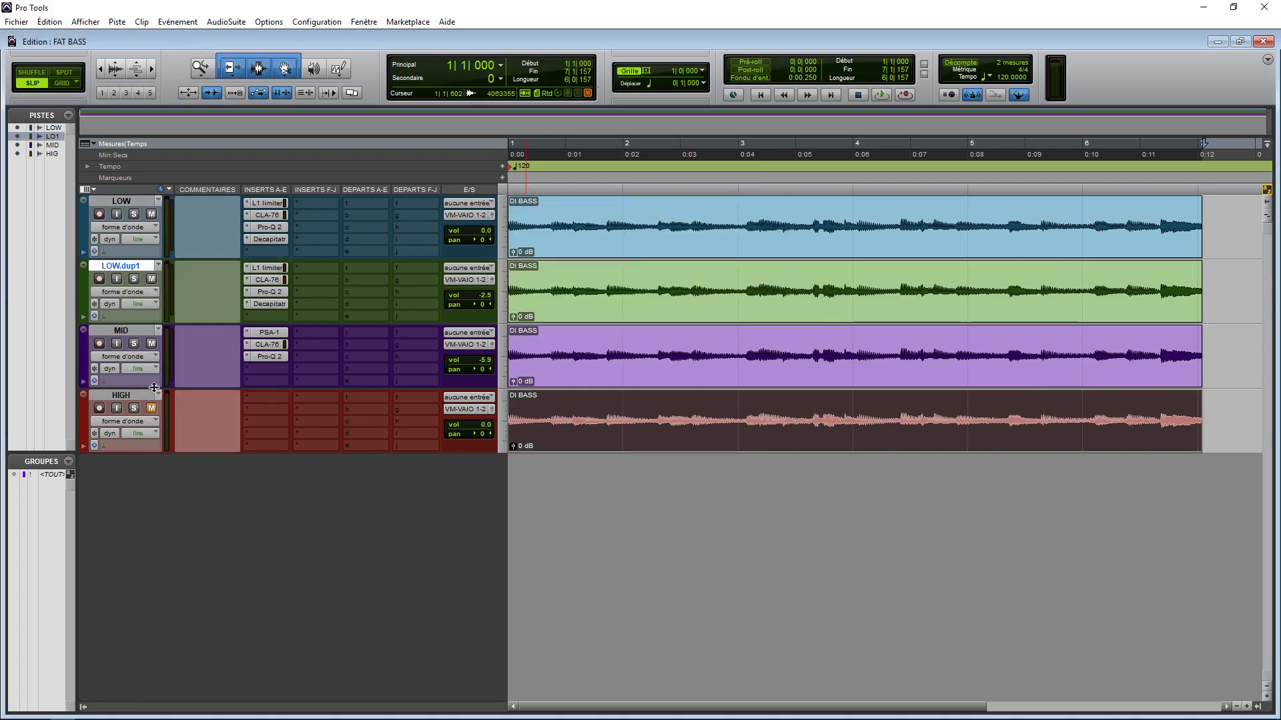
Move MID and HIGH above LOW.dup1, and remove the L1 limiter, CLA-76, Pro-Q 2 and Decapitator from LOW.dup1
left_click_drag(136, 328, 136, 266)
left_click_drag(129, 395, 131, 347)
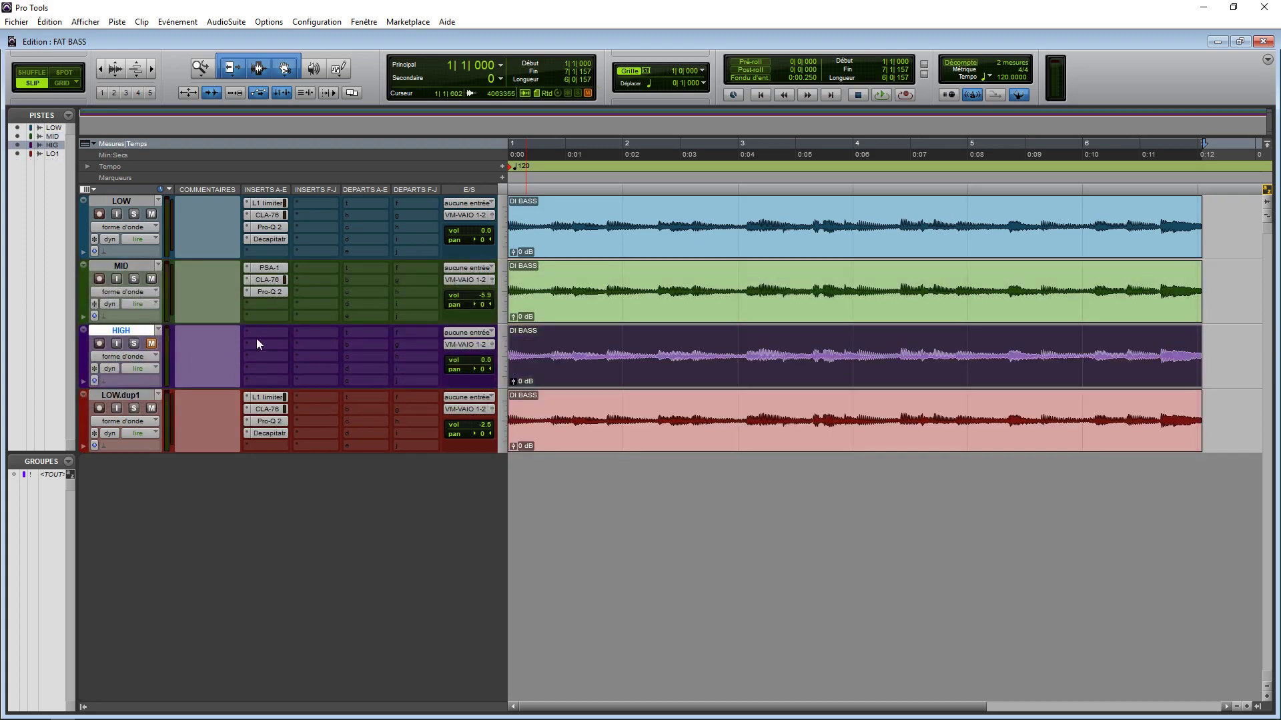
left_click(251, 399)
left_click(255, 402)
left_click(250, 409)
left_click(254, 415)
left_click(246, 433)
left_click(254, 434)
Rename the LOW.dup1 track to DI BRUTE
double_click(127, 399)
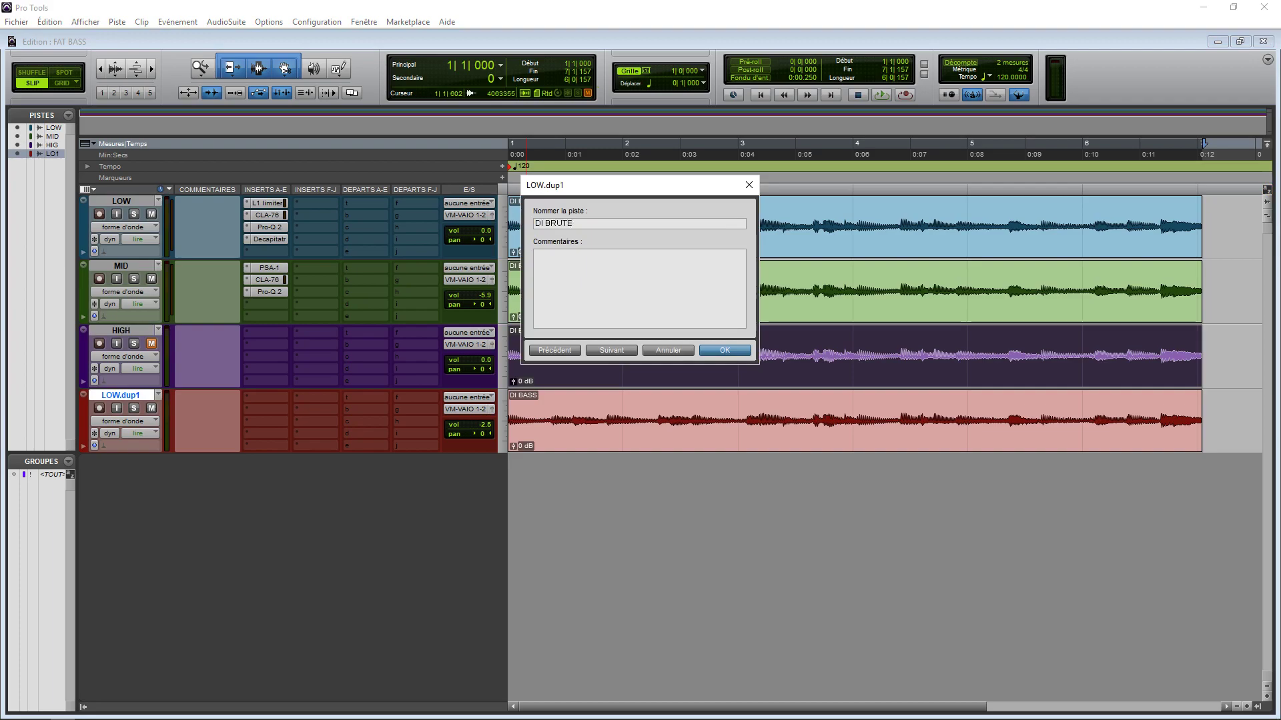
type("DI BRUTE")
key("Return")
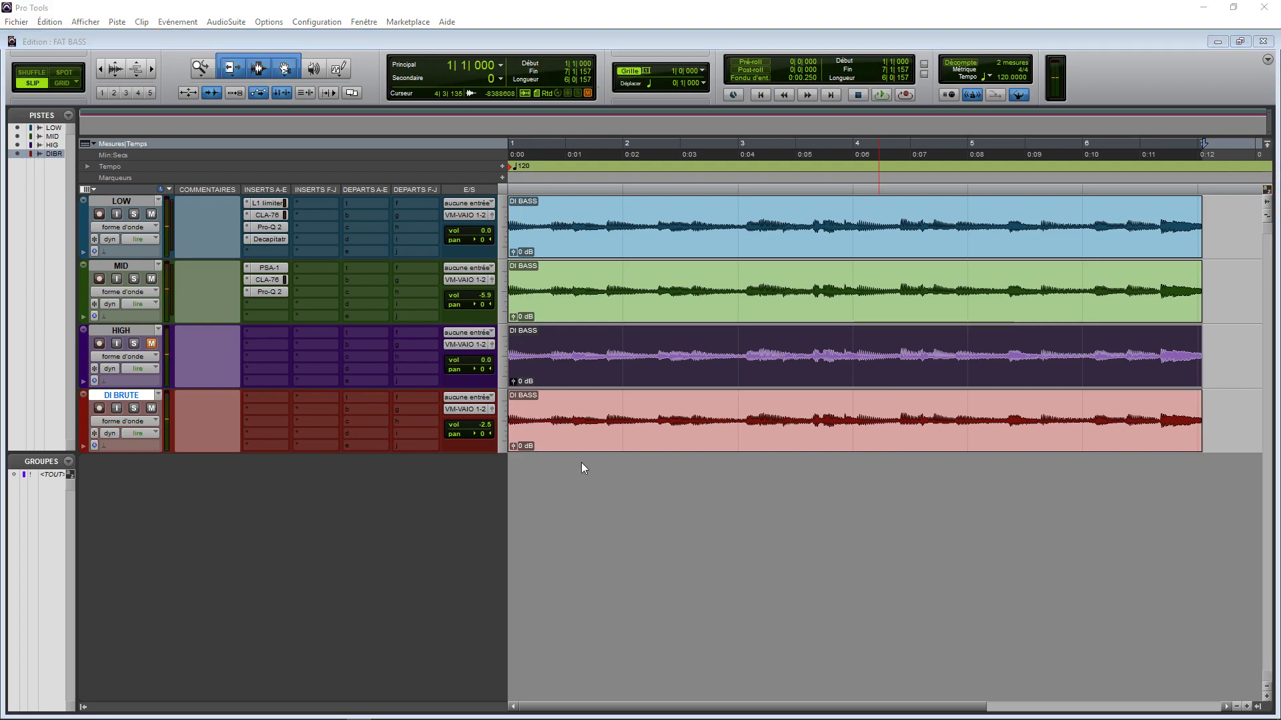
Copy the L1 limiter, CLA-76 and Pro-Q 2 into HIGH's inserts, then unmute and solo HIGH
left_click(304, 112)
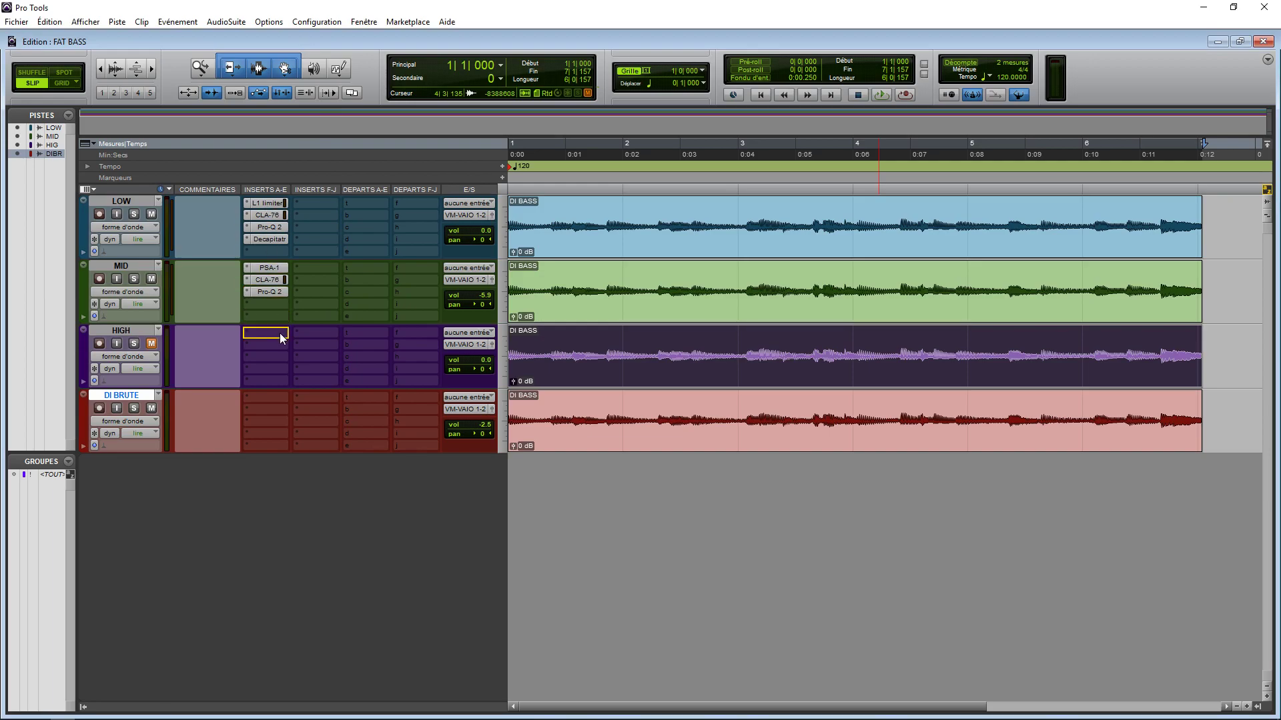
mouse_move(277, 361)
left_mouse_down()
mouse_move(274, 342)
mouse_move(269, 355)
left_mouse_up()
left_click(151, 343)
left_click(134, 343)
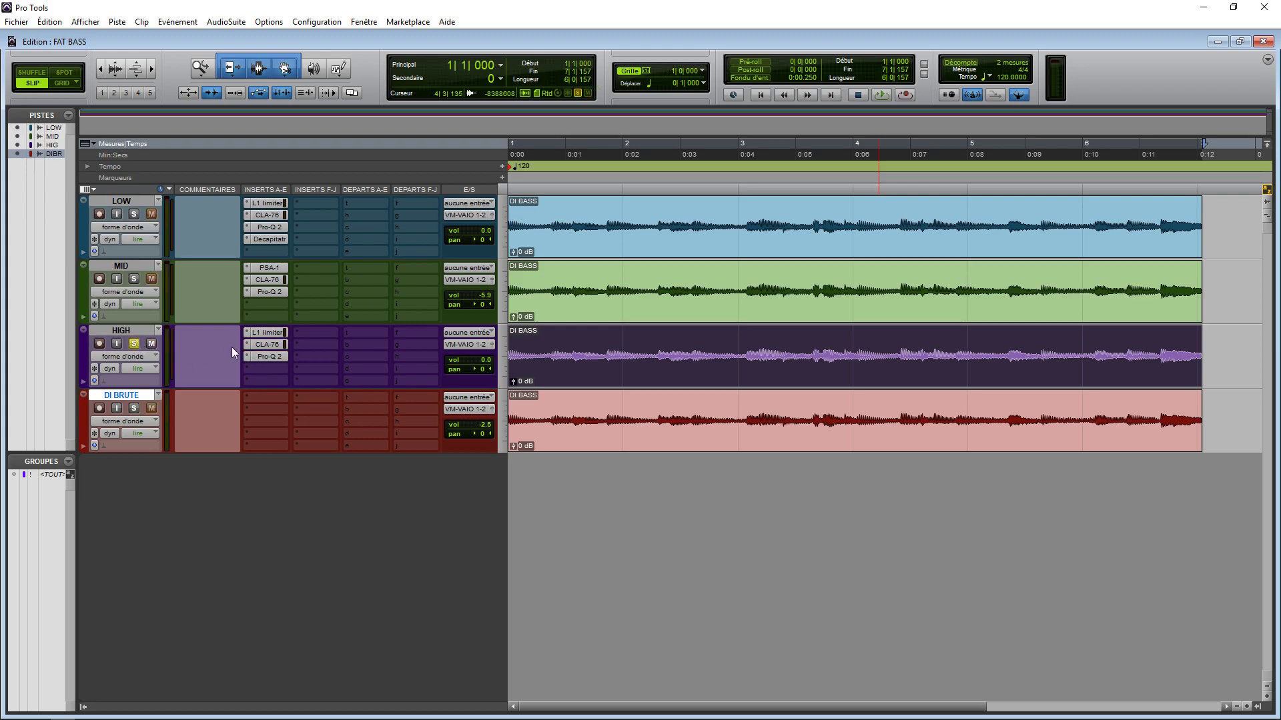
Raise the low-cut frequency in HIGH's Pro-Q 2 to about 1.5 kHz while the soloed track plays
left_click(269, 356)
key("space")
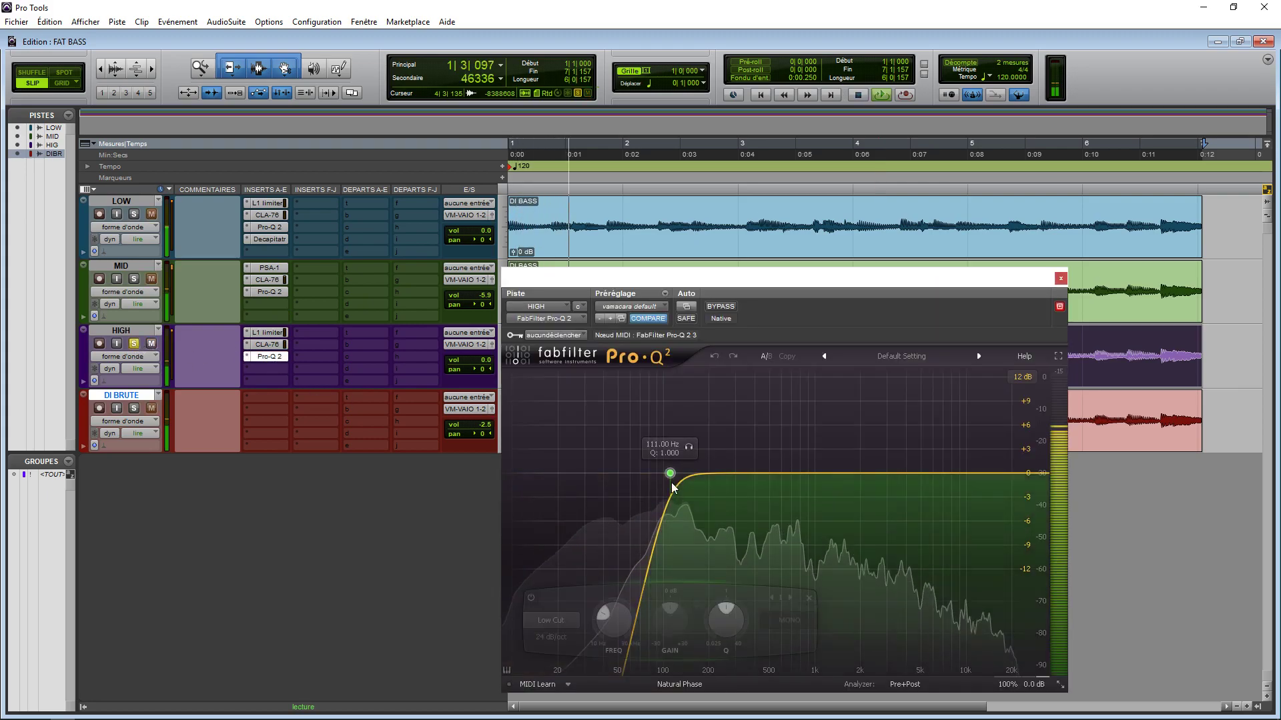
left_click_drag(639, 621, 617, 567)
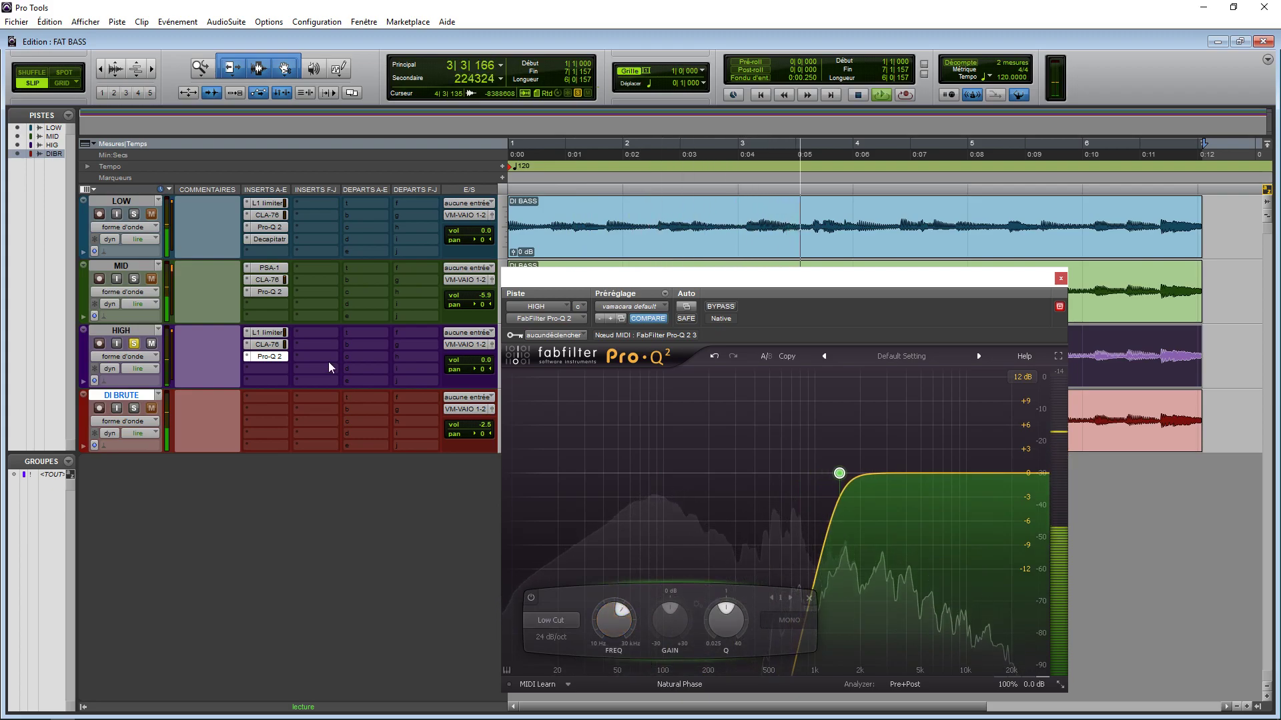
Insert Decapitator after HIGH's Pro-Q 2, switch Punish on, adjust the Drive, and close the plug-in window
left_click(254, 370)
key("Escape")
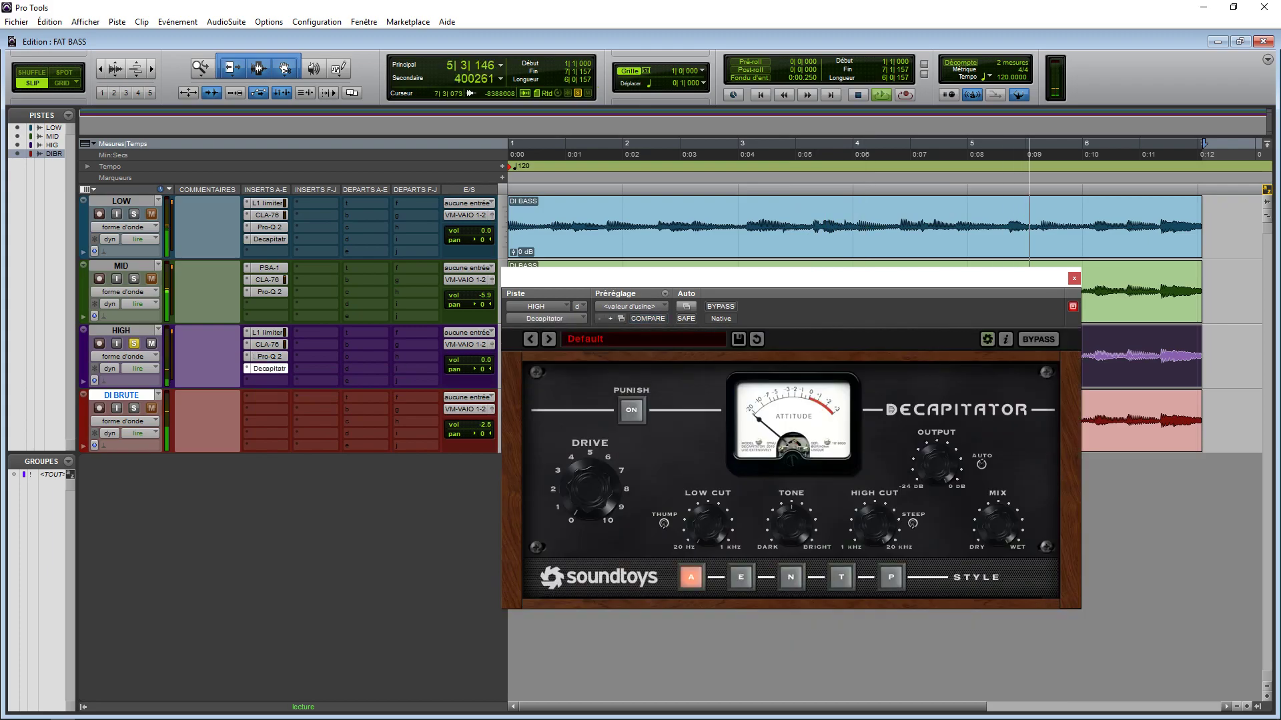
left_click(632, 410)
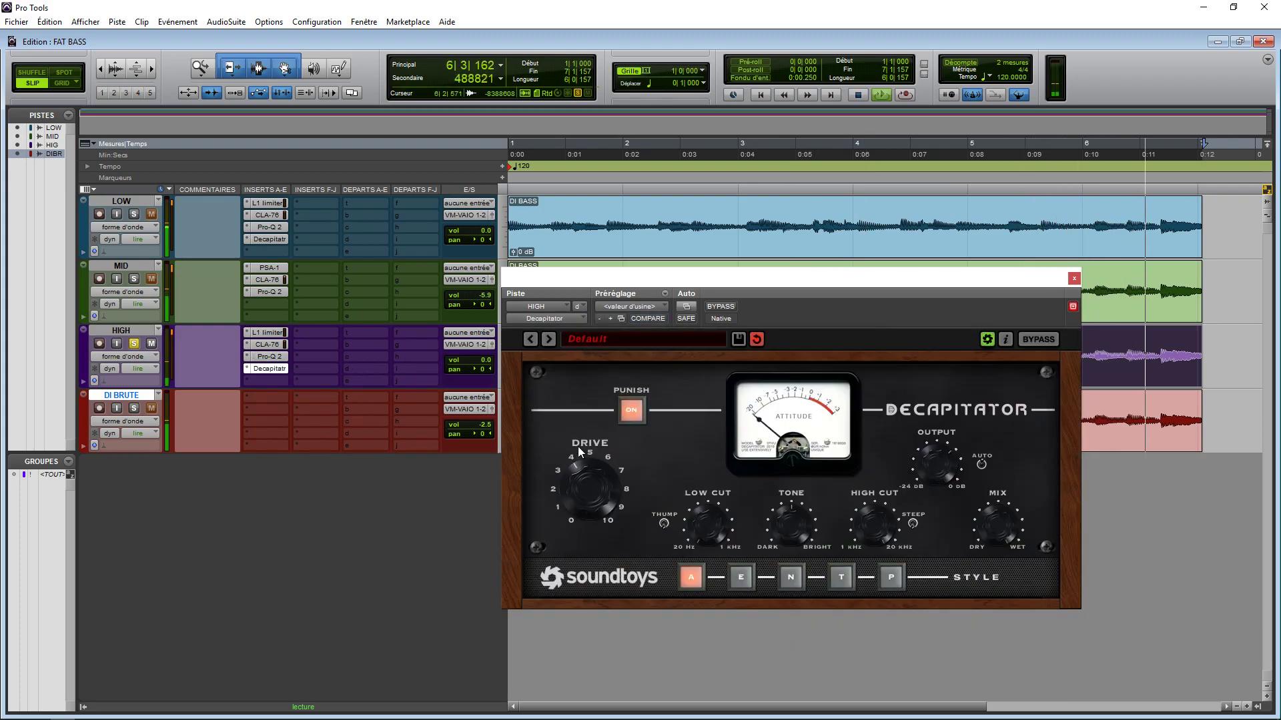
scroll(578, 449, "up", 2)
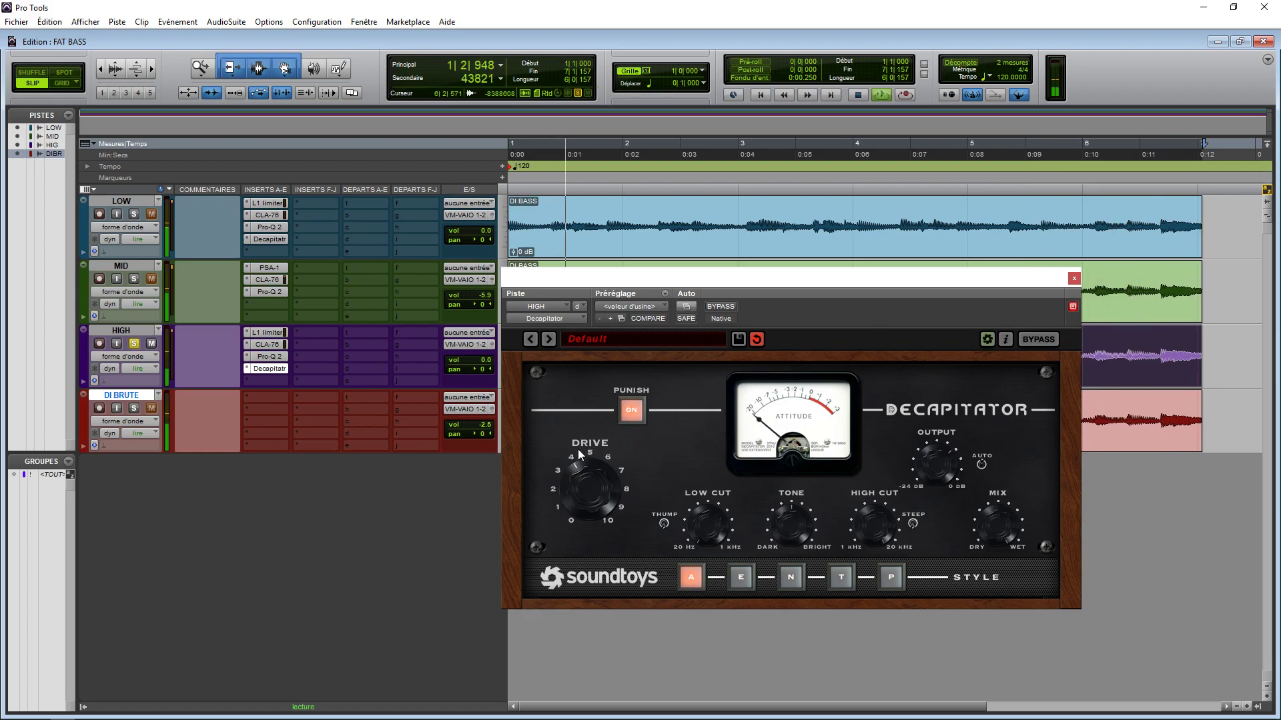
key("ctrl+w")
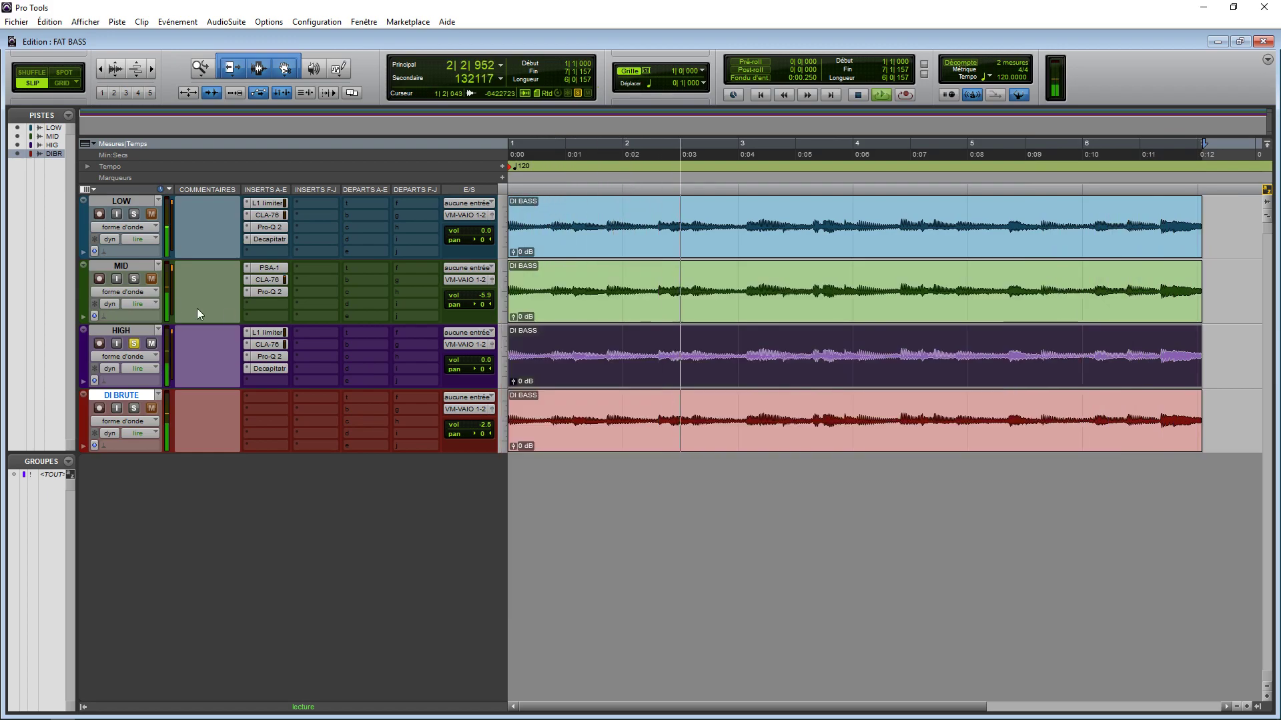
Solo MID and LOW alongside HIGH, then clear all three solos and mute DI BRUTE to hear the processed mix
left_click(134, 278)
left_click(133, 213)
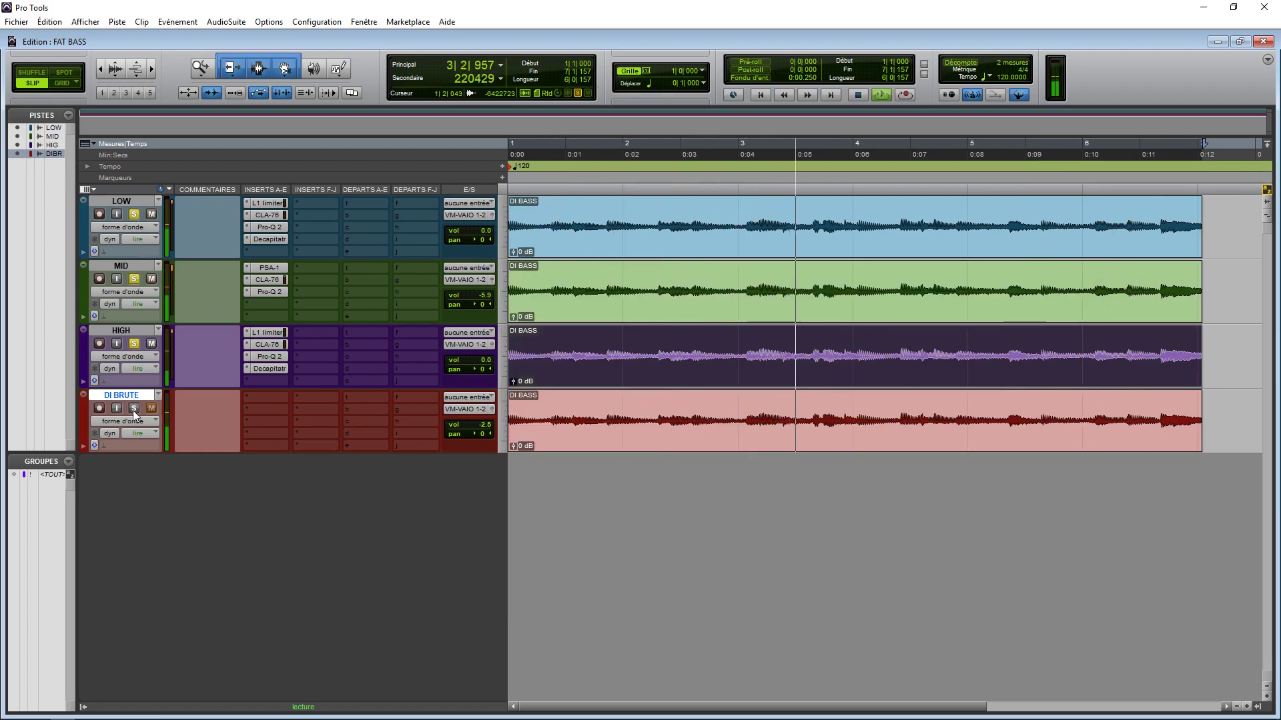
left_click(120, 330)
left_click(125, 199, "shift")
key("shift+s")
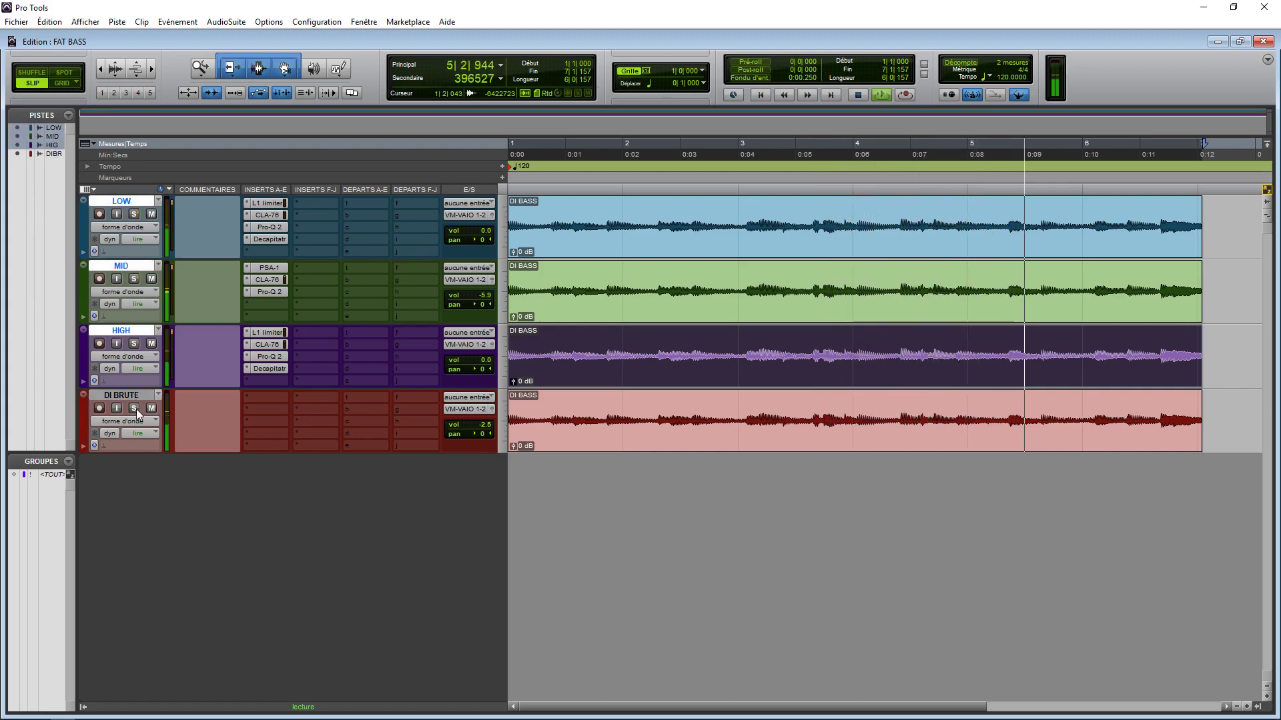
left_click(150, 409)
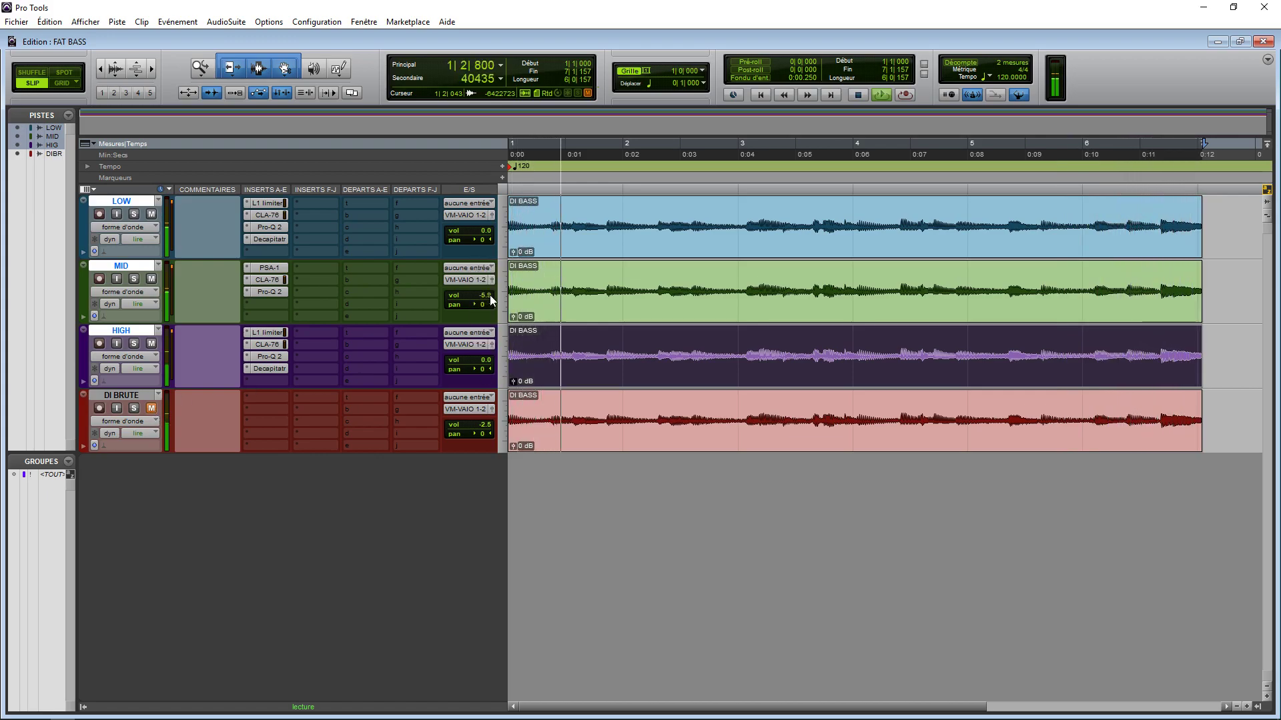
Set HIGH's volume to -5.9 dB, close its output window, and stop playback
left_click(491, 344)
left_click_drag(328, 564, 335, 582)
left_click(365, 361)
key("space")
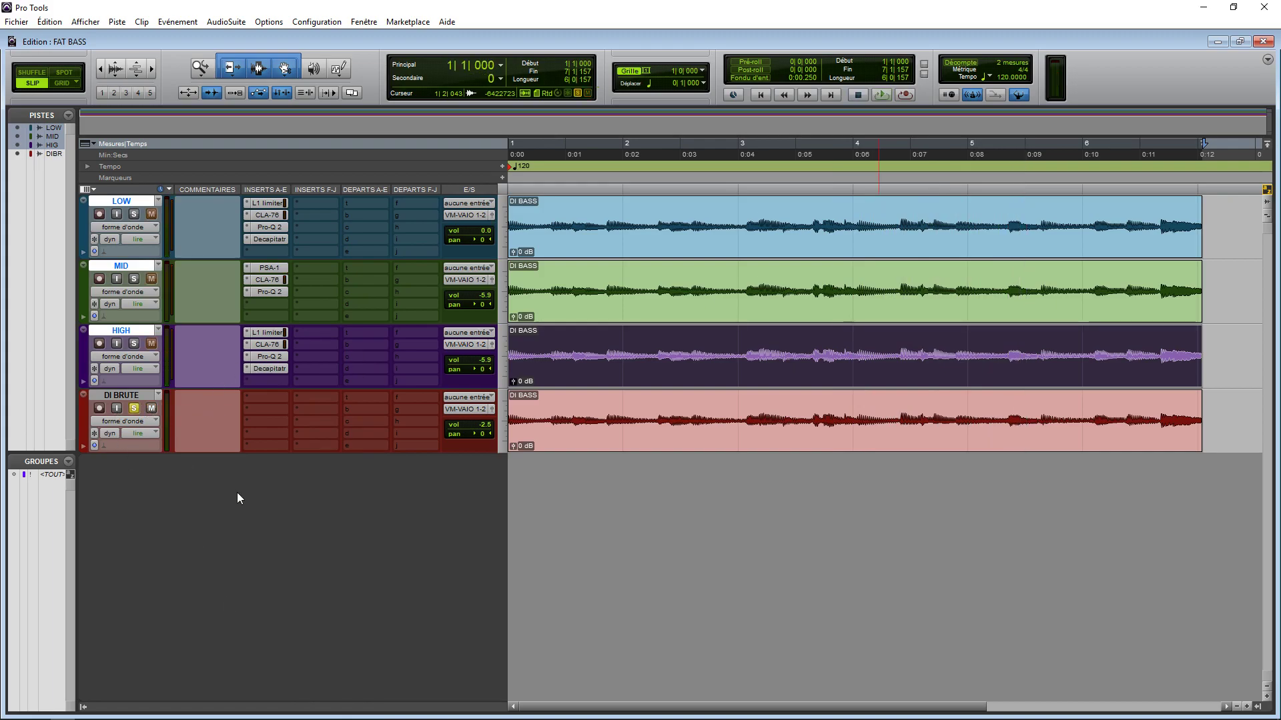
Select the DI BRUTE clip, then compare soloed DI BRUTE with the LOW, MID and HIGH mix through playback
left_click(603, 449)
key("space")
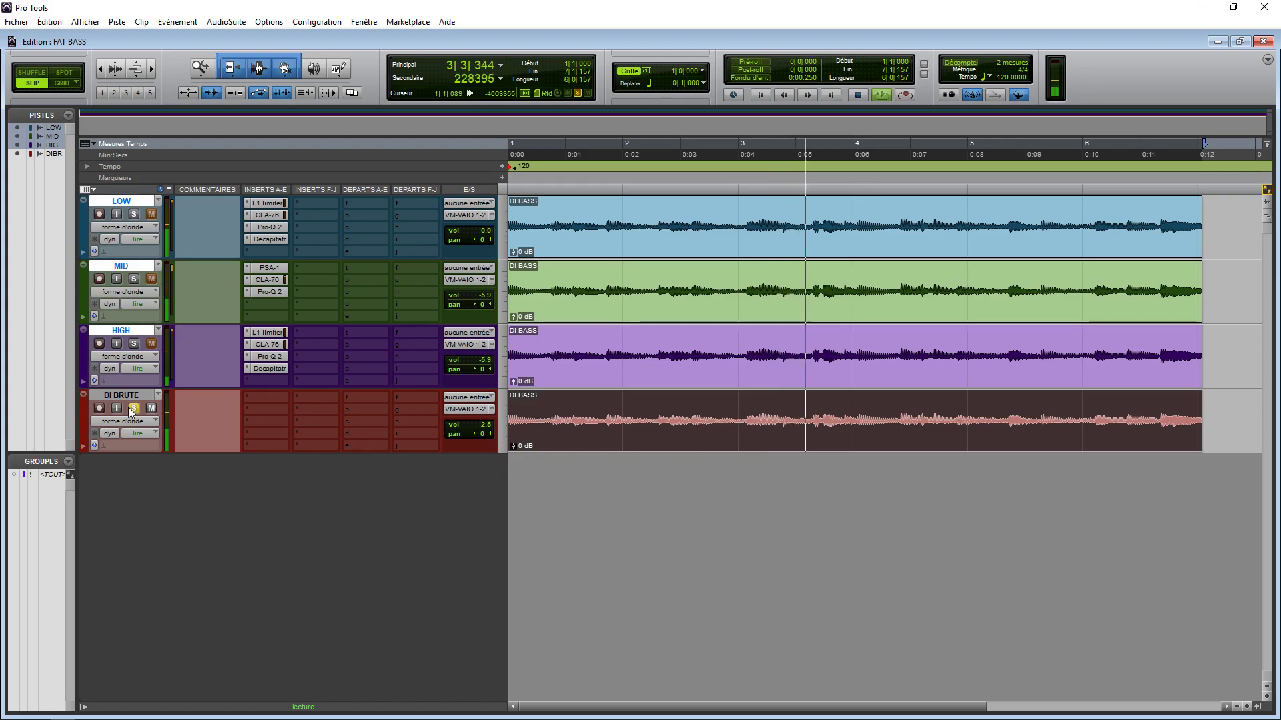
key("space")
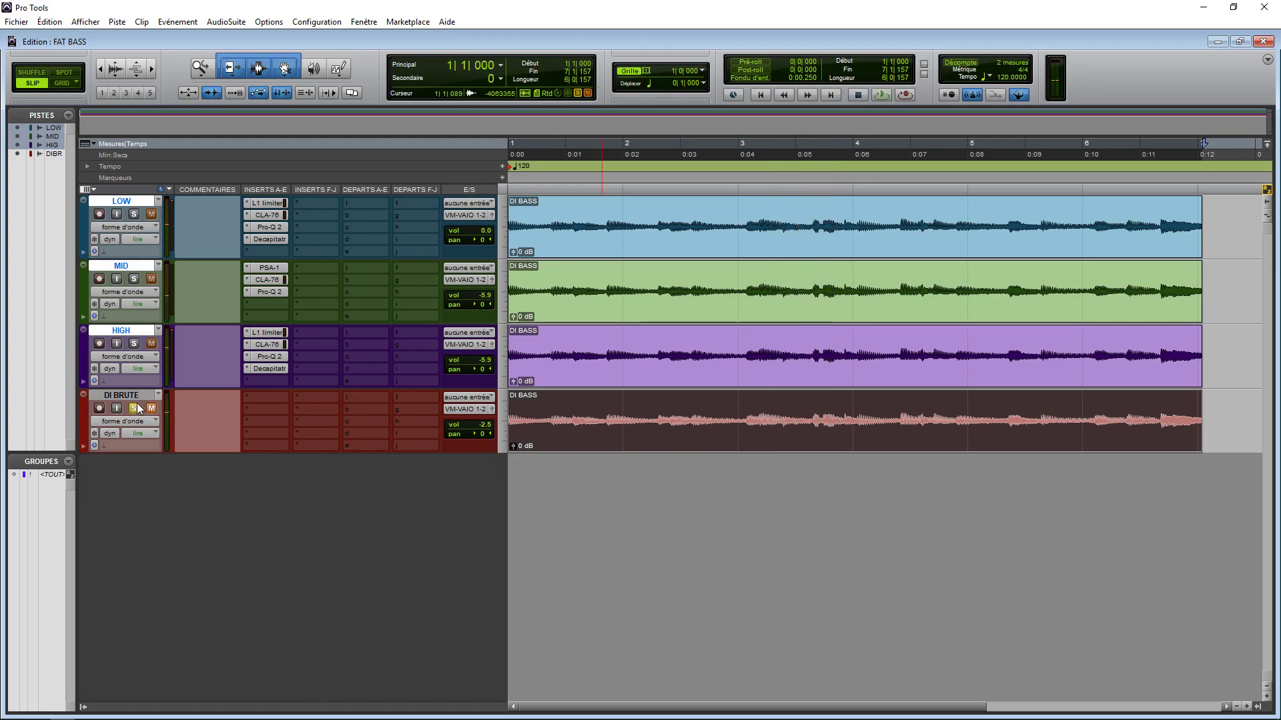
key("space")
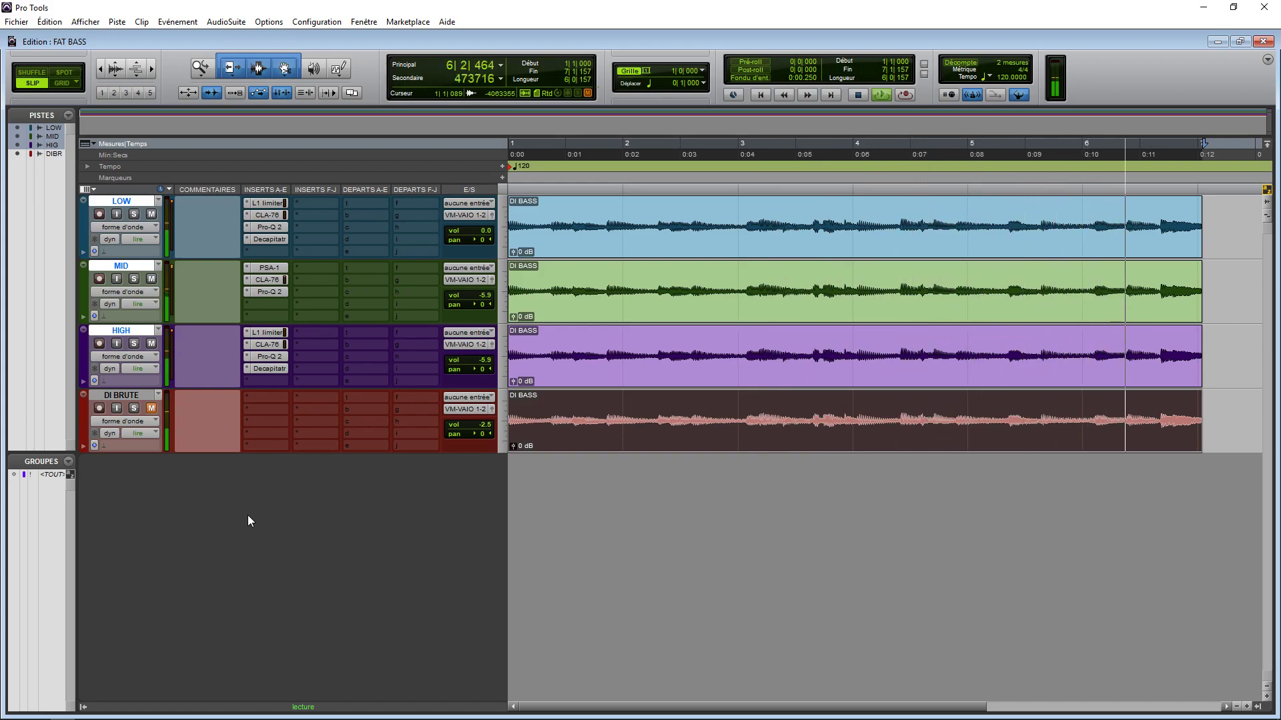
key("space")
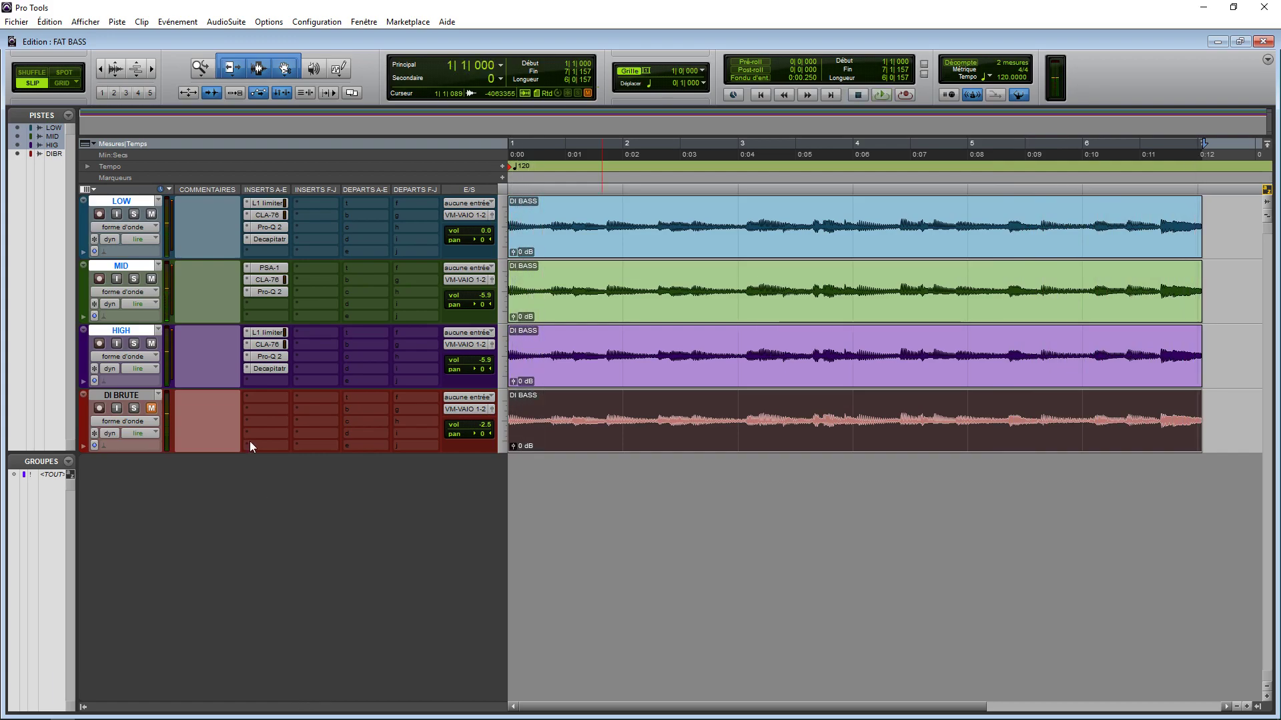
Insert Darkglass Ultra Presets (mono) after MID's Pro-Q 2 and set its Quality to High
left_click(278, 304)
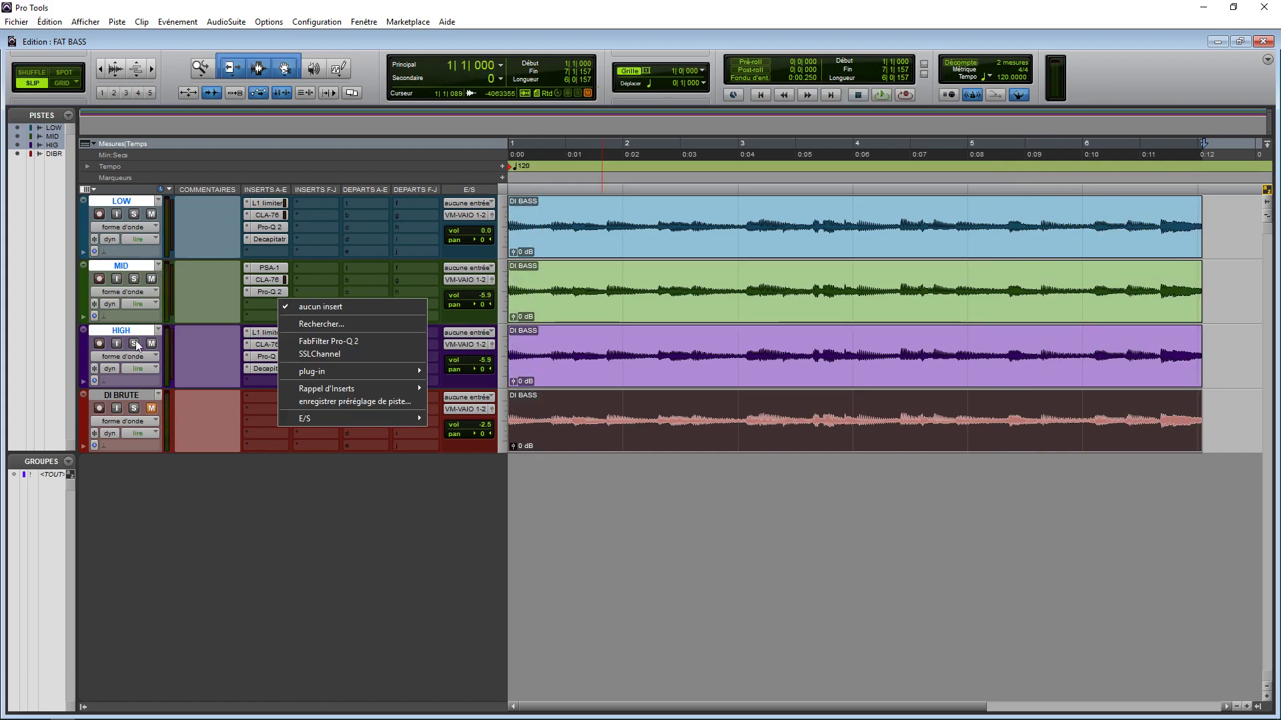
type("dark")
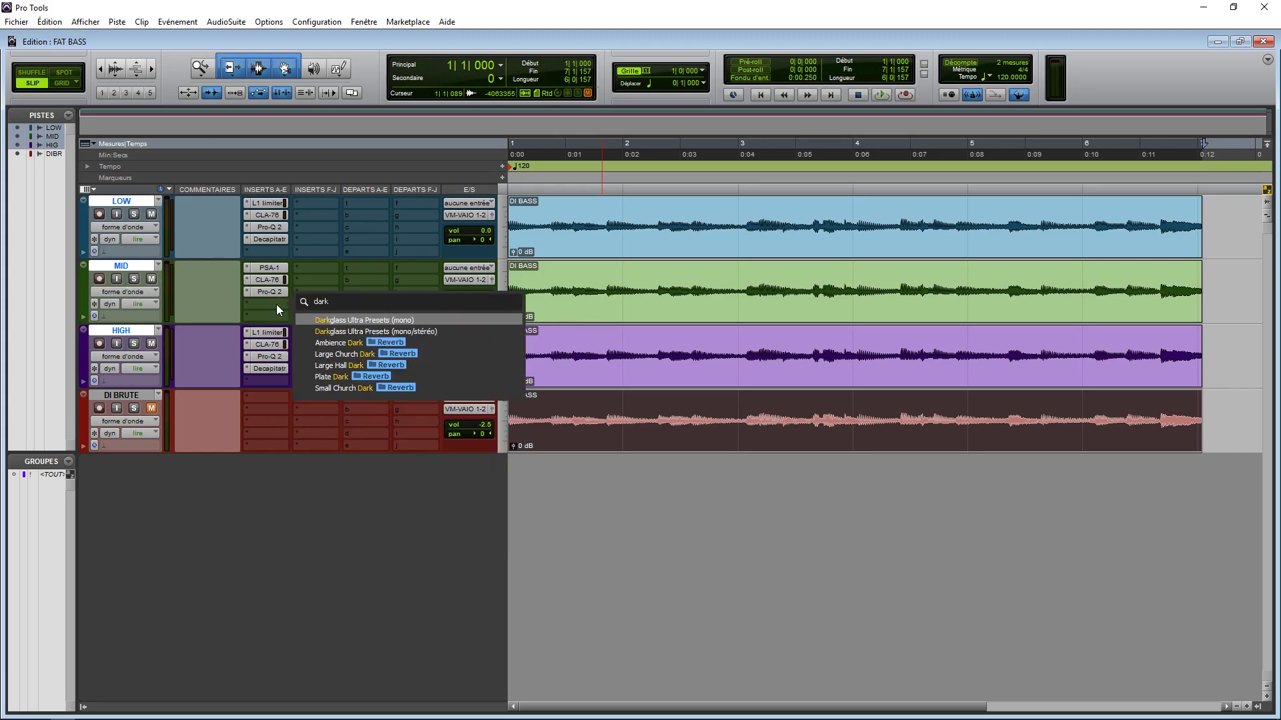
key("Return")
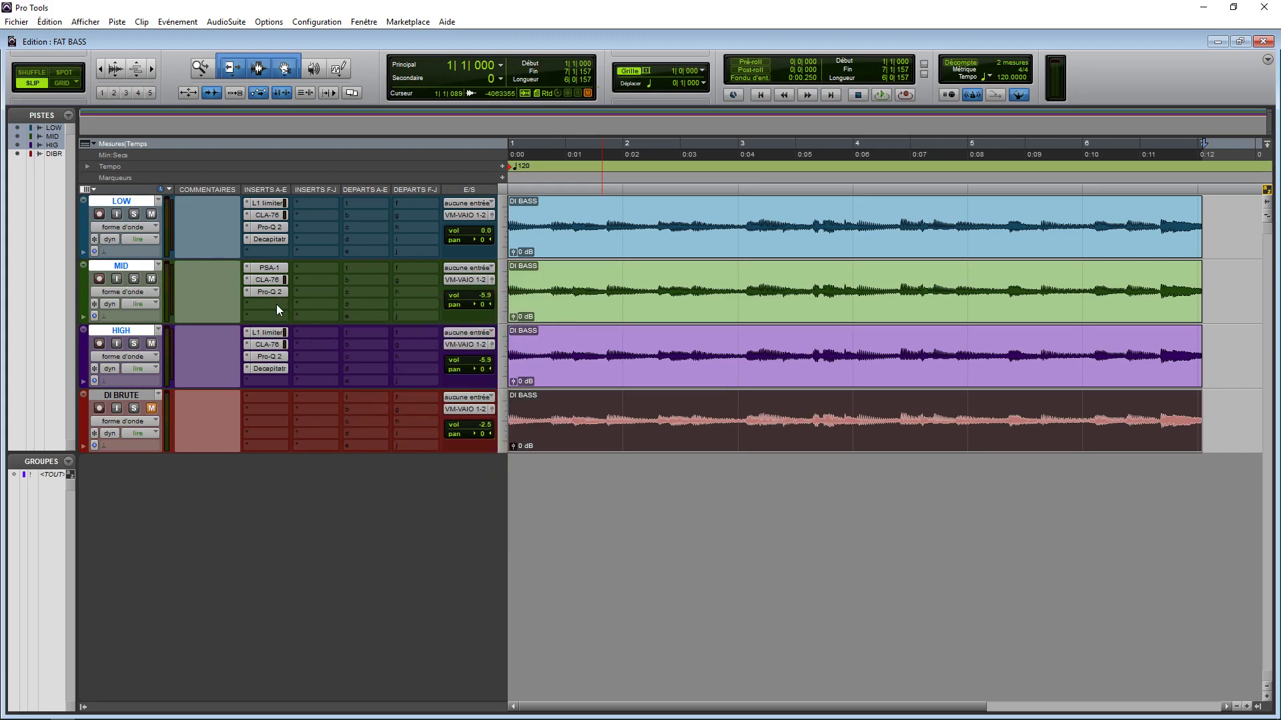
left_click_drag(655, 282, 593, 210)
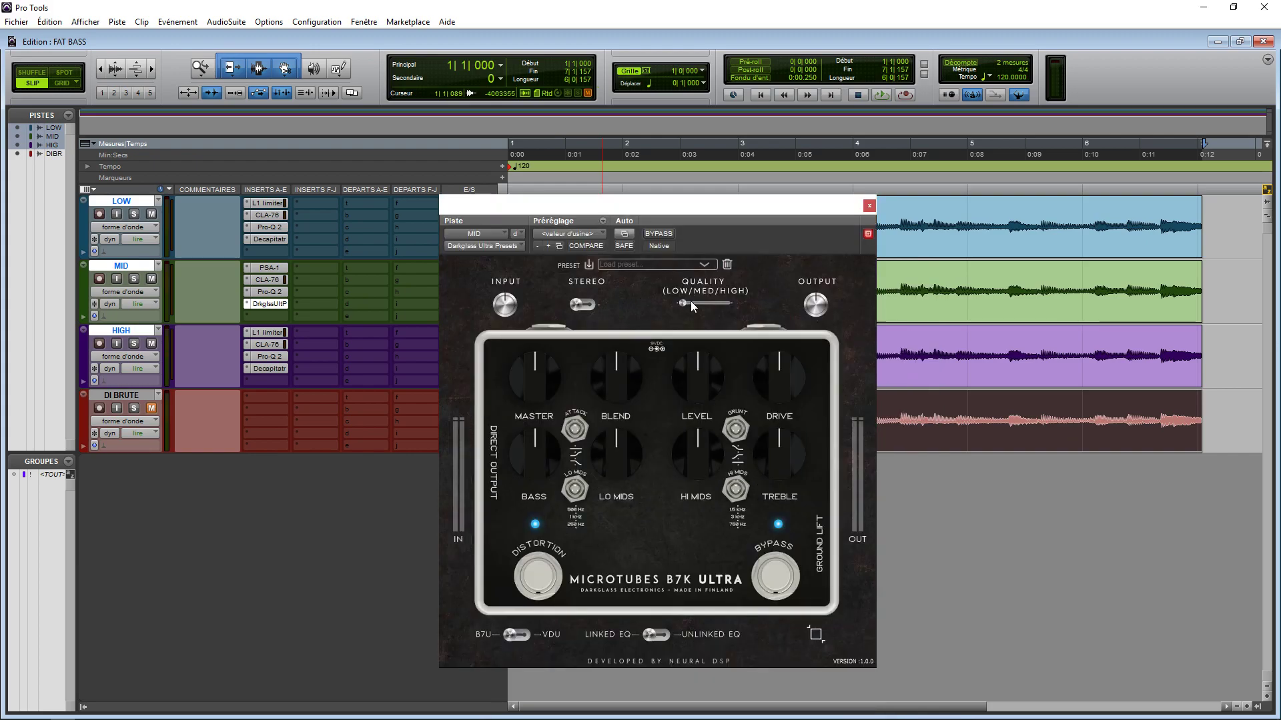
left_click_drag(682, 303, 727, 303)
mouse_move(772, 216)
left_mouse_down()
mouse_move(754, 218)
mouse_move(757, 206)
left_mouse_up()
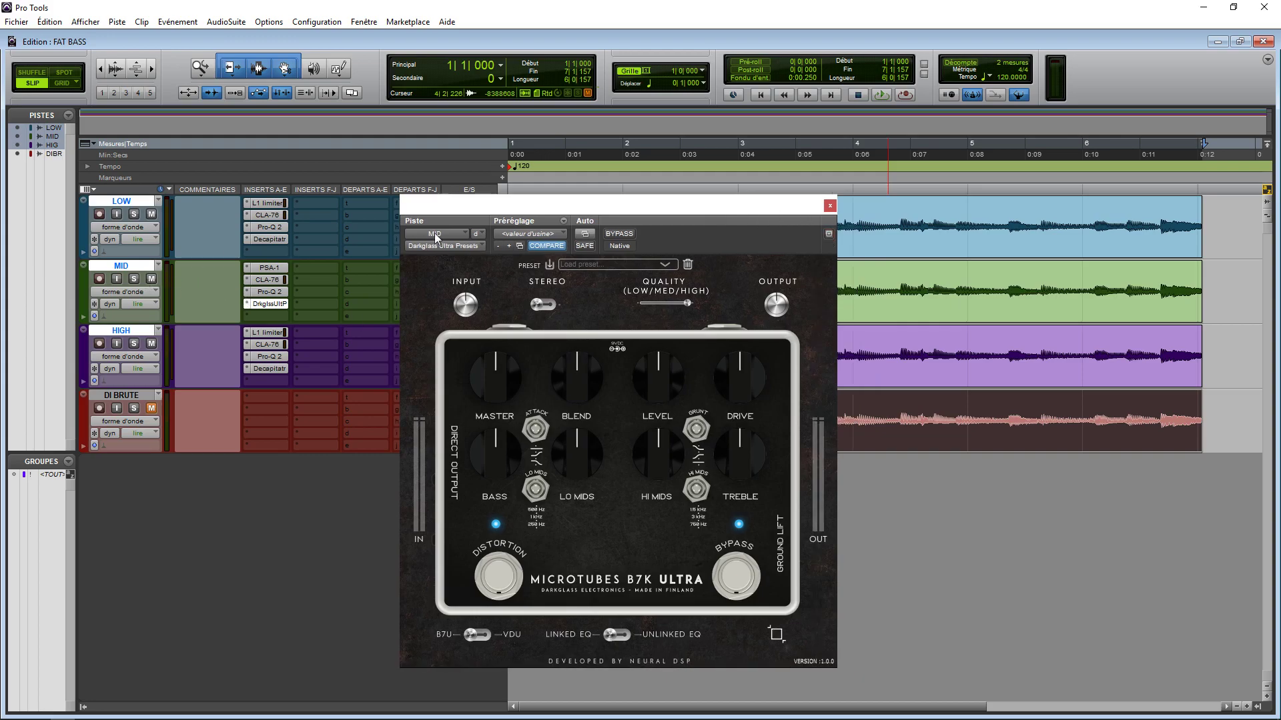
left_click_drag(534, 210, 408, 212)
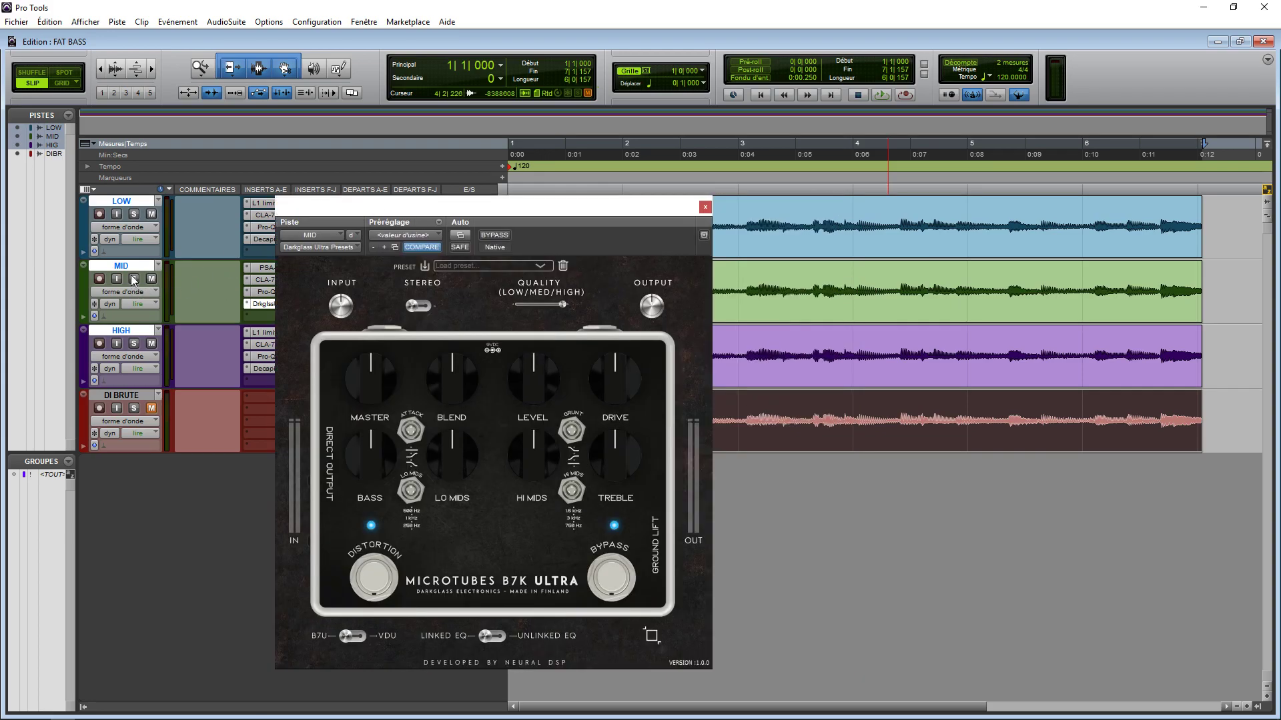
left_click_drag(494, 209, 471, 213)
Play soloed MID, raise the Darkglass Blend, Level, Hi Mids and Drive, and try the Grunt switch
key("space")
left_click_drag(508, 398, 438, 447)
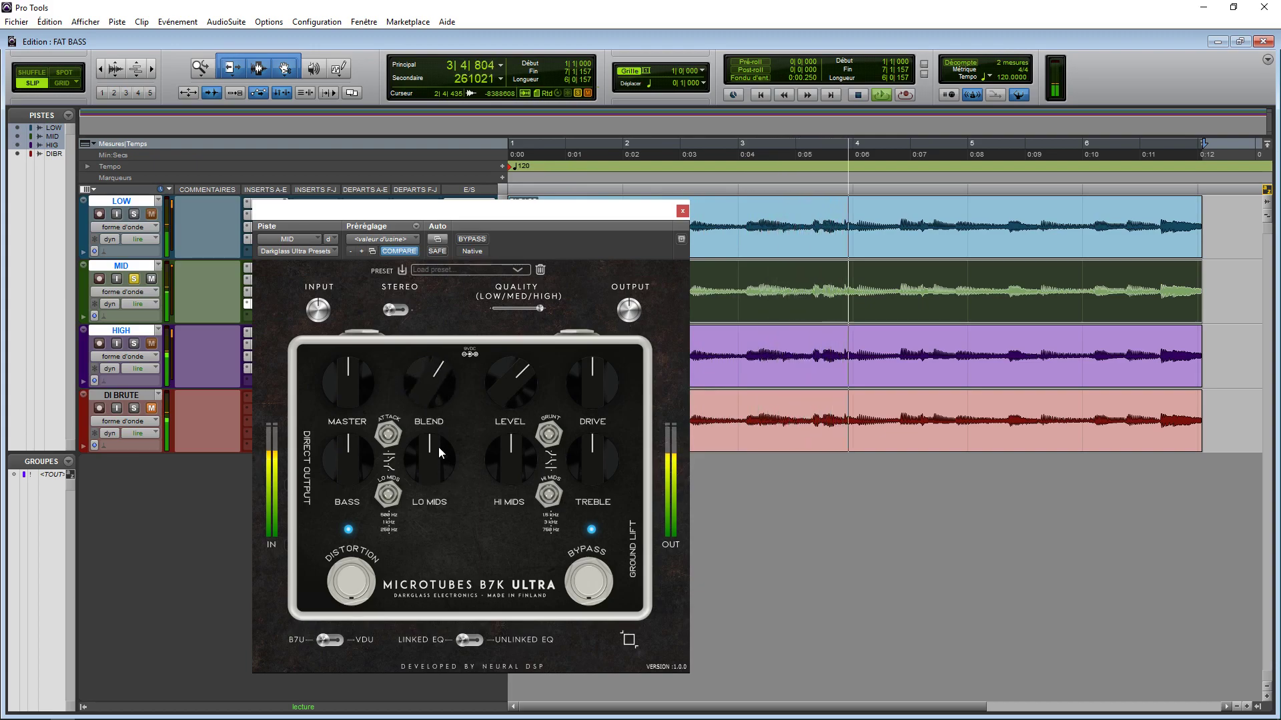
left_click(546, 438)
left_click_drag(519, 459, 513, 440)
left_click_drag(585, 410, 580, 393)
left_click(547, 437)
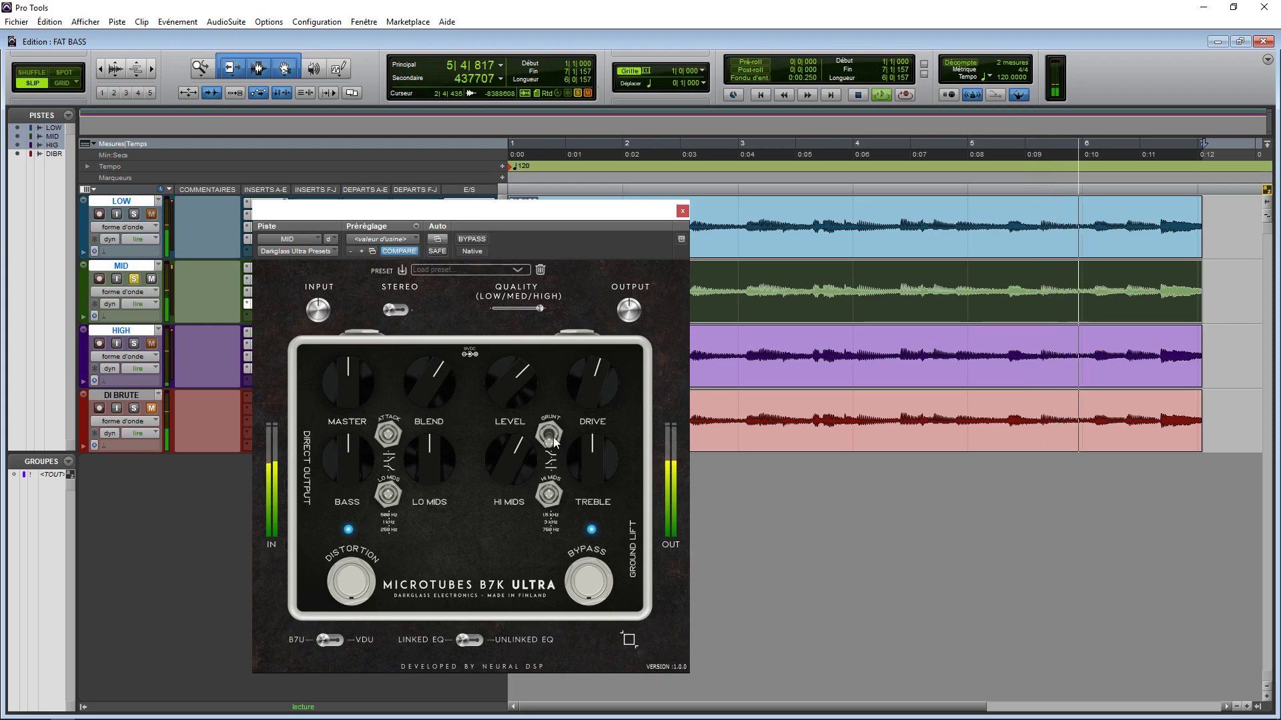
Change the Darkglass Attack switch, raise Master slightly, and try the Lo Mids frequency switch
left_click(394, 440)
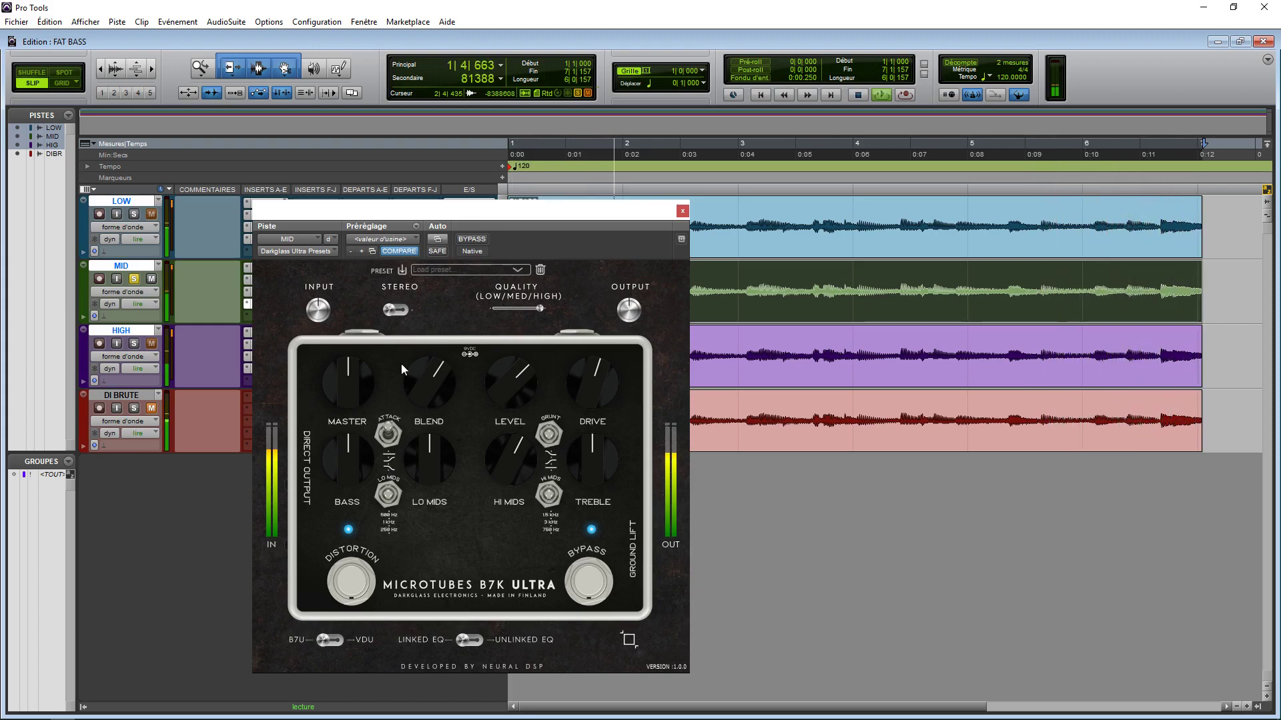
left_click_drag(349, 378, 351, 370)
left_click(388, 495)
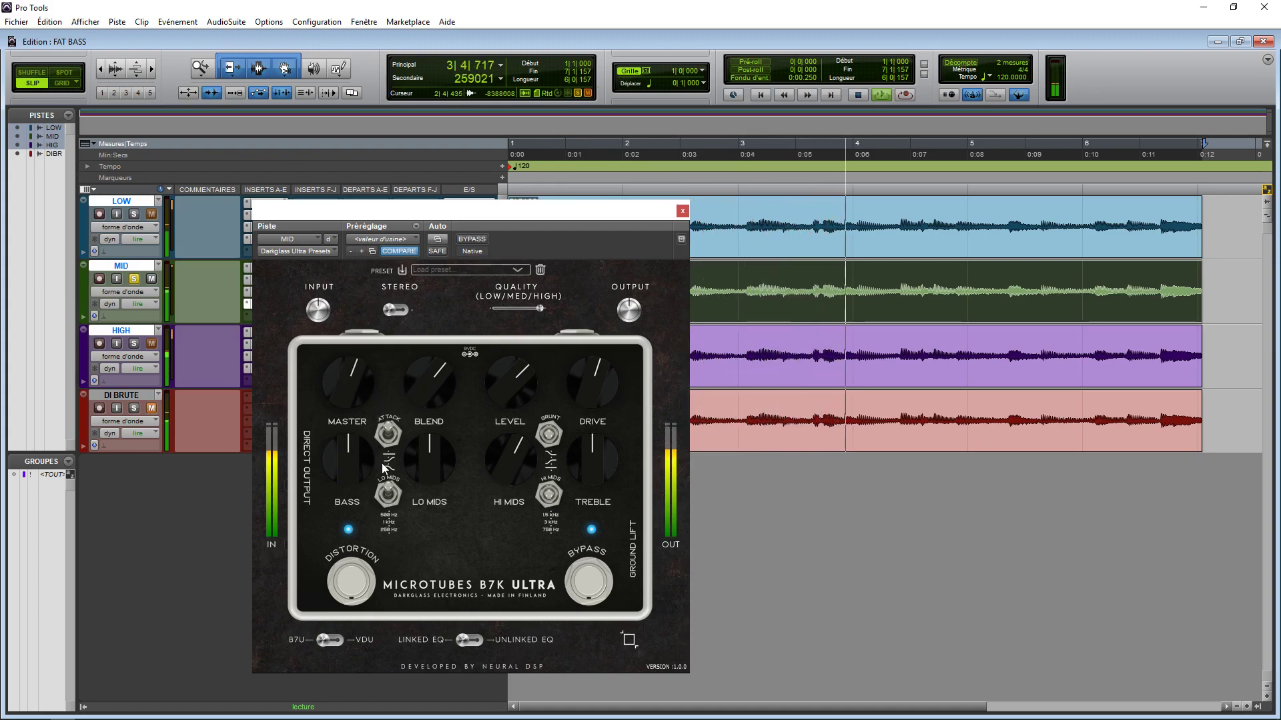
left_click(388, 494)
Bring the Darkglass Blend back to about its midpoint and raise Level, Drive and Treble
mouse_move(429, 395)
left_mouse_down()
mouse_move(437, 426)
mouse_move(443, 388)
mouse_move(427, 373)
left_mouse_up()
left_click_drag(504, 400, 499, 373)
left_click_drag(589, 375, 583, 354)
left_click_drag(411, 373, 412, 366)
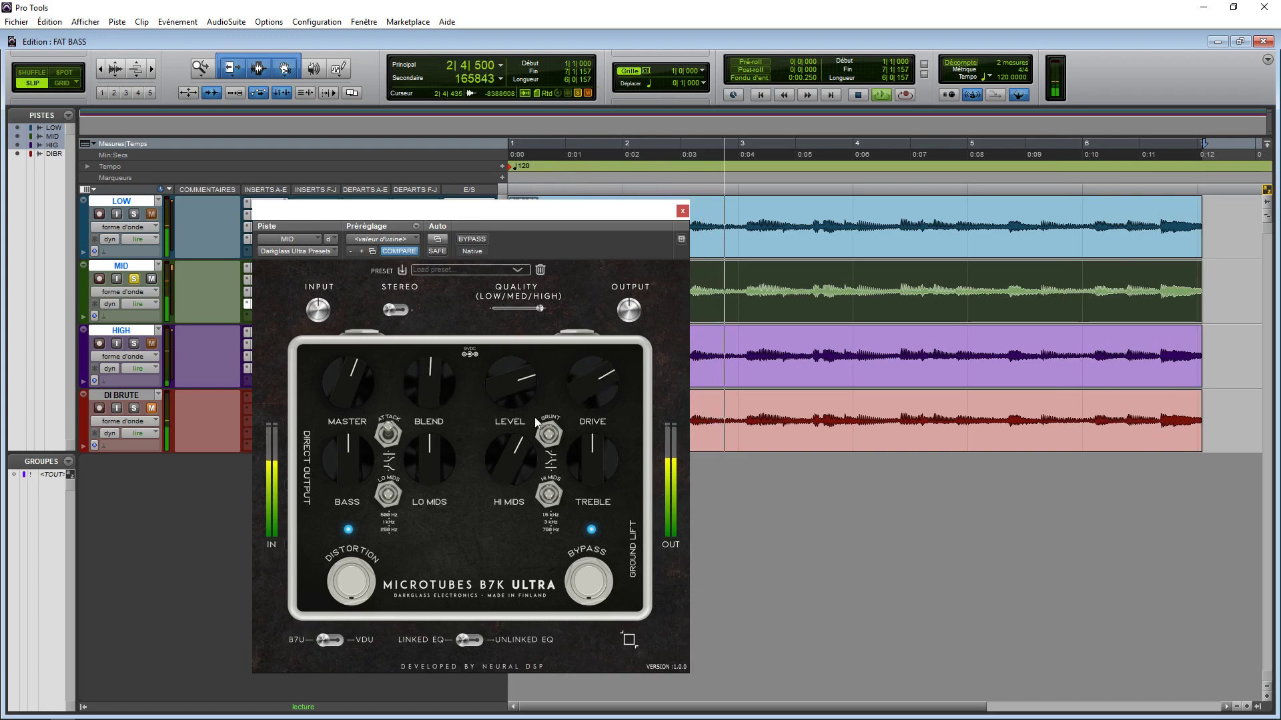
left_click_drag(574, 455, 507, 467)
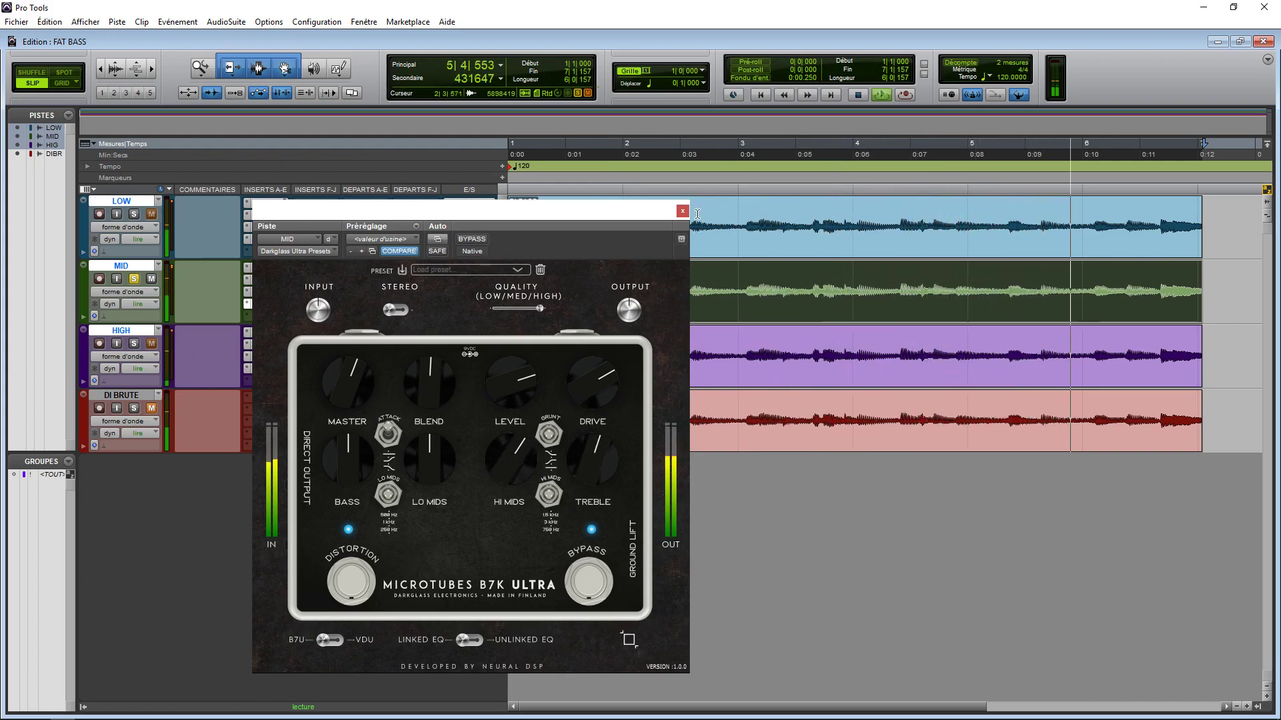
Compare MID with Darkglass bypassed and active, close the plug-in window, and clear MID's solo
left_click(471, 240)
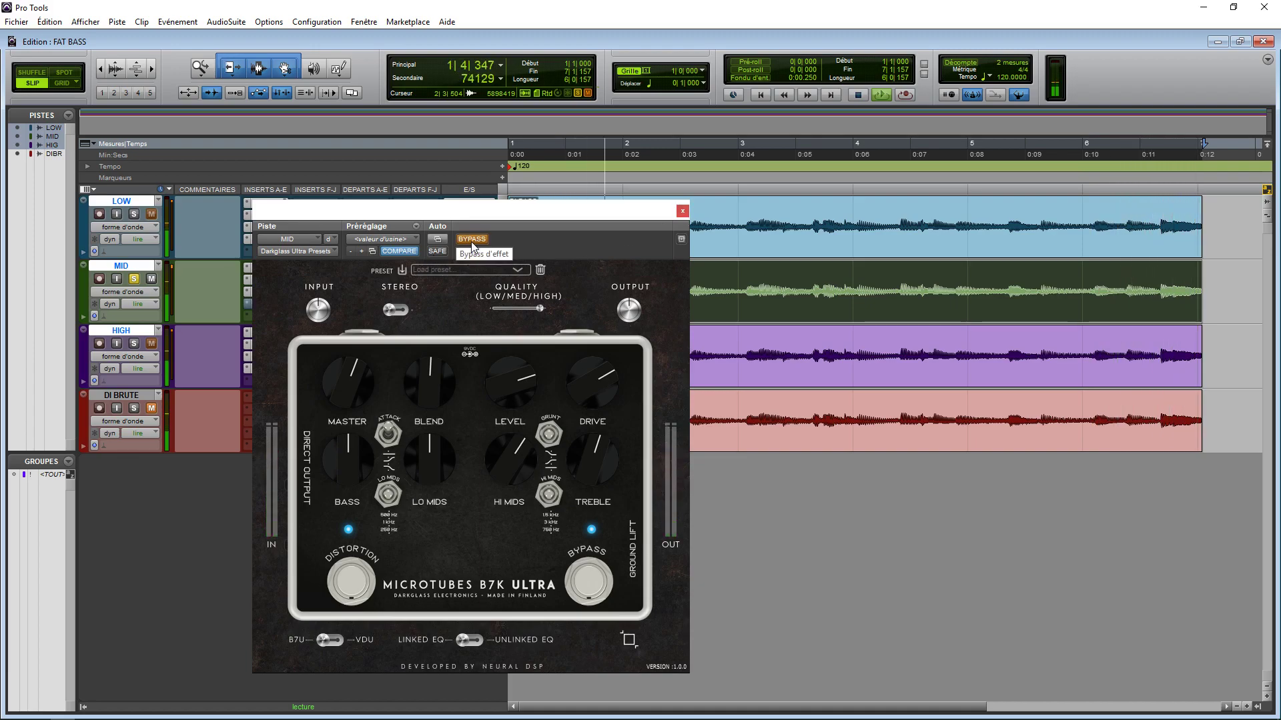
left_click(682, 211)
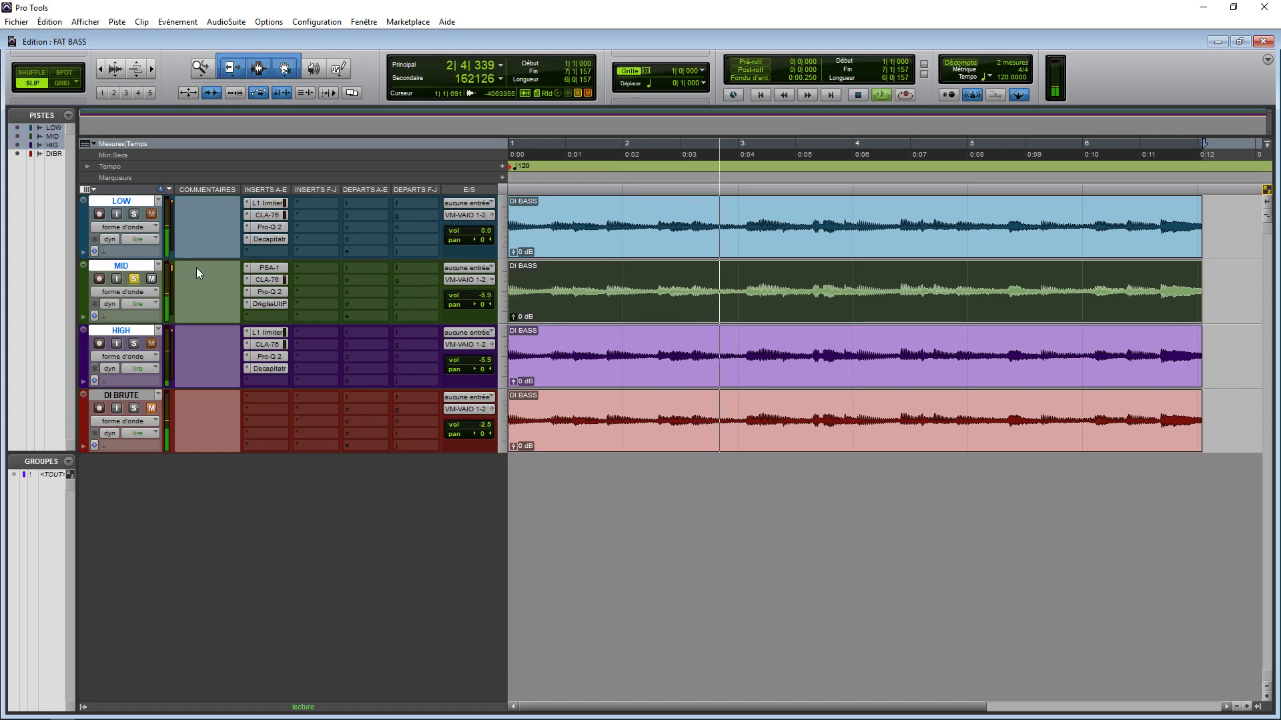
left_click(134, 279)
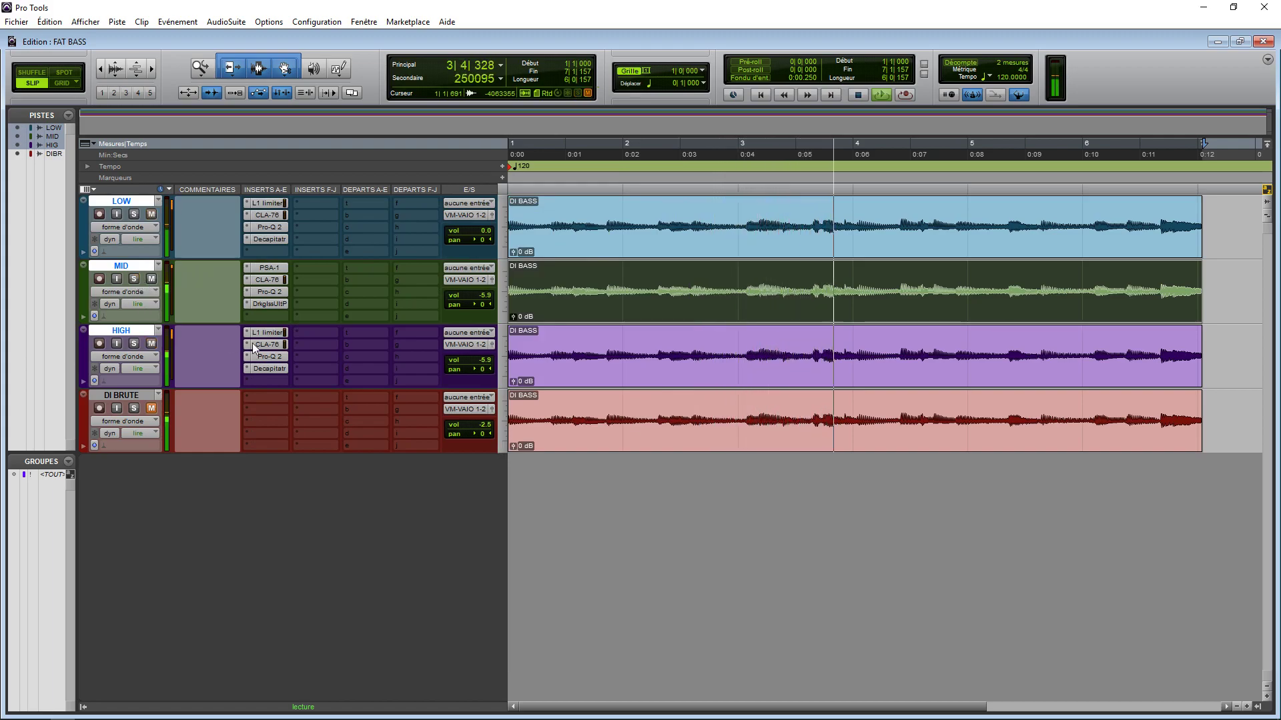
Set HIGH's volume to -9.4 dB and MID's volume to -3.0 dB, closing both output windows
left_click(491, 346)
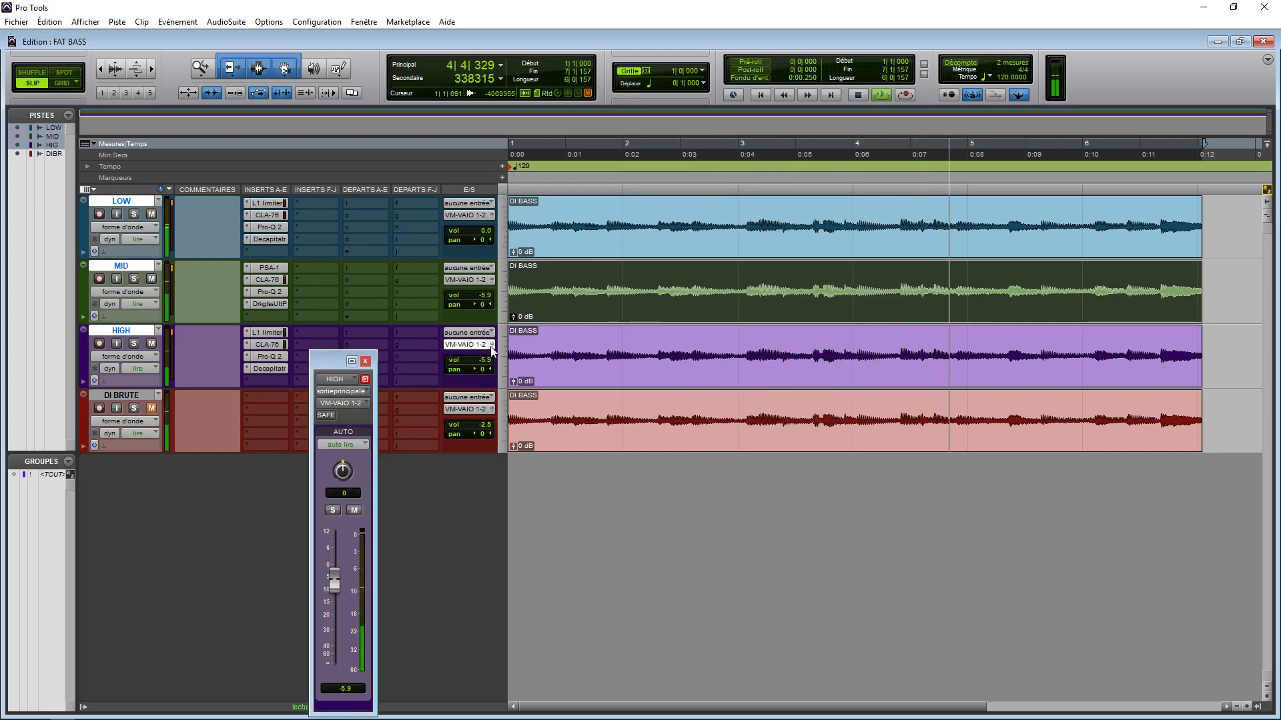
left_click_drag(334, 577, 336, 591)
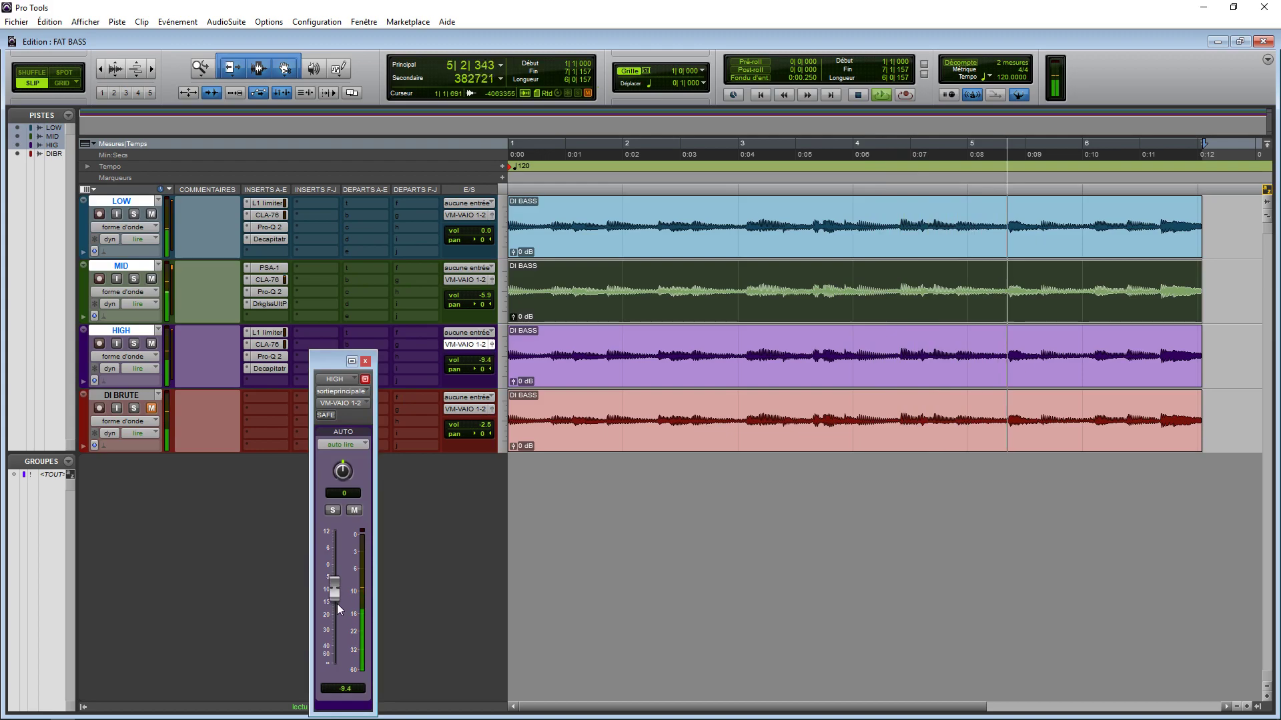
left_click(364, 361)
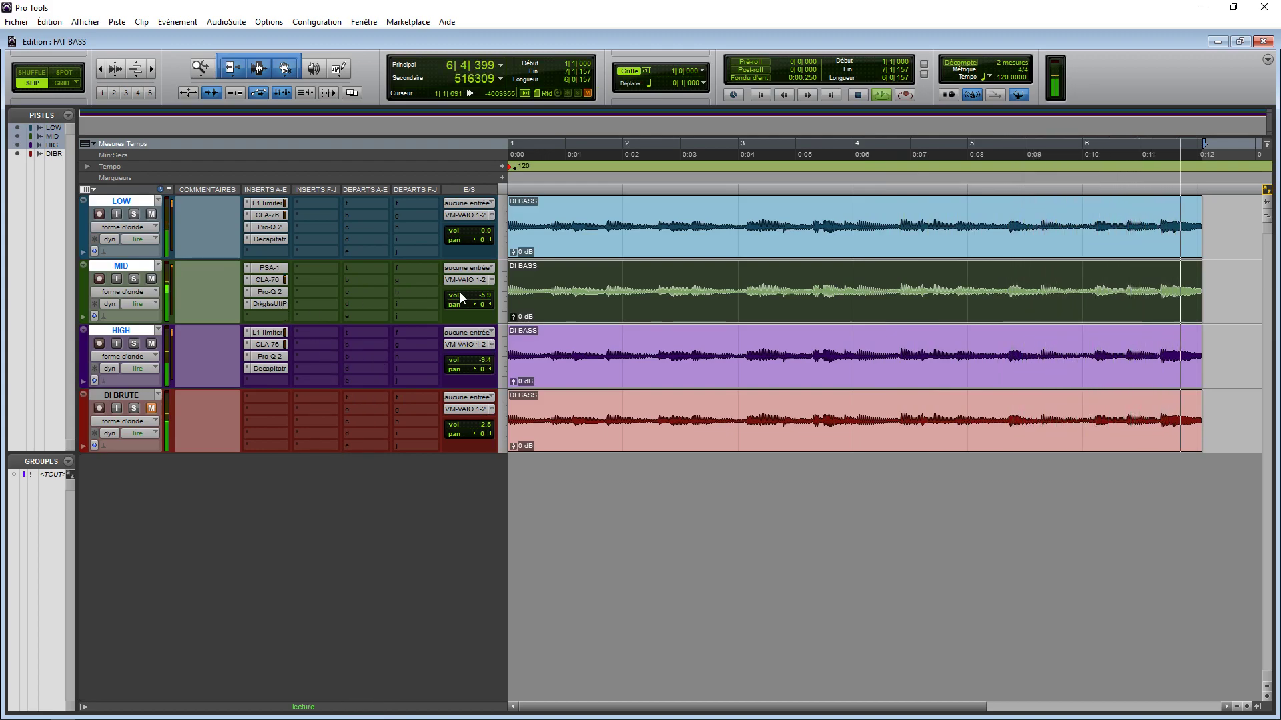
left_click(492, 279)
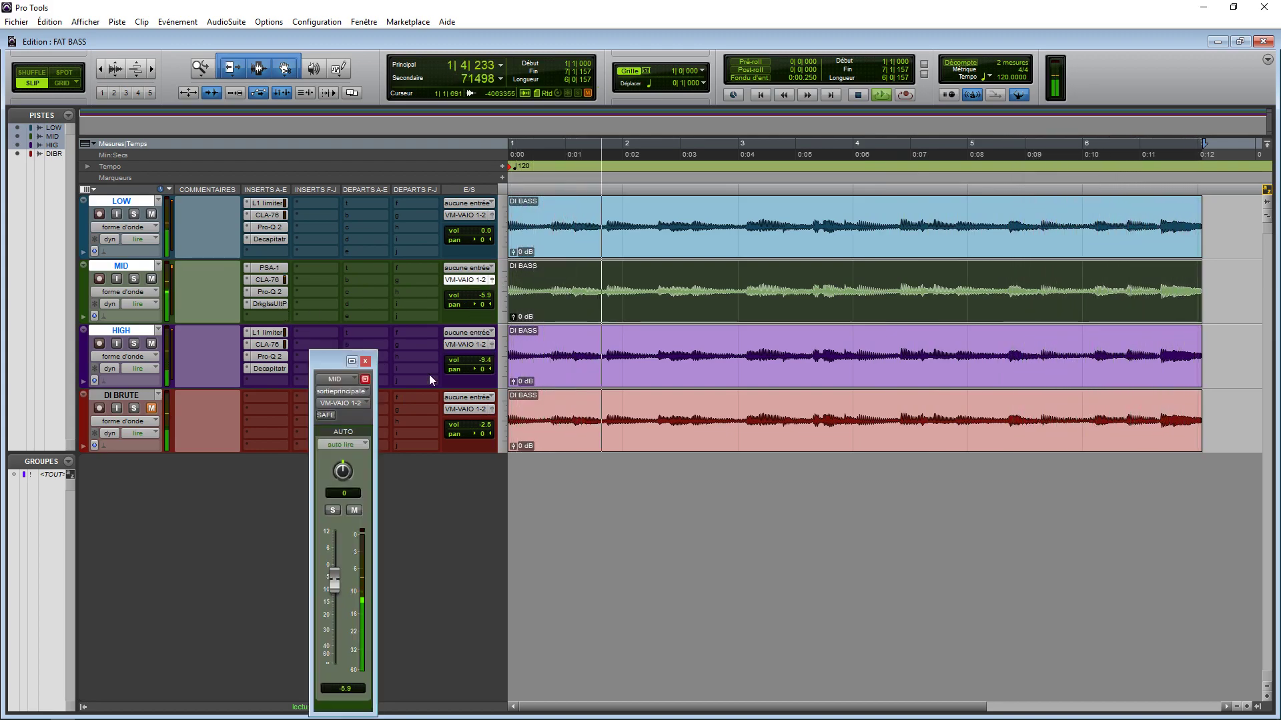
left_click_drag(341, 580, 337, 570)
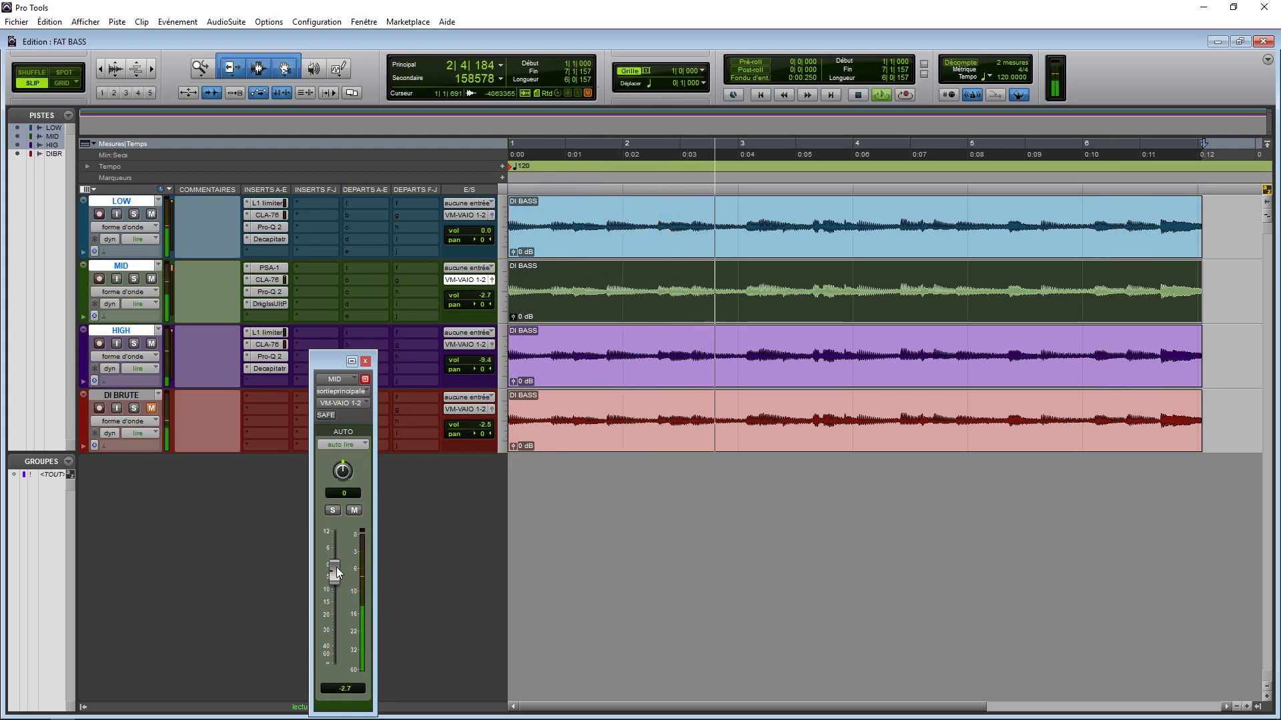
left_click(365, 361)
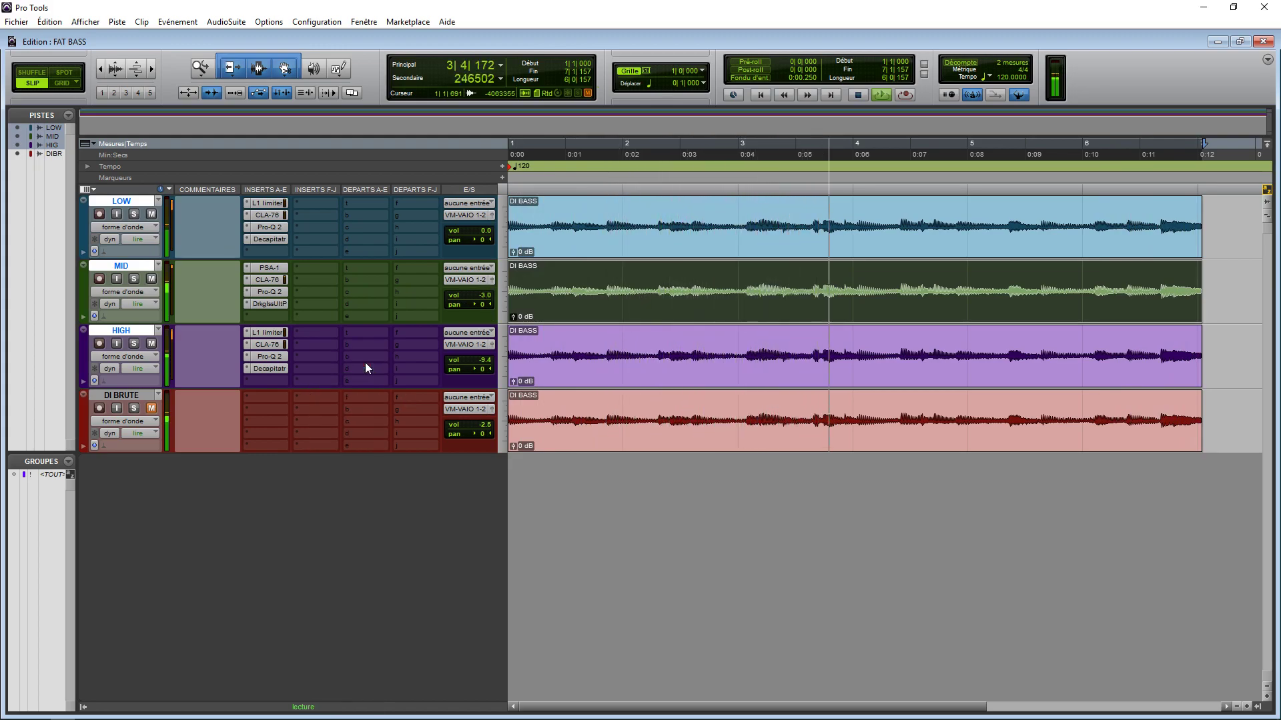
Reopen MID's Darkglass plug-in, raise Master, Blend, Level and Drive slightly, and close its window
left_click(282, 304)
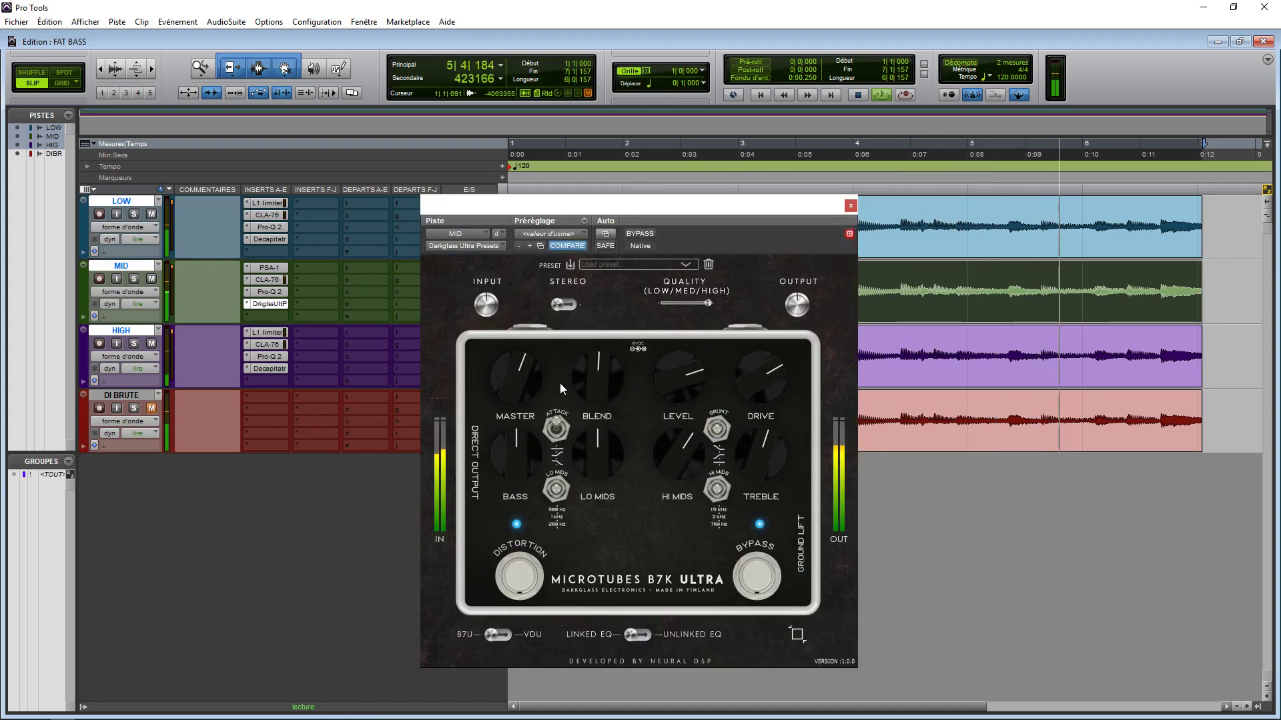
left_click_drag(574, 381, 651, 367)
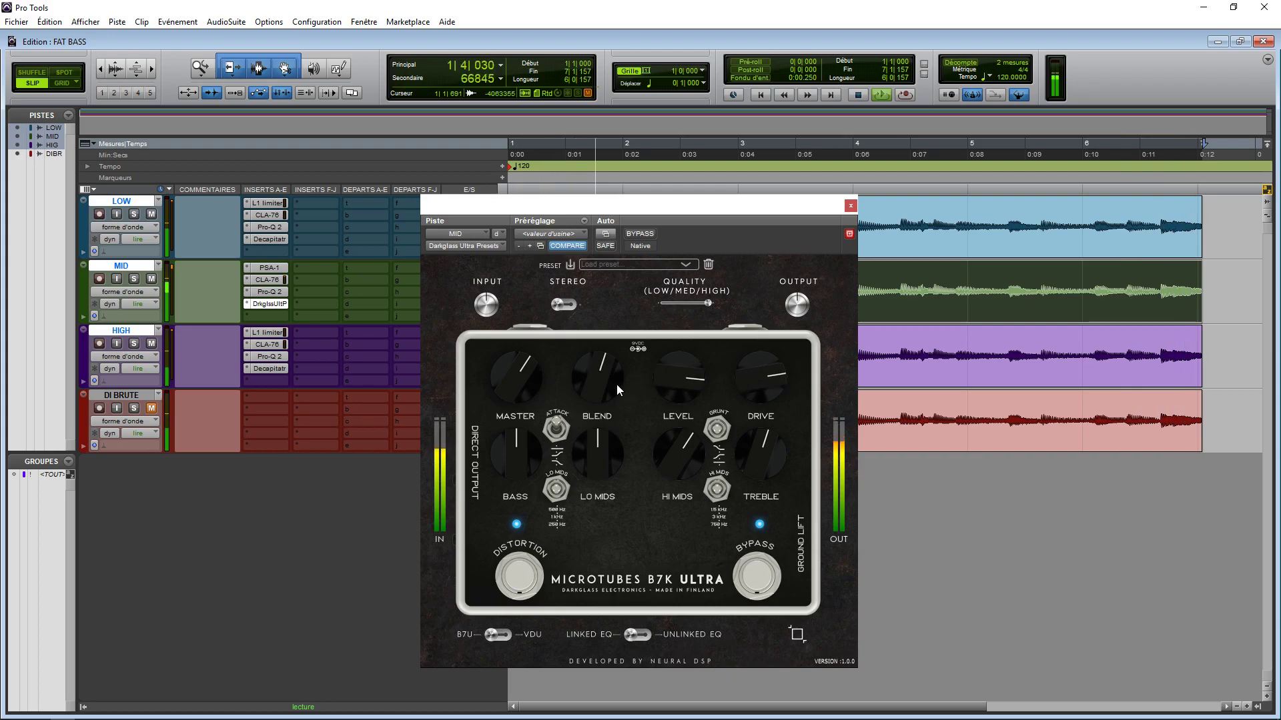
left_click(850, 206)
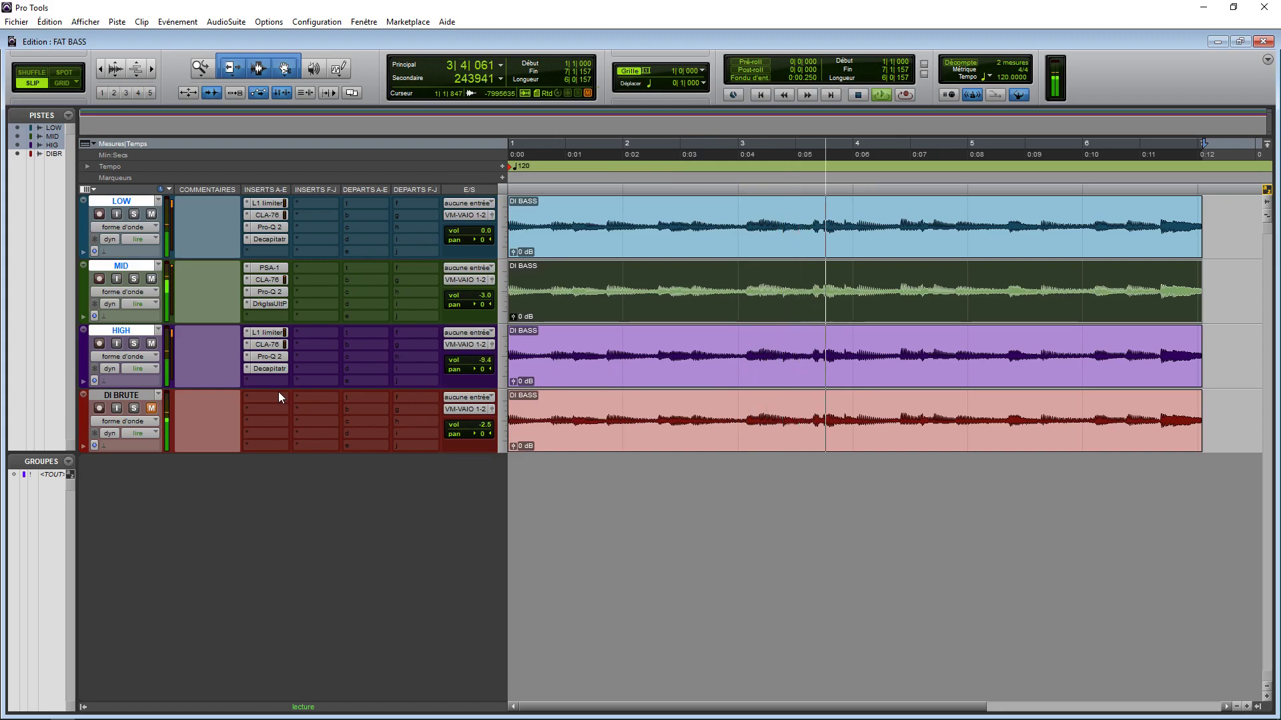
Compare soloed DI BRUTE with the processed LOW, MID and HIGH mix during playback, leaving DI BRUTE muted
key("ctrl+bracketleft")
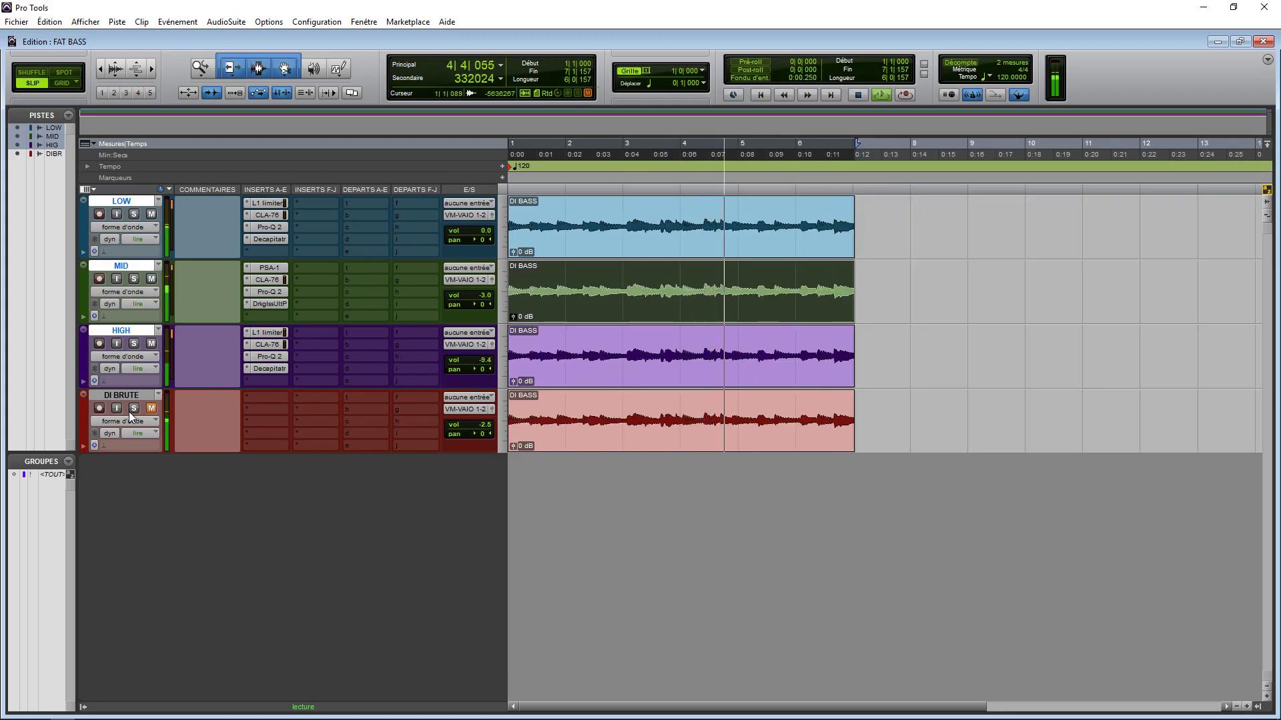
key("space")
key("space")
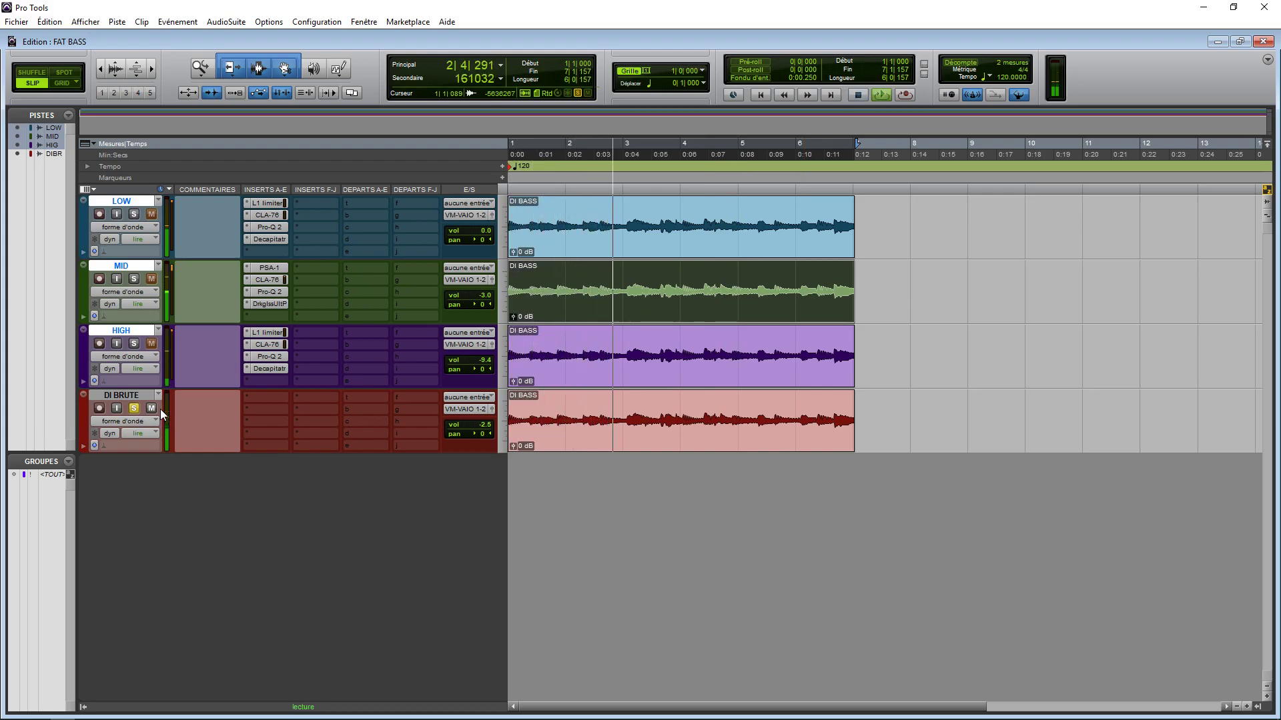
key("space")
left_click(151, 410)
left_click(133, 408)
key("space")
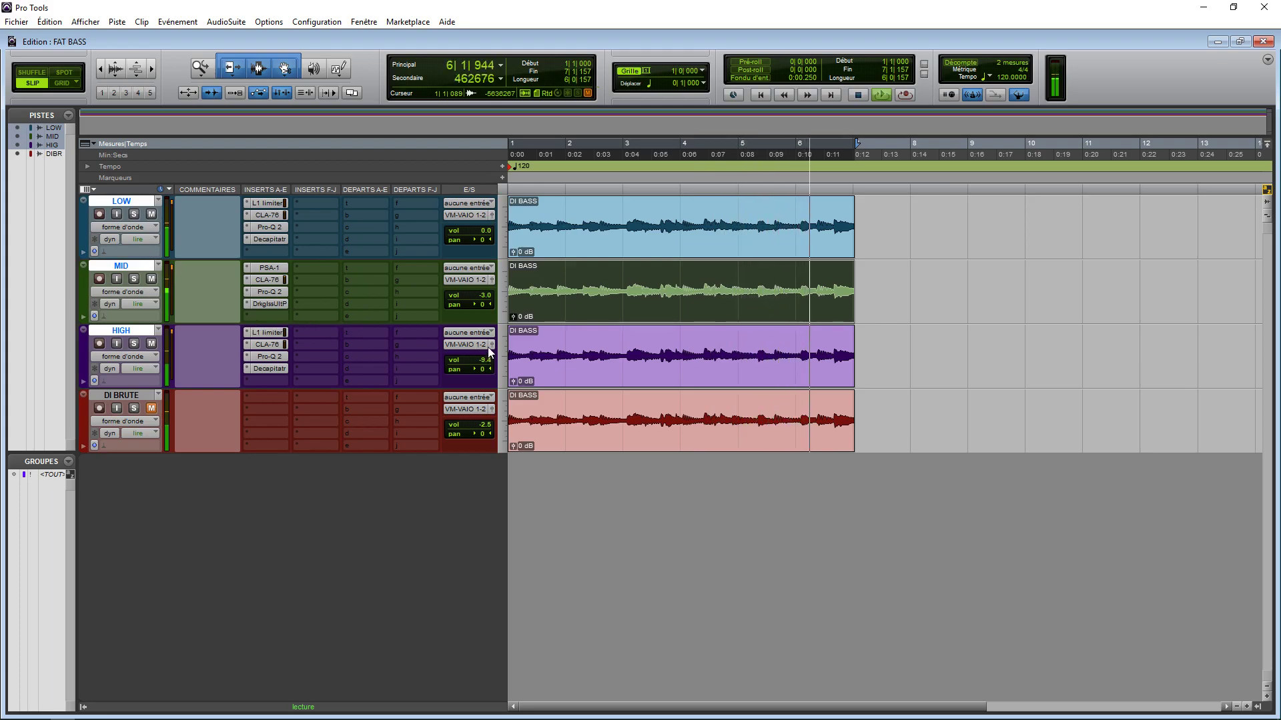
Insert RBass (mono) after LOW's Decapitator and set its Freq to 55 Hz and Intensity to -24.0 dB
left_click(274, 252)
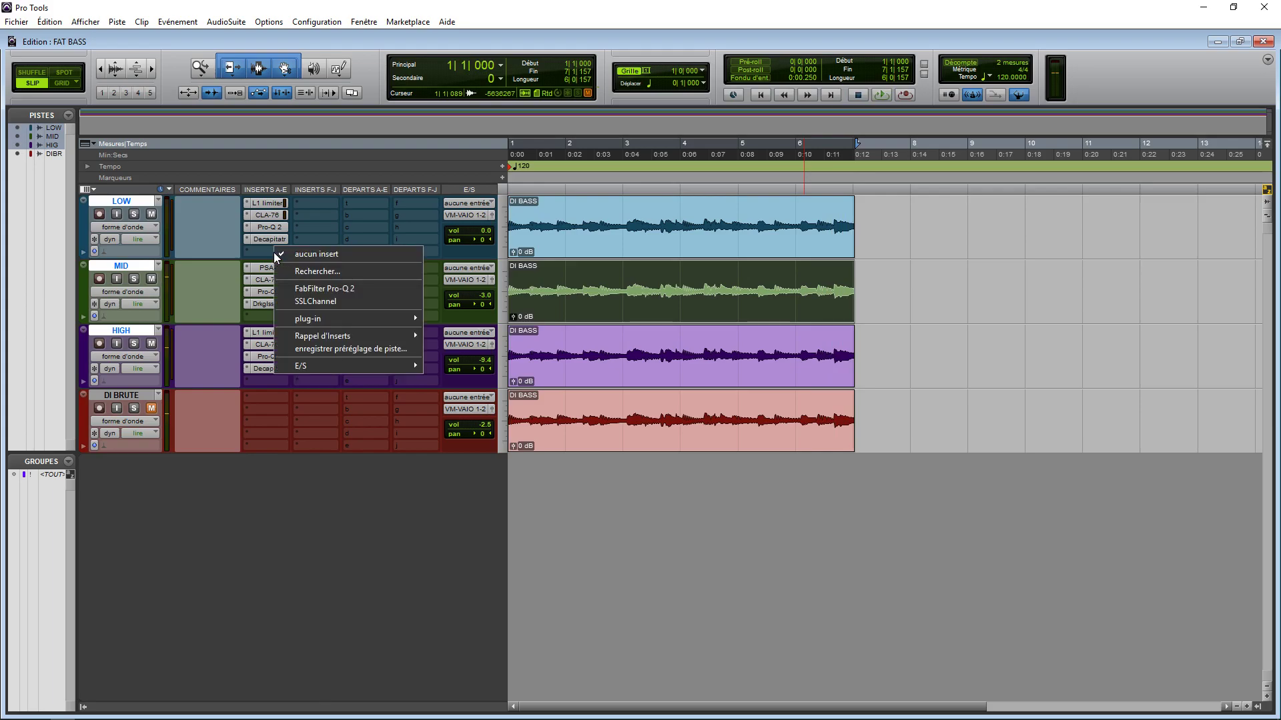
type("rb")
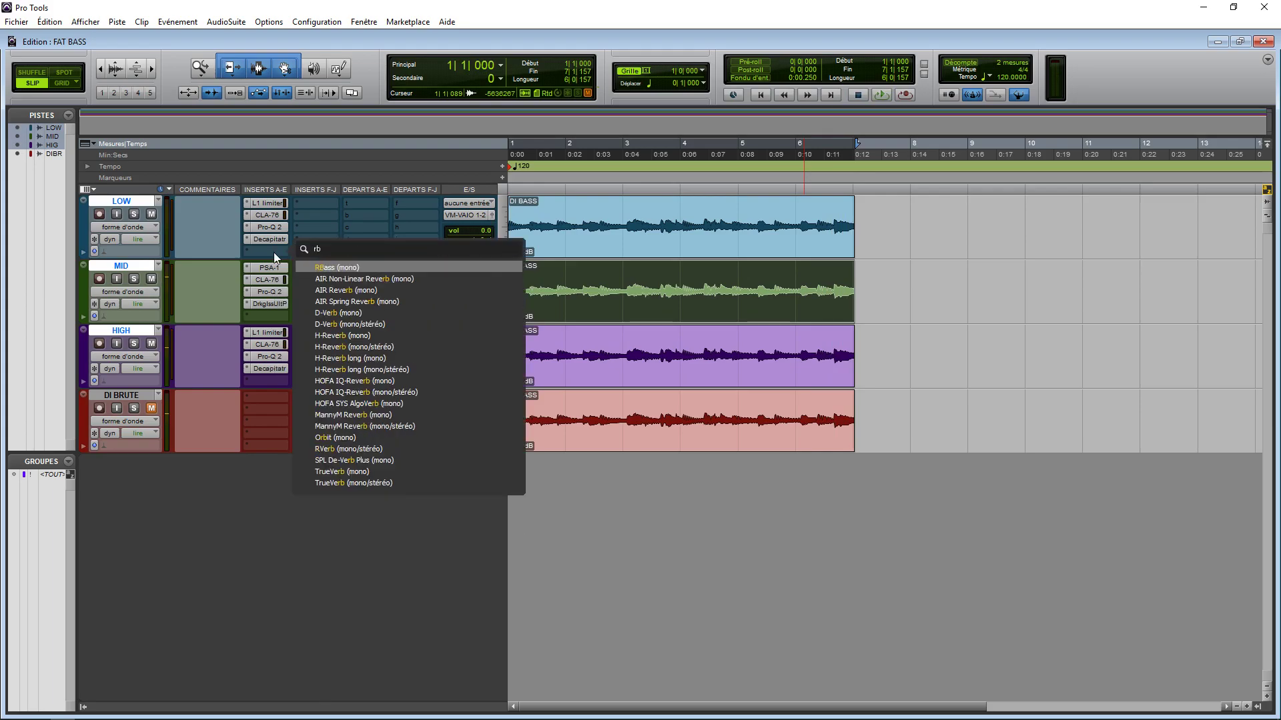
left_click(316, 266)
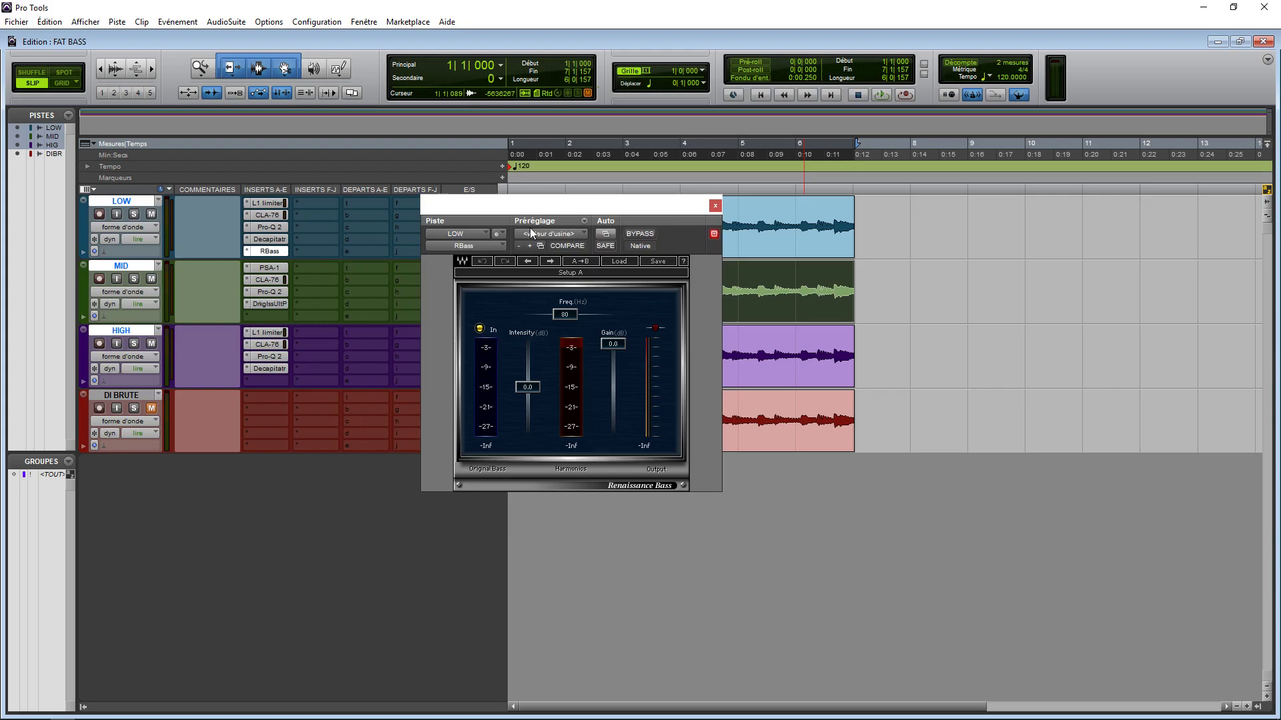
left_click_drag(521, 212, 1004, 203)
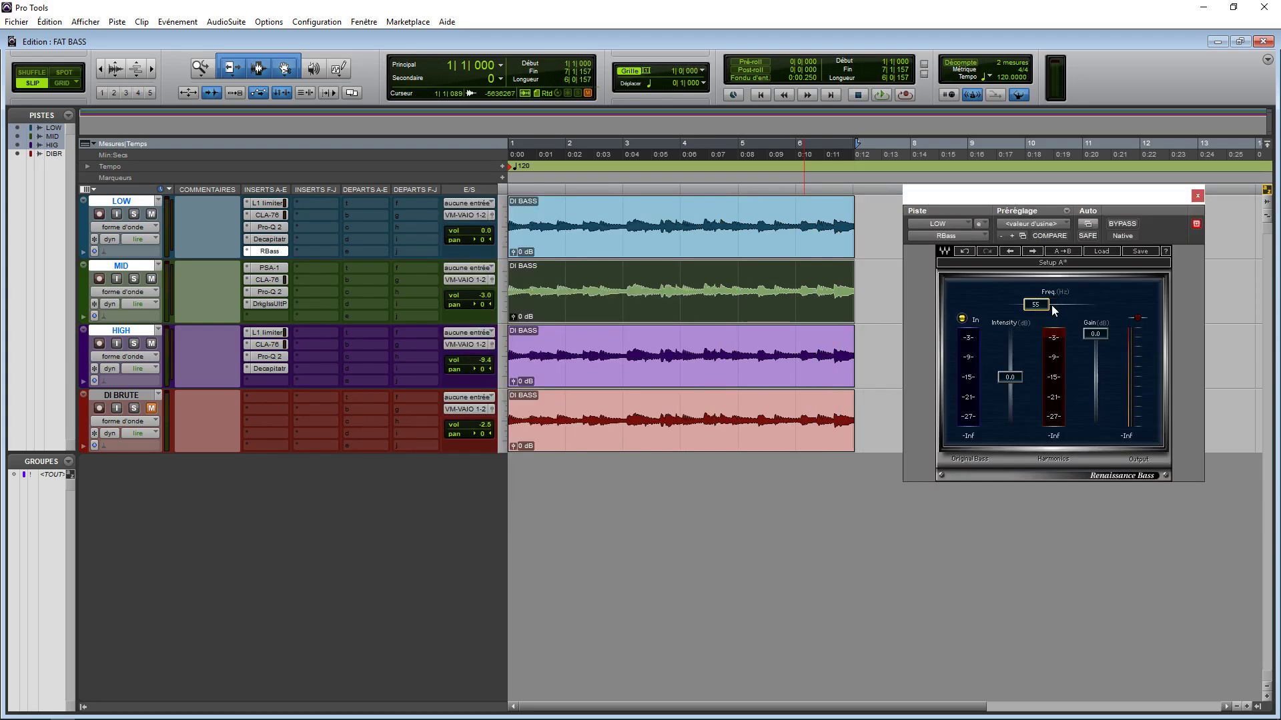
left_click_drag(1118, 202, 1082, 250)
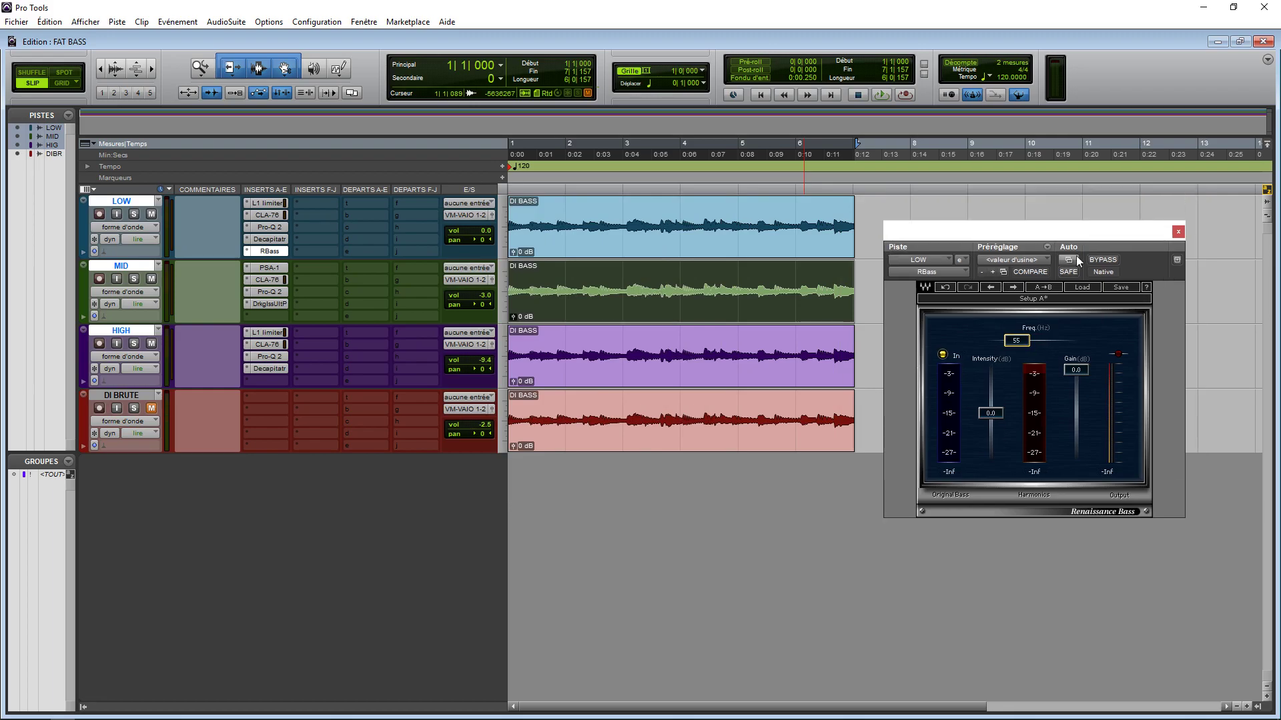
left_click_drag(1001, 235, 989, 237)
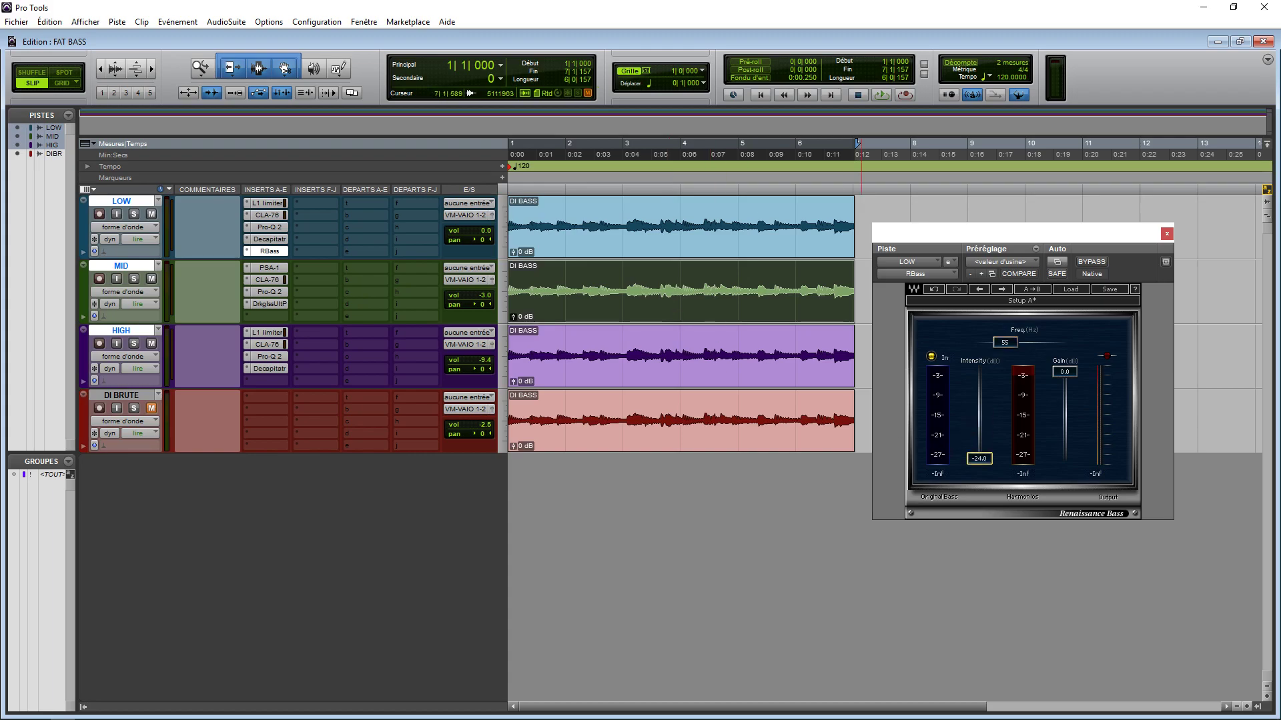
Raise RBass's Intensity on LOW to -3.4 dB during playback and close the plug-in window
key("space")
left_click_drag(978, 459, 978, 421)
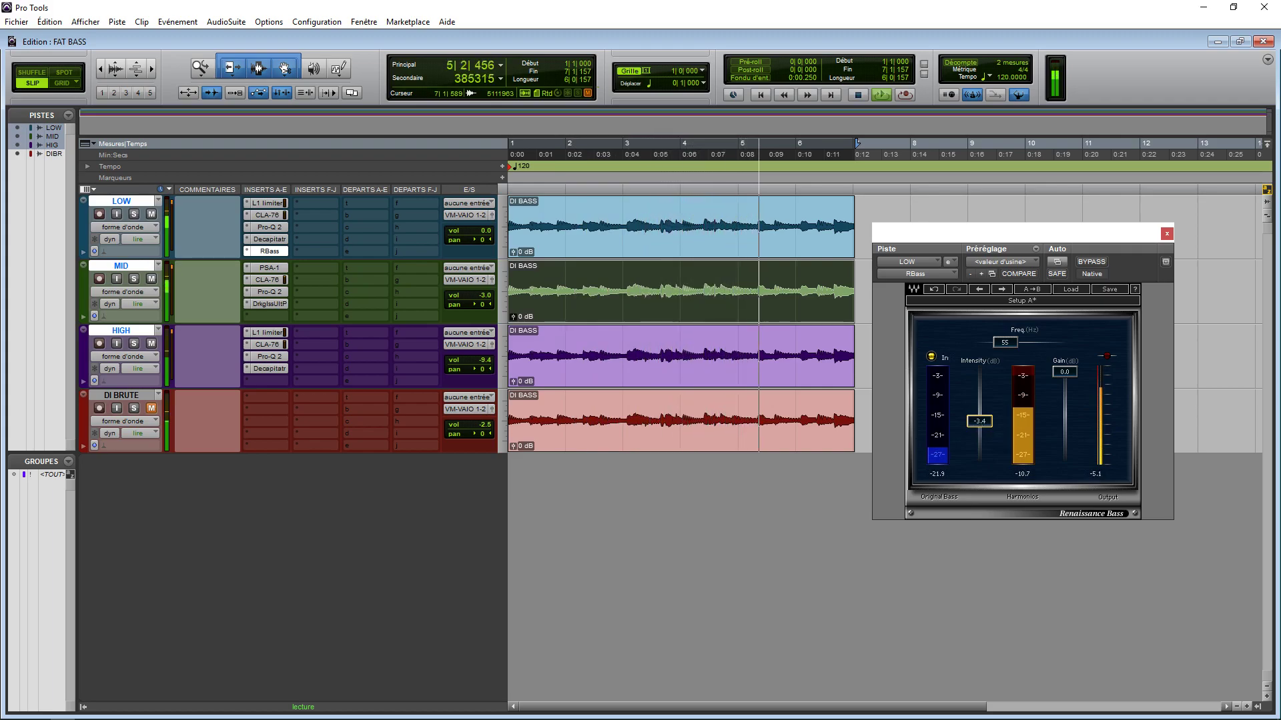
left_click(1167, 234)
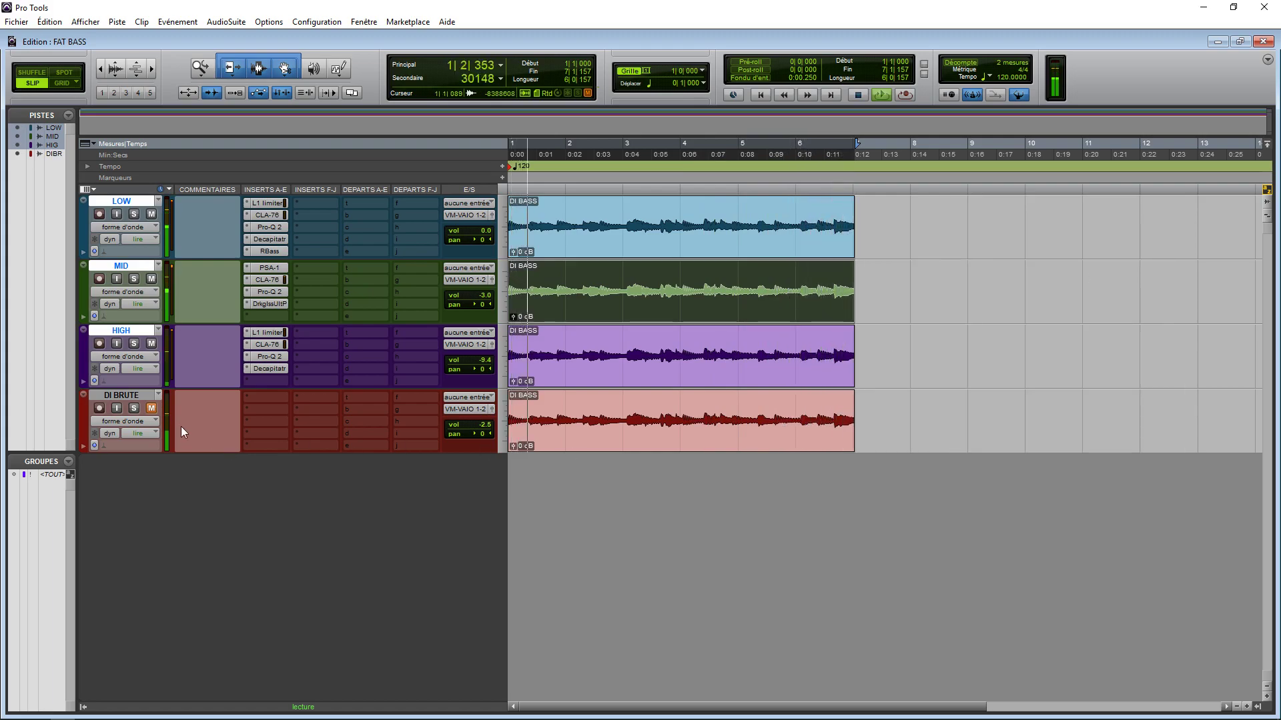
Compare unmuted, soloed DI BRUTE with the RBass-enhanced mix, muting and unsoloing DI BRUTE before playing and stopping the mix
left_click(134, 408)
left_click(152, 408)
key("space")
key("space")
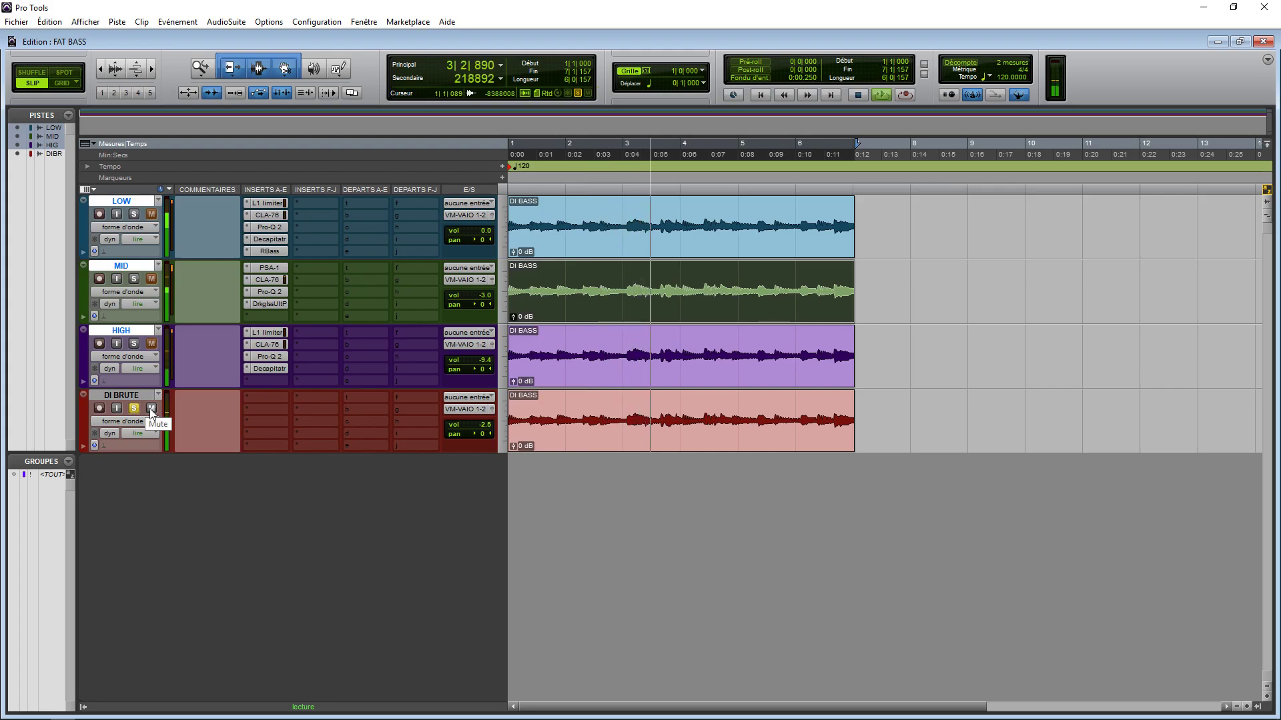
key("space")
left_click(151, 408)
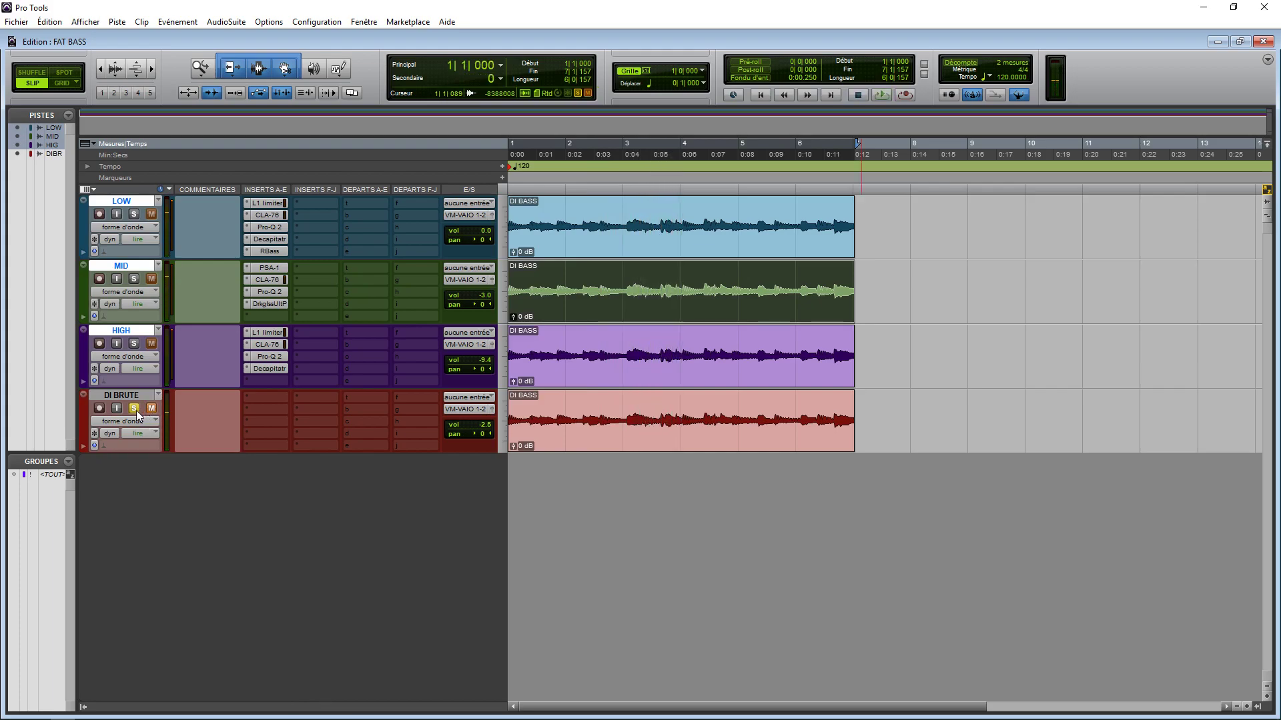
left_click(133, 408)
key("space")
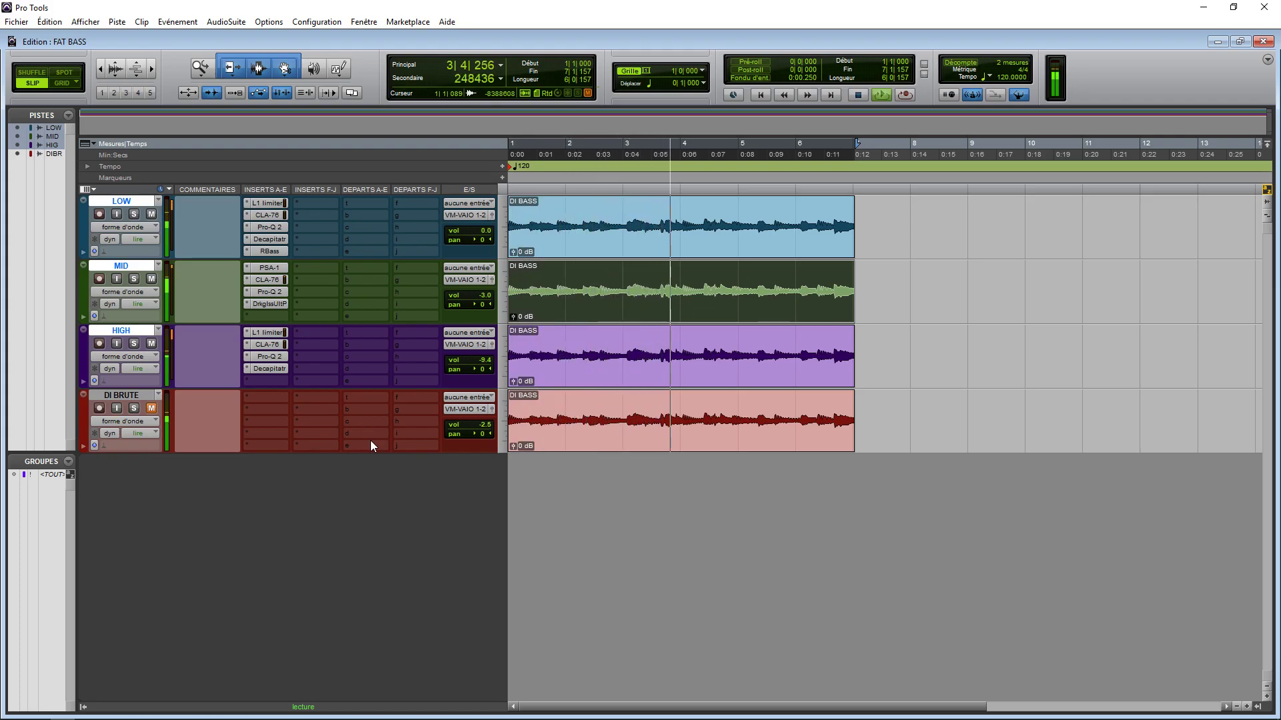
key("space")
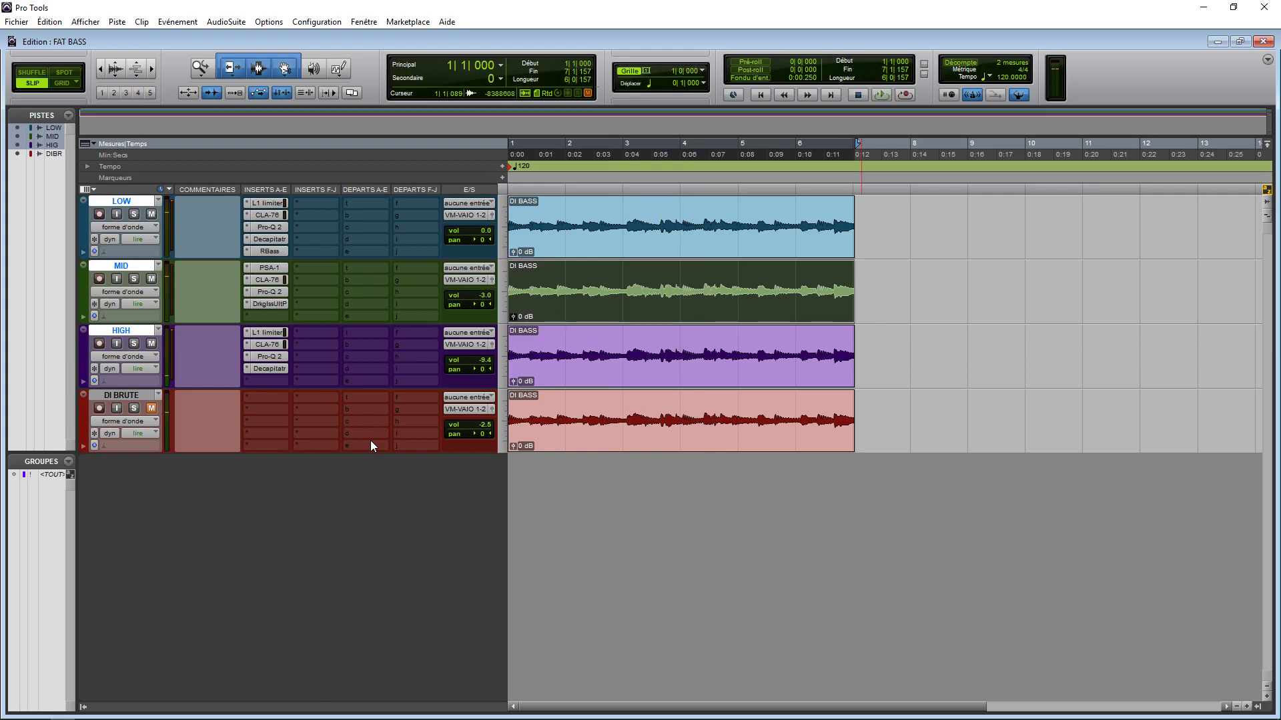